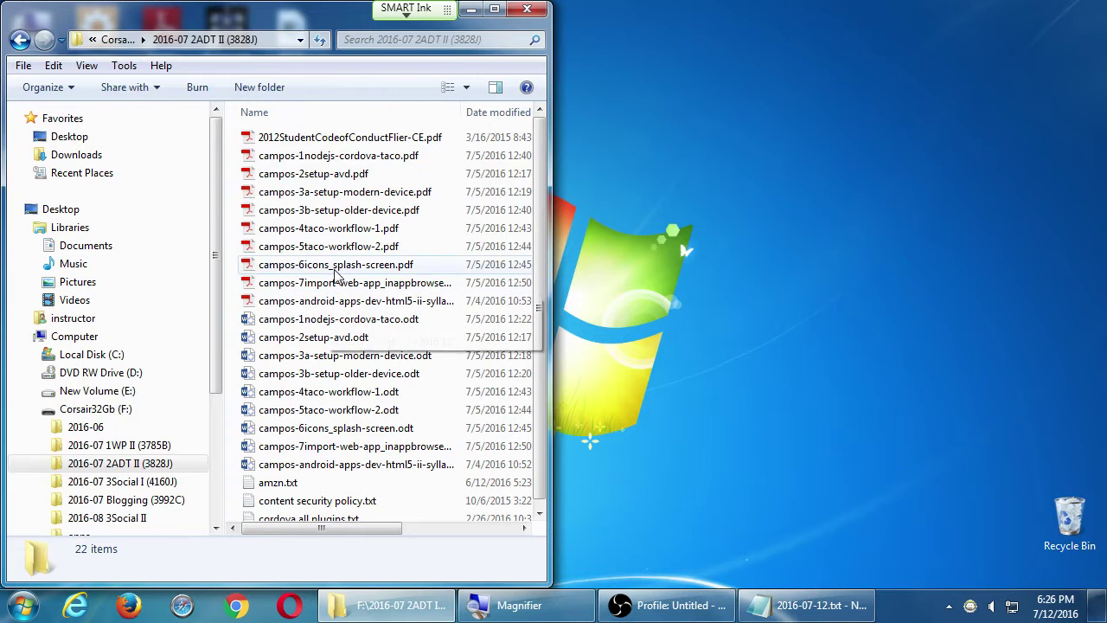
Step: Copy campos-6icons_splash-screen.pdf from the 2016-07 2ADT II (3828J) folder into Campos Android II on the classroom data (Z:) drive
left_click(336, 269)
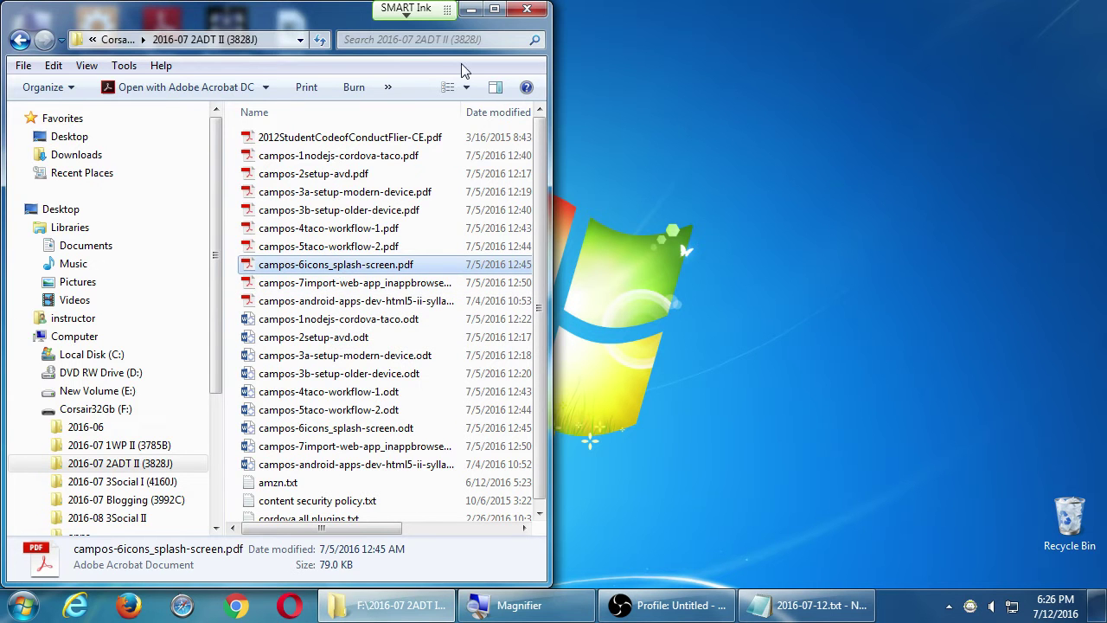
left_click(470, 10)
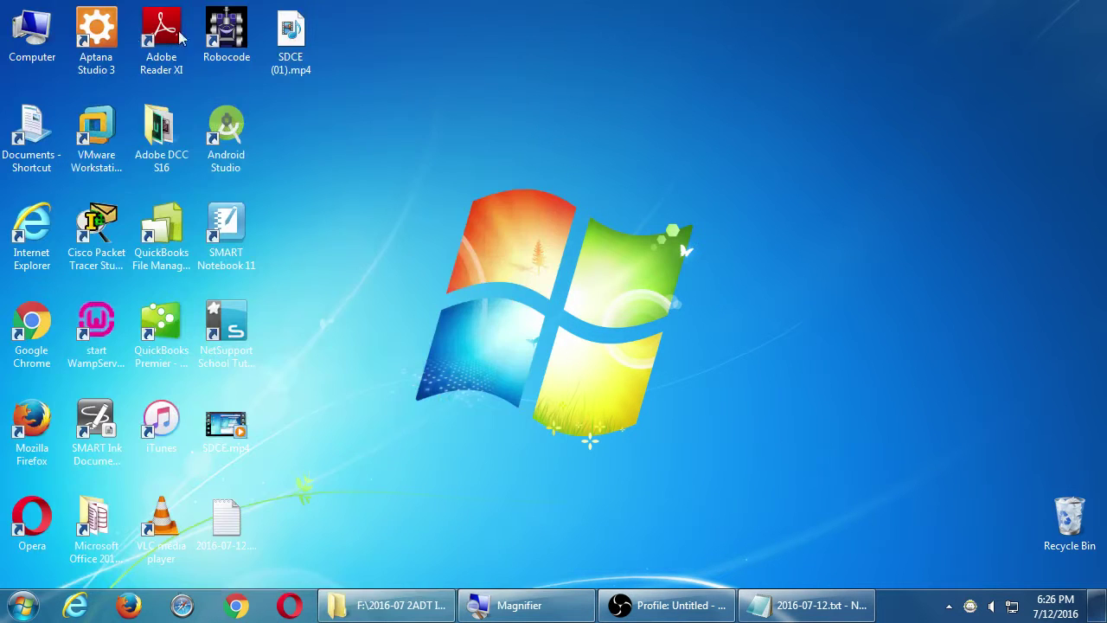
double_click(39, 25)
double_click(601, 285)
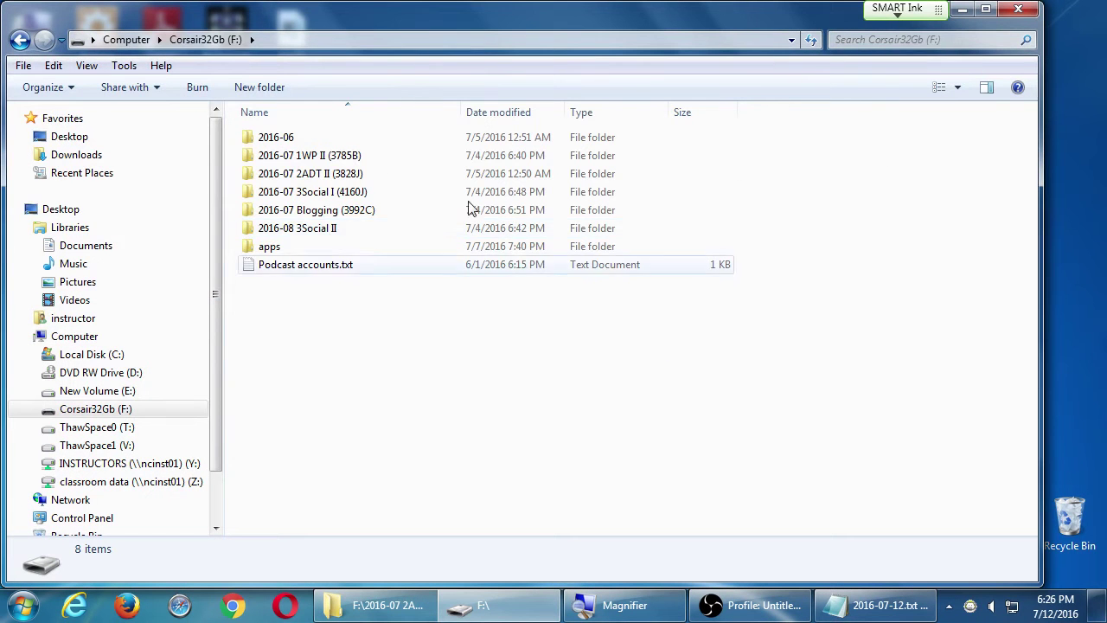
key("BackSpace")
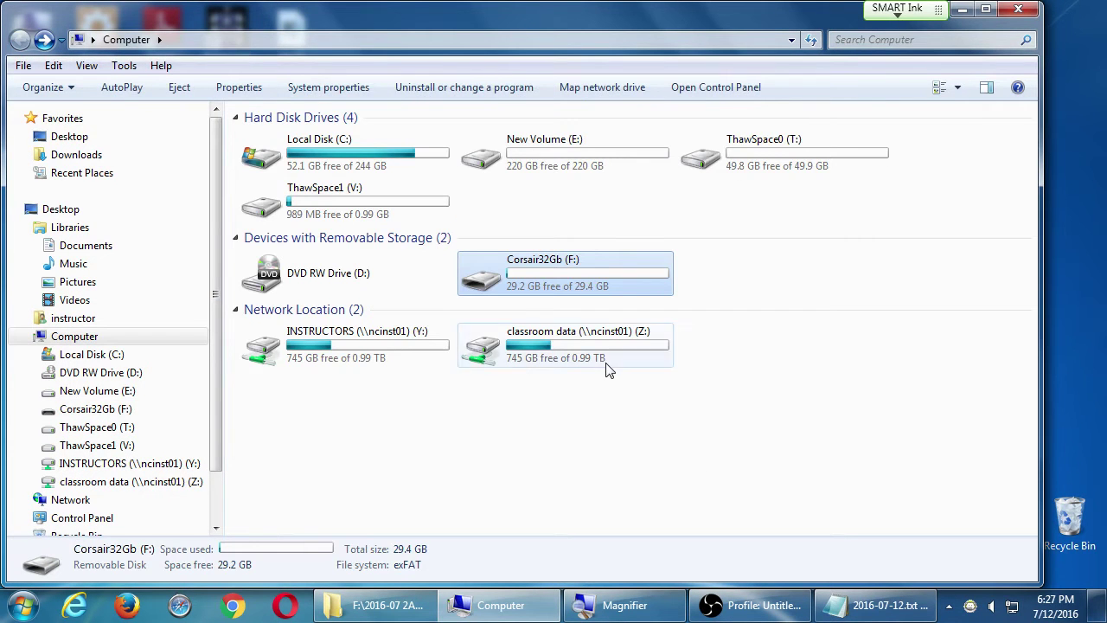
double_click(609, 357)
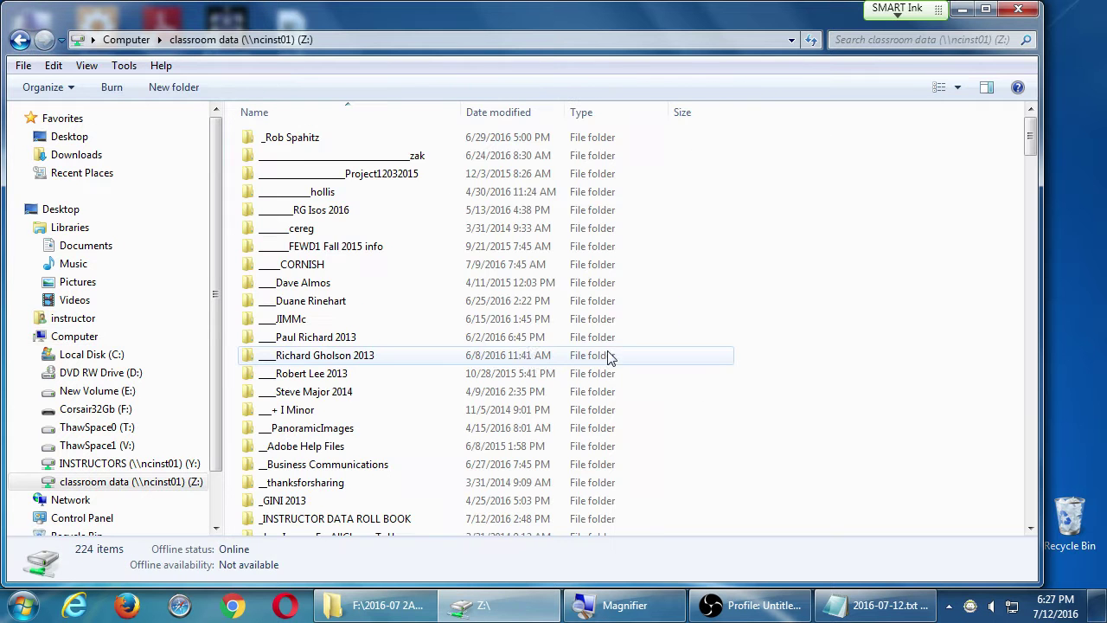
left_click(534, 355)
key("c")
key("Down")
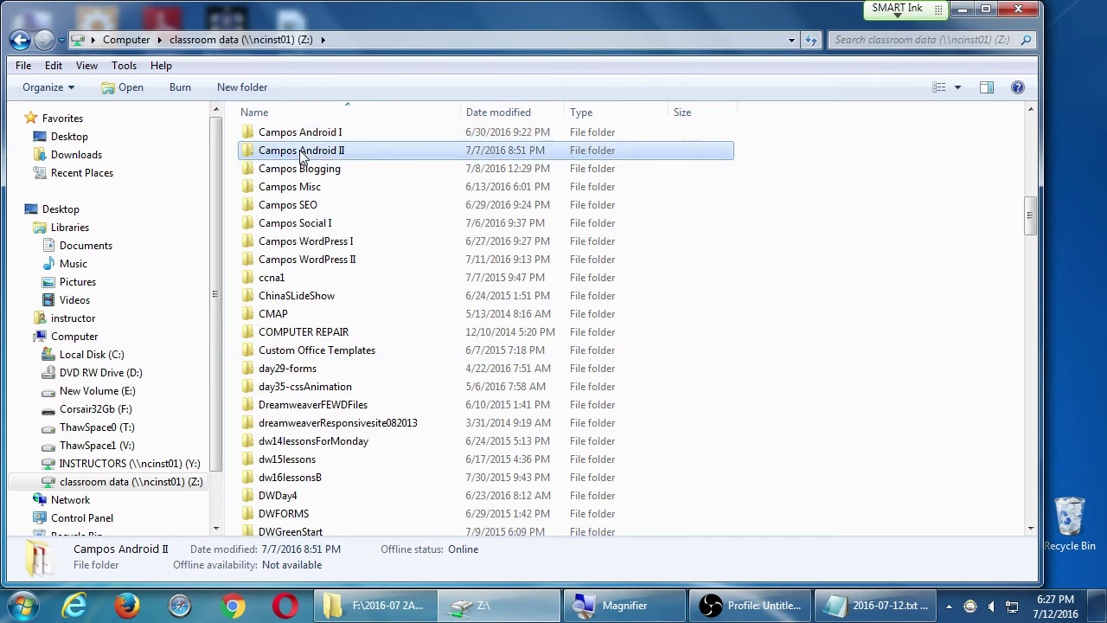
key("Return")
key("ctrl+v")
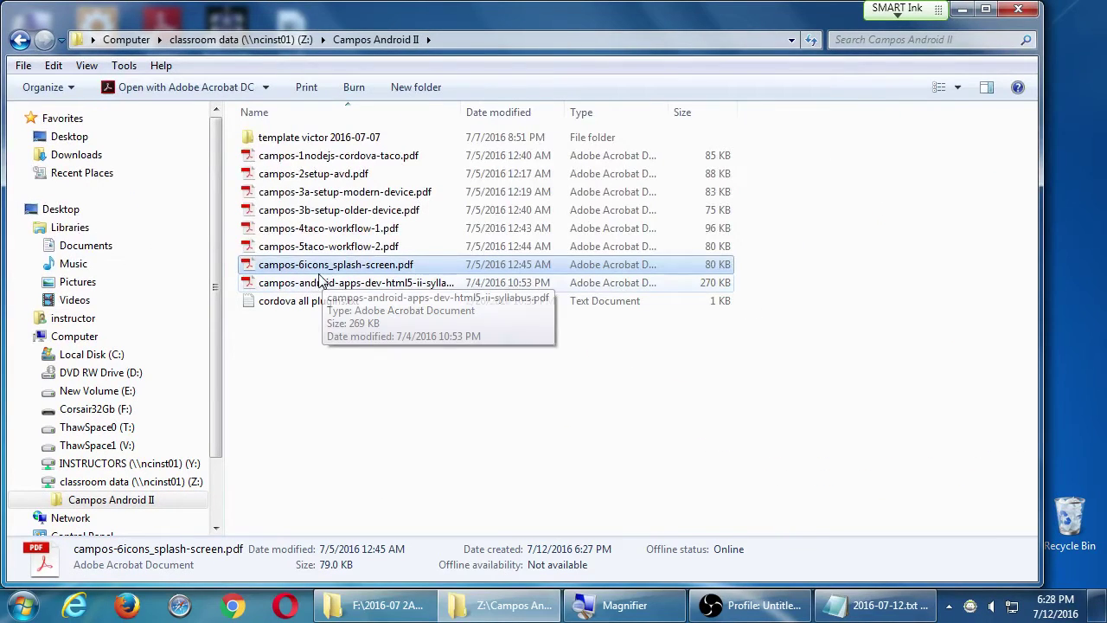
Step: Copy campos-6icons_splash-screen.pdf to the desktop and open that copy, accepting the default reading order settings
left_click_drag(326, 266, 1061, 252)
left_click(1018, 9)
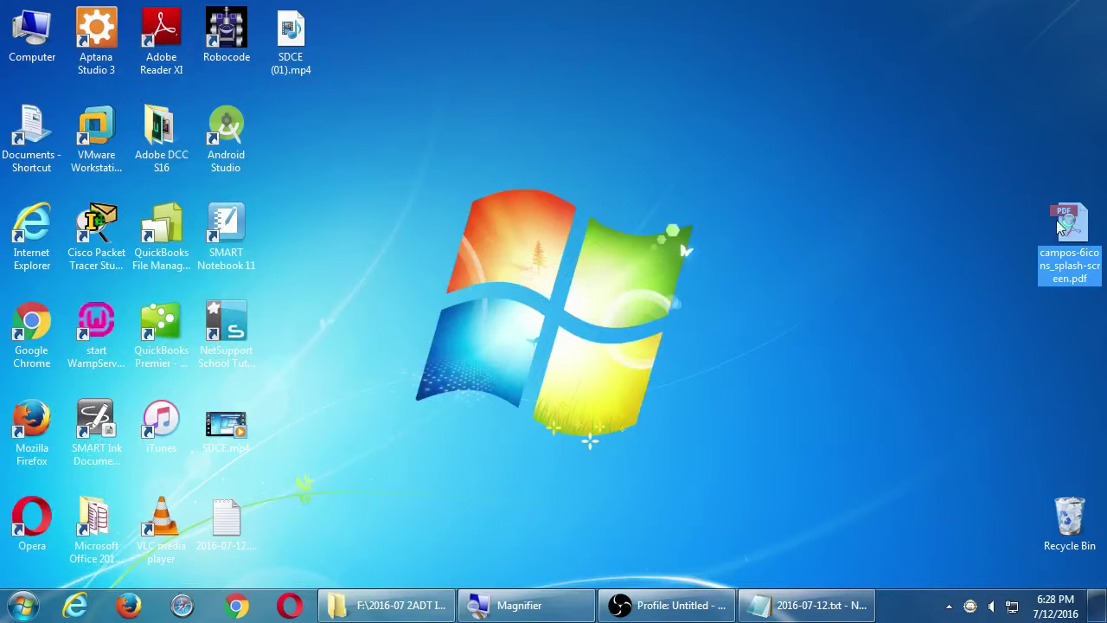
double_click(1065, 223)
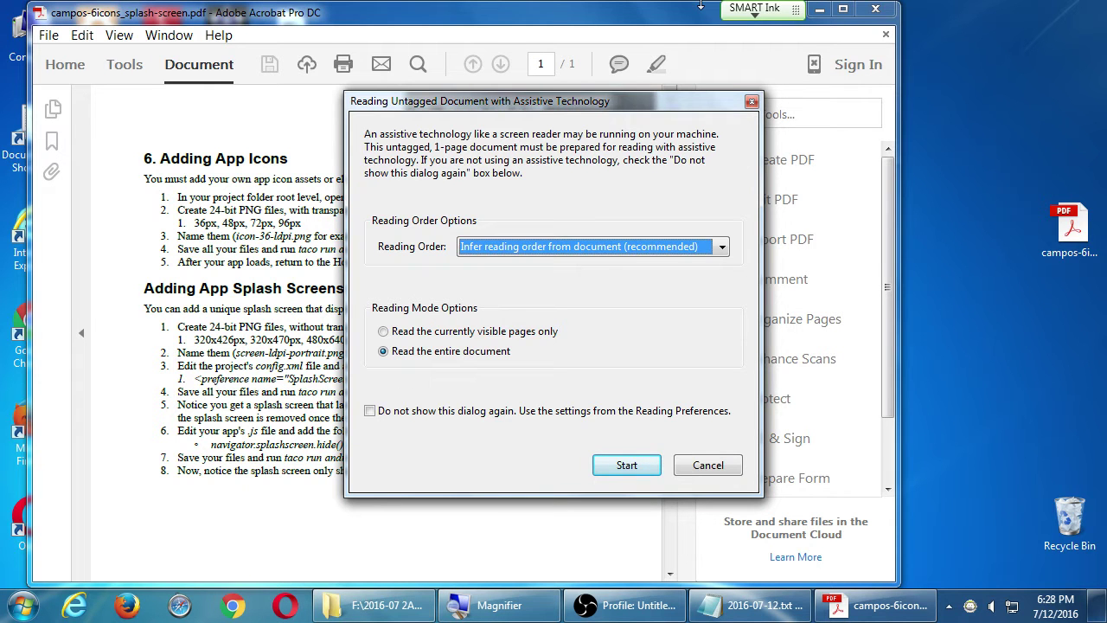
key("Return")
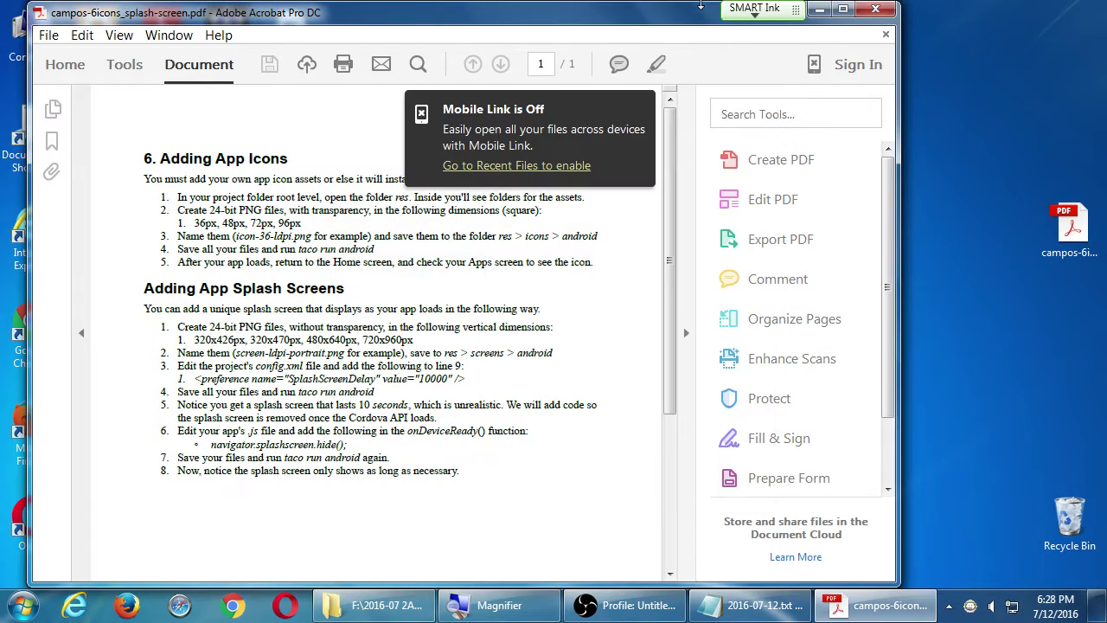
Step: Hide the PDF's tools pane, maximize the document and read through the app icon and splash screen instructions
left_click(684, 331)
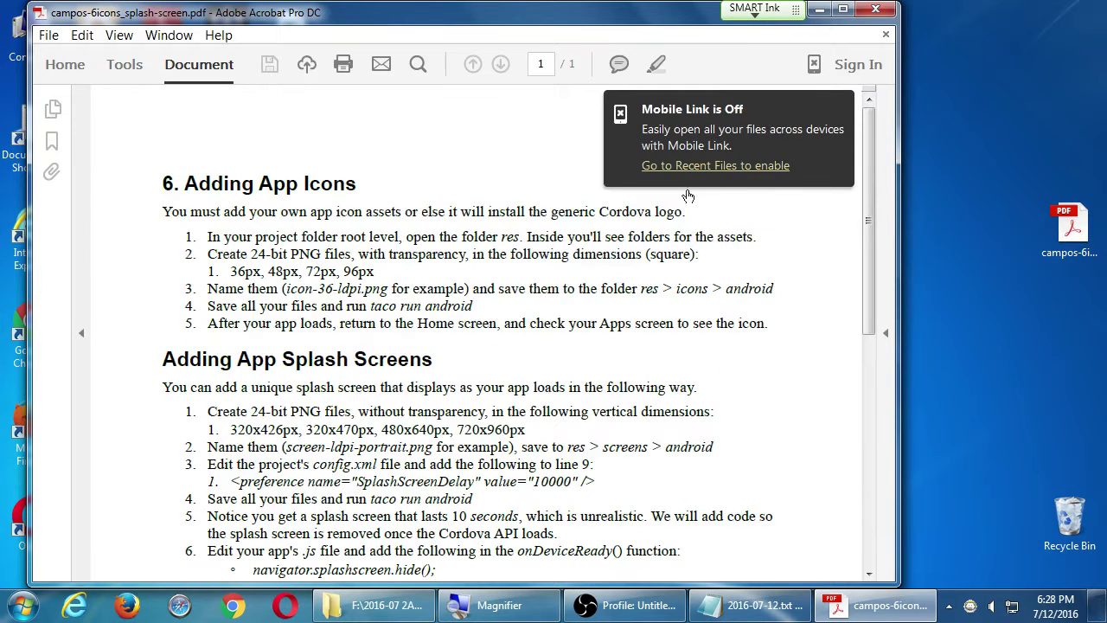
left_click(843, 9)
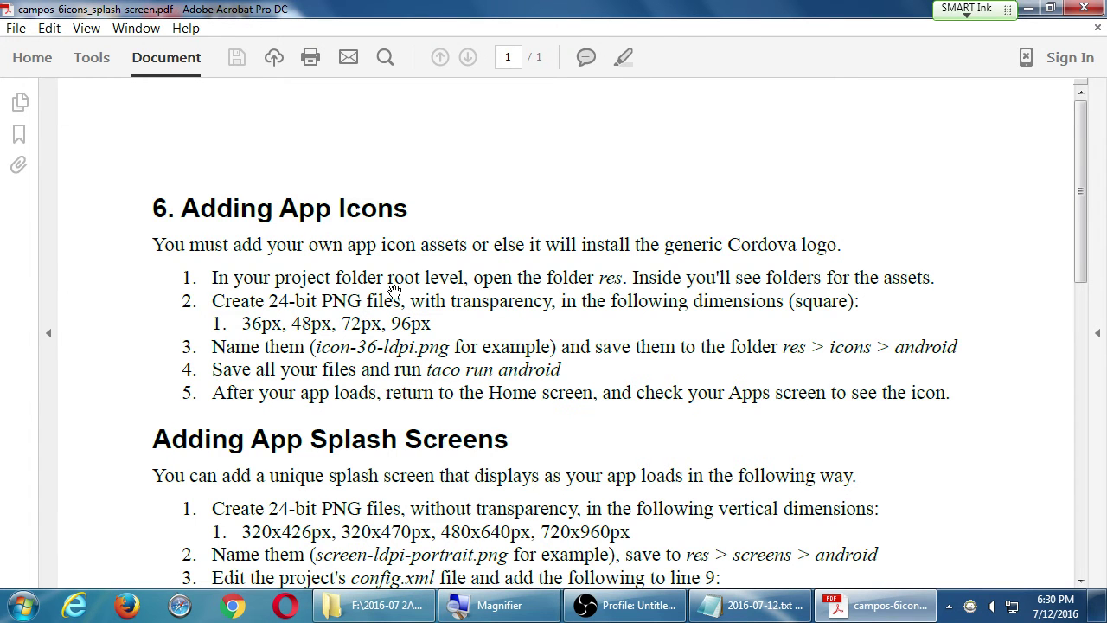
scroll(394, 291, "down", 7)
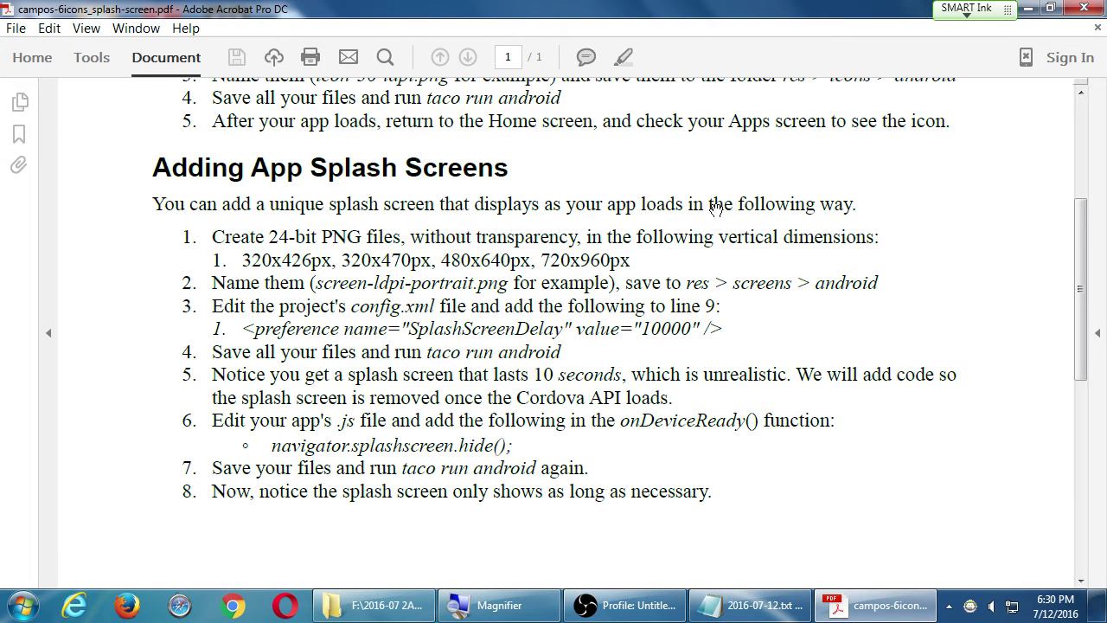
Step: Return to the Corsair32Gb (F:) drive in a maximized file window and open its apps folder
key("super+d")
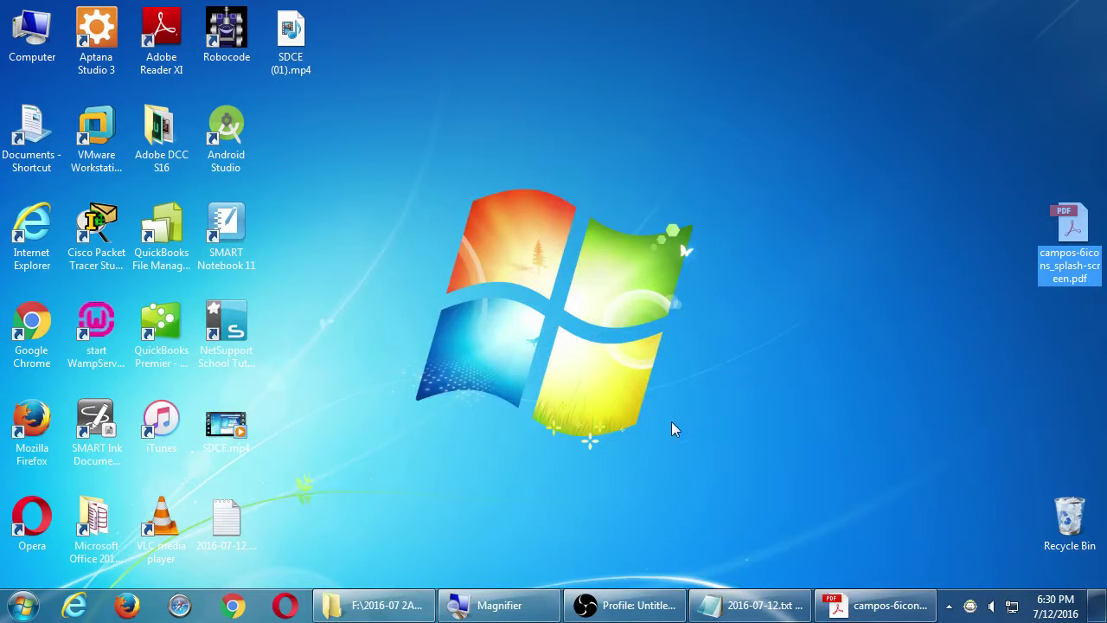
left_click(400, 602)
left_click(117, 39)
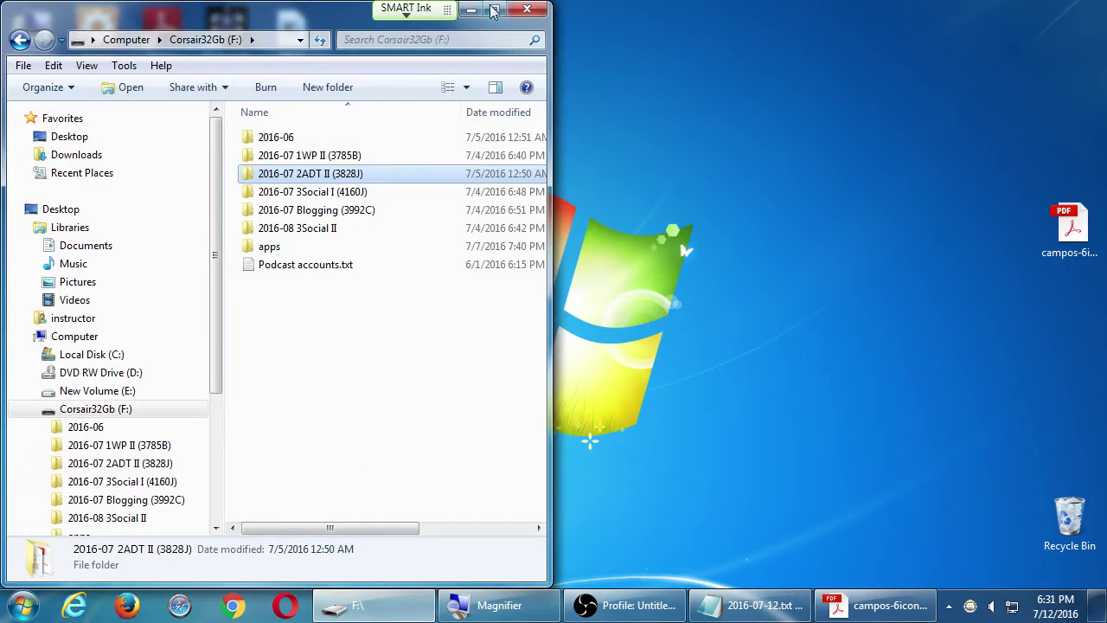
left_click(494, 9)
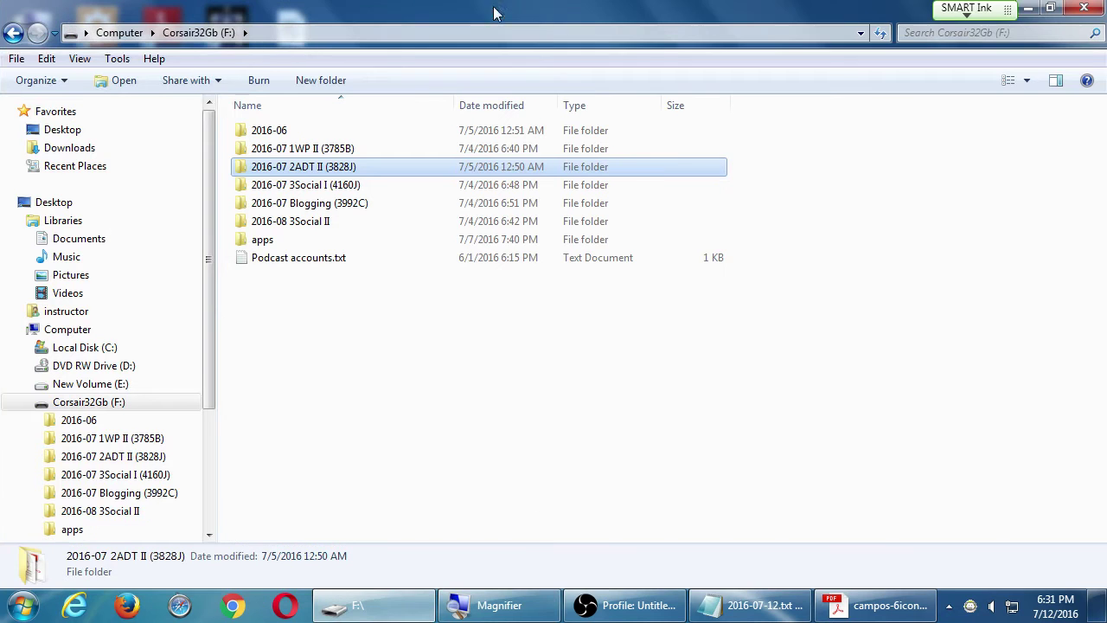
left_click(252, 243)
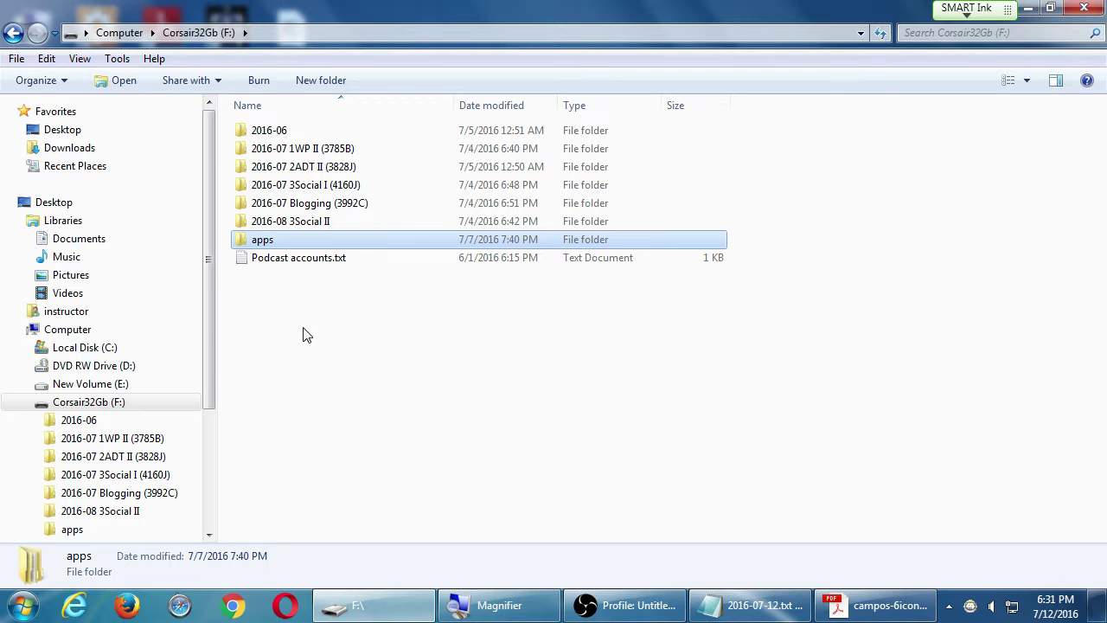
key("Return")
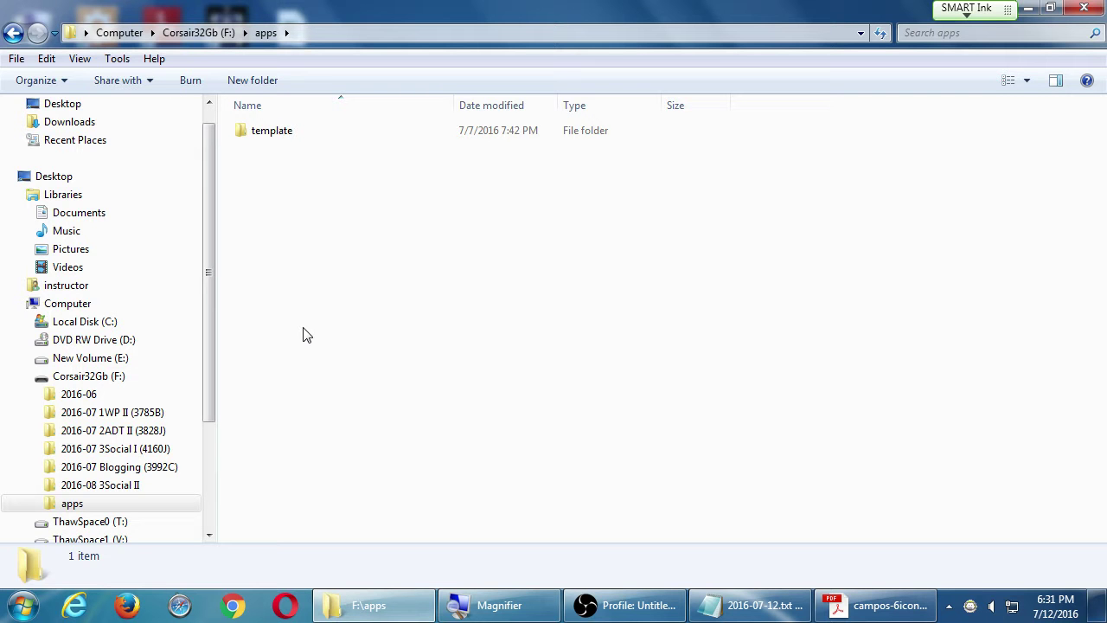
Step: Open the Campos Android II folder on the classroom data (Z:) drive and select the template folder dated 2016-07-07
key("super+d")
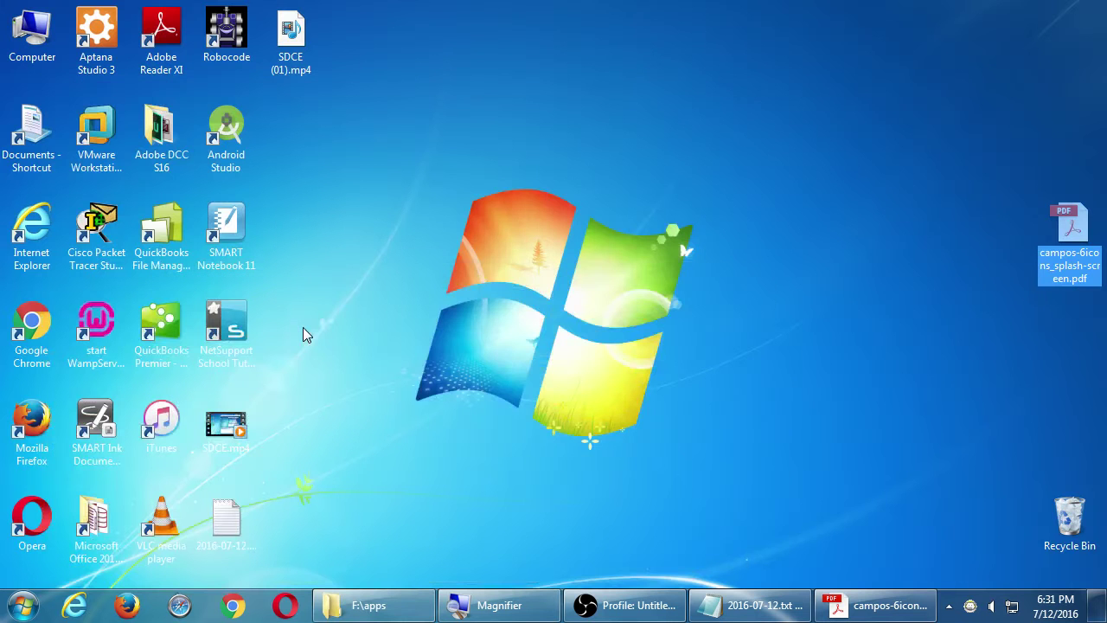
double_click(44, 36)
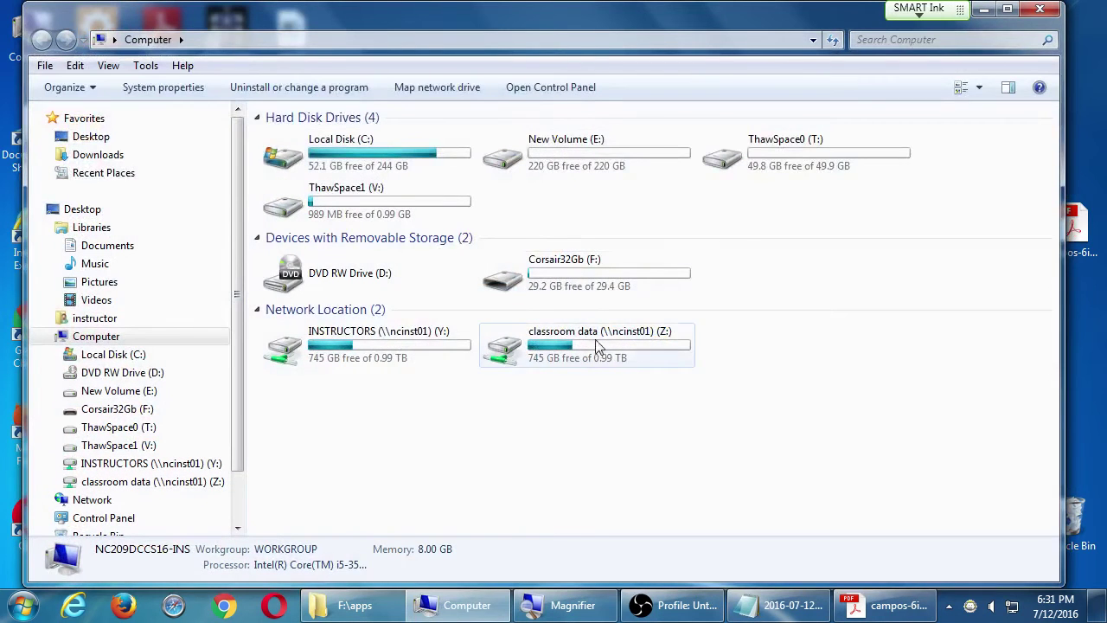
double_click(595, 346)
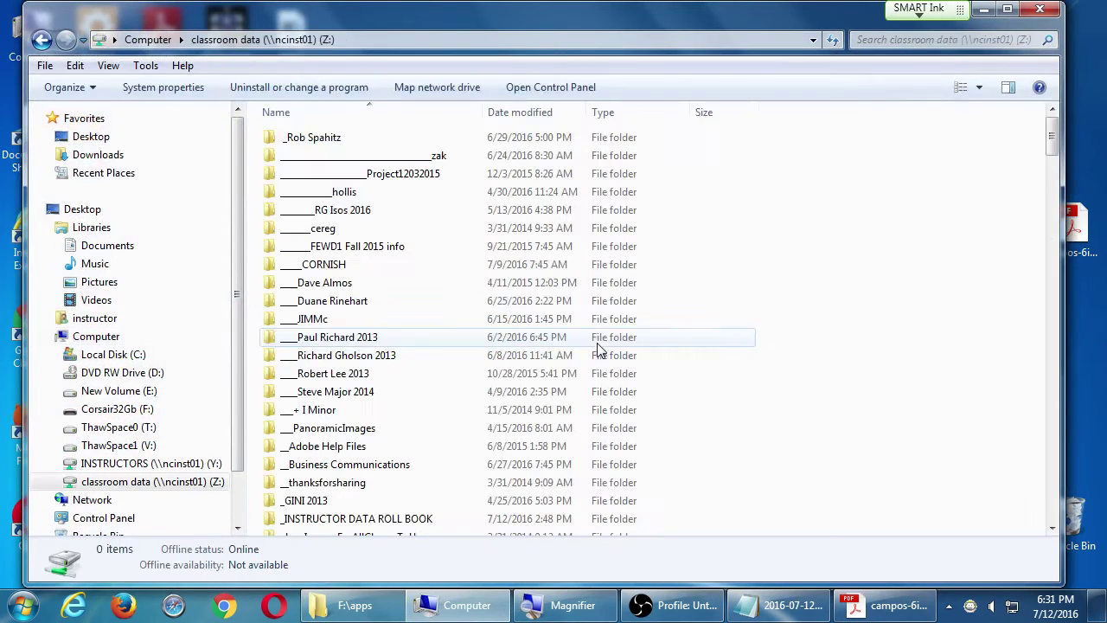
scroll(771, 328, "down", 4)
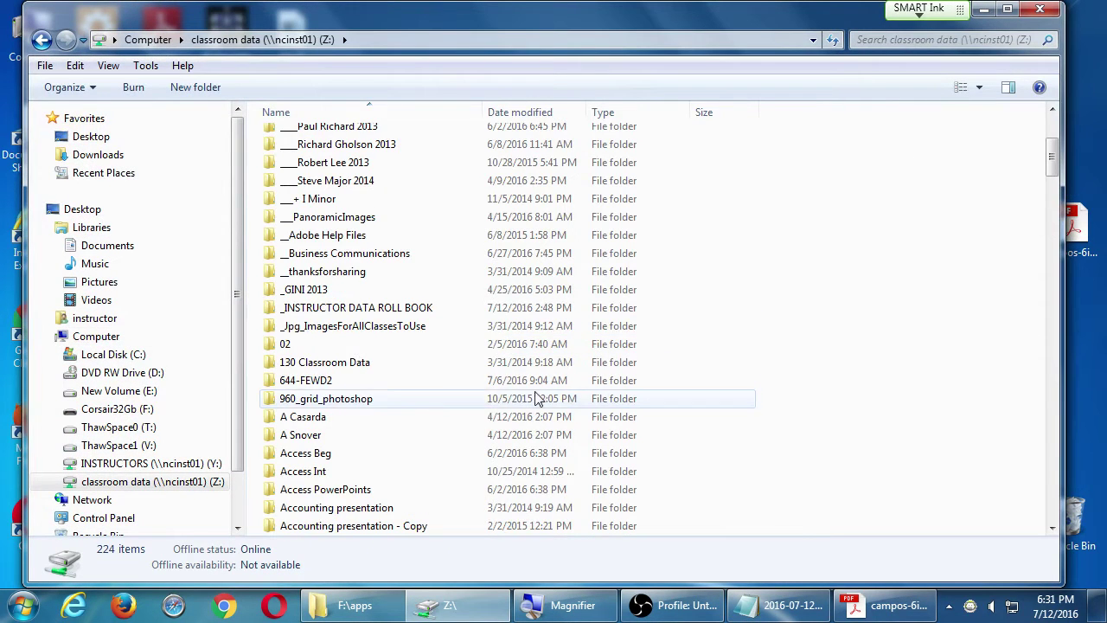
scroll(437, 414, "down", 5)
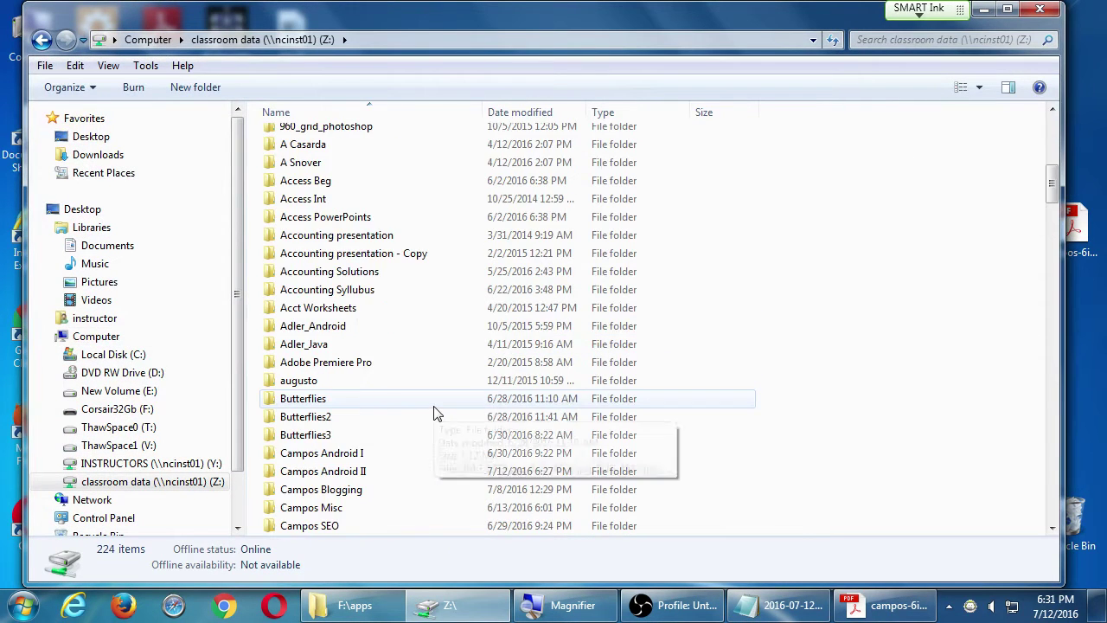
double_click(357, 479)
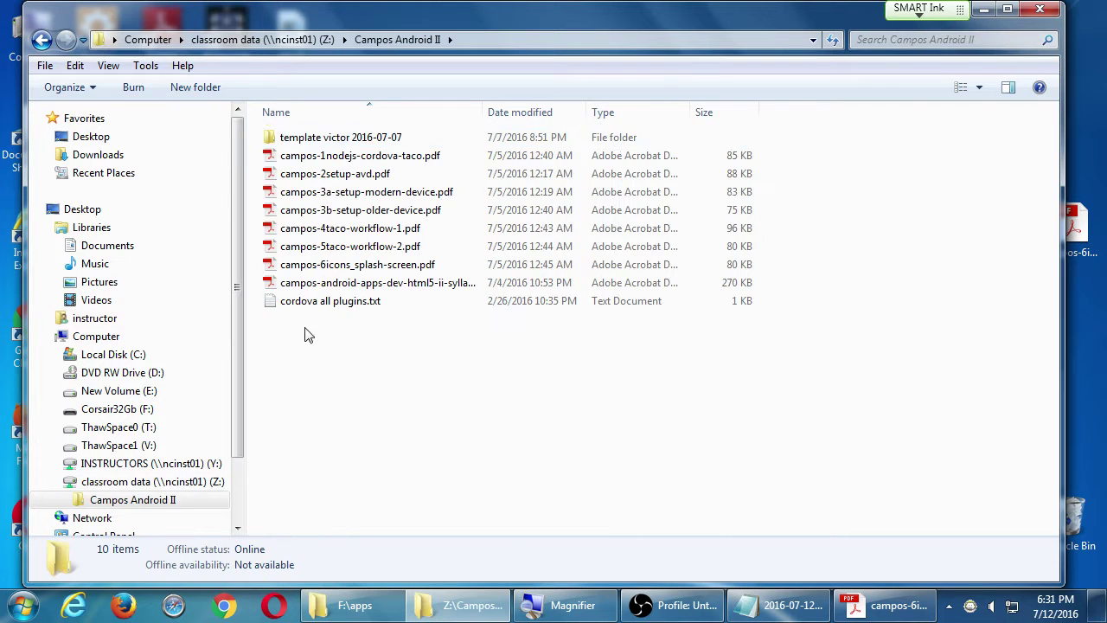
left_click(275, 138)
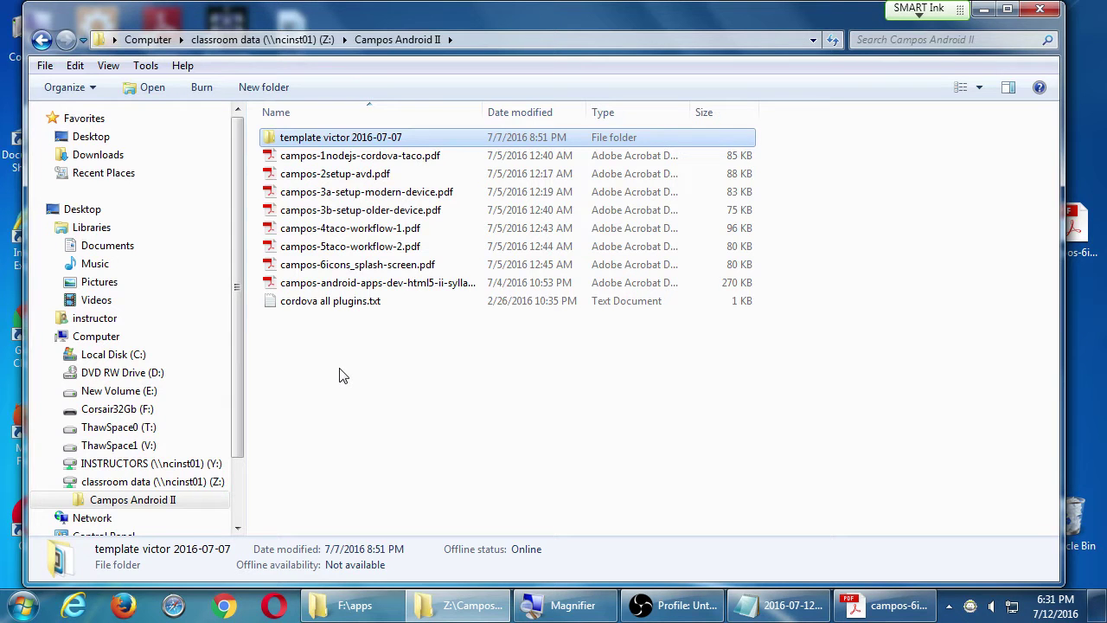
Step: Duplicate the template folder inside the apps folder on the F: drive
left_click(364, 602)
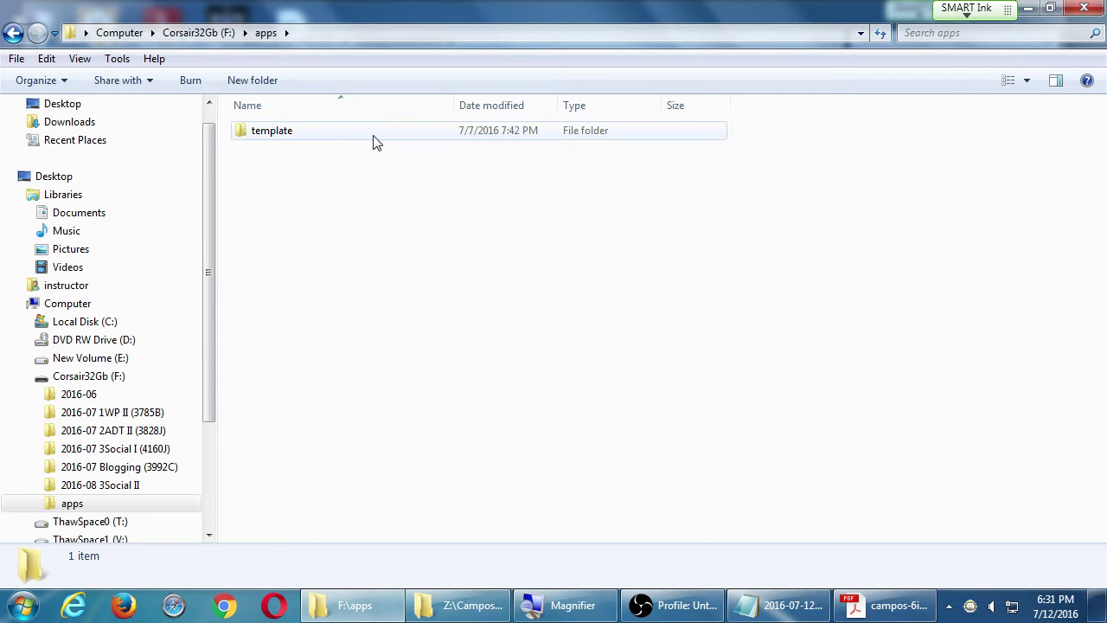
left_click(244, 137)
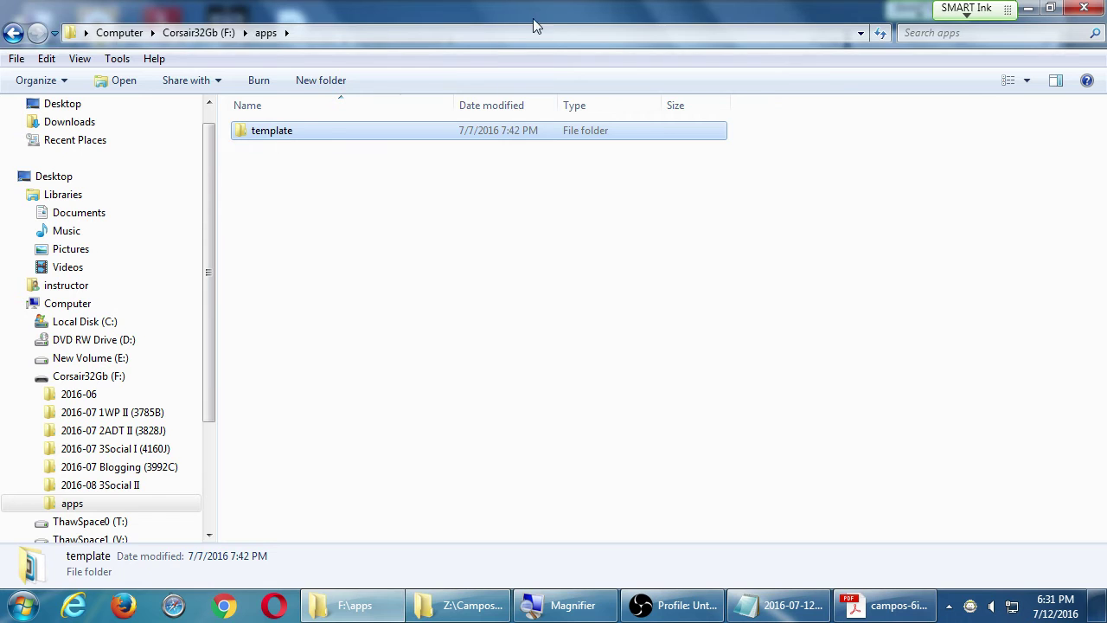
left_click_drag(539, 23, 398, 2)
left_click_drag(257, 138, 303, 204)
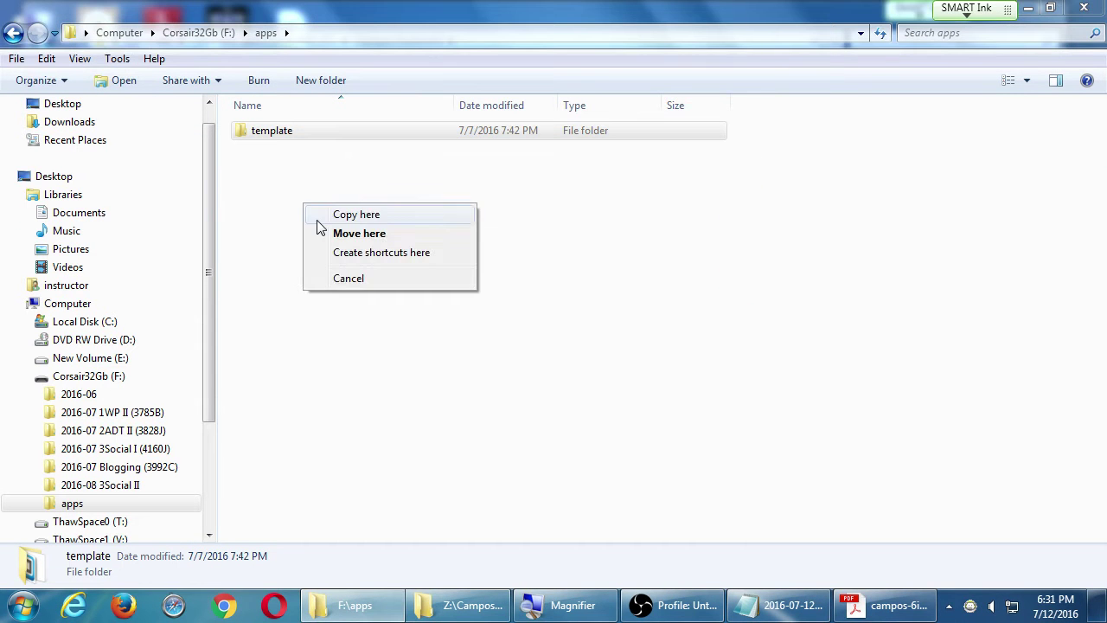
left_click(320, 216)
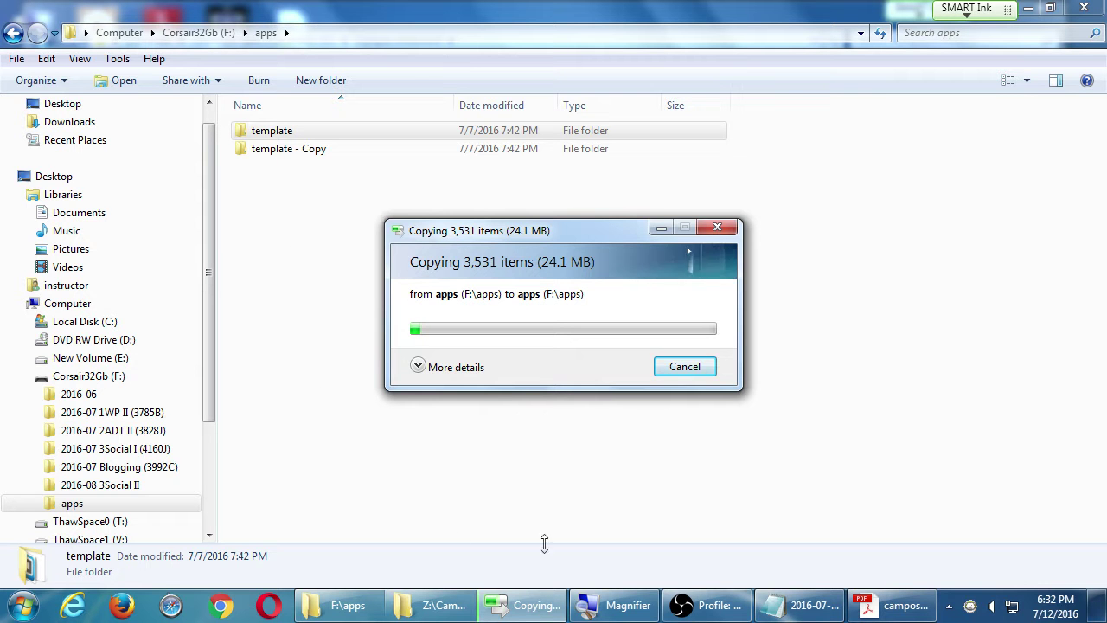
Step: Bring up the PDF's Adding App Icons instructions and open developer.android.com in Firefox
left_click(878, 612)
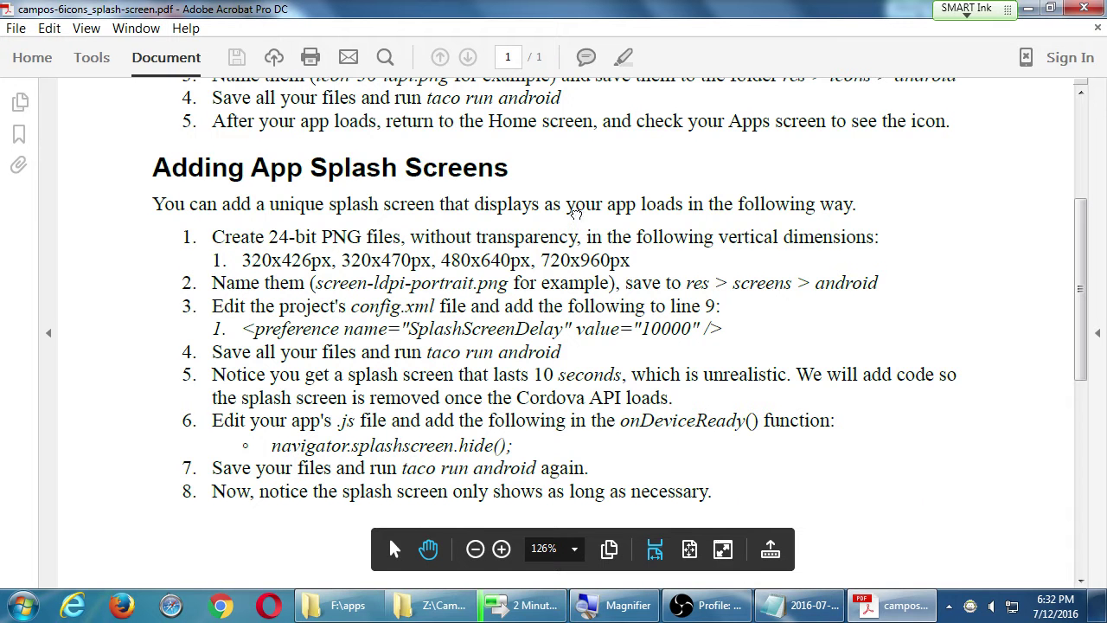
scroll(574, 223, "up", 5)
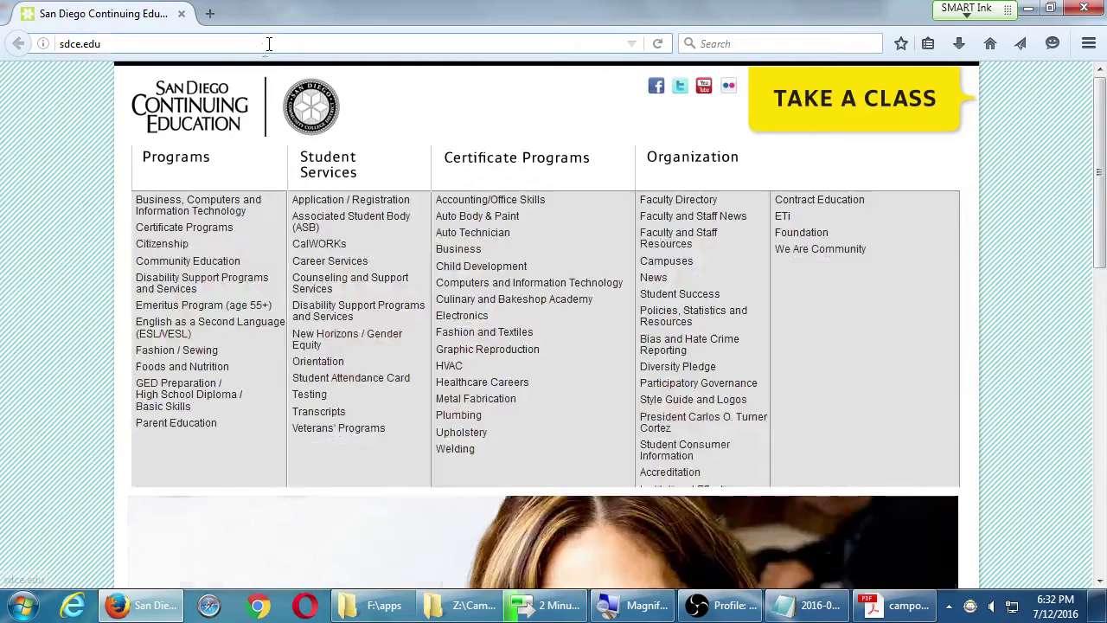
left_click(269, 43)
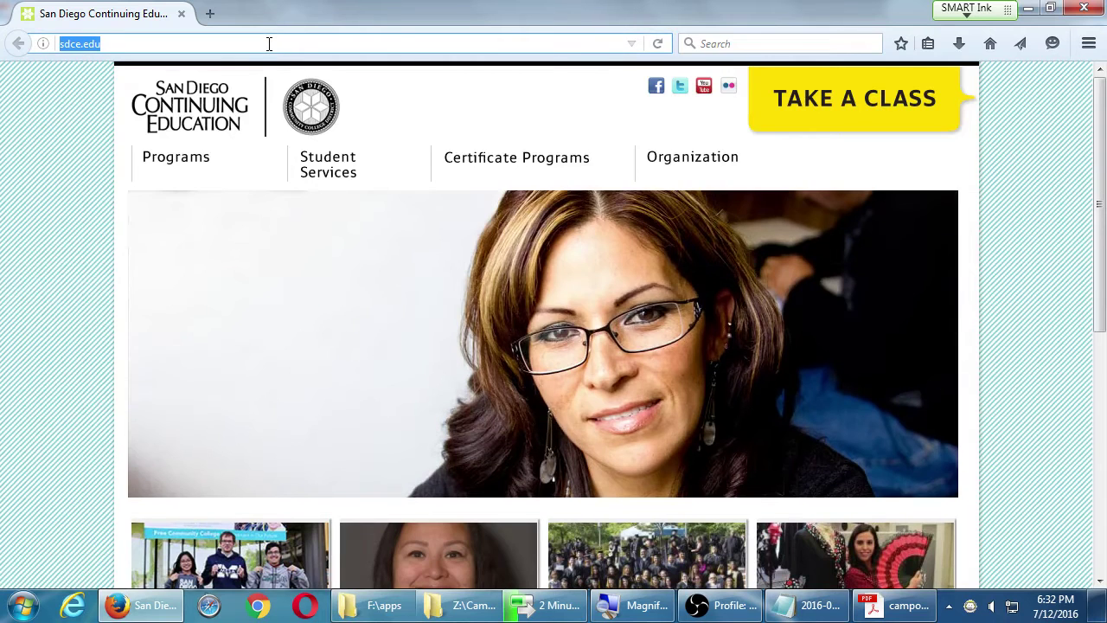
type("dev")
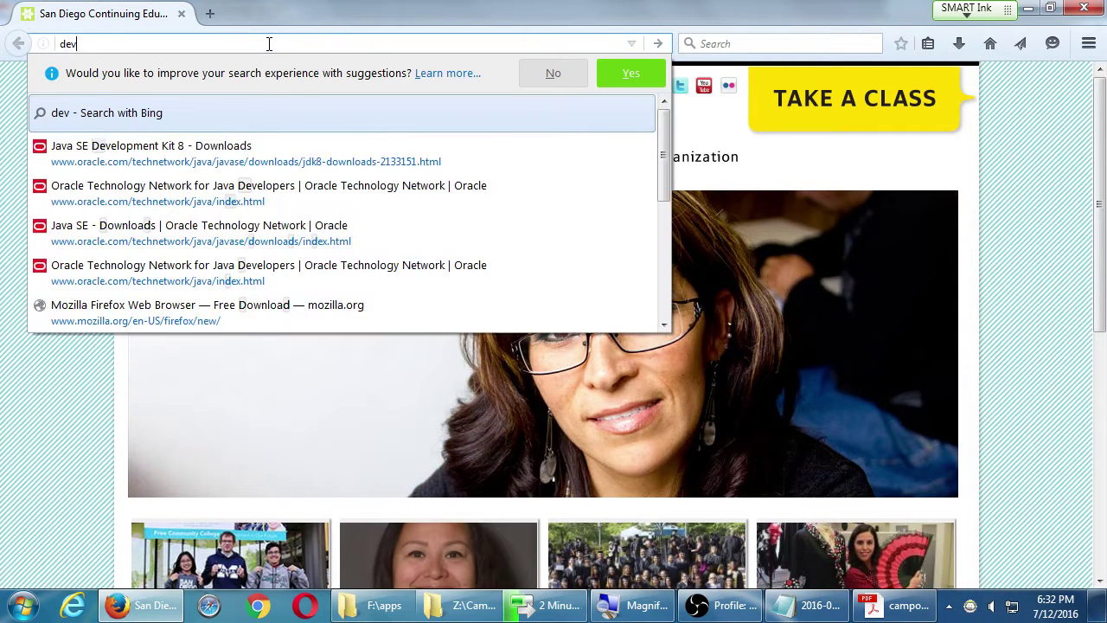
type("eloper.android.com")
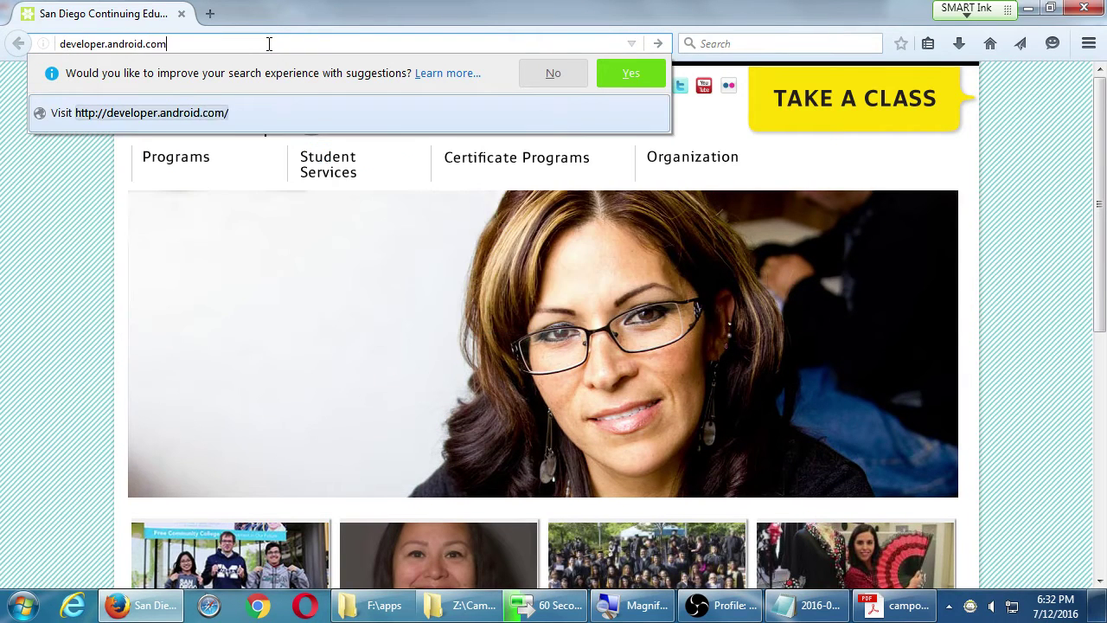
key("Return")
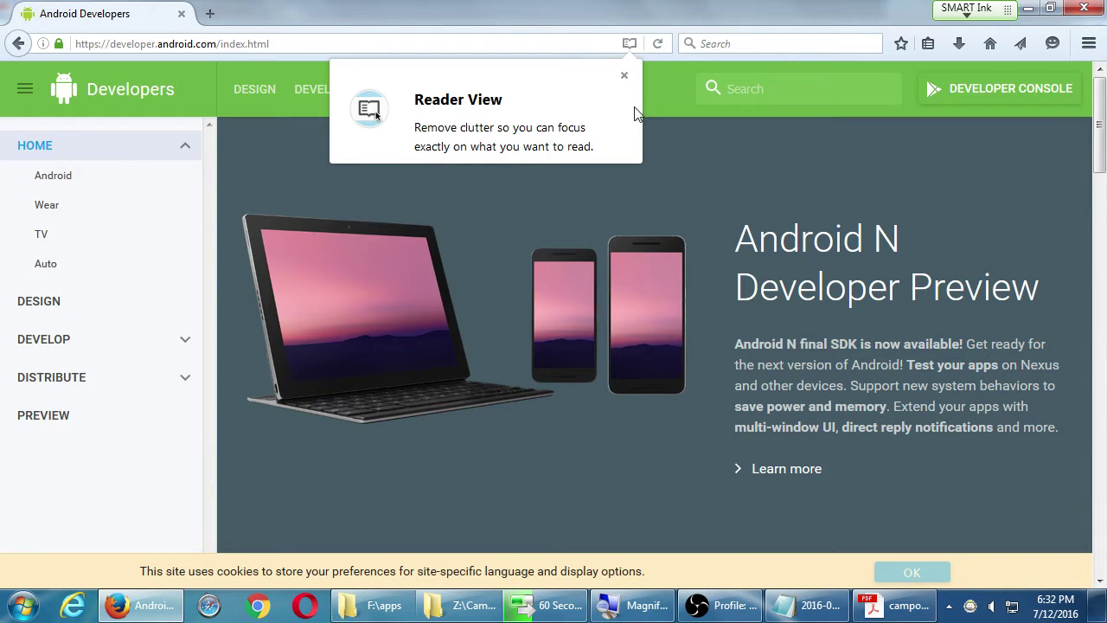
Step: Dismiss the Reader View notice, open the Design section of the Android Developers site and look over its material design topics
left_click(623, 75)
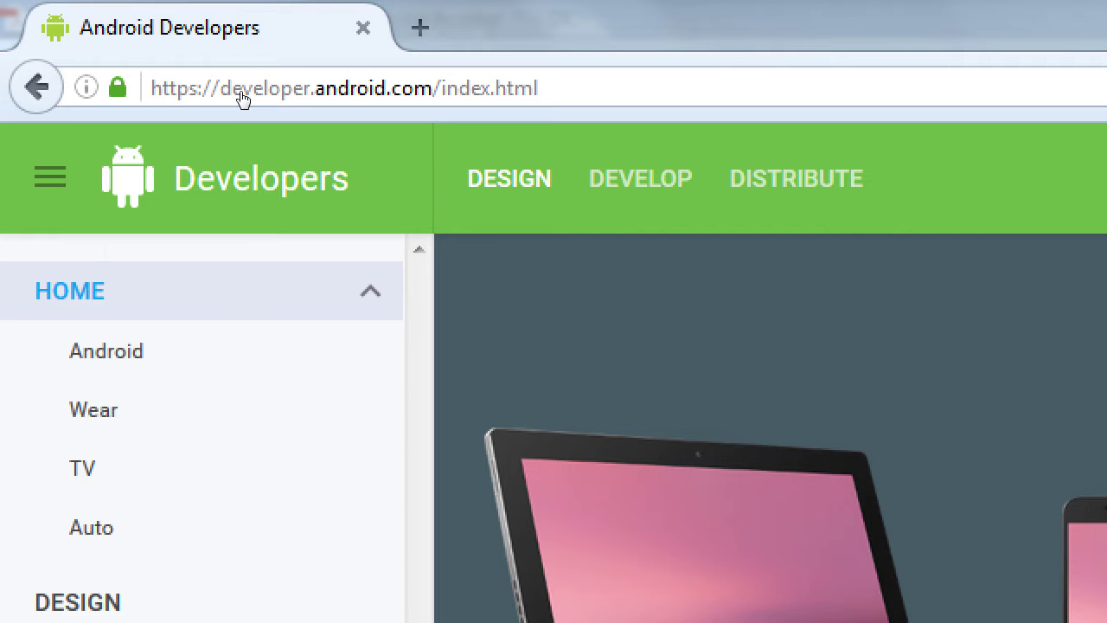
left_click(489, 192)
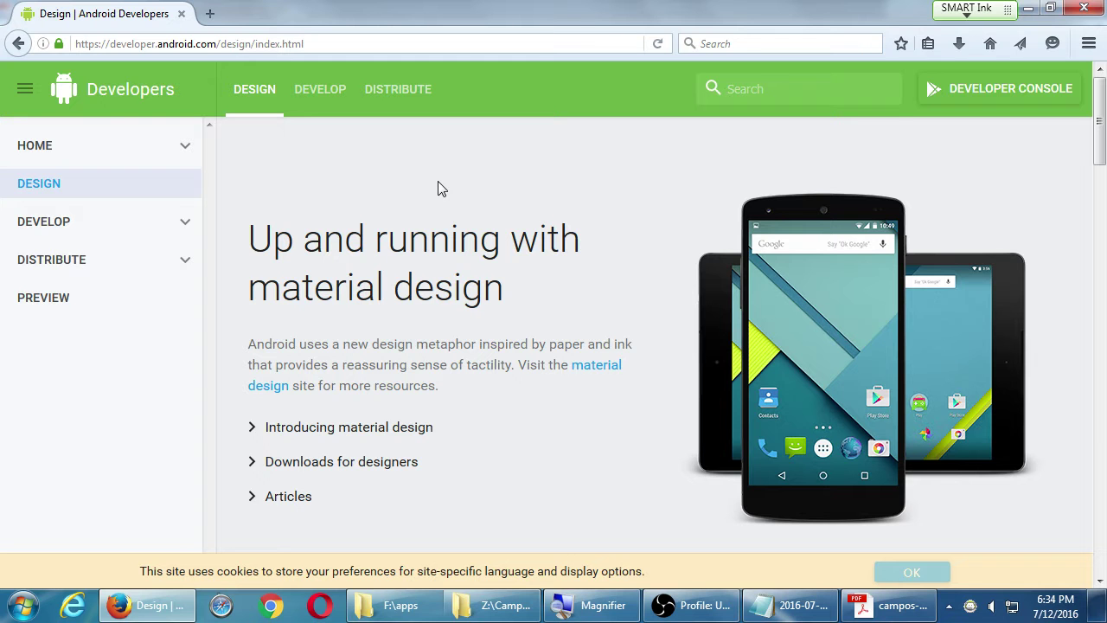
scroll(404, 278, "down", 3)
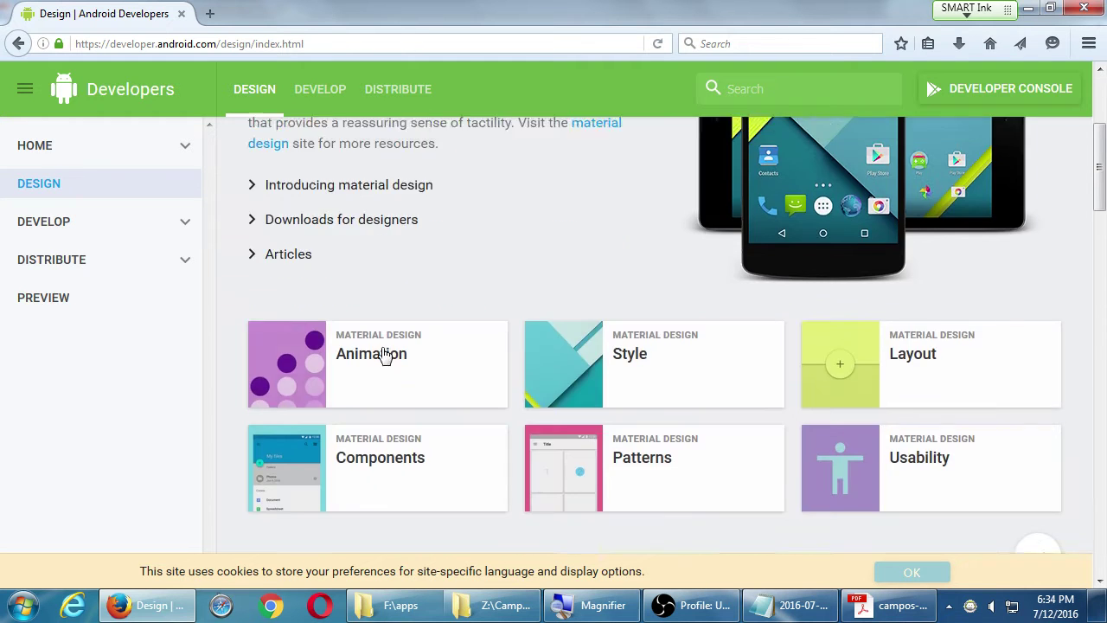
scroll(895, 460, "down", 2)
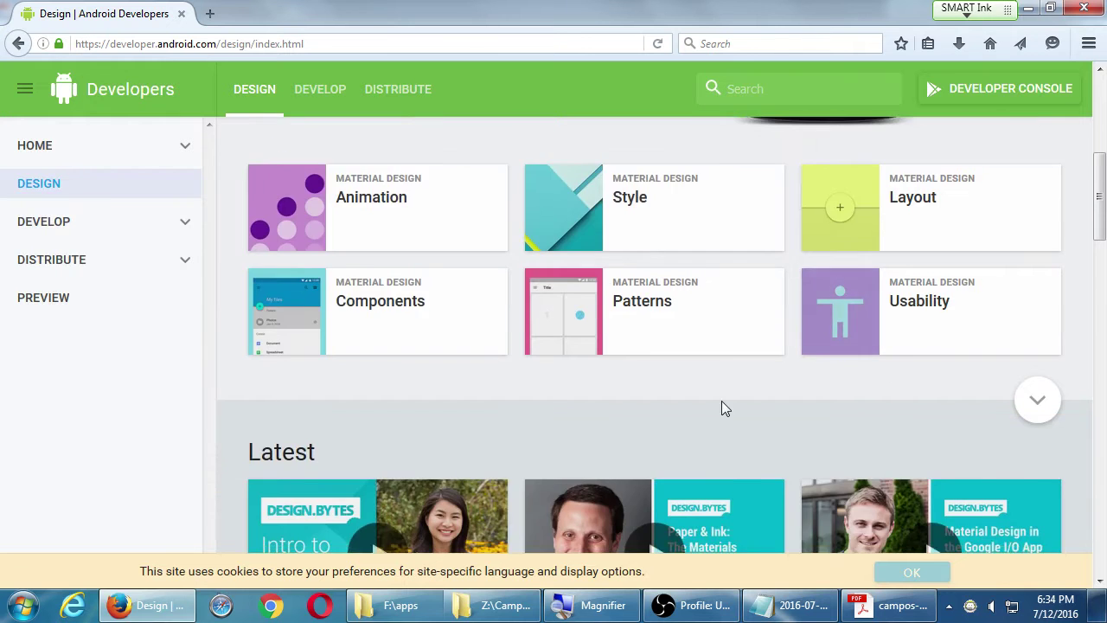
scroll(724, 403, "down", 3)
scroll(724, 402, "up", 5)
scroll(724, 402, "up", 2)
scroll(697, 401, "down", 1)
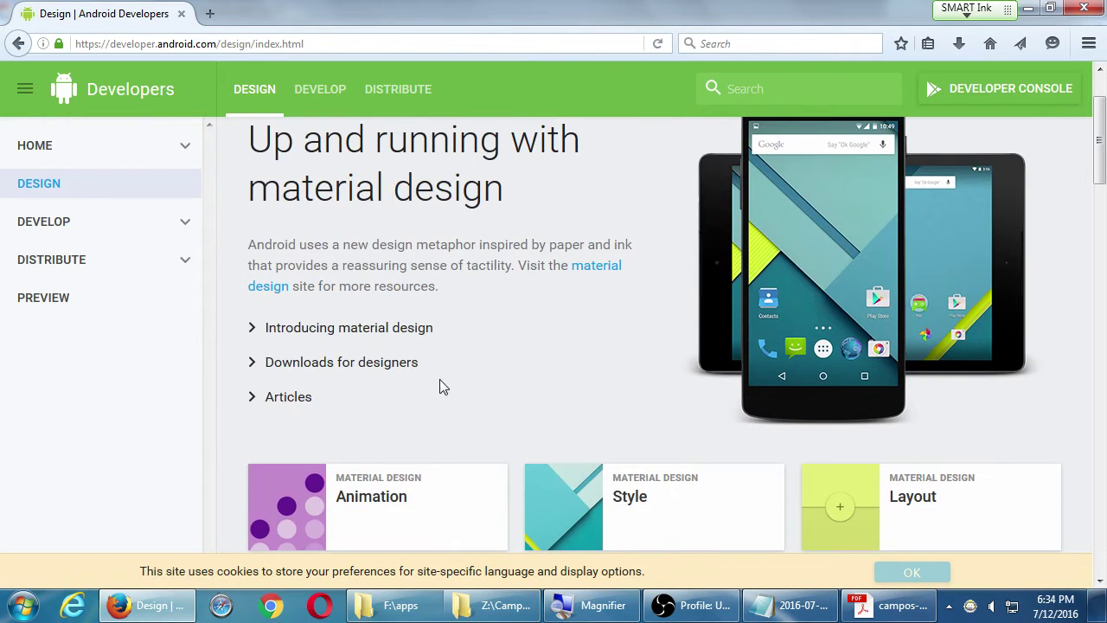
Step: Open Downloads for designers from the Design page and read the Color palettes resource description
left_click(354, 372)
scroll(415, 372, "down", 3)
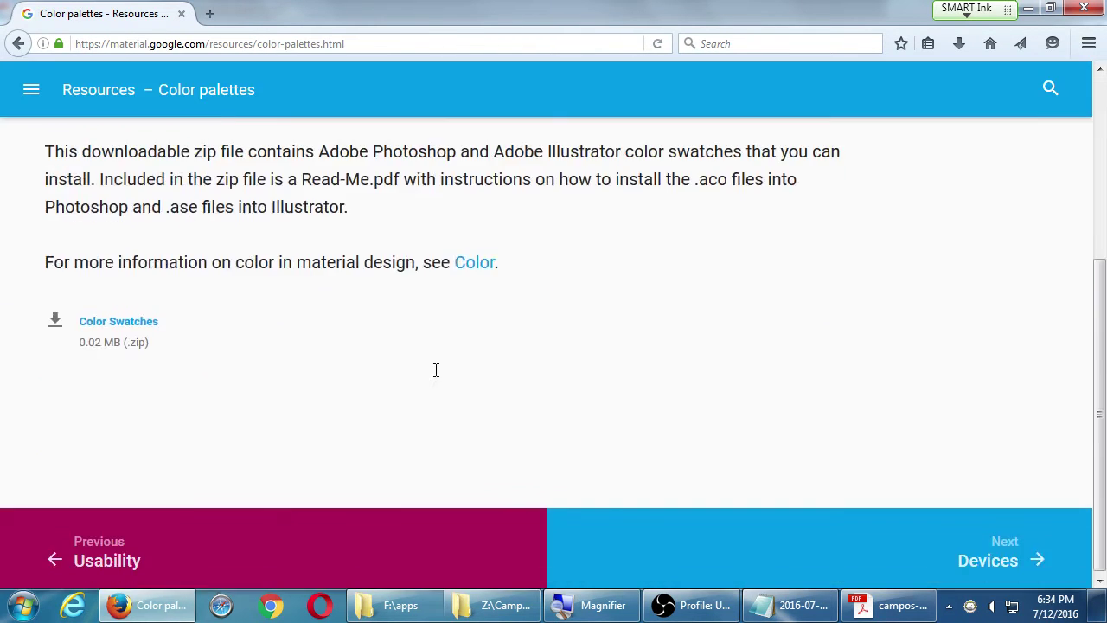
scroll(216, 350, "up", 1)
scroll(395, 338, "down", 1)
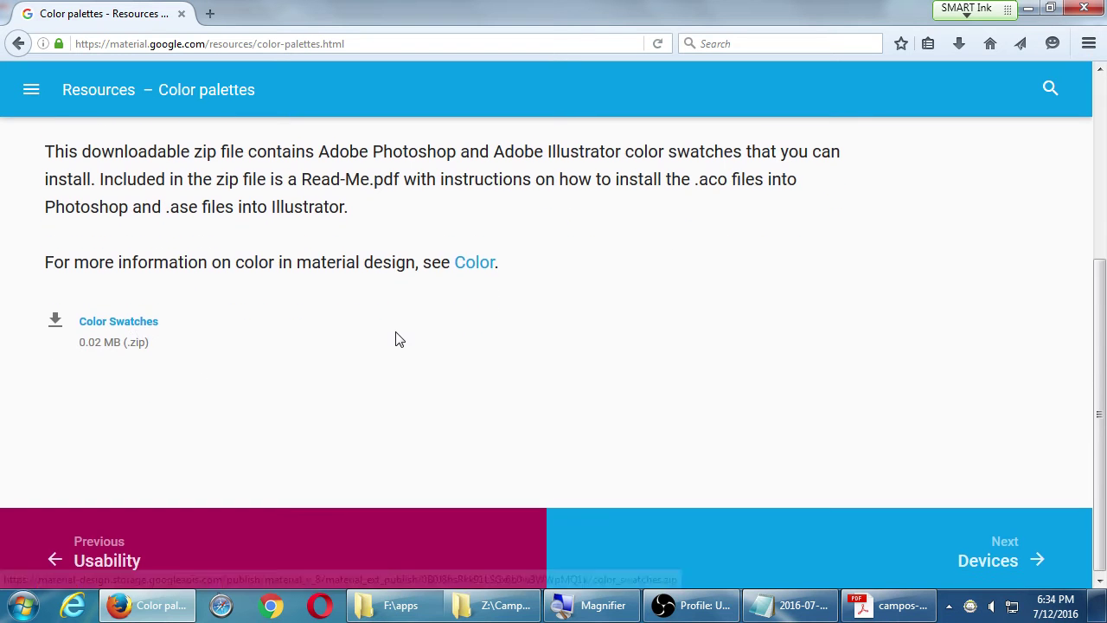
Step: Open the linked Color style guide and examine its palette swatches from Red through Blue
left_click(467, 263)
scroll(548, 346, "down", 9)
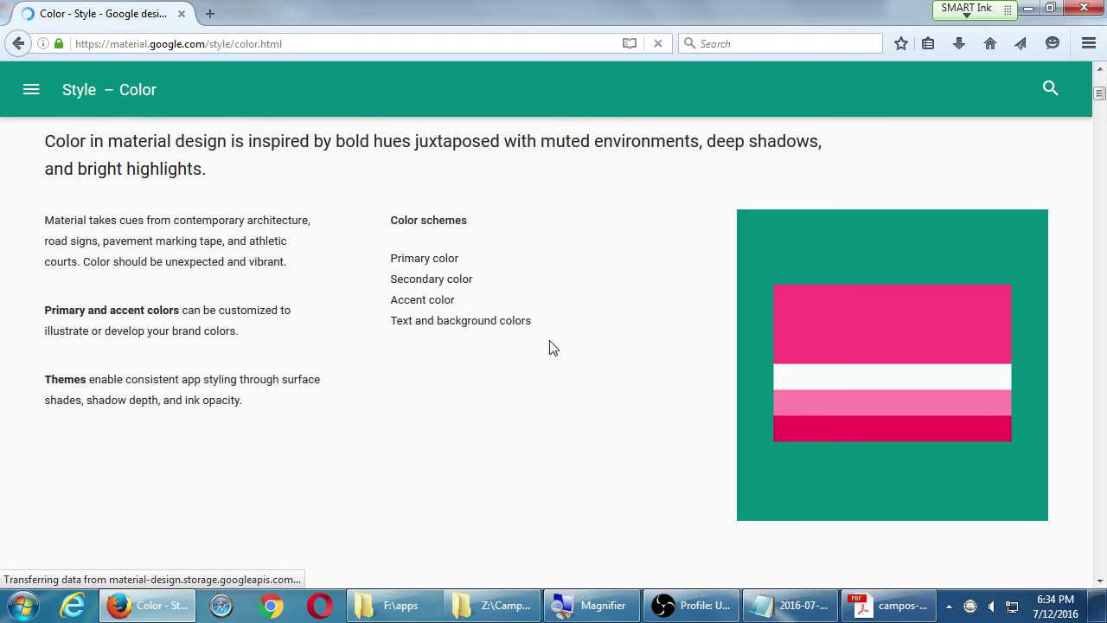
scroll(485, 346, "down", 6)
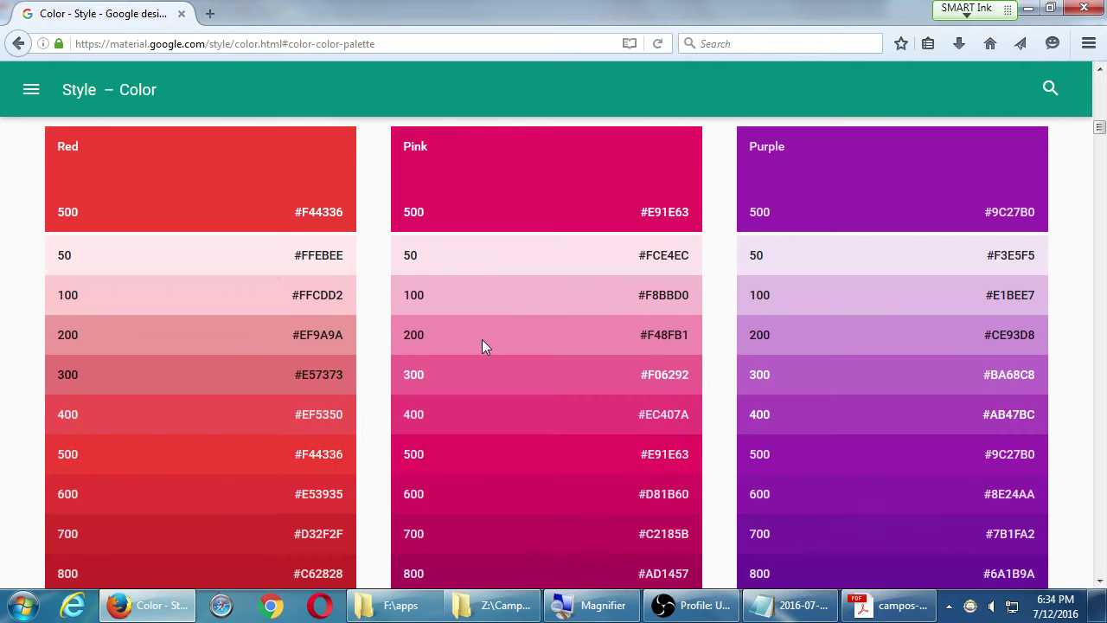
scroll(669, 373, "down", 5)
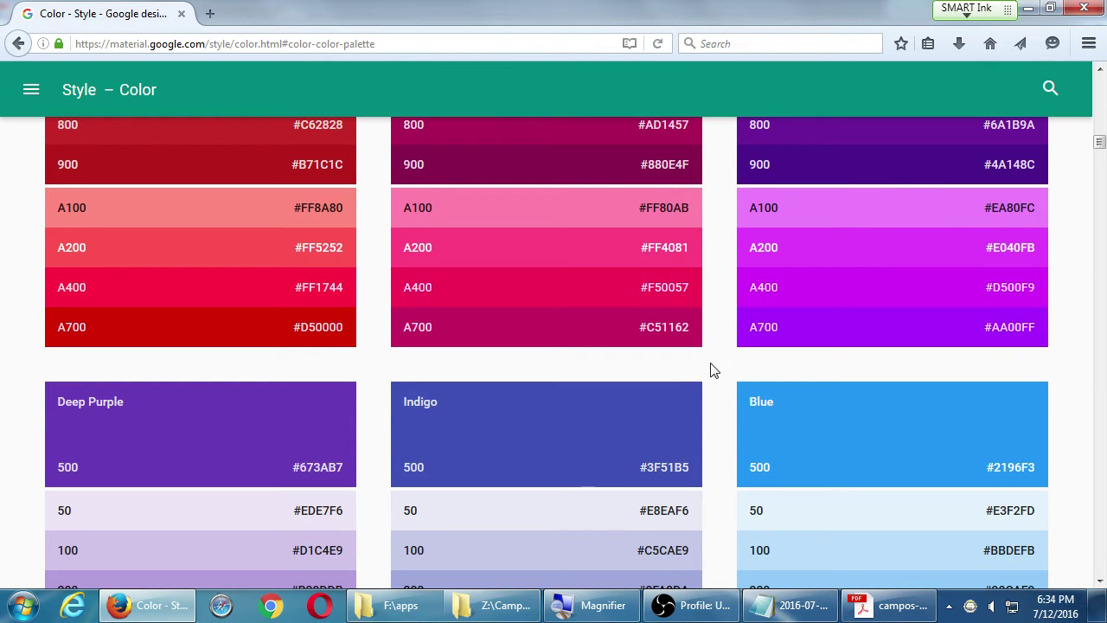
scroll(713, 370, "down", 2)
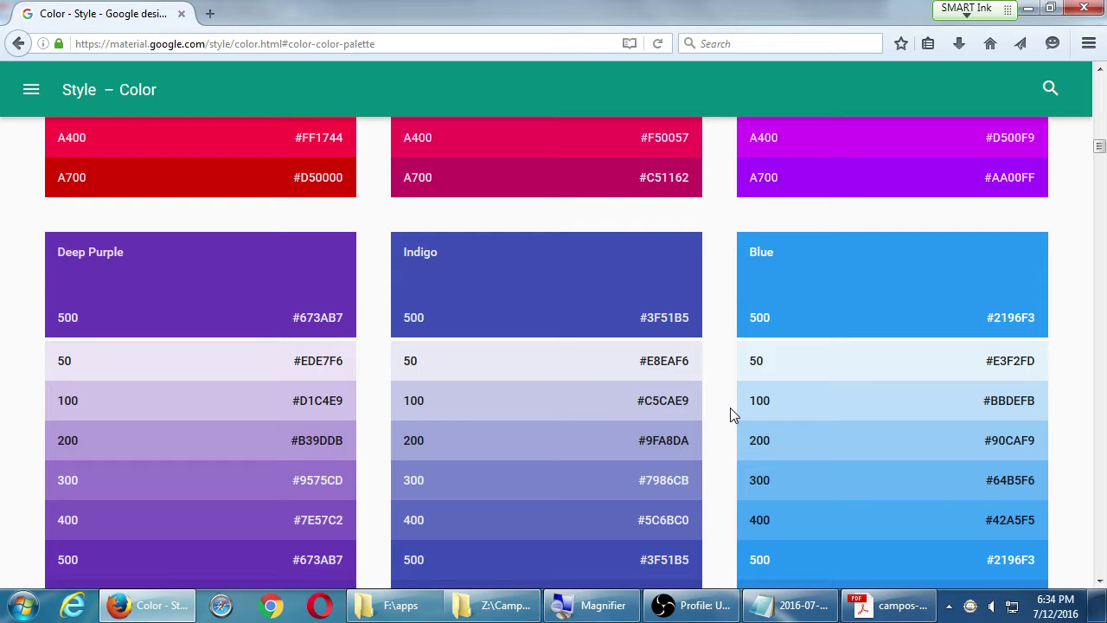
Step: Return to the Design overview and reopen the Color palettes resource through Downloads for designers
key("alt+Left")
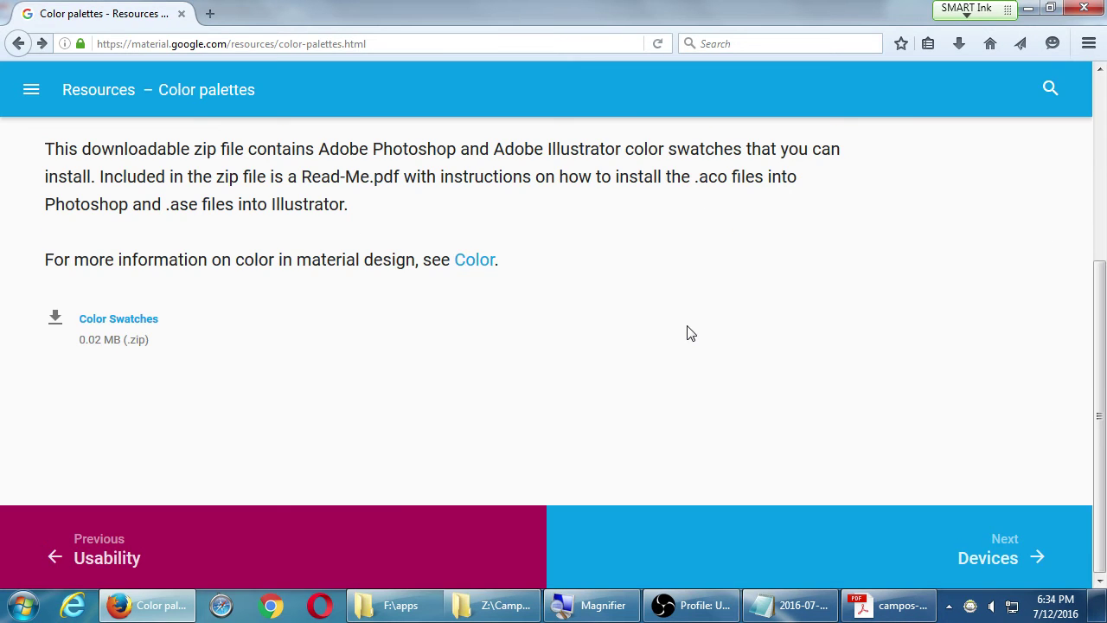
key("alt+Left")
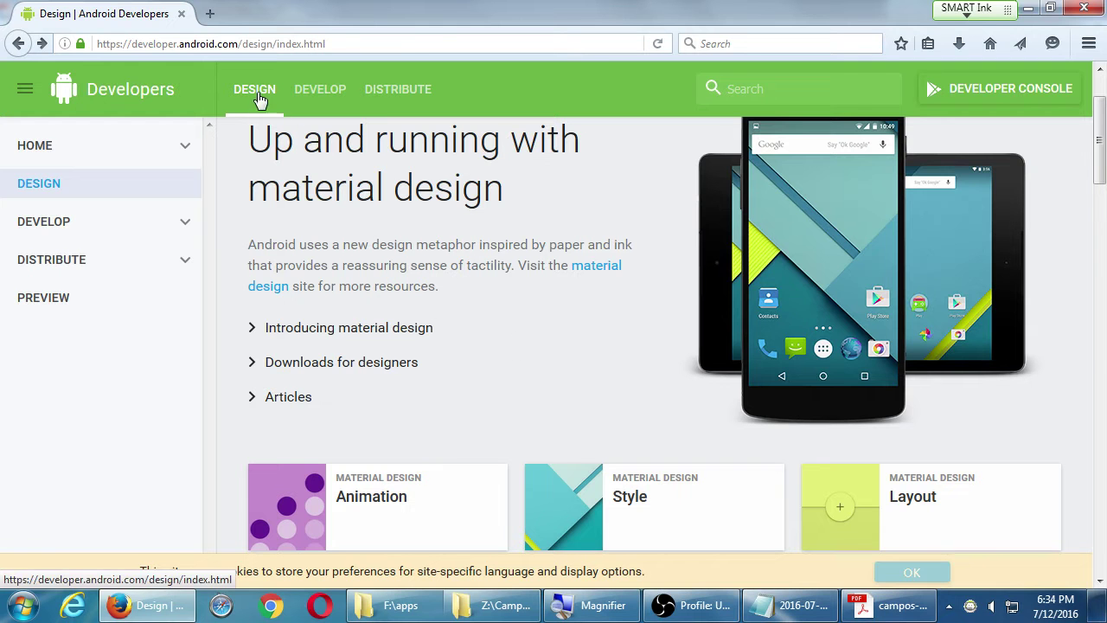
left_click(363, 373)
scroll(361, 373, "down", 4)
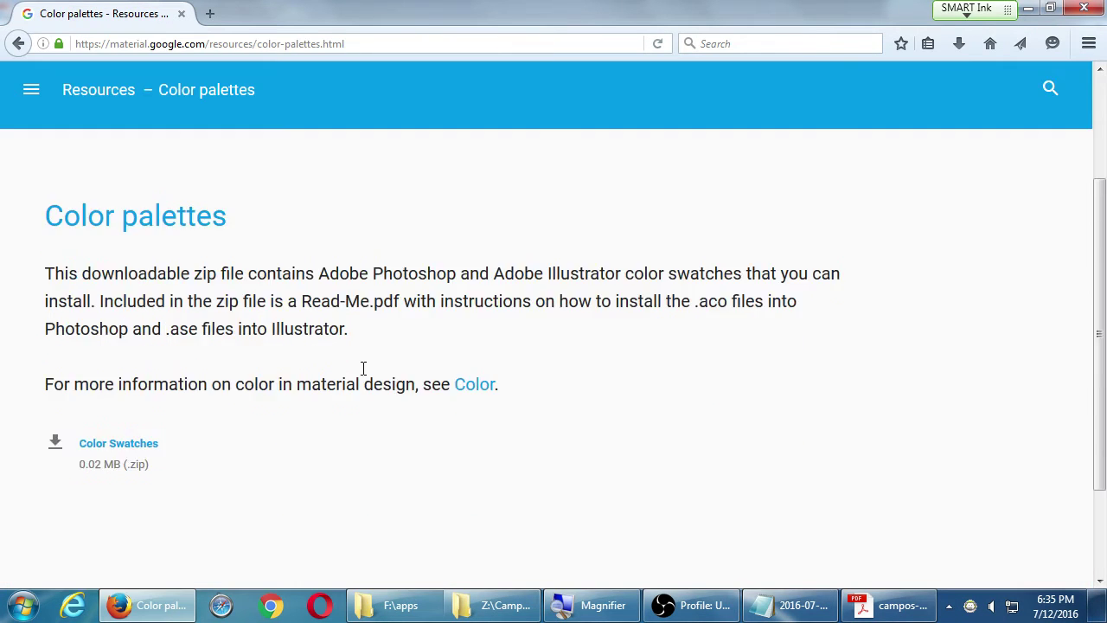
scroll(454, 334, "down", 1)
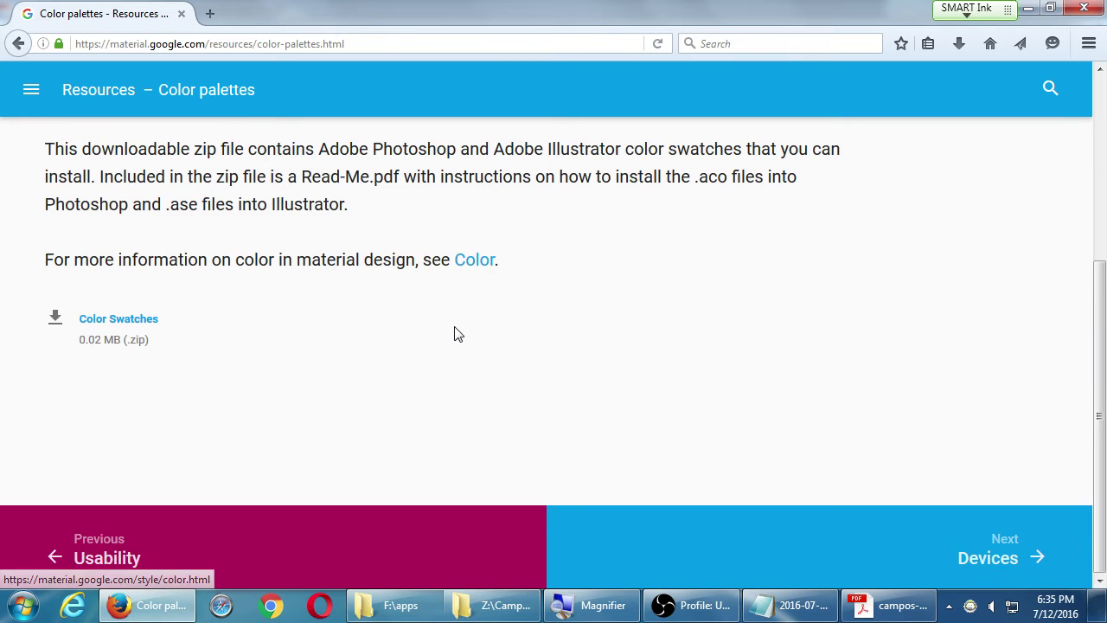
Step: Open the Color style guide again and check the list of Style topics in the site navigation
left_click(481, 266)
scroll(635, 245, "down", 4)
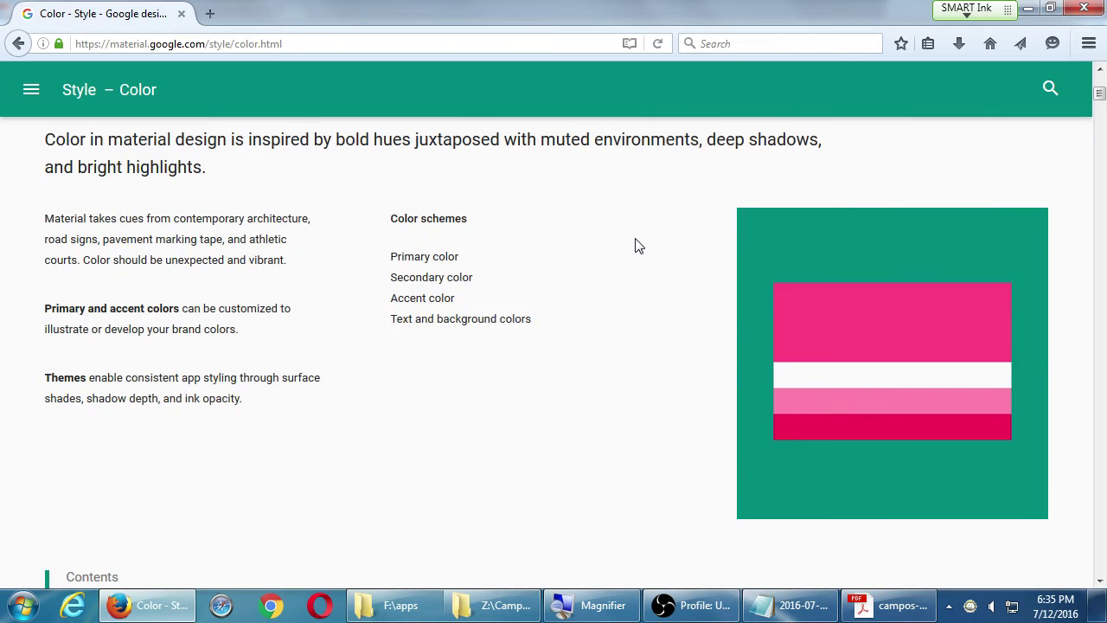
scroll(634, 246, "down", 1)
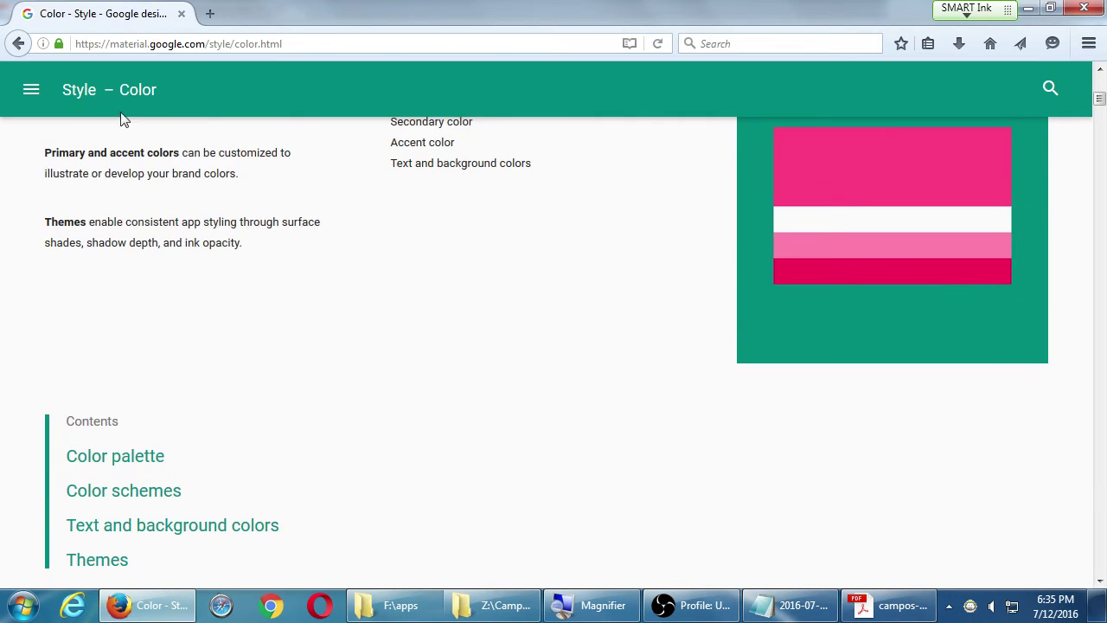
left_click(31, 89)
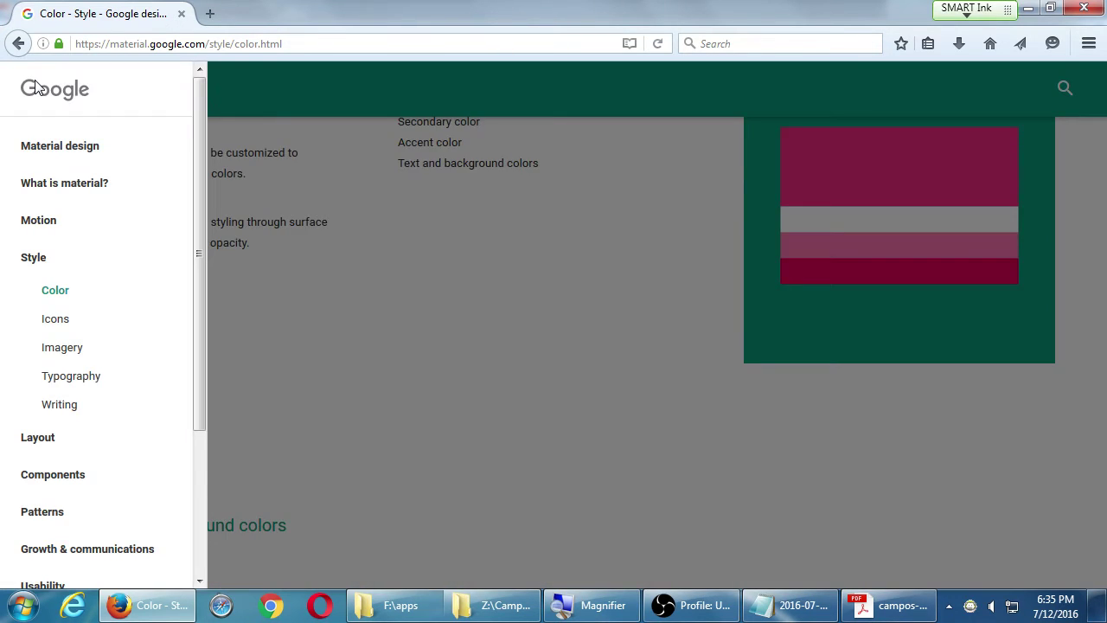
left_click(358, 283)
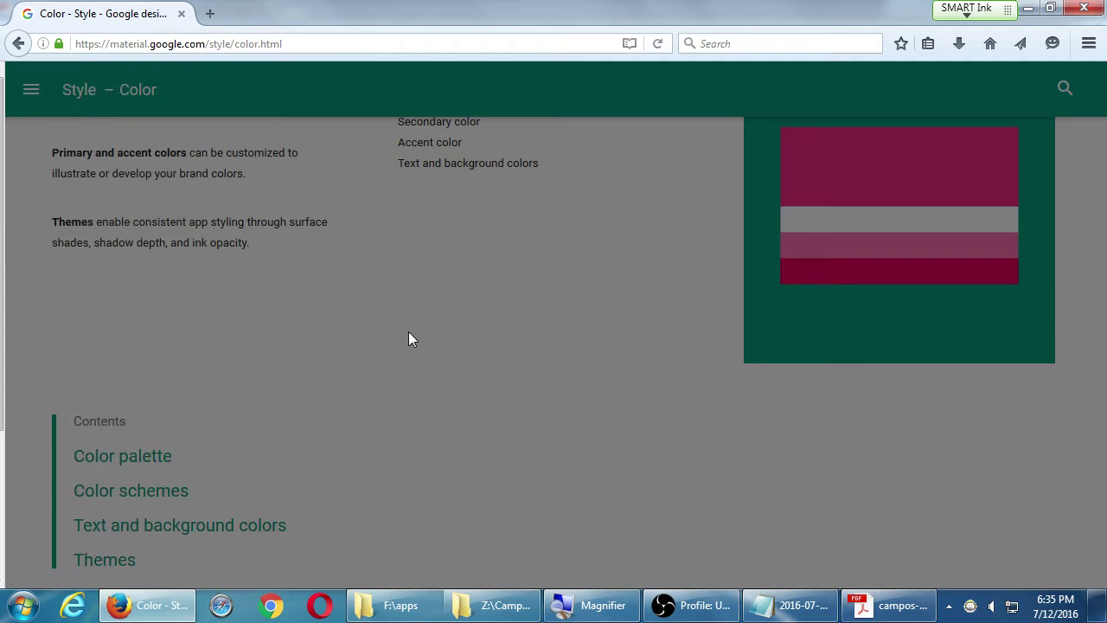
Step: Examine the full set of color palette swatches and the guidance on using the material design color palette
left_click(207, 299)
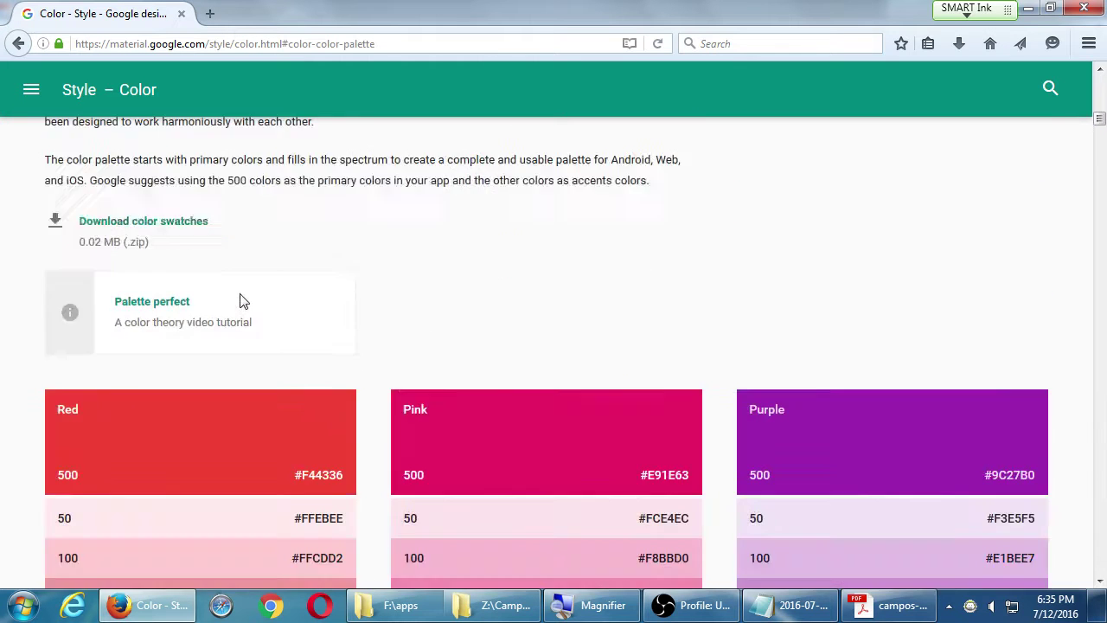
scroll(244, 294, "down", 20)
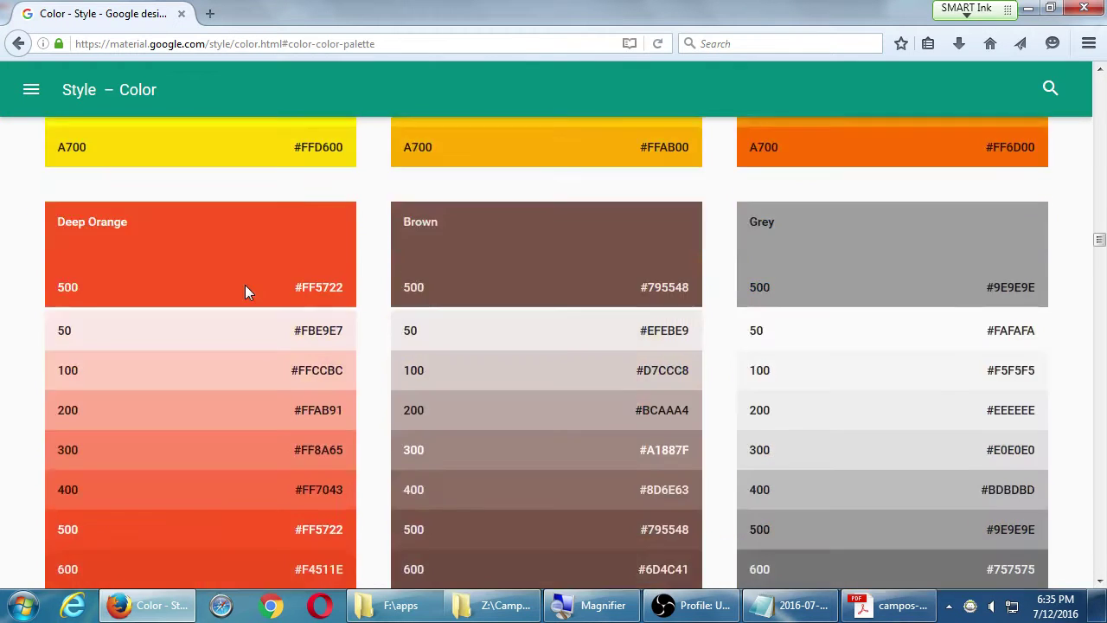
scroll(244, 285, "down", 6)
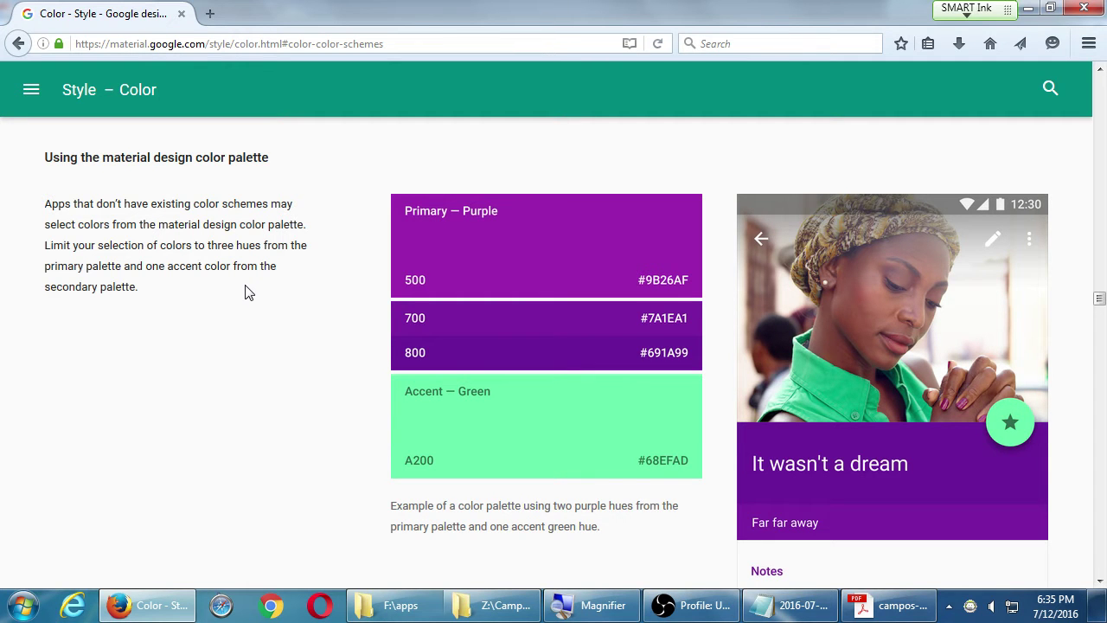
Step: Review the color scheme guidance on primary and accent colors, including the do and don't examples
scroll(245, 292, "down", 15)
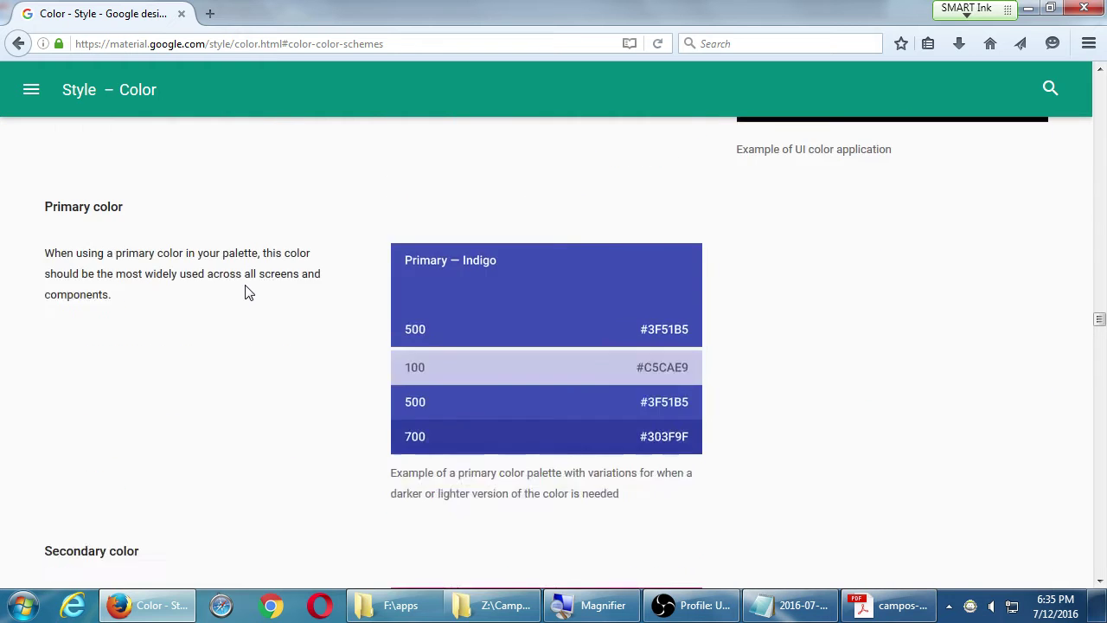
scroll(245, 293, "down", 6)
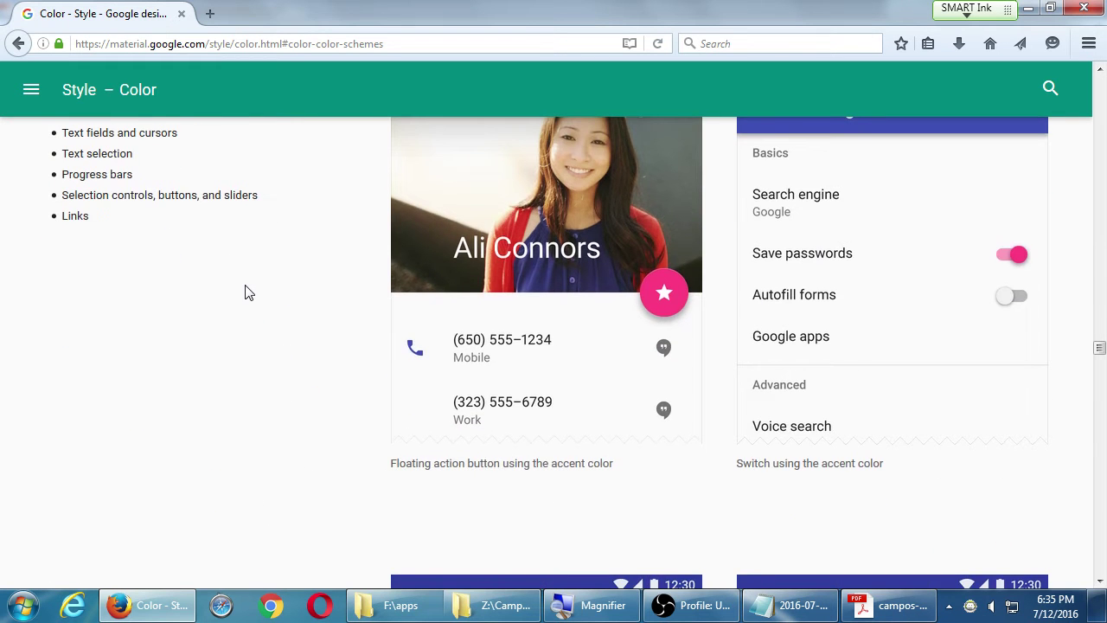
scroll(245, 292, "up", 2)
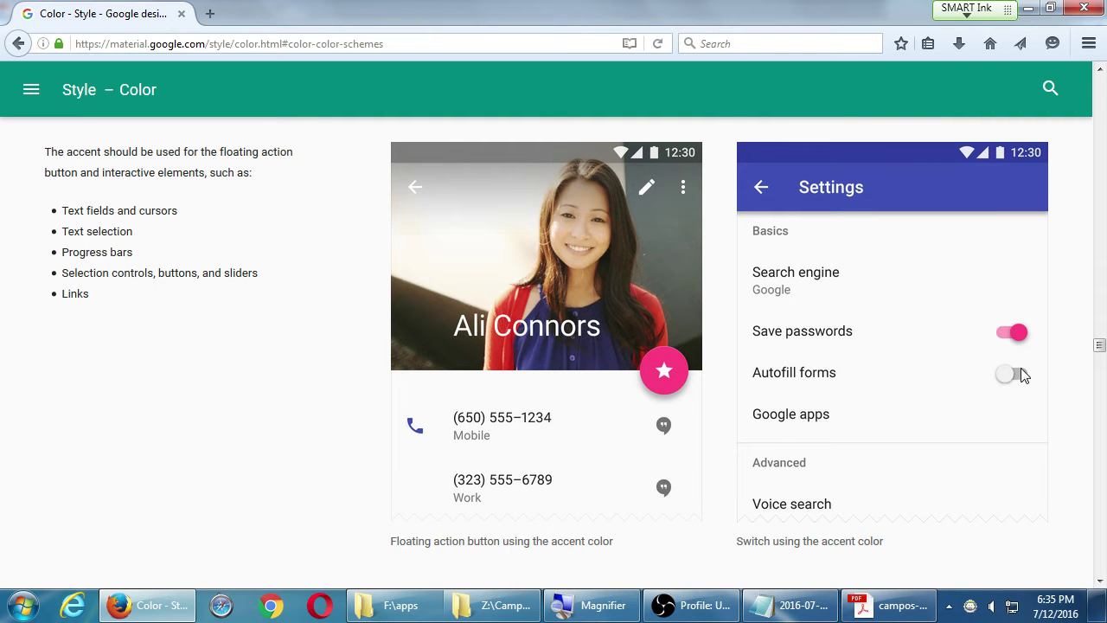
scroll(1020, 376, "down", 4)
scroll(921, 463, "down", 7)
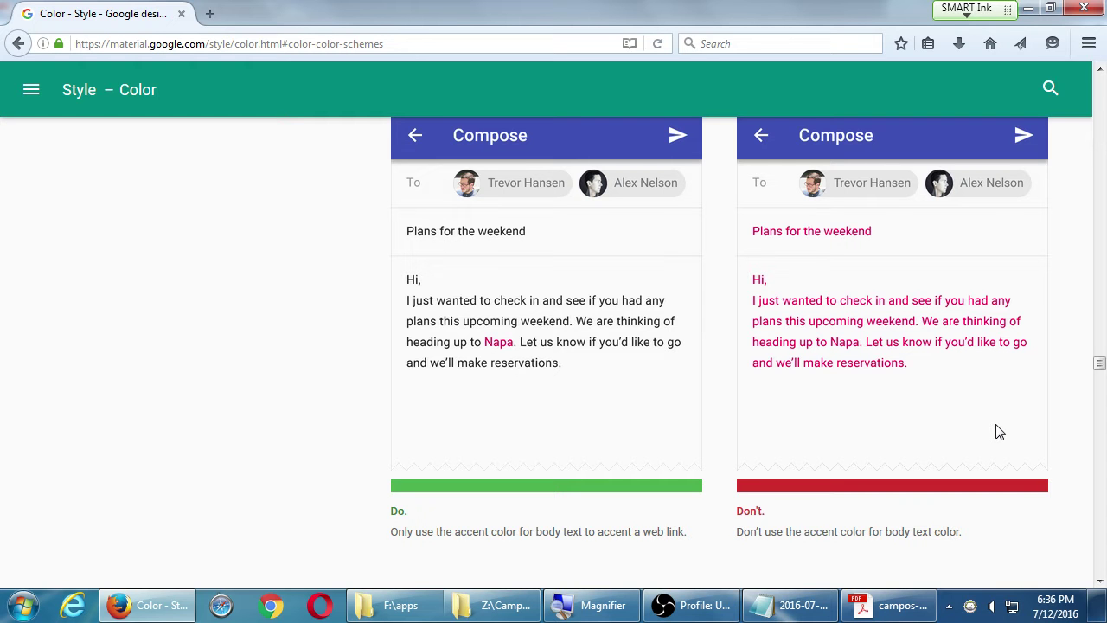
scroll(884, 435, "up", 1)
scroll(884, 433, "down", 2)
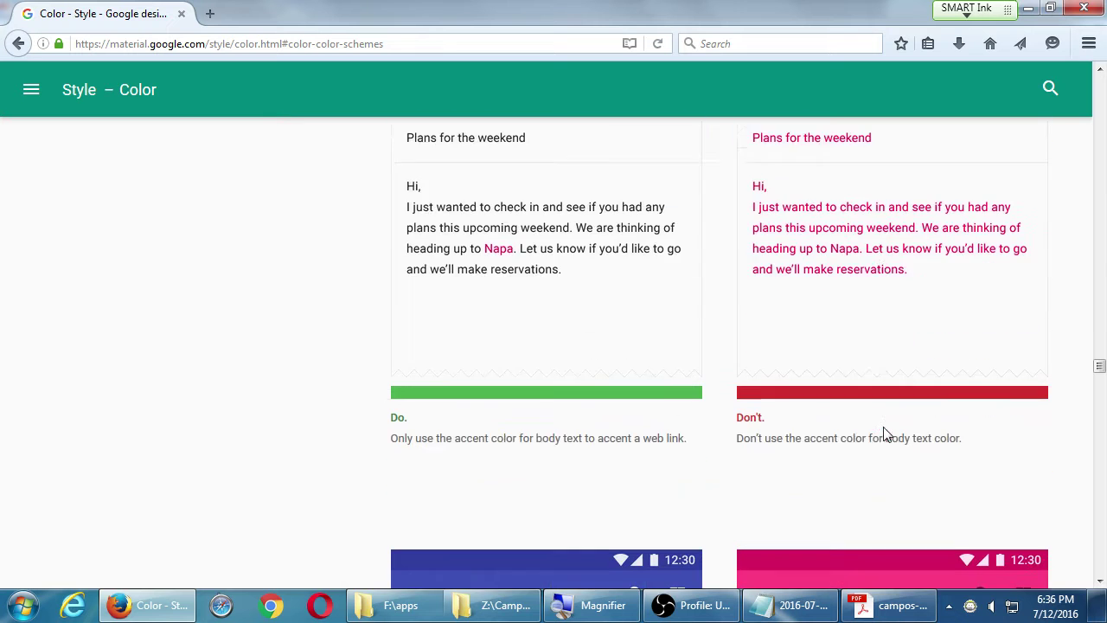
scroll(883, 434, "down", 5)
scroll(884, 434, "up", 1)
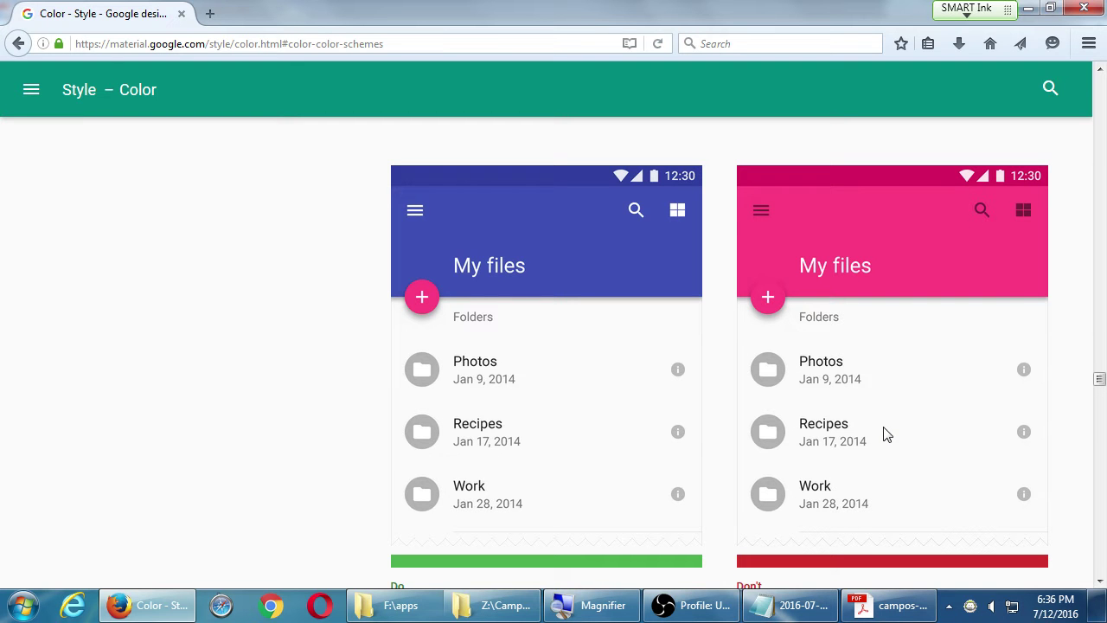
Step: Review the remaining color guidance on alternative accent colors, text opacity on light and dark backgrounds, and themes
scroll(406, 311, "down", 8)
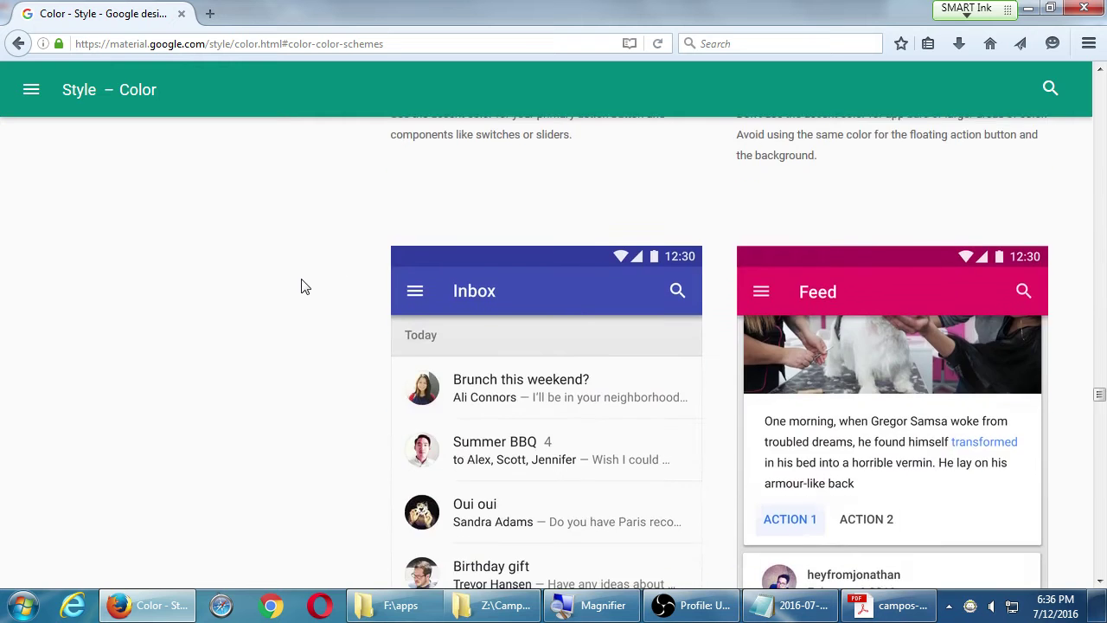
scroll(303, 273, "down", 10)
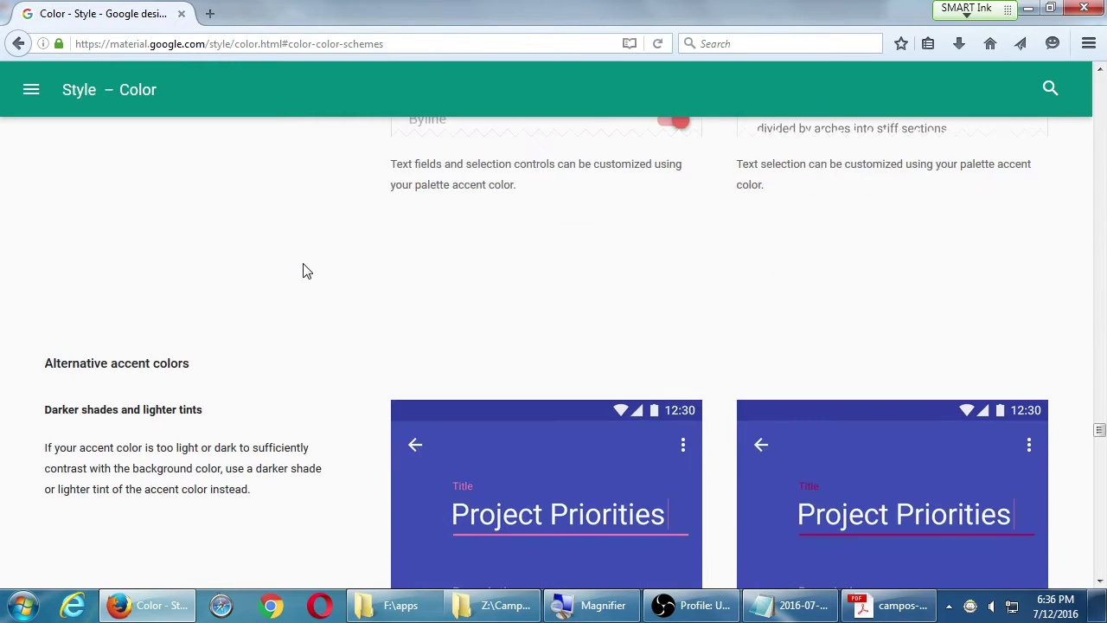
scroll(337, 273, "down", 1)
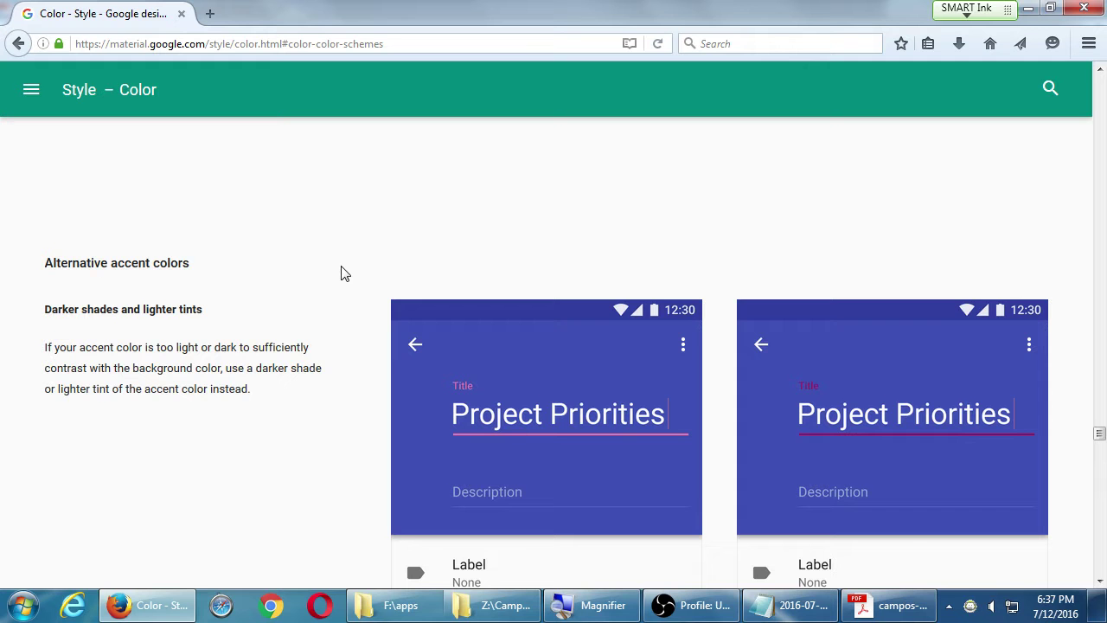
scroll(358, 242, "down", 15)
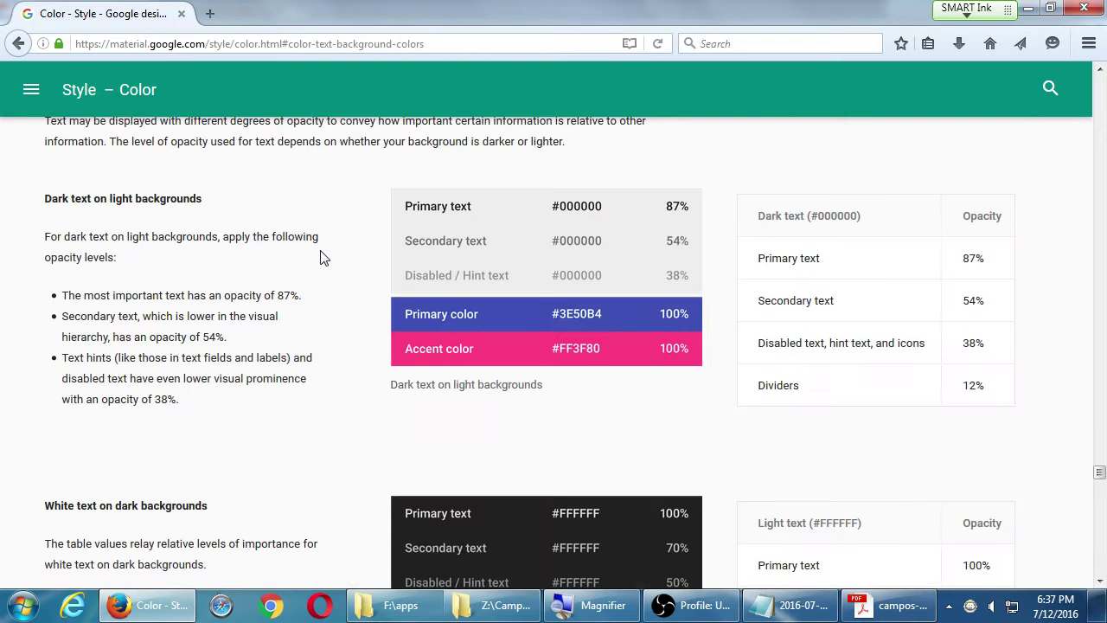
scroll(320, 257, "up", 5)
scroll(316, 257, "down", 20)
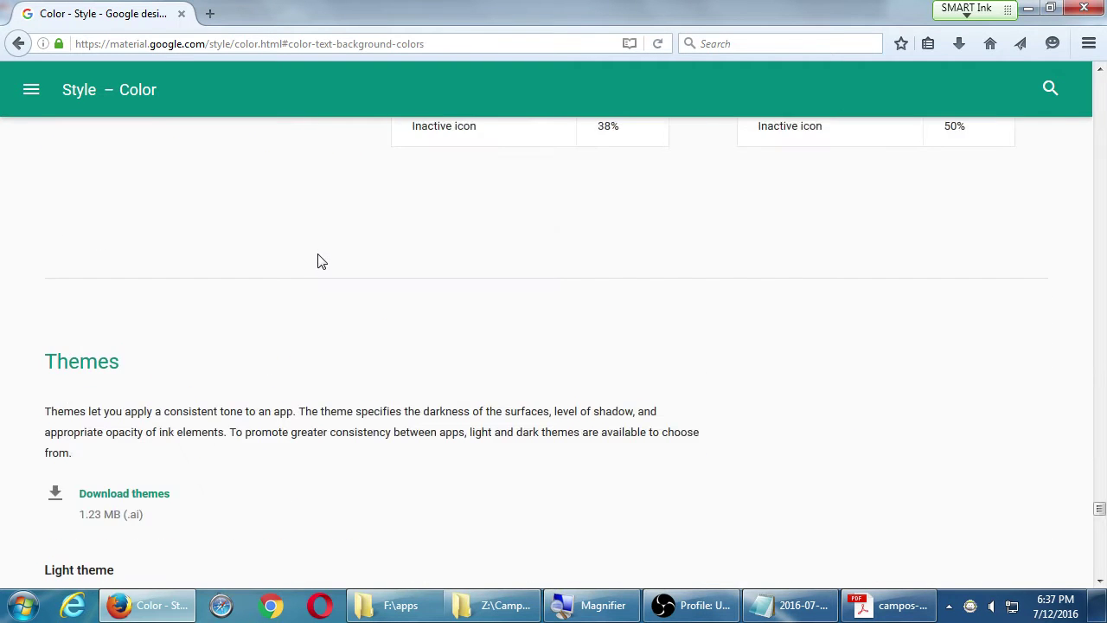
Step: Open the Icons style guide and read the overview of product icons, system icons and sizing
key("alt+Left")
left_click(34, 89)
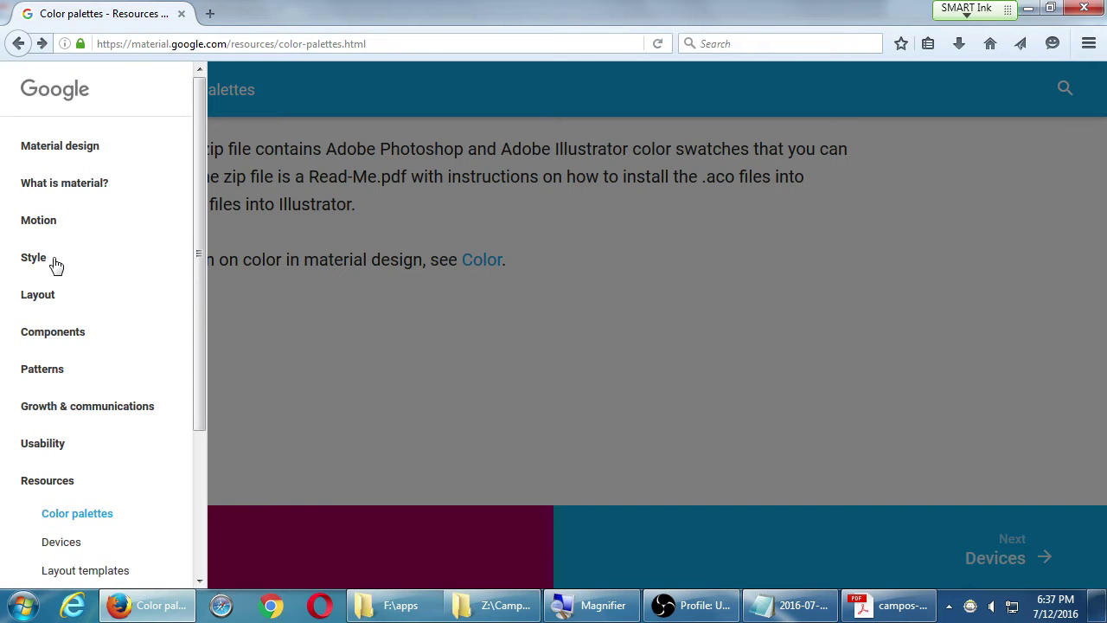
left_click(55, 263)
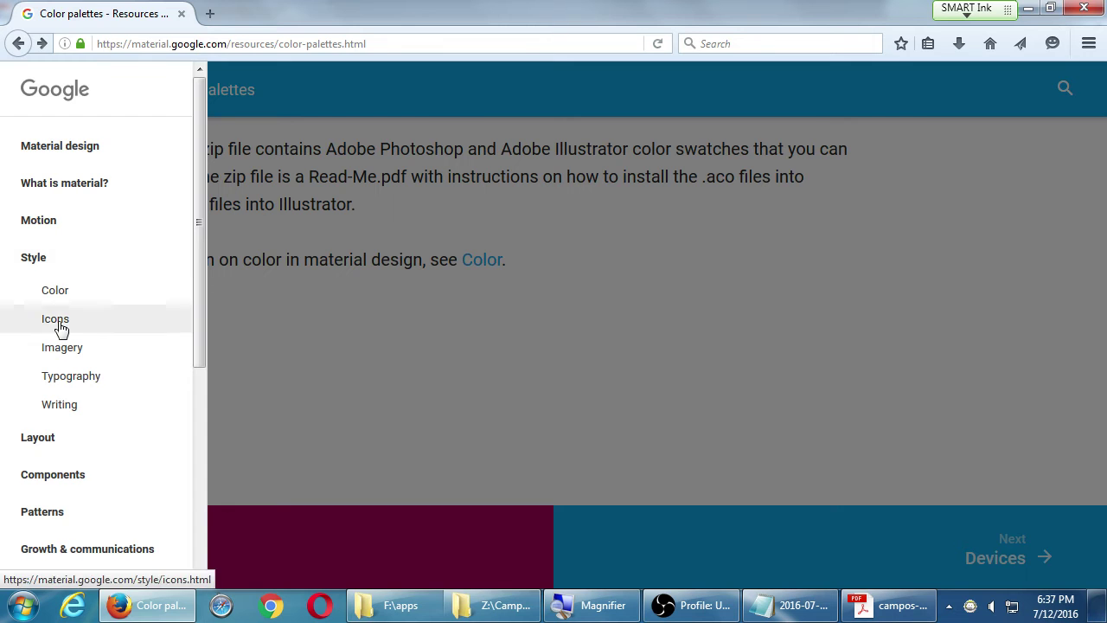
left_click(58, 326)
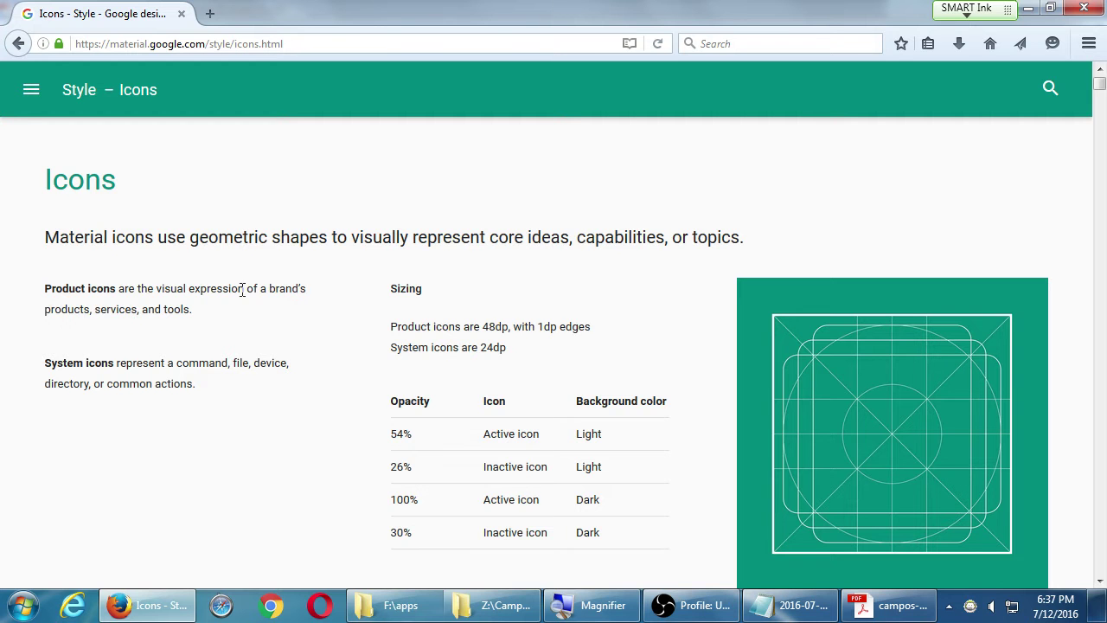
scroll(235, 296, "down", 4)
scroll(280, 311, "down", 4)
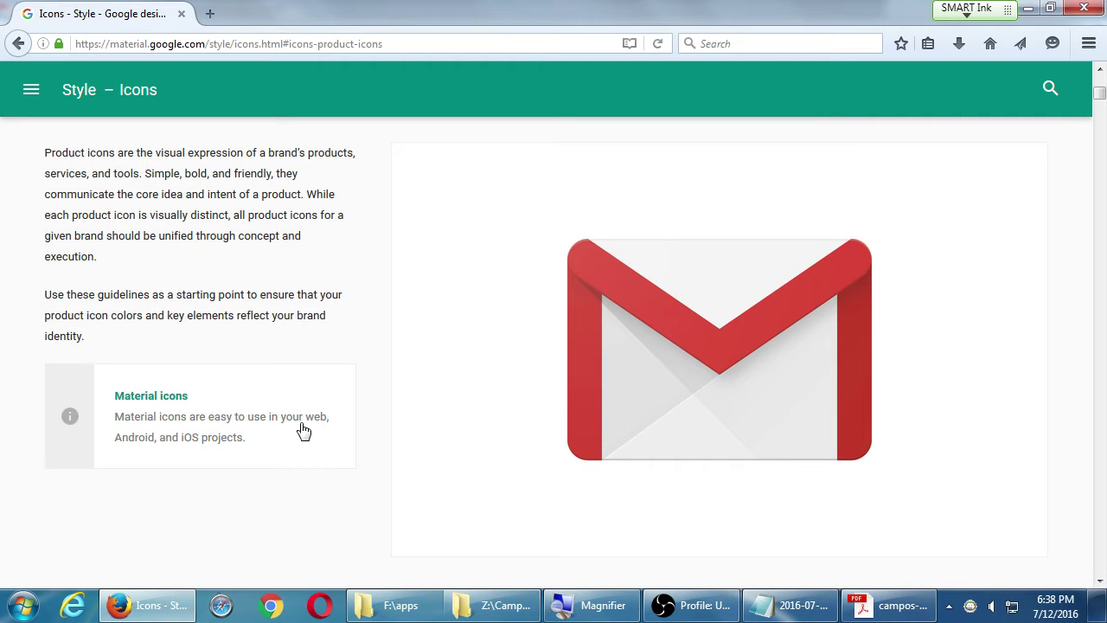
Step: Review the product icon design approach examples, the product icon grid and the keyline shapes
scroll(304, 430, "down", 1)
scroll(304, 429, "down", 5)
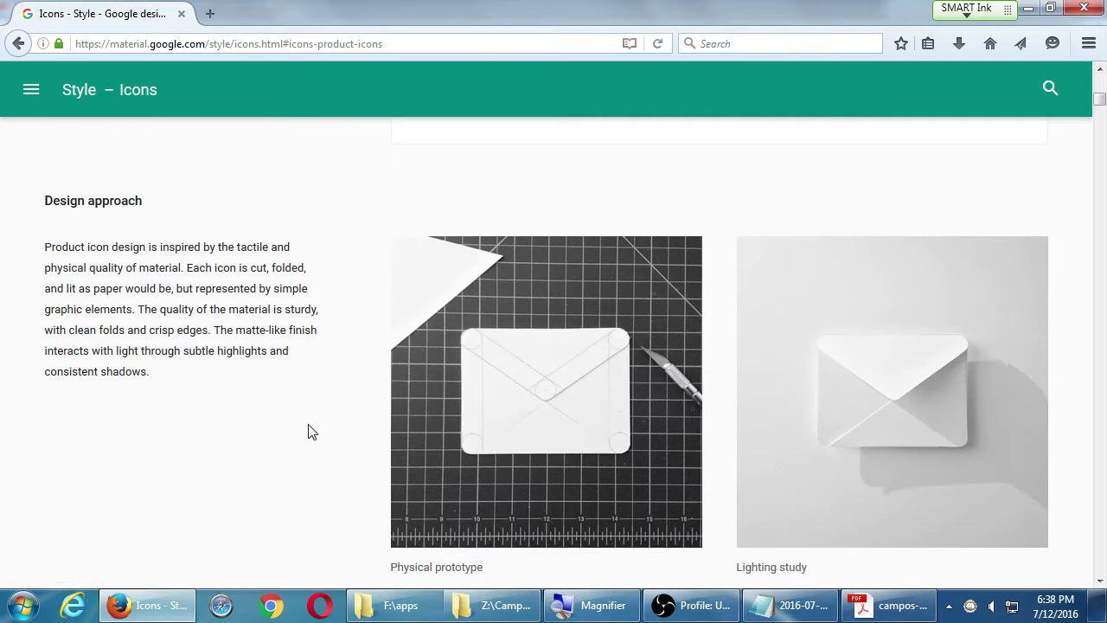
scroll(543, 413, "down", 1)
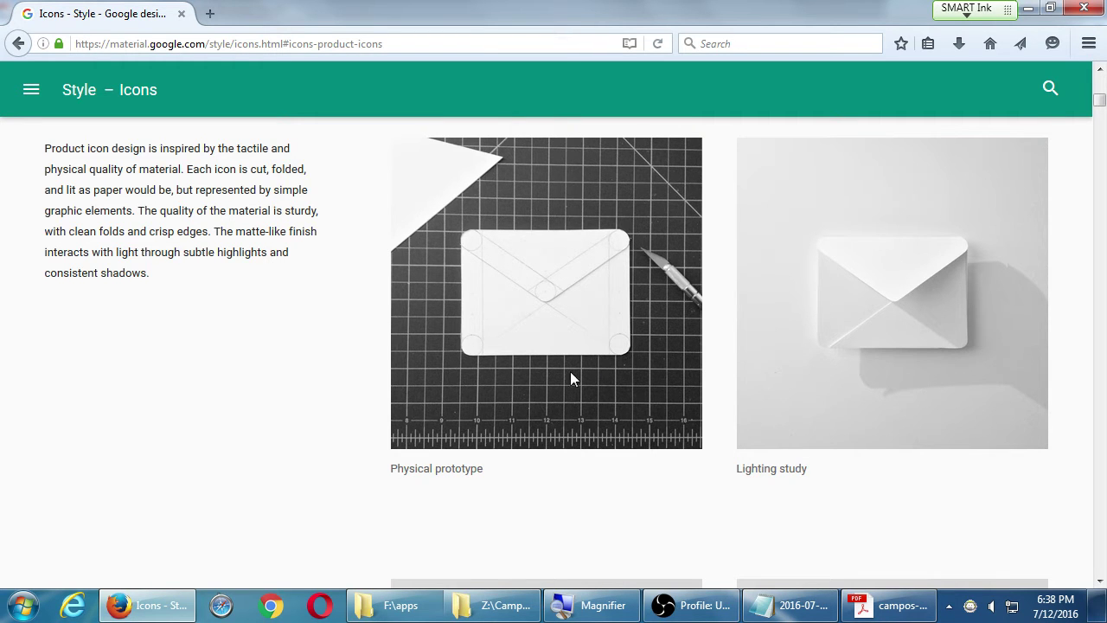
scroll(479, 469, "down", 5)
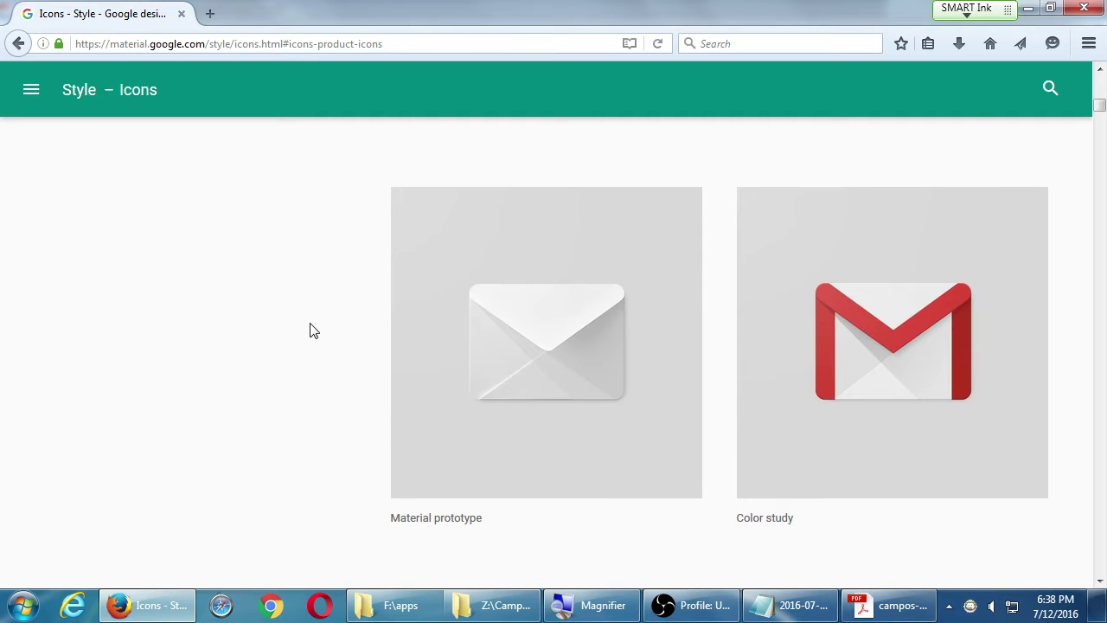
scroll(313, 330, "down", 5)
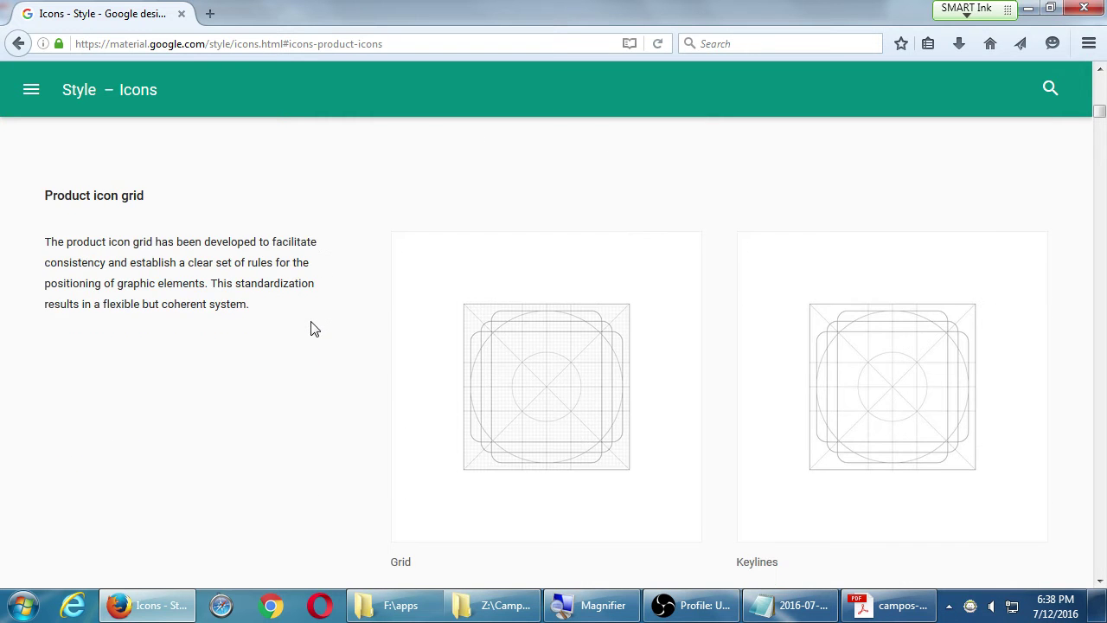
scroll(313, 328, "down", 7)
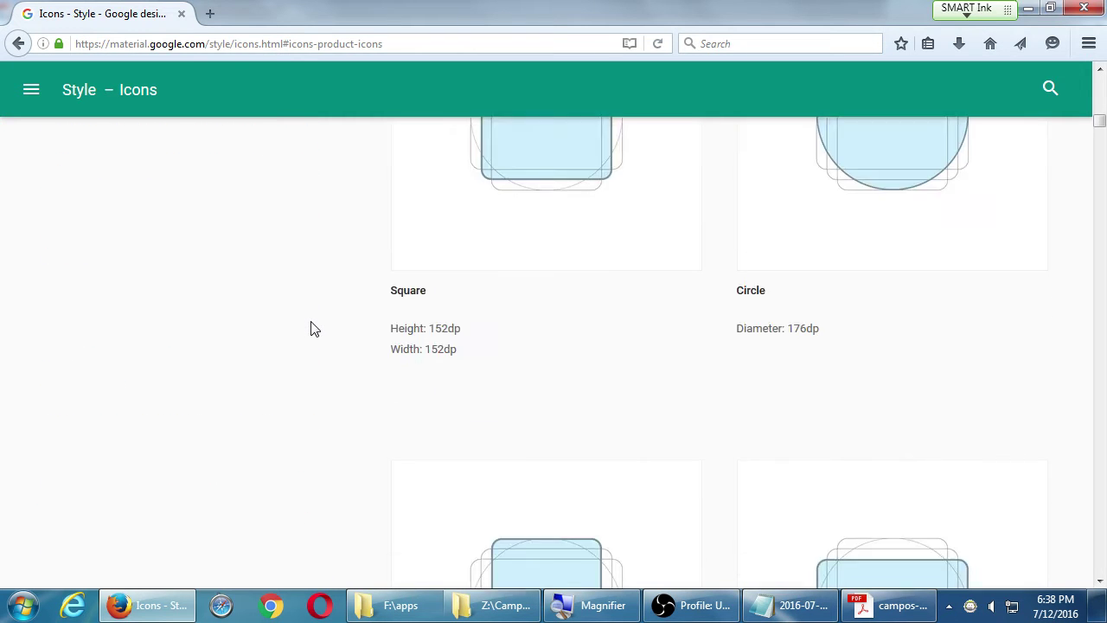
scroll(313, 329, "up", 3)
scroll(313, 328, "down", 15)
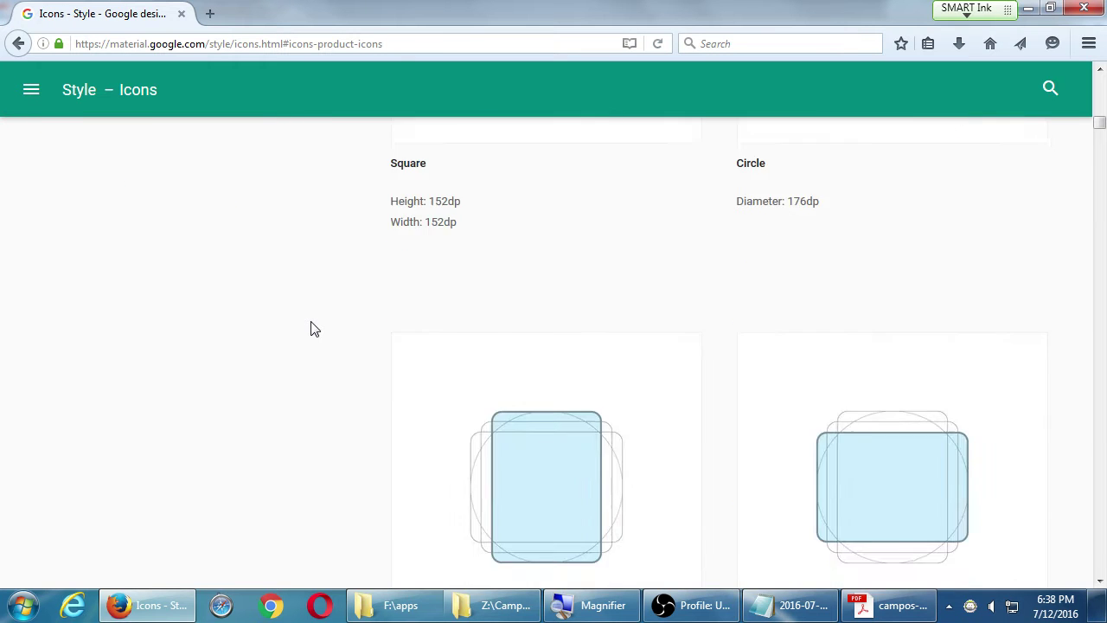
Step: Examine the product icon components, lighting and edge metrics, gradient metrics, and tint, shade and shadow values
scroll(313, 328, "down", 13)
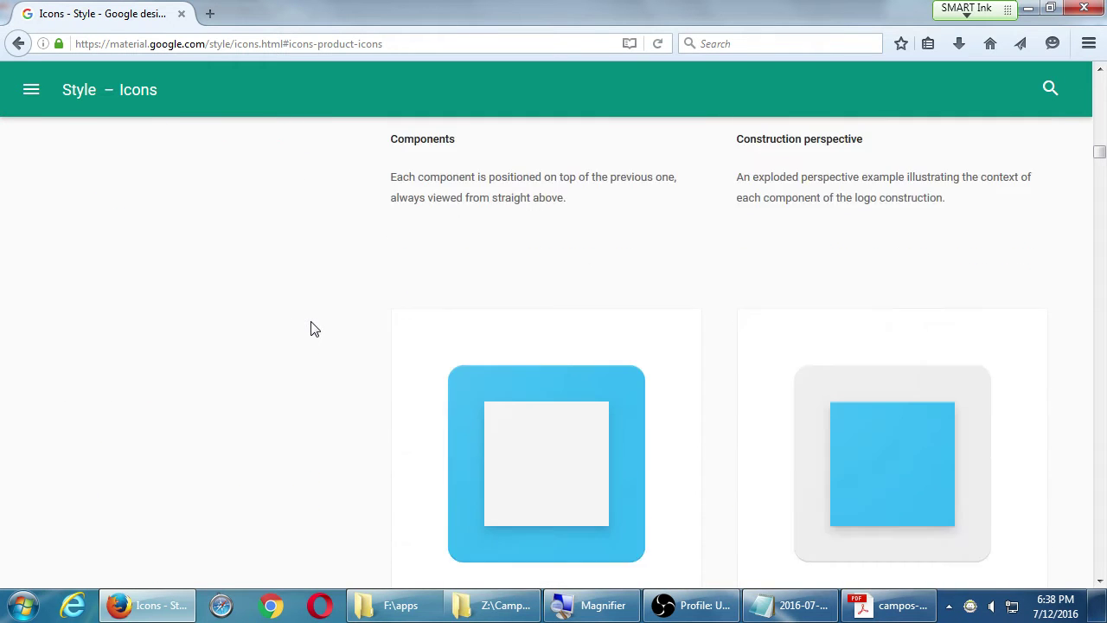
scroll(314, 329, "down", 10)
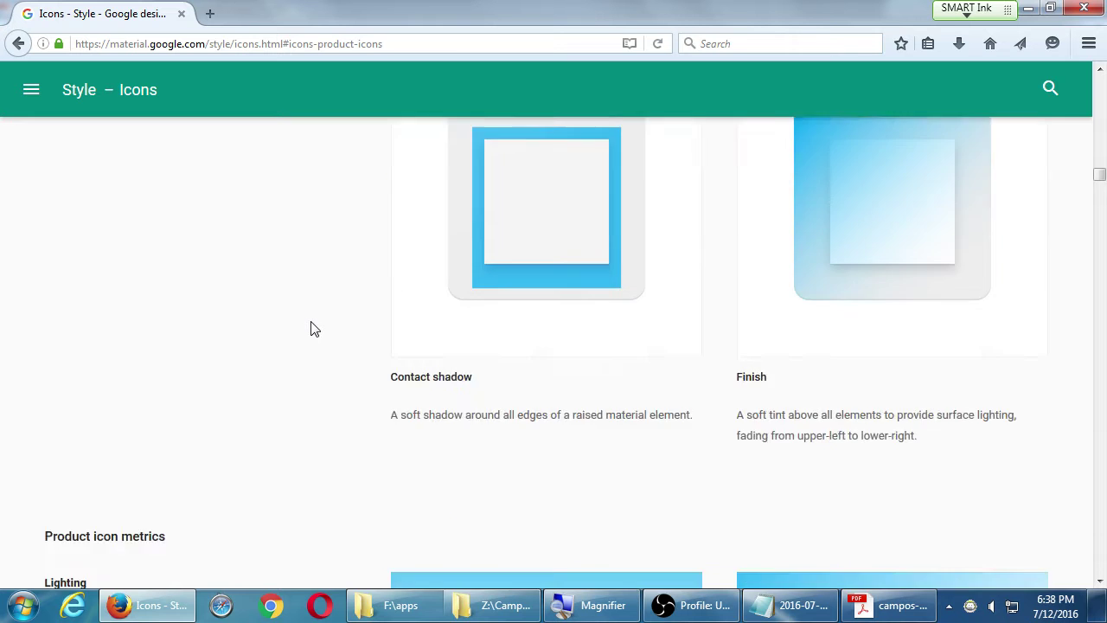
scroll(314, 329, "up", 3)
scroll(313, 329, "up", 1)
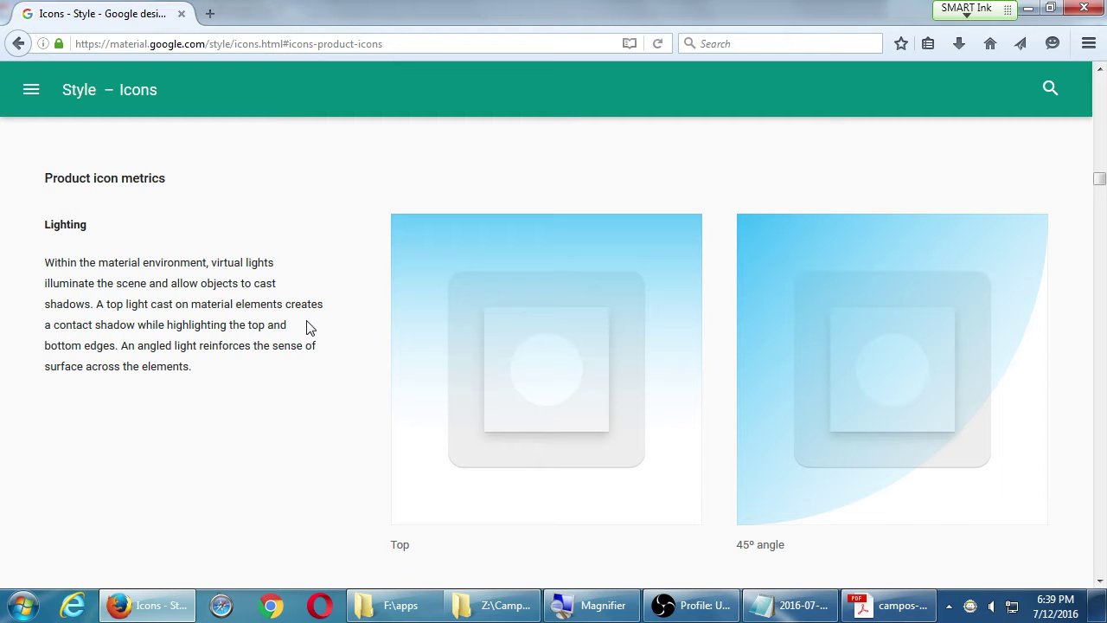
scroll(309, 327, "down", 15)
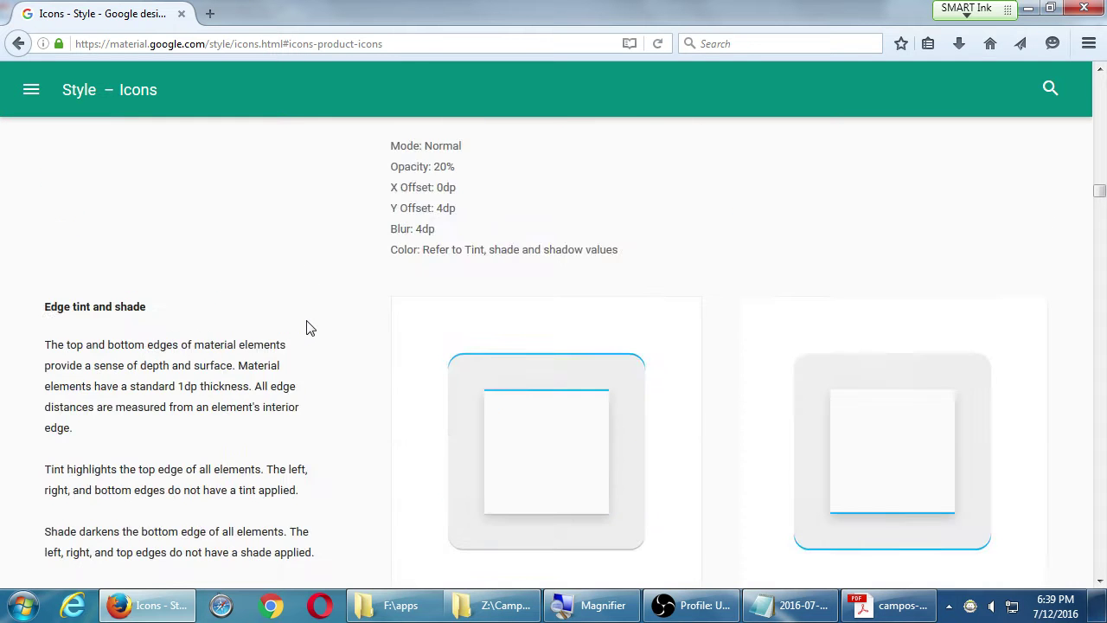
scroll(310, 327, "down", 6)
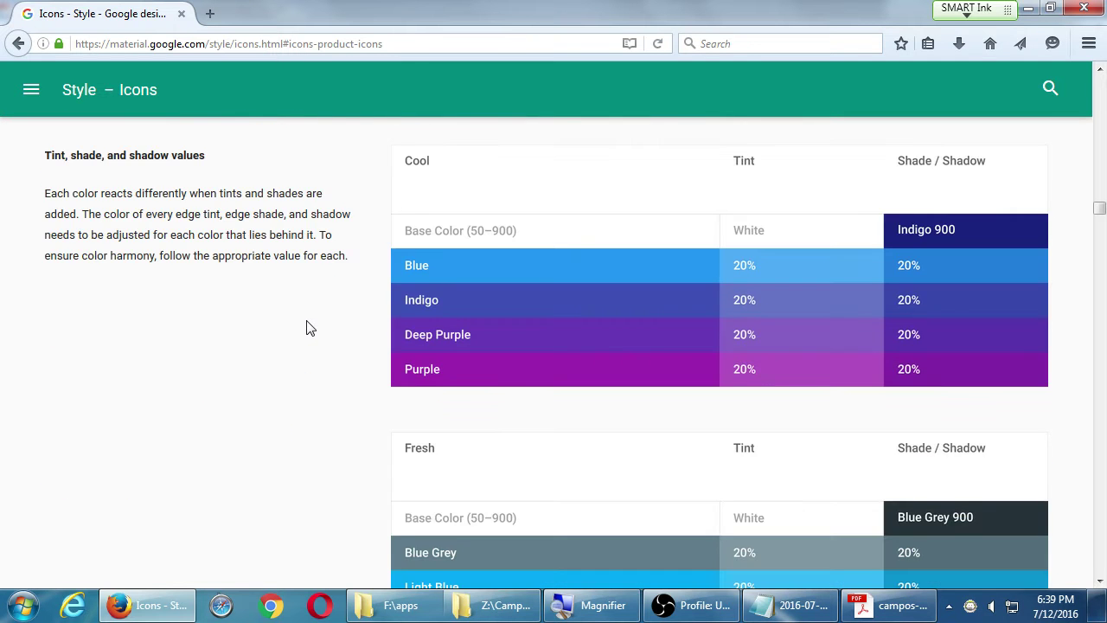
scroll(307, 327, "up", 3)
scroll(329, 322, "up", 3)
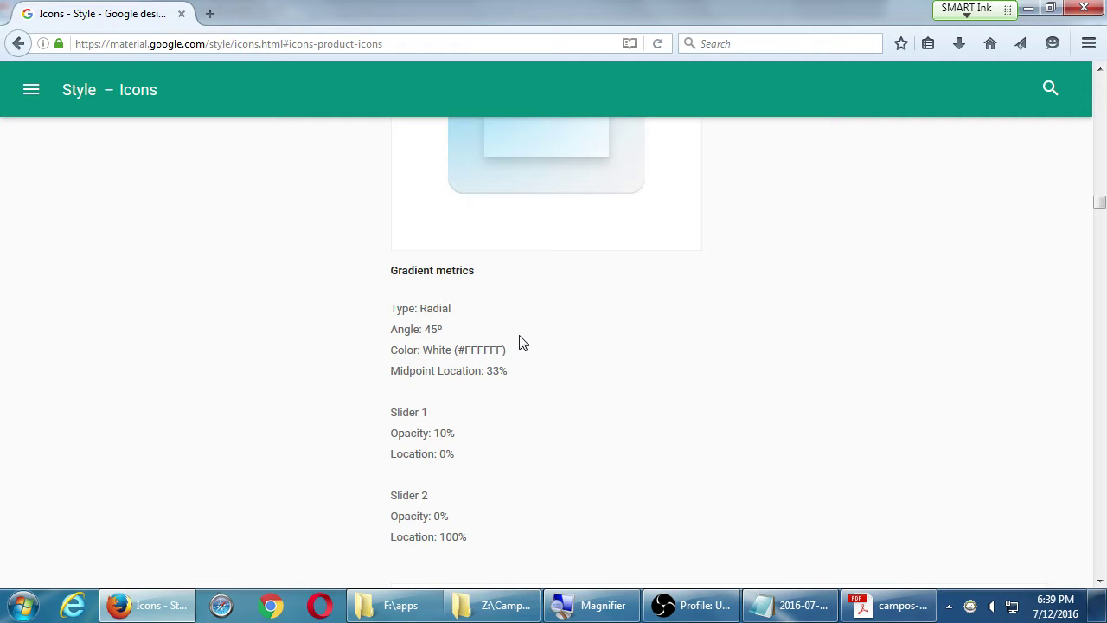
scroll(679, 351, "down", 5)
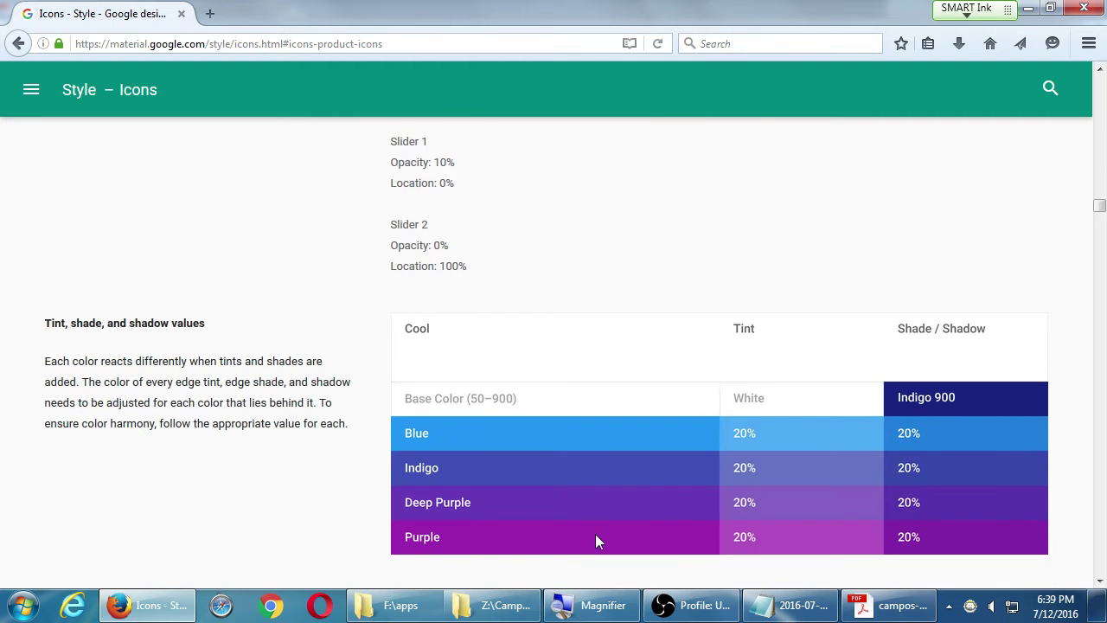
Step: Rename the "template - Copy" folder in F:\apps as "template 2016-07-12"
left_click(415, 606)
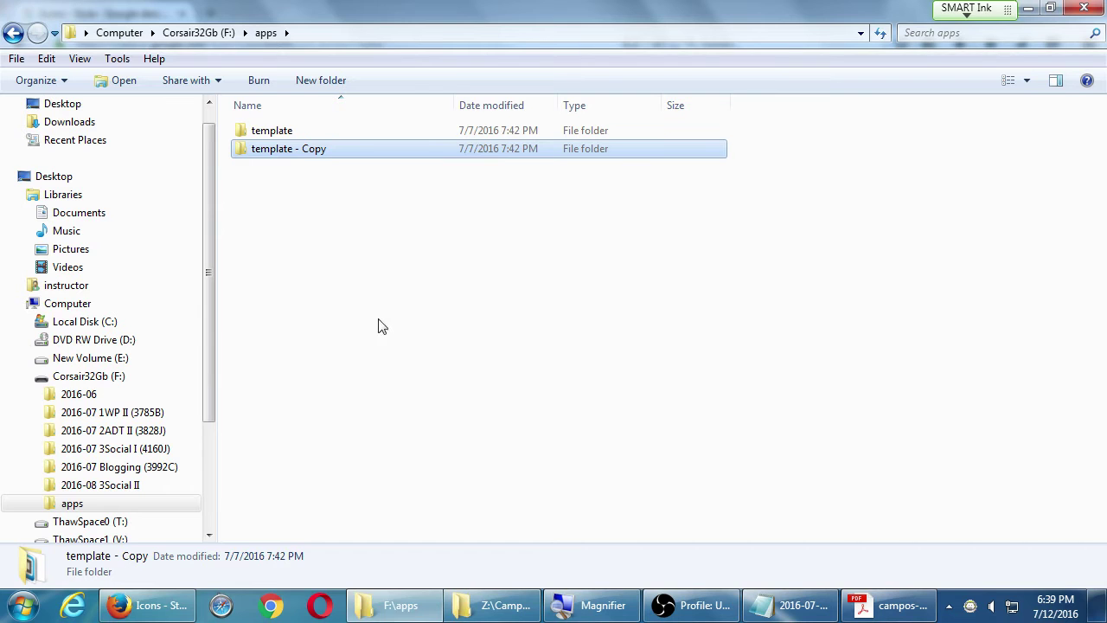
left_click(298, 148)
key("End")
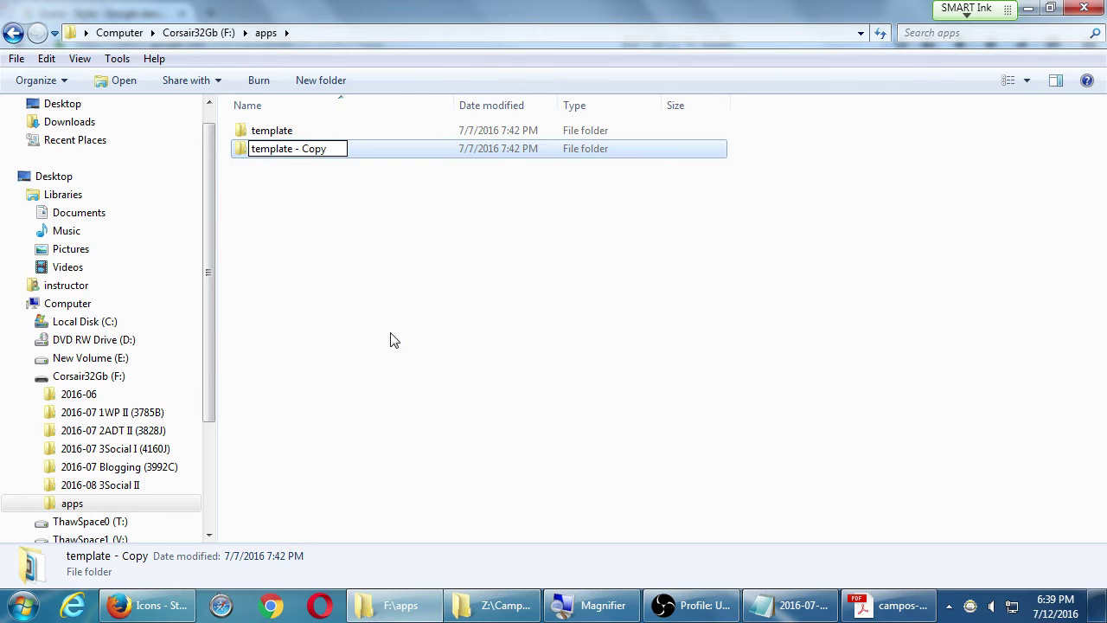
key("ctrl+shift+Left")
key("BackSpace")
key("BackSpace")
key("BackSpace")
type("2016-07-12")
key("Return")
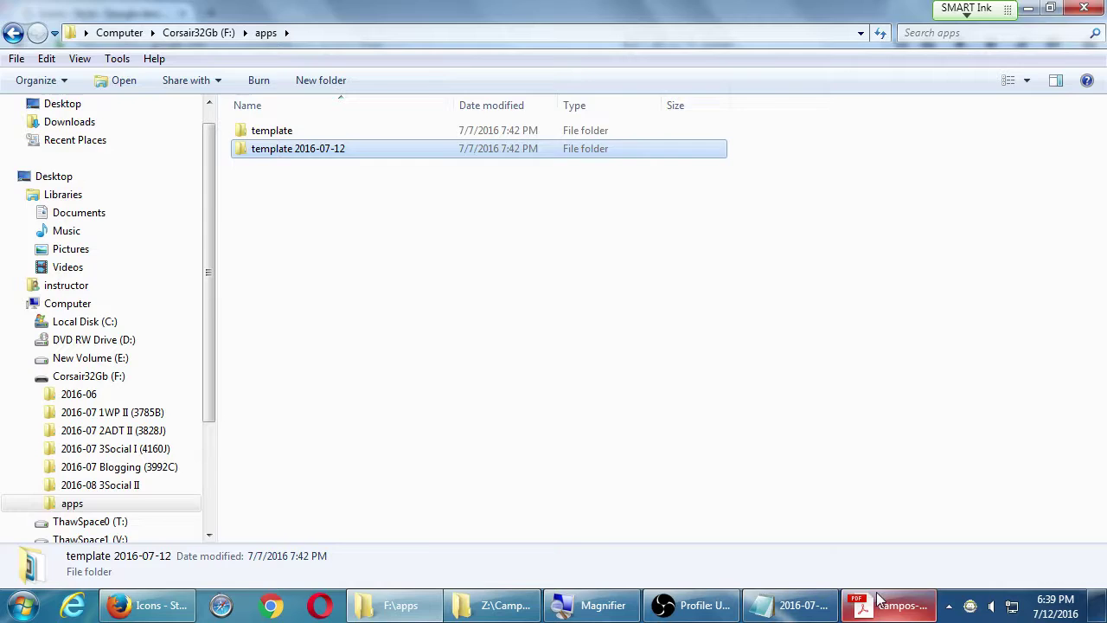
Step: Check the Adding App Icons instructions in the PDF handout and open the res folder inside template 2016-07-12
left_click(869, 601)
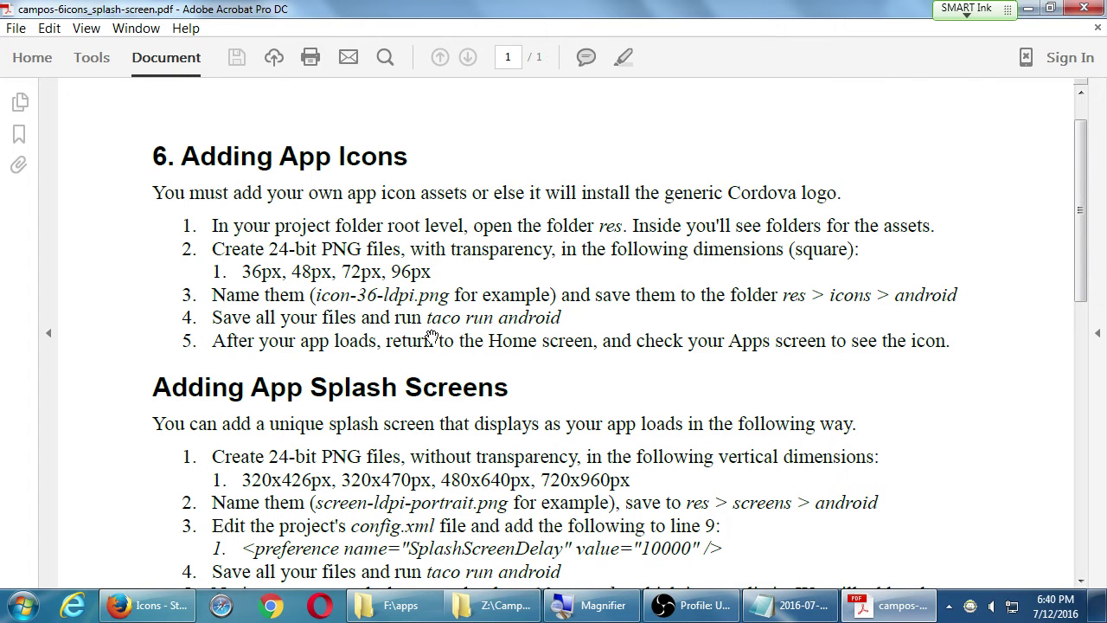
left_click(398, 605)
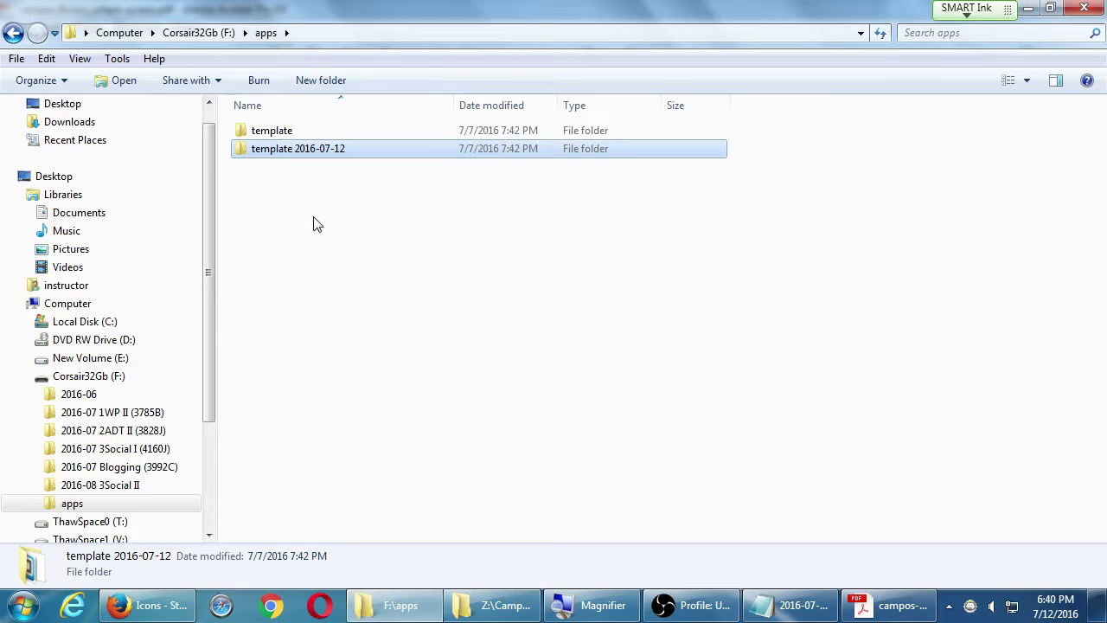
double_click(250, 154)
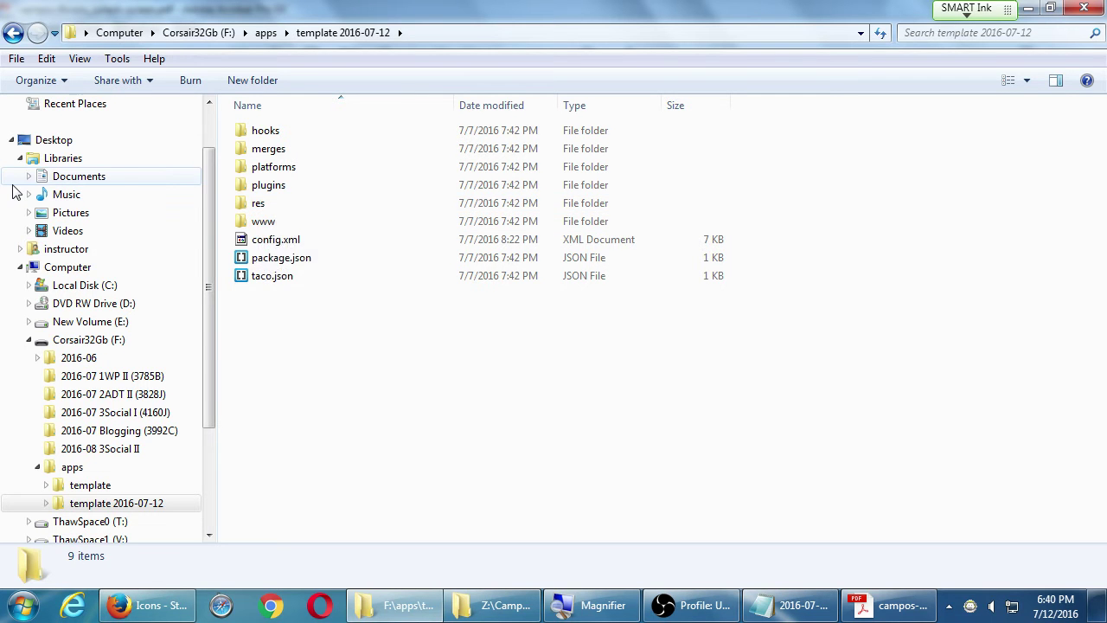
key("super+plus")
key("r")
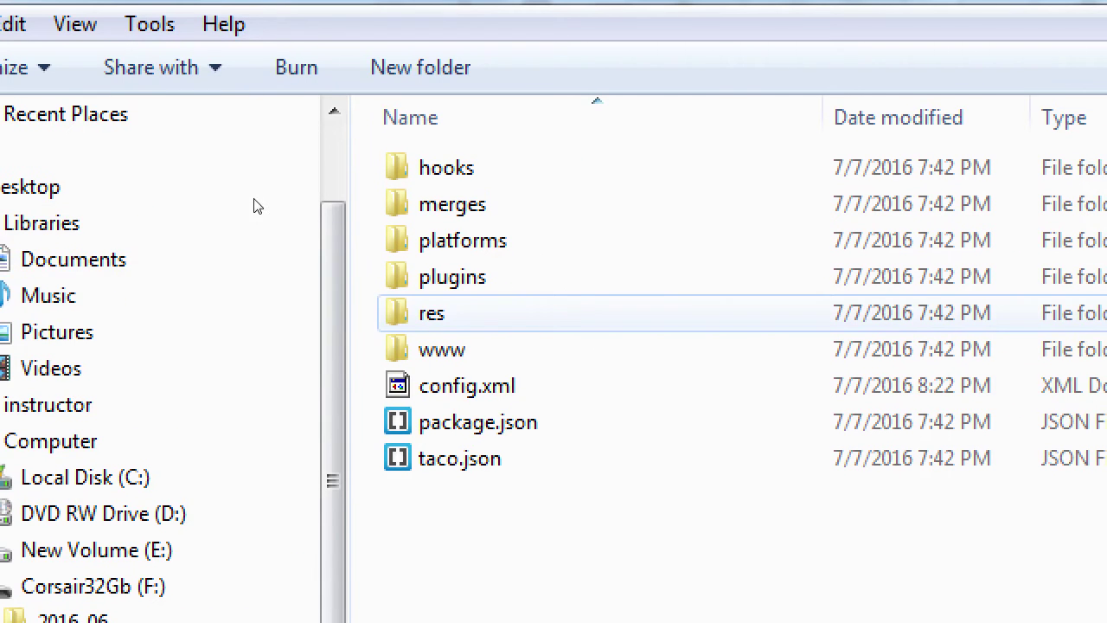
key("Return")
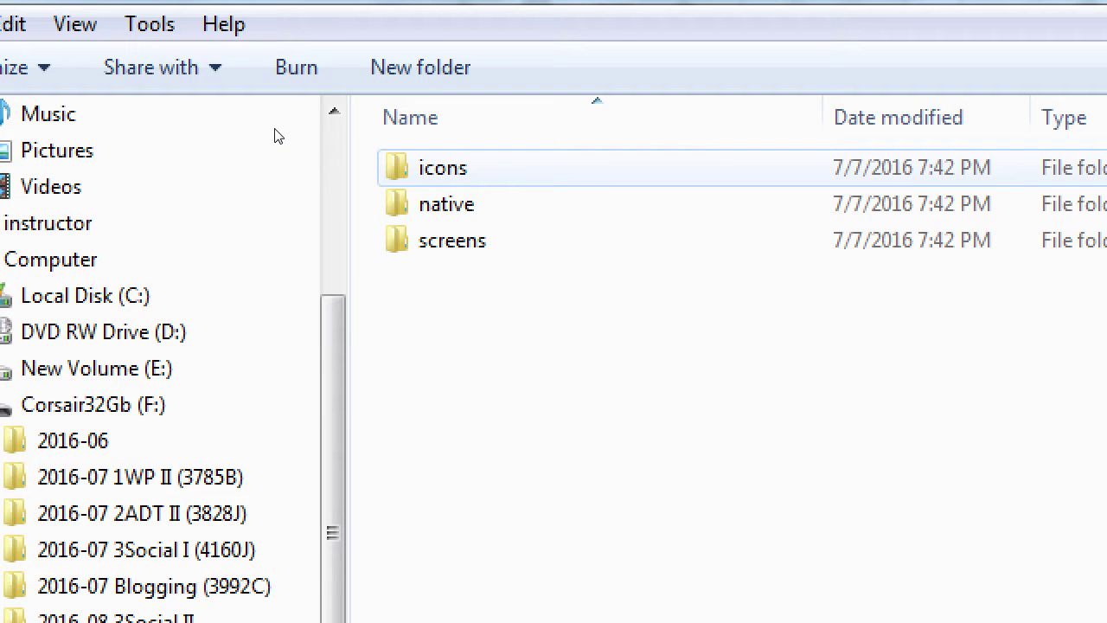
Step: Open the android folder inside the icons folder of res
key("i")
key("s")
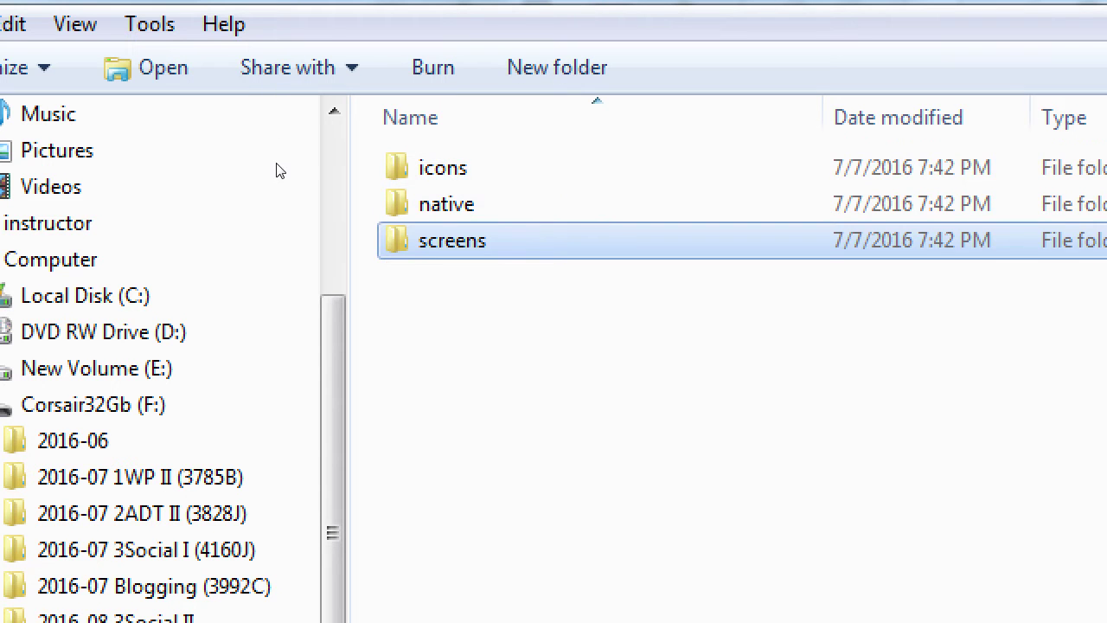
key("Return")
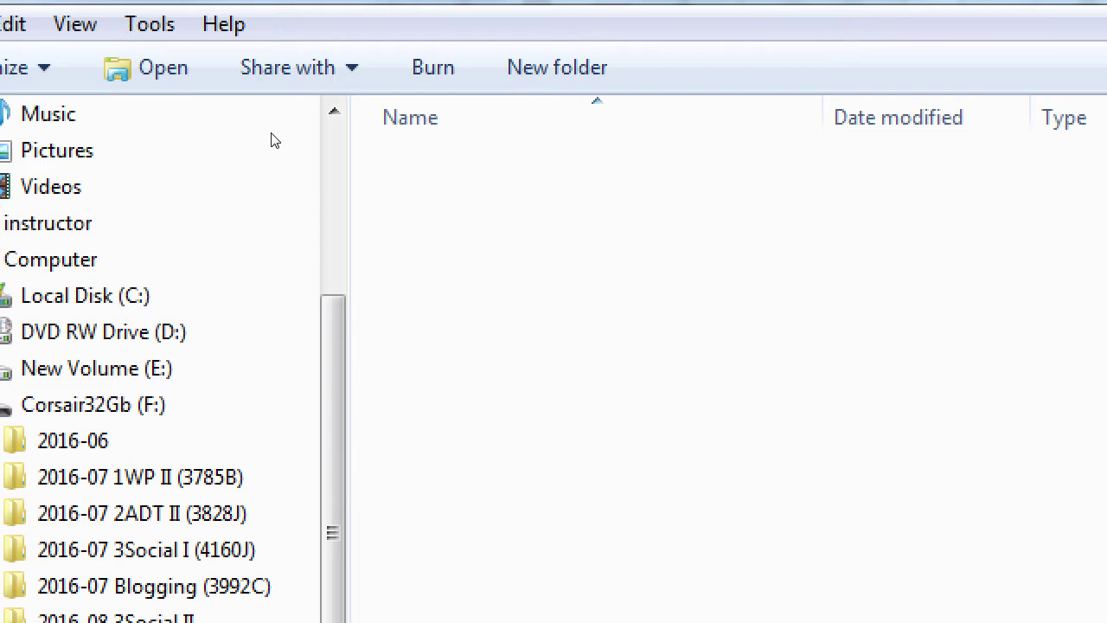
key("w")
key("w")
key("w")
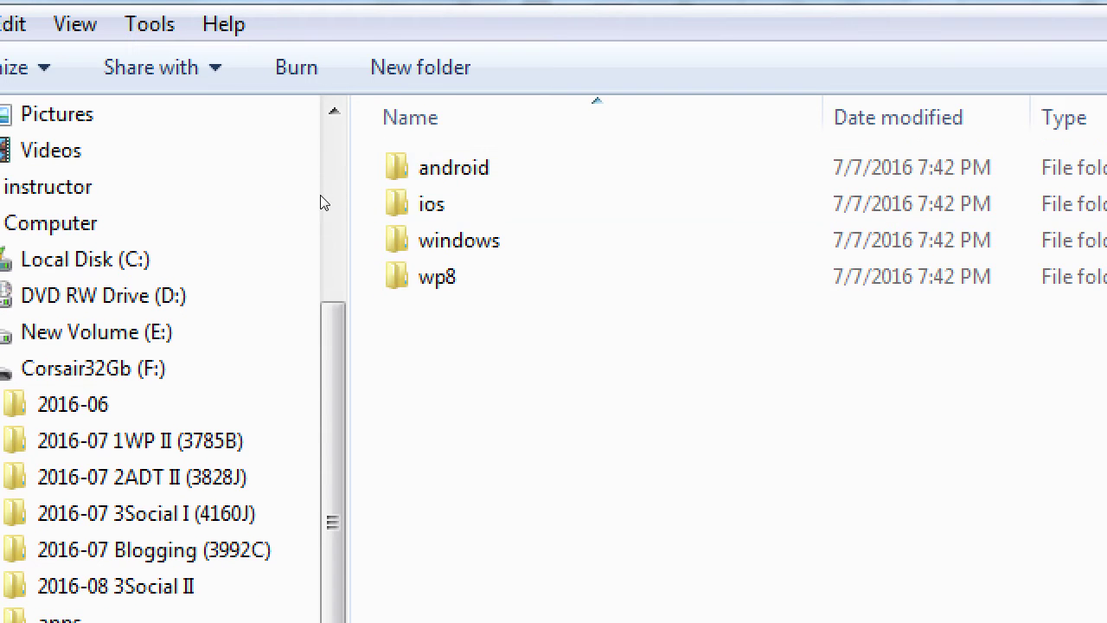
key("a")
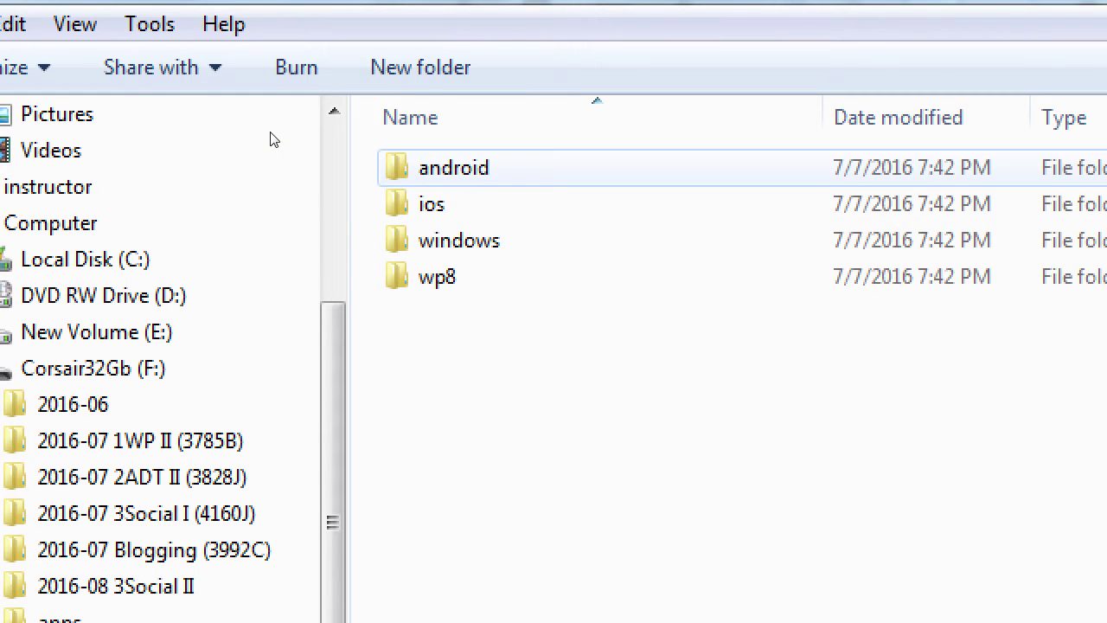
key("Return")
key("End")
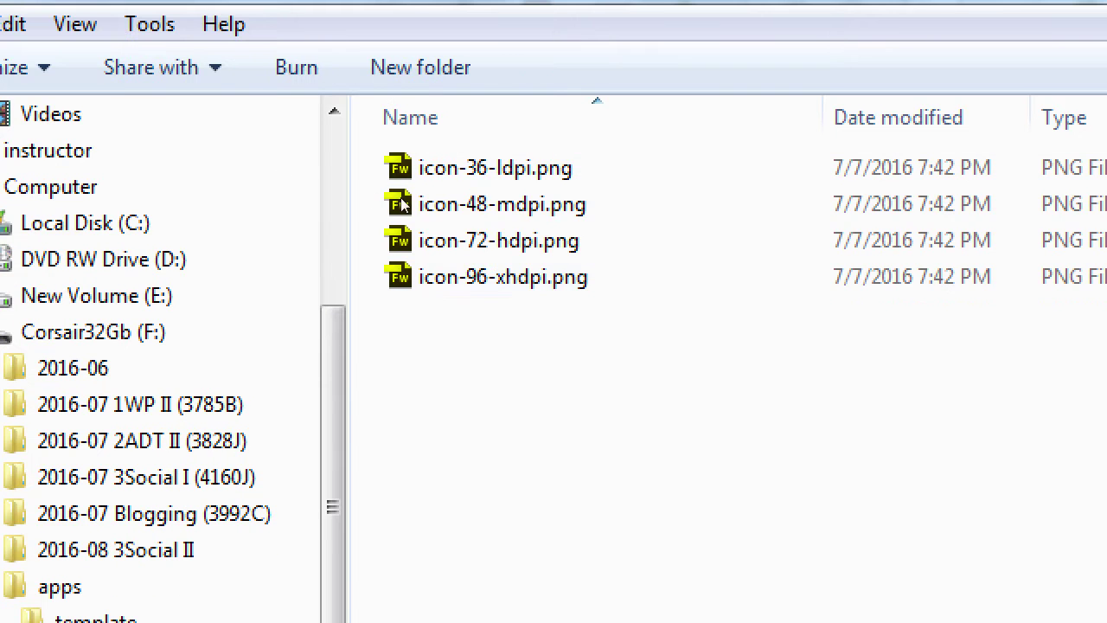
Step: Examine the names and sizes of the Android icon PNG files and their folder path
key("Up")
key("Up")
key("Up")
key("Down")
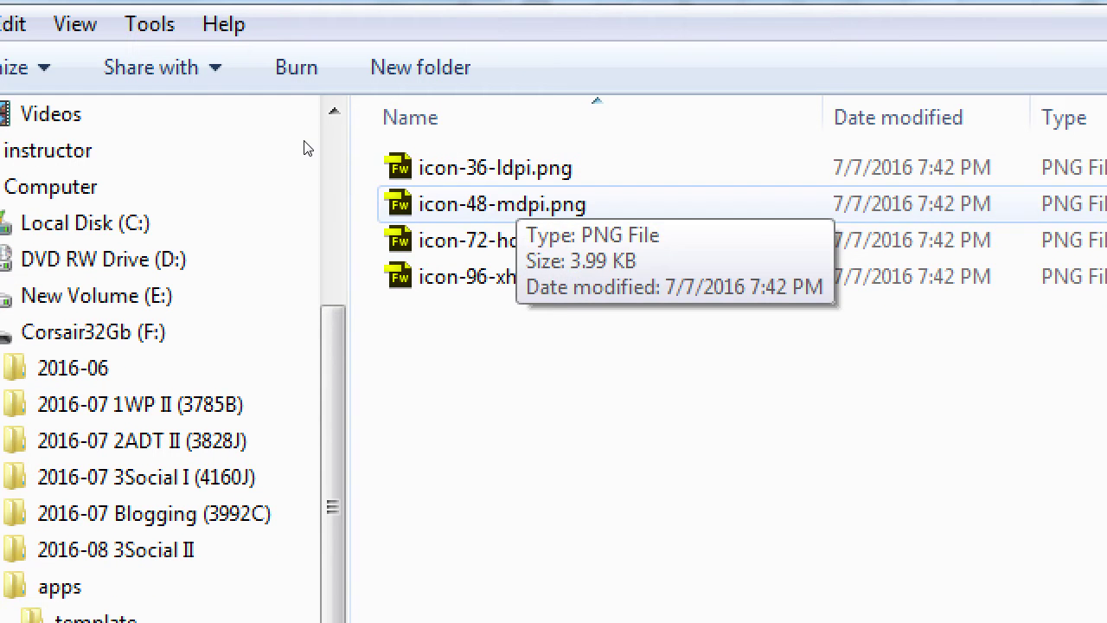
key("Up")
key("Down")
left_click(317, 217)
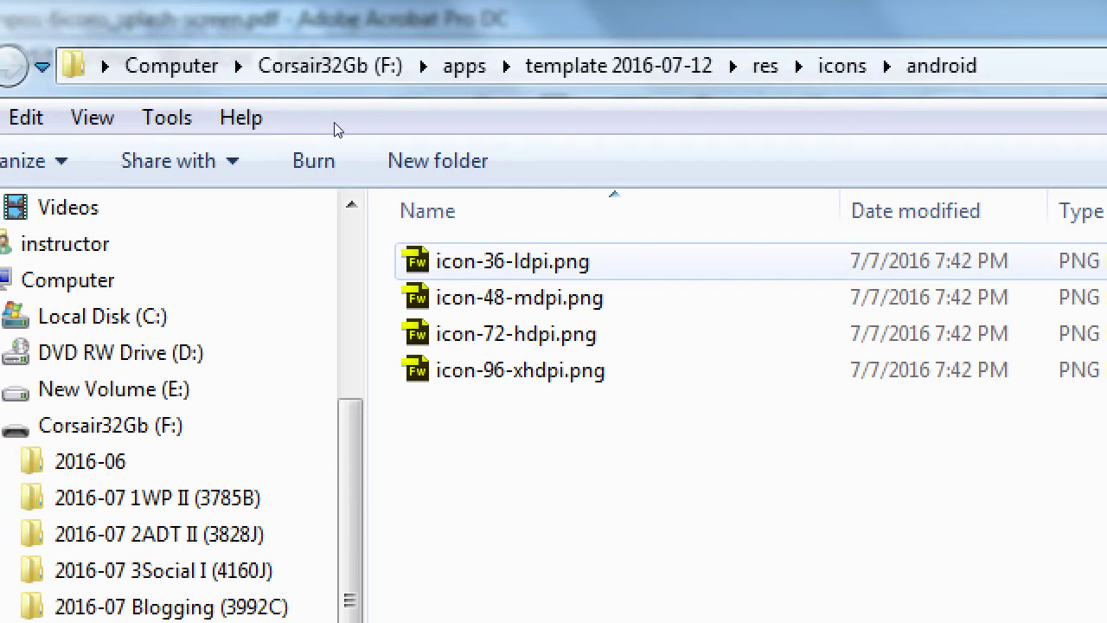
key("Down")
key("Down")
key("Down")
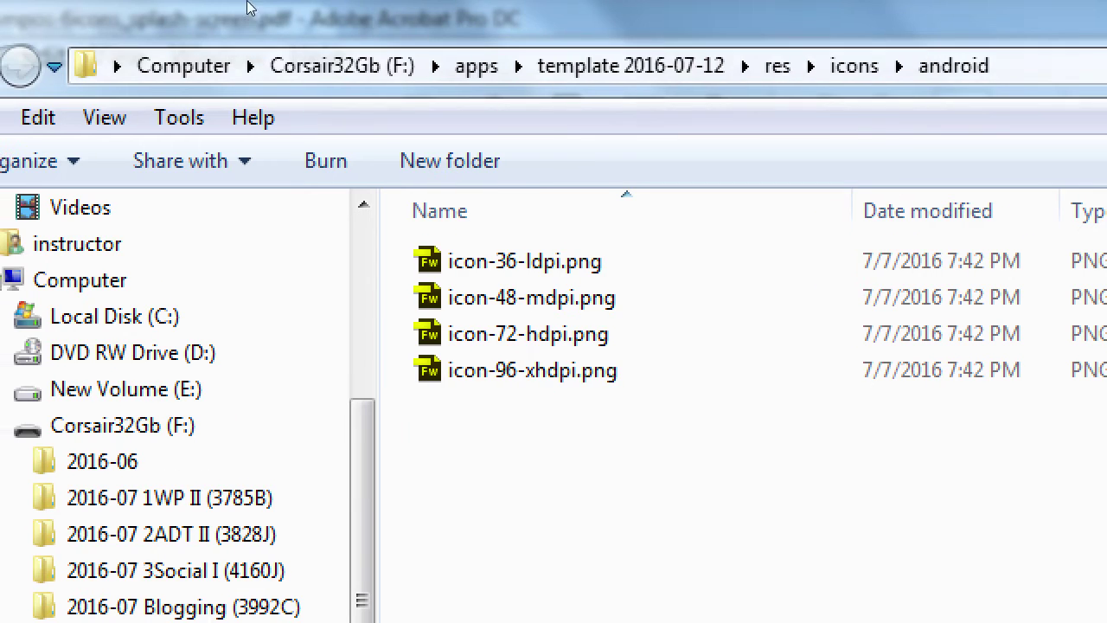
Step: Go back to the res folder and open its screens folder
left_click(778, 65)
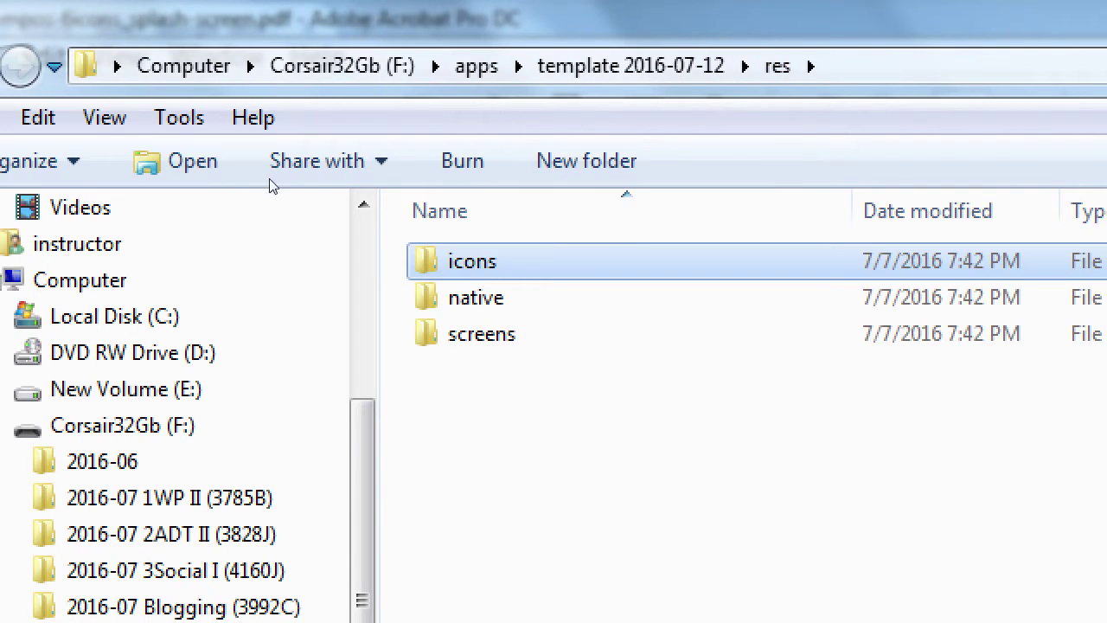
key("Down")
key("Down")
key("Return")
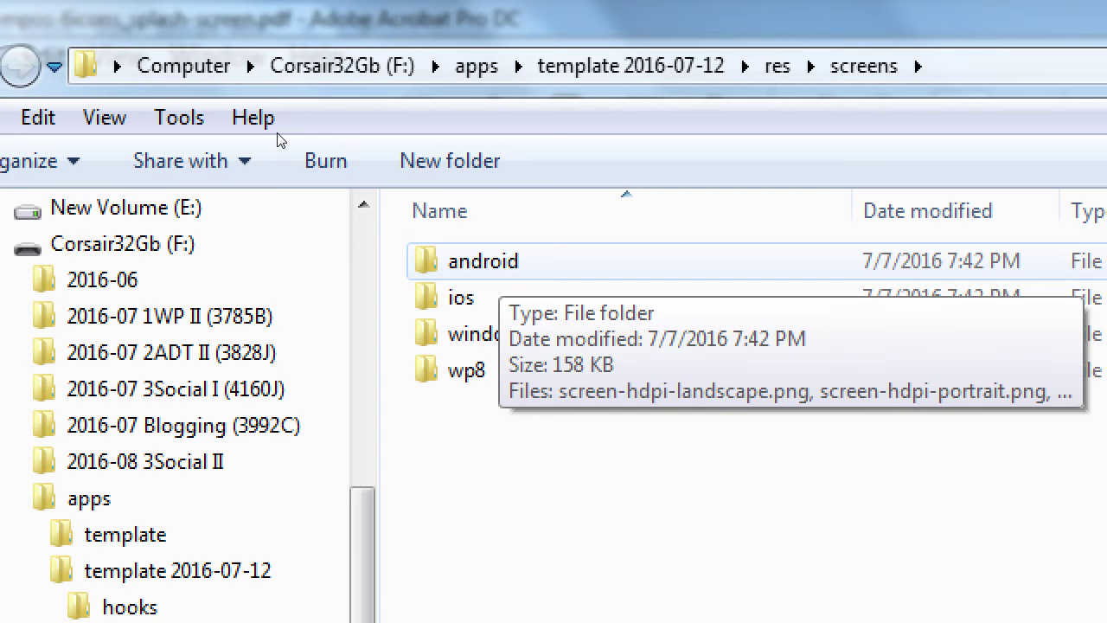
Step: Open the android folder inside the screens folder of res
key("Return")
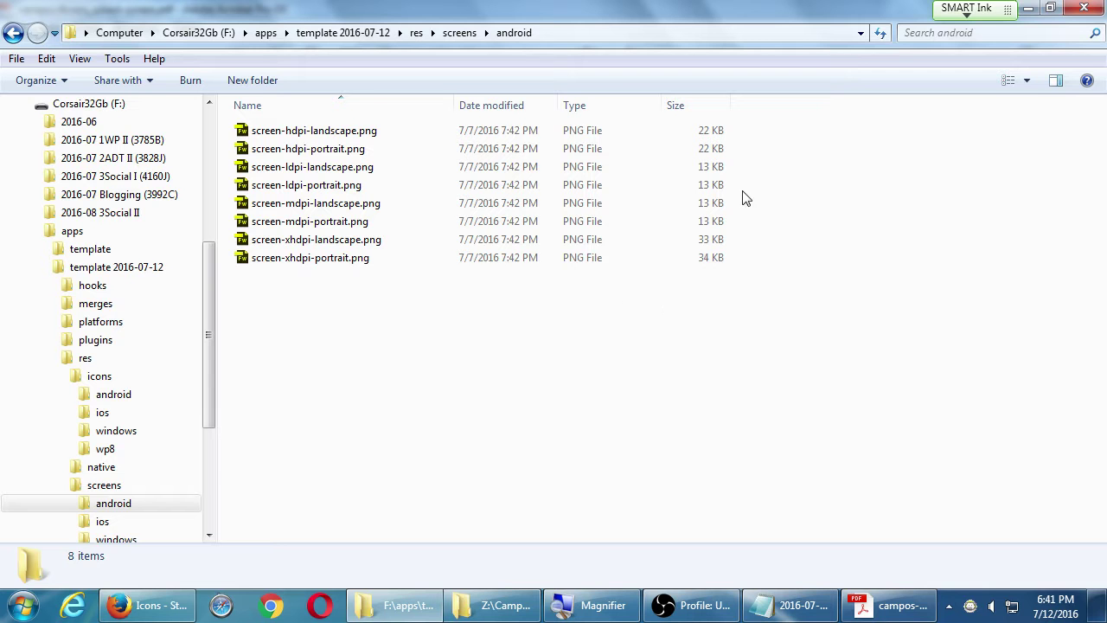
Step: Show the desktop and launch Adobe Photoshop CC 2015
key("super+d")
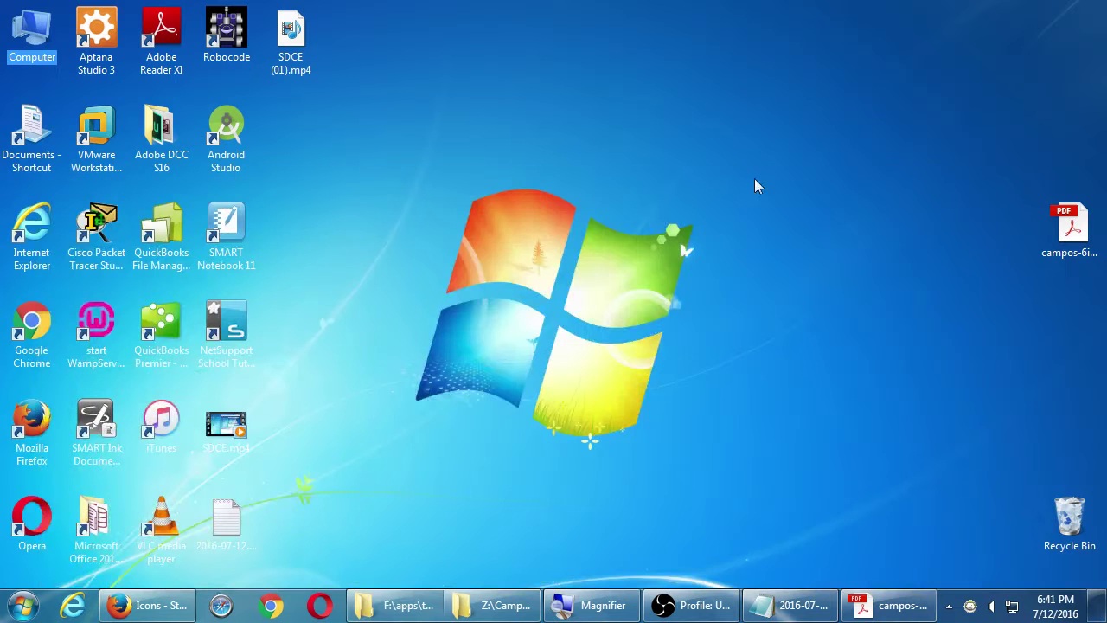
left_click(23, 605)
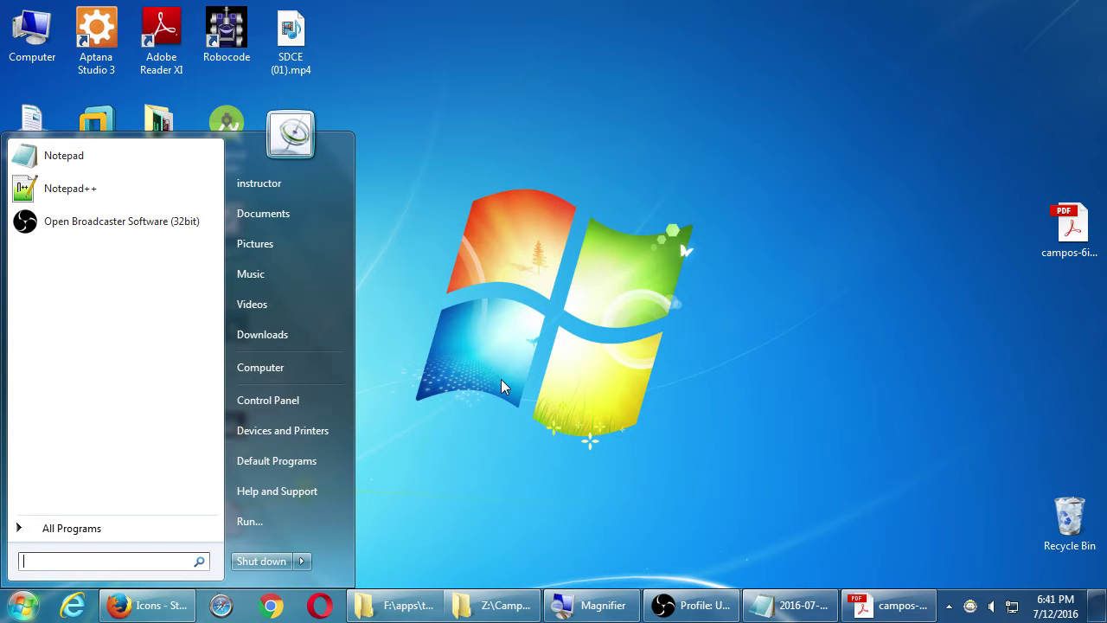
type("photo")
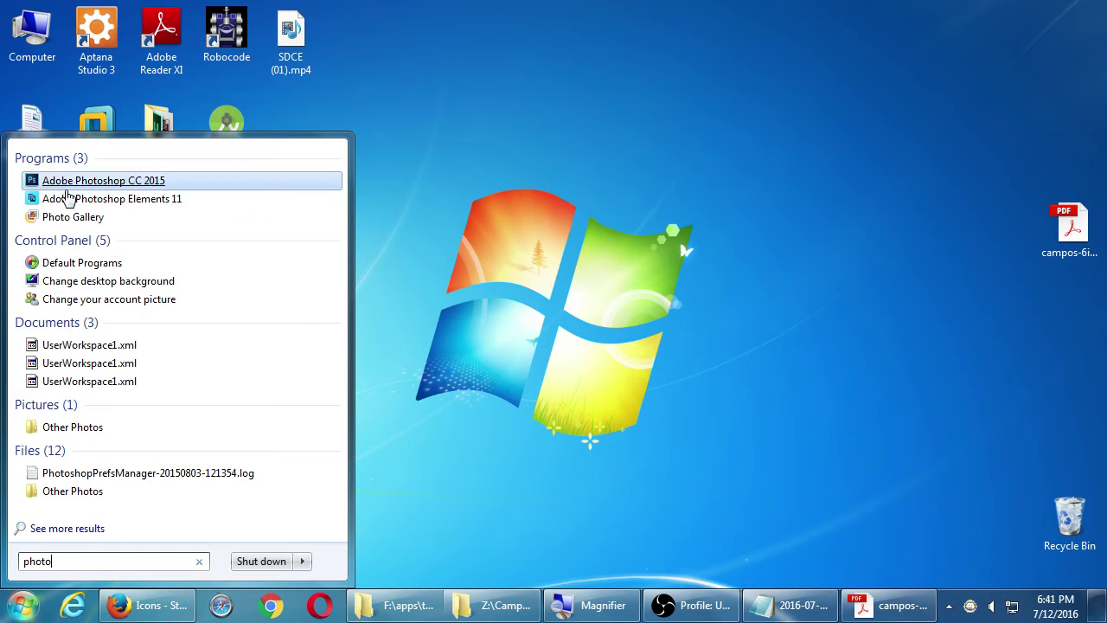
left_click(69, 187)
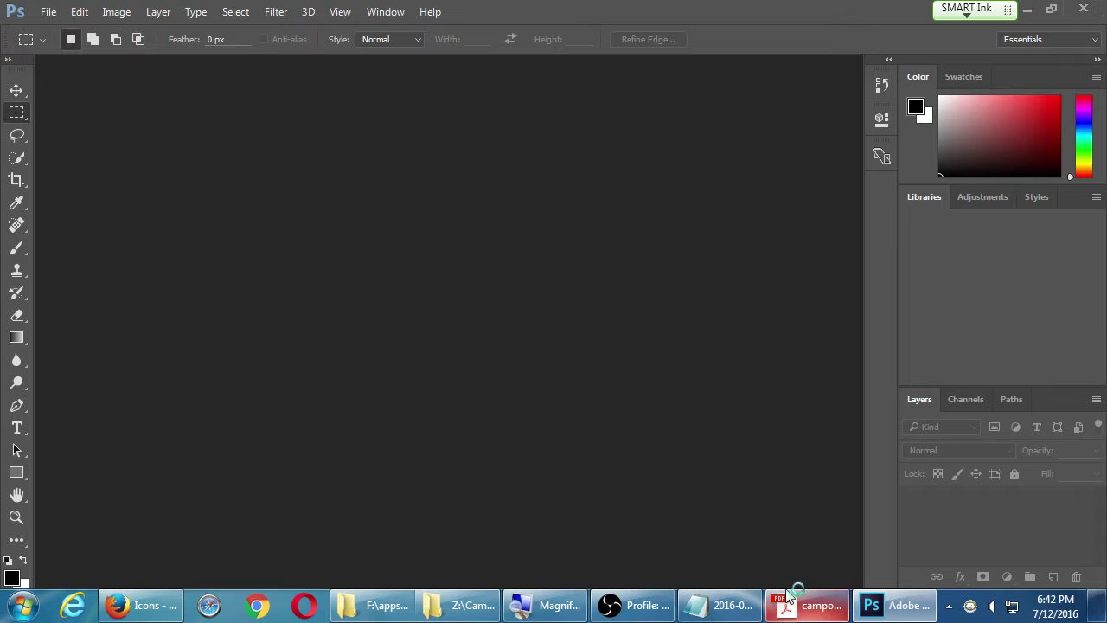
Step: Check the required icon format and dimensions in the PDF handout, and return to Photoshop
left_click(790, 605)
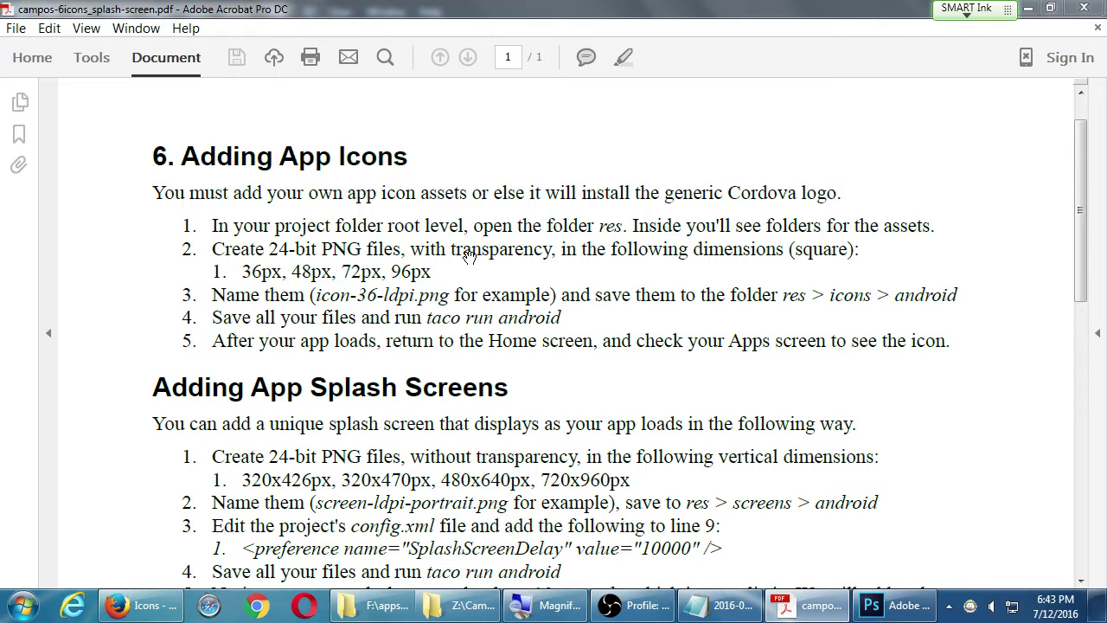
left_click(895, 606)
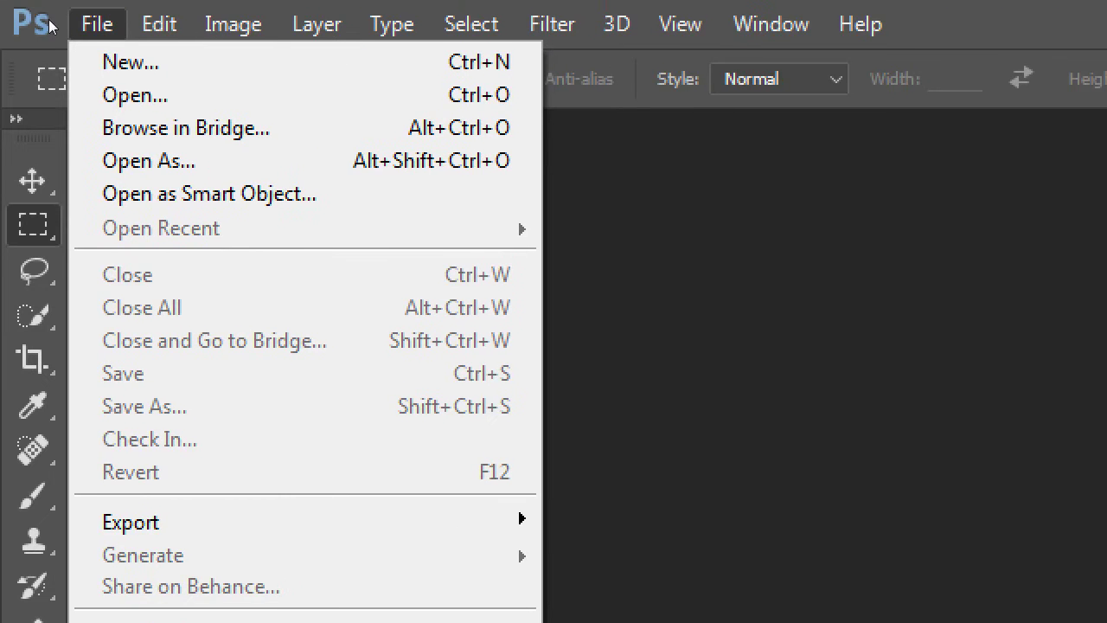
Step: Start a new document named 512px and set its width and height units to pixels
key("Down")
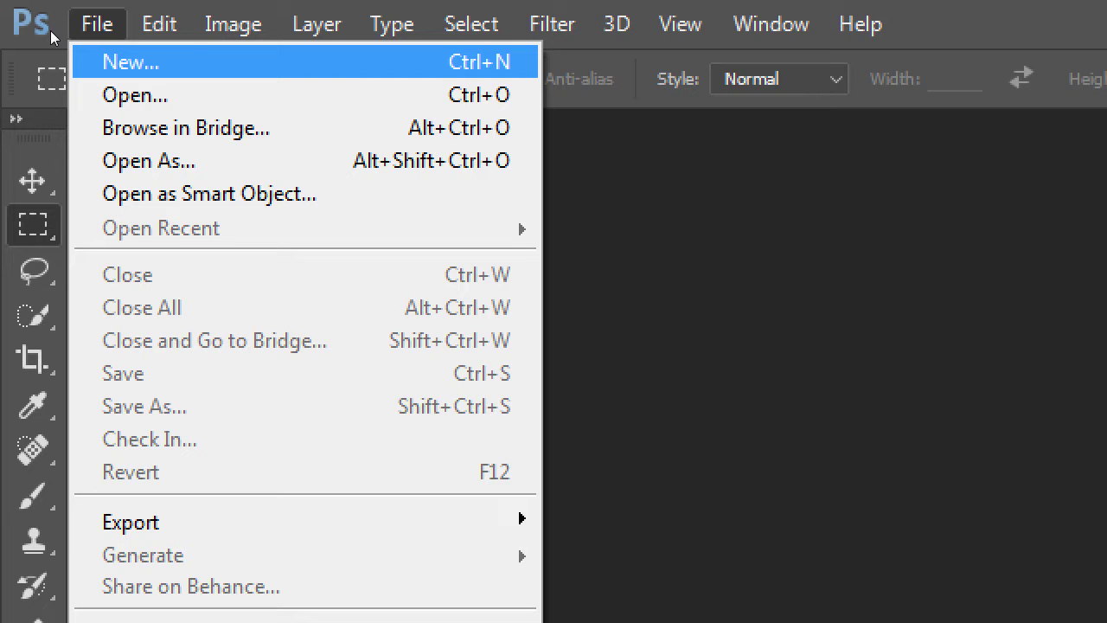
key("Return")
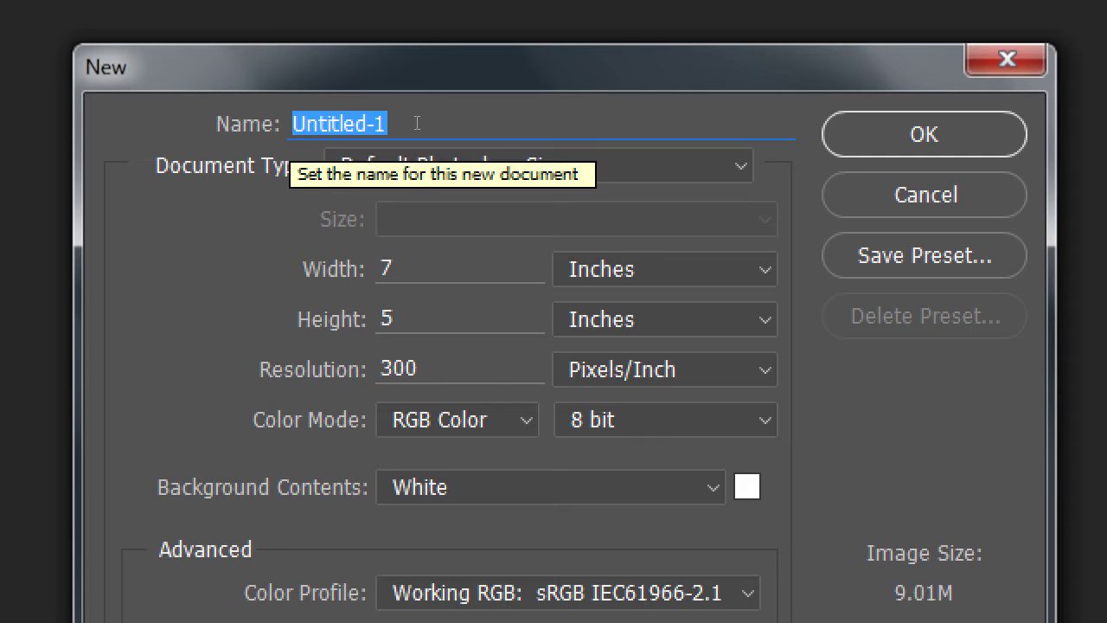
type("512px")
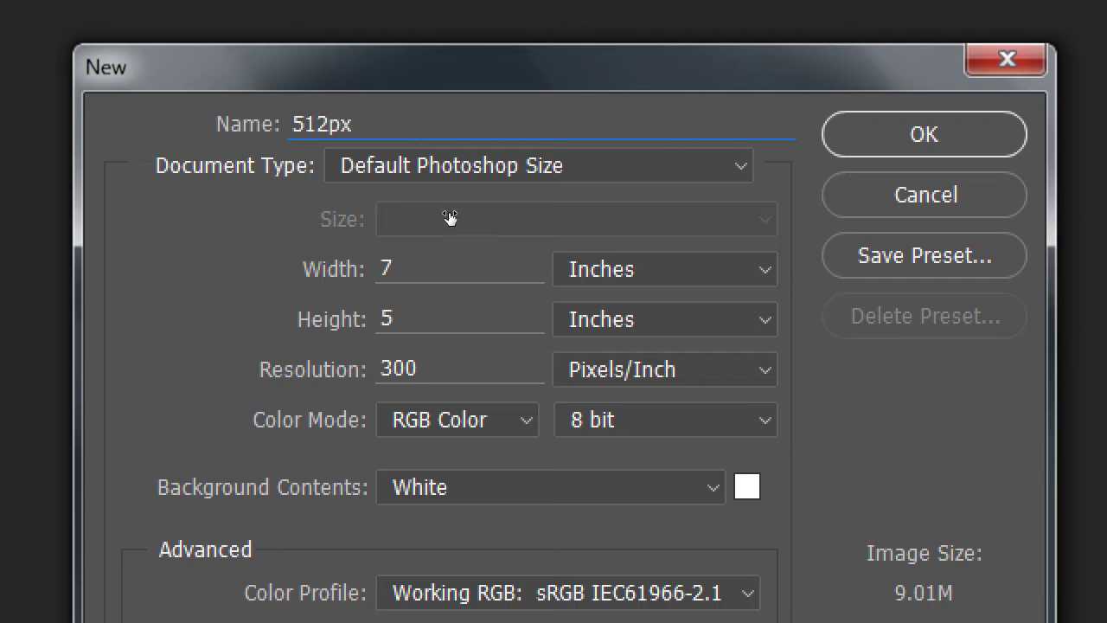
key("Tab")
key("Tab")
key("Tab")
key("alt+Down")
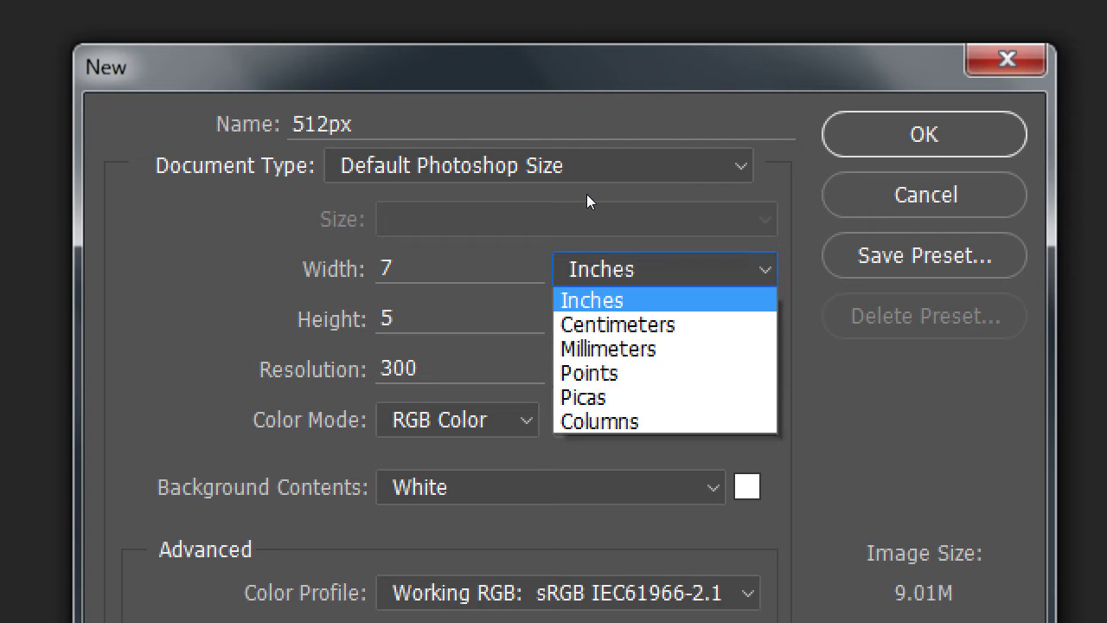
key("Up")
key("Return")
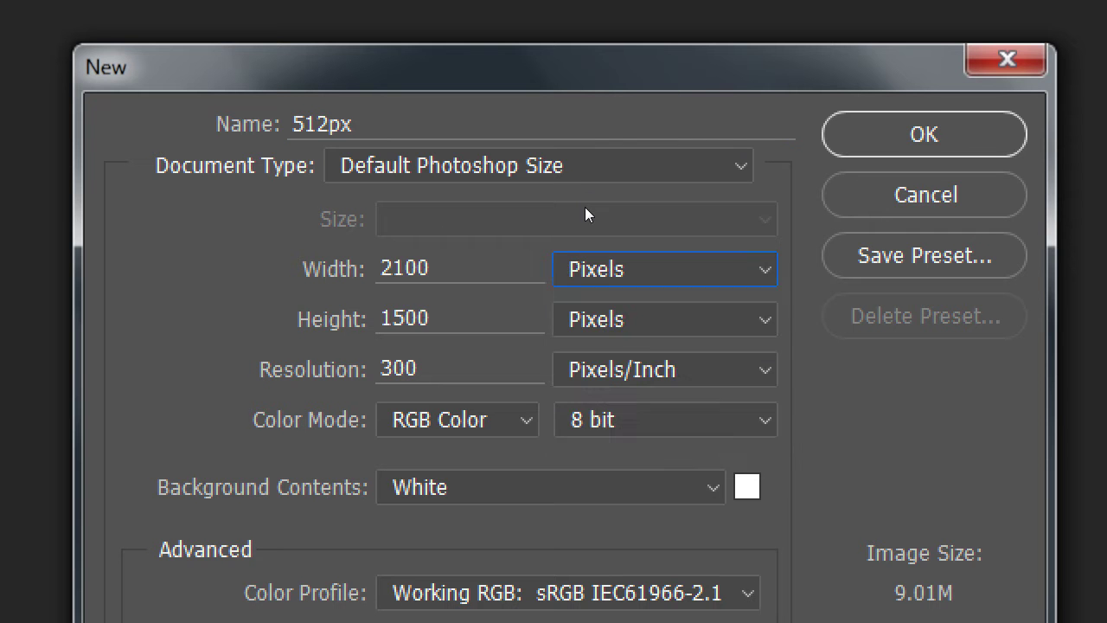
Step: Set the new document's width and height to 512 pixels and its resolution to 72 pixels/inch
key("shift+Tab")
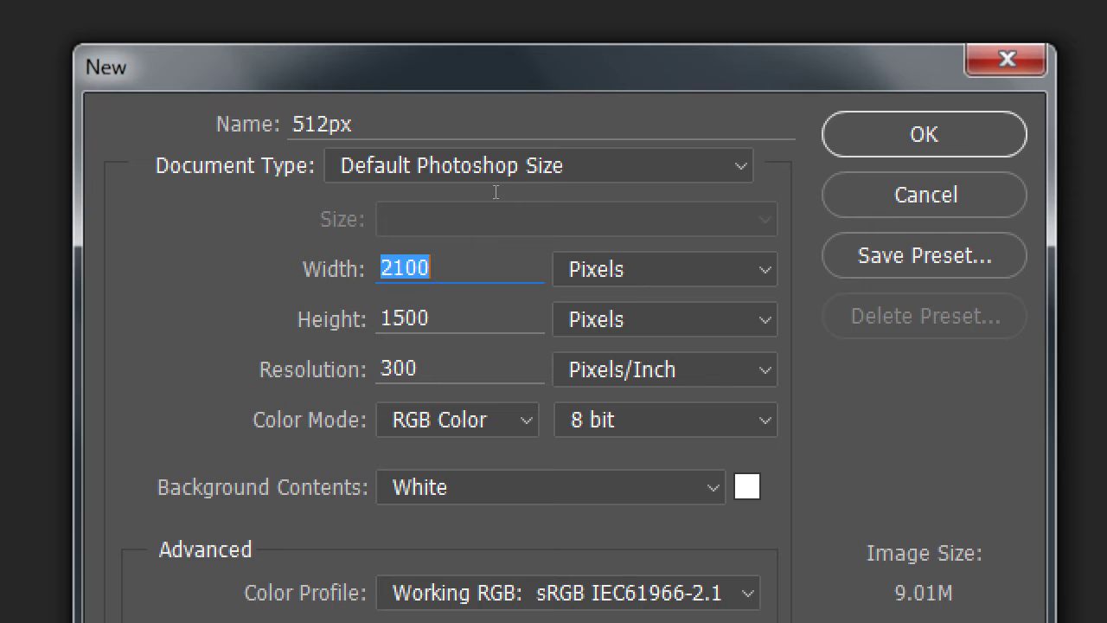
type("512")
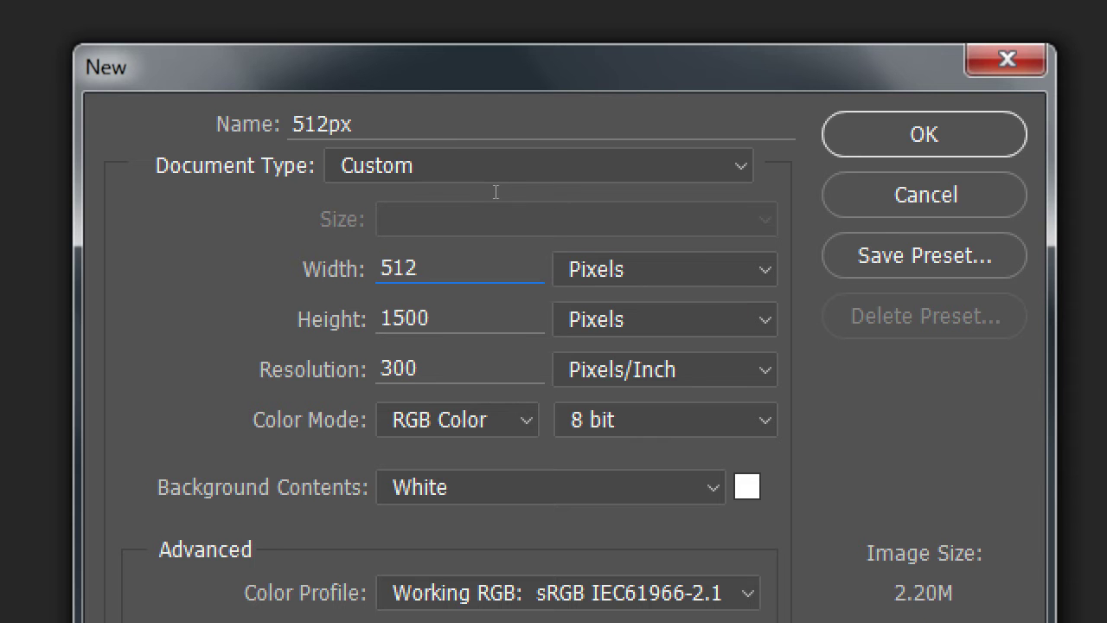
key("Tab")
key("Tab")
type("512")
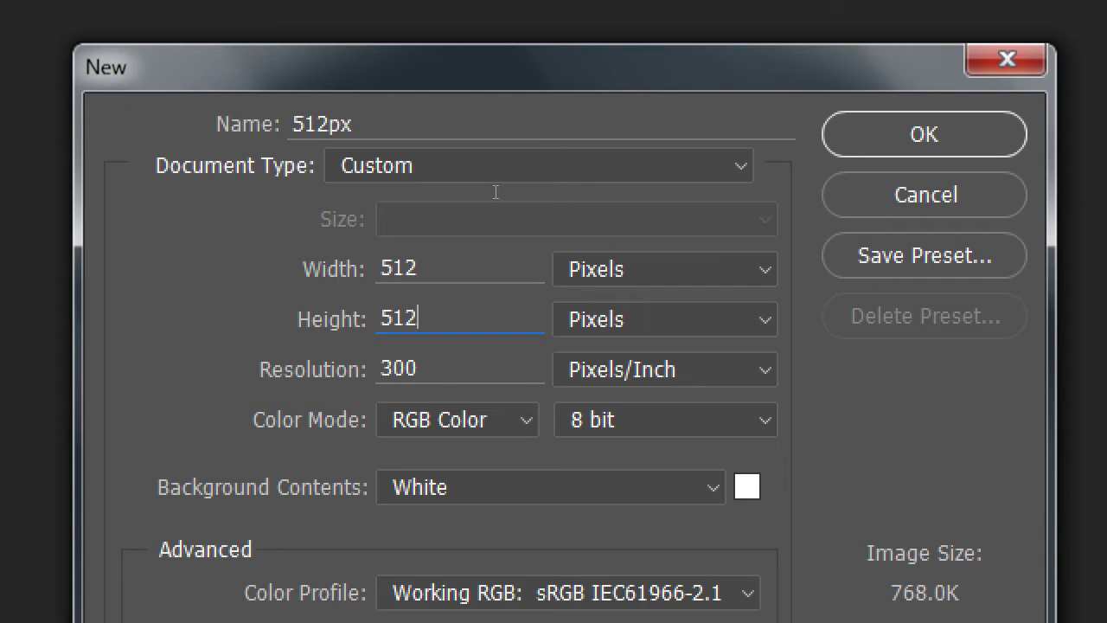
key("Tab")
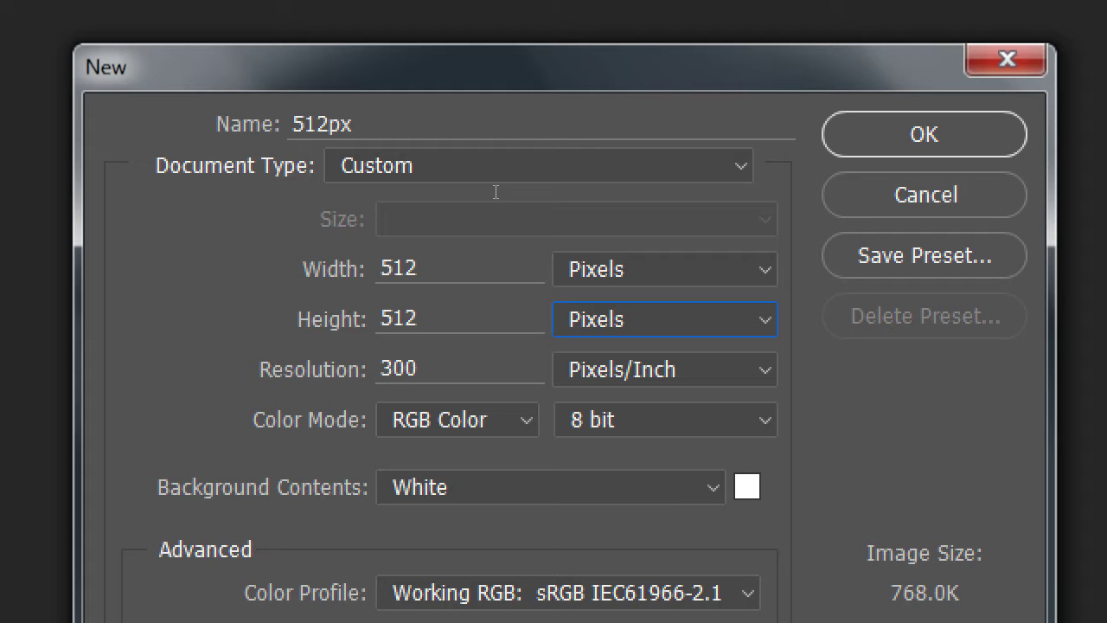
key("Tab")
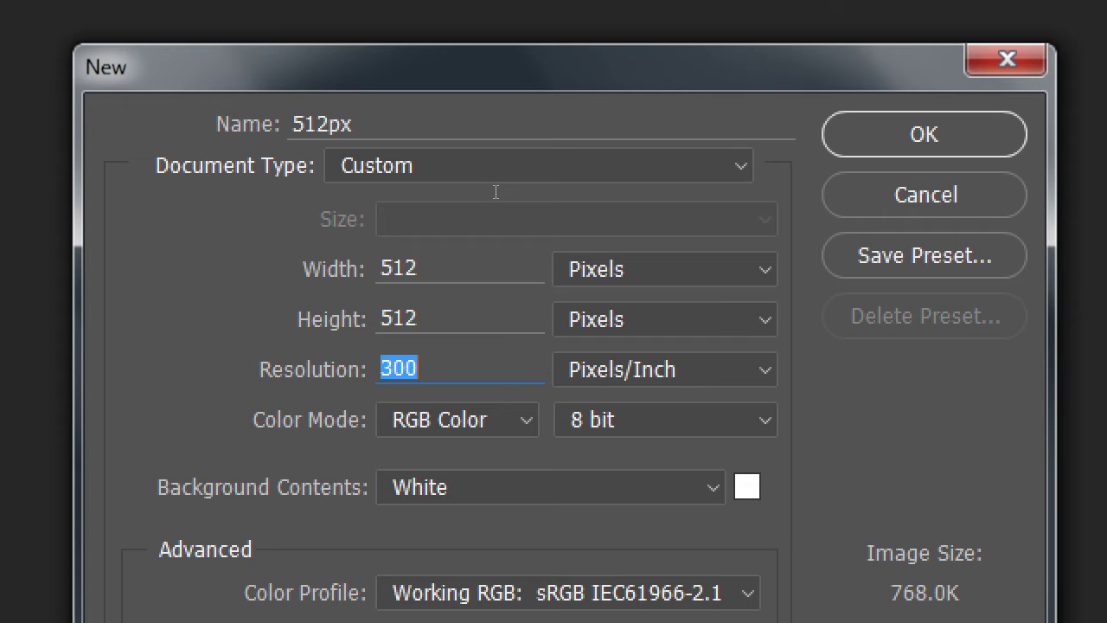
type("72")
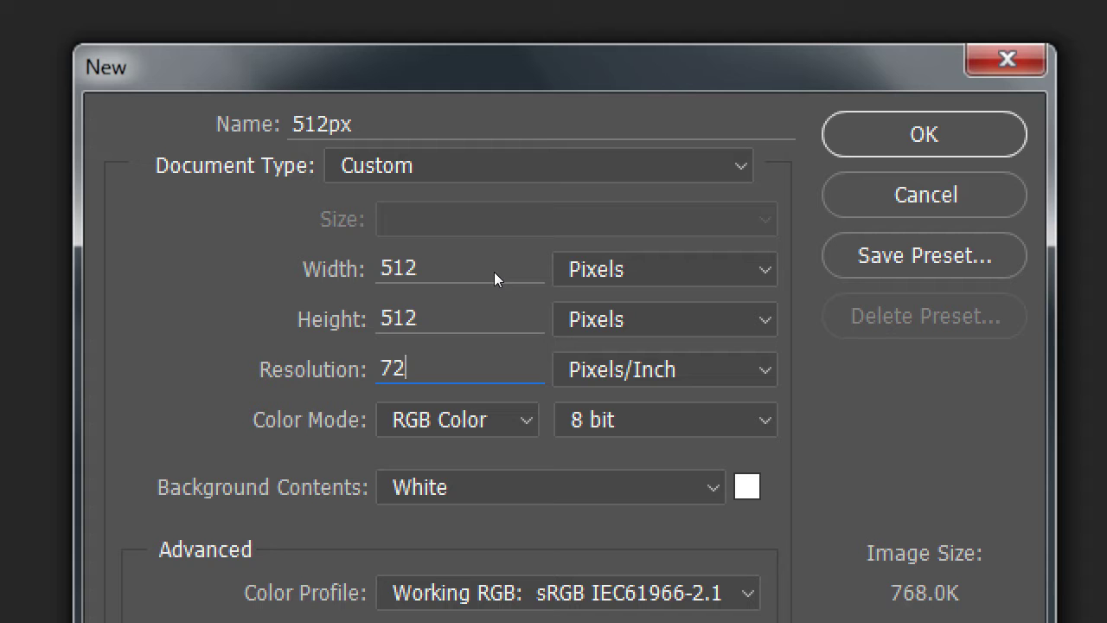
Step: Set the background contents to Transparent and create the 512px document
key("alt+b")
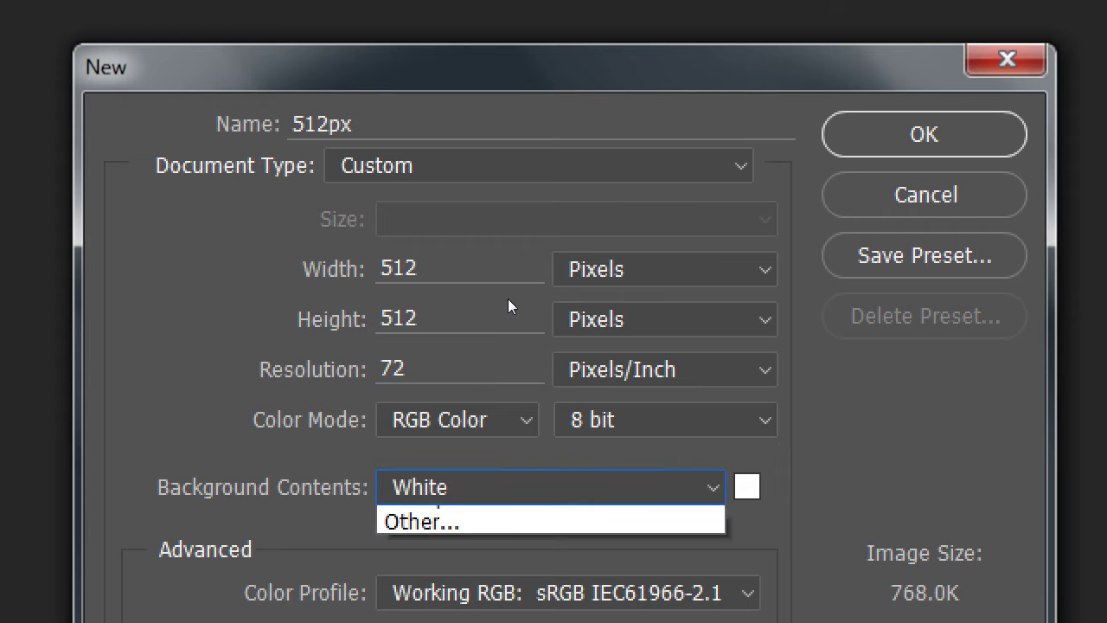
key("Down")
key("Down")
key("Return")
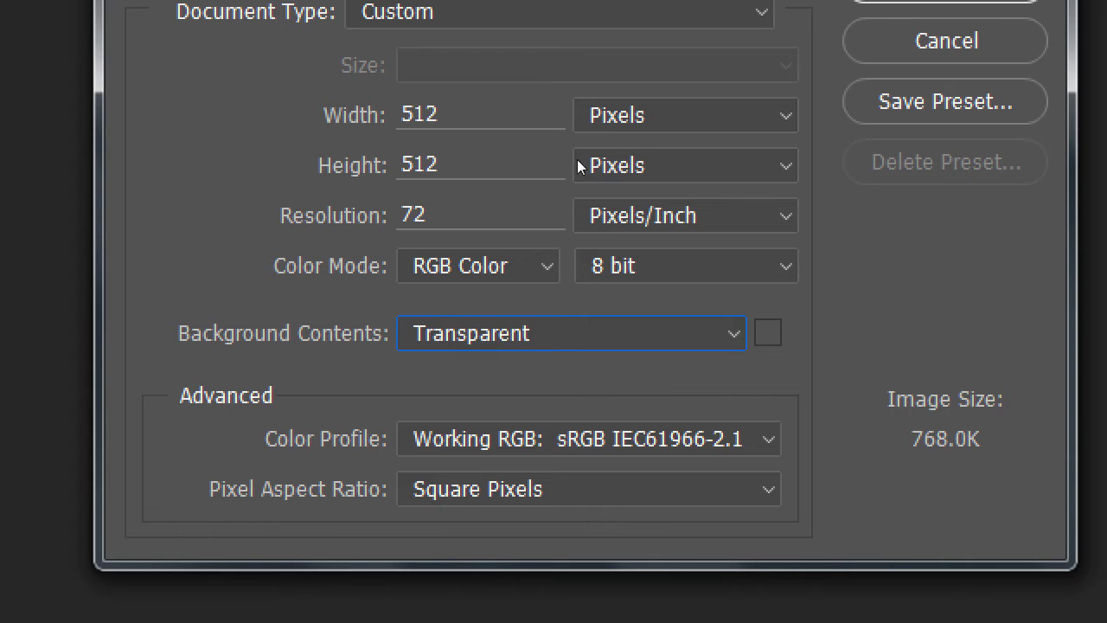
key("Tab")
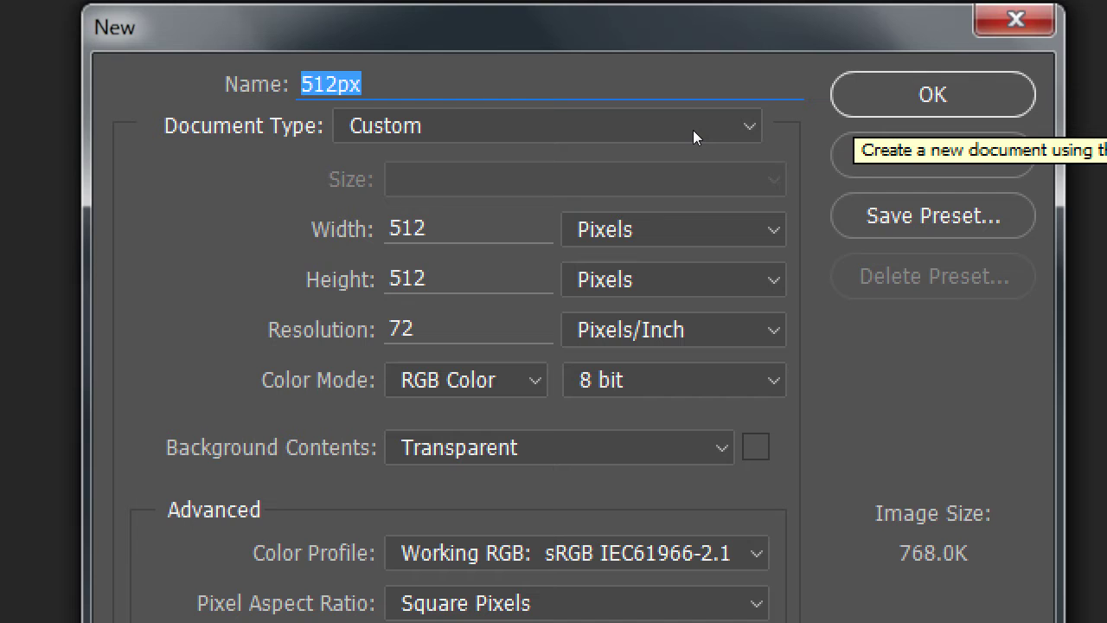
key("Return")
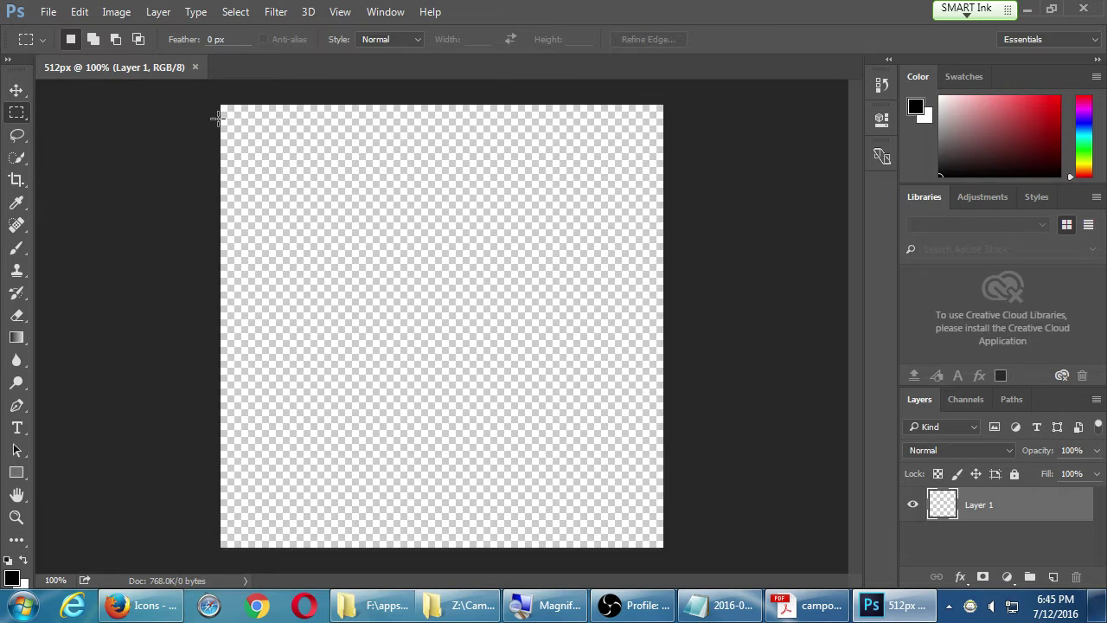
Step: Start saving the document under a chosen location and browse to the 2016-07 2ADT II (3828J) folder on Corsair32Gb (F:)
left_click(49, 14)
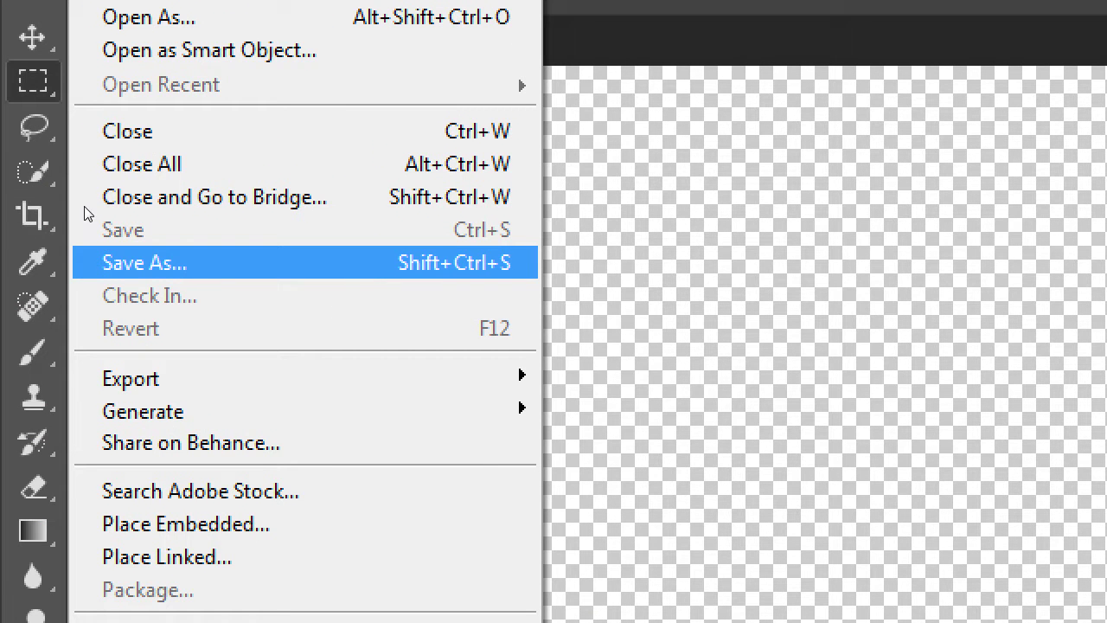
key("Return")
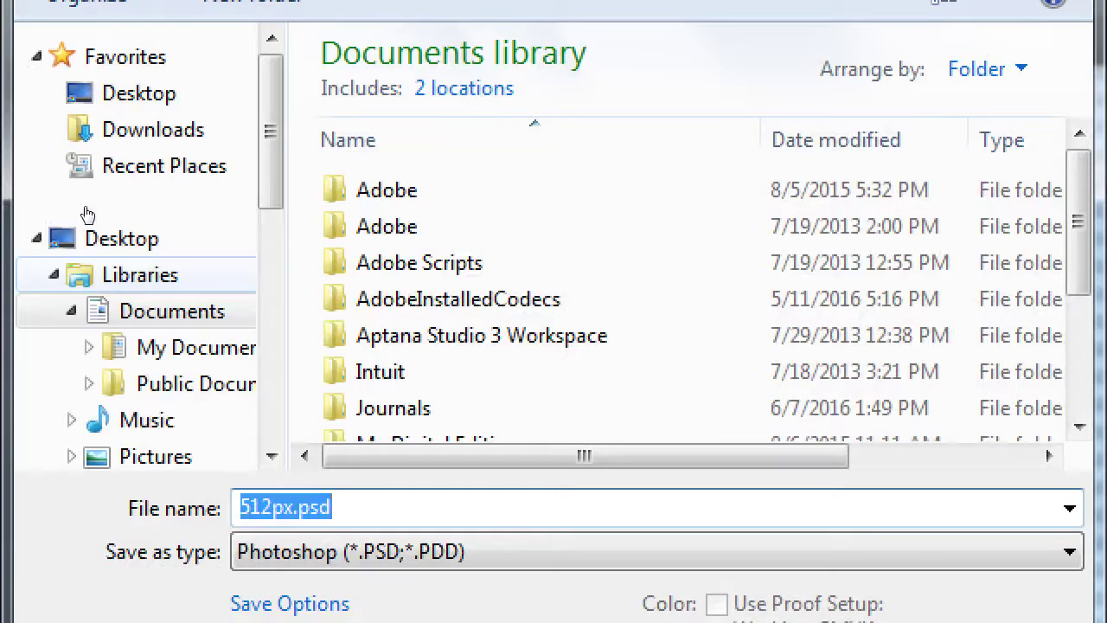
left_click(53, 274)
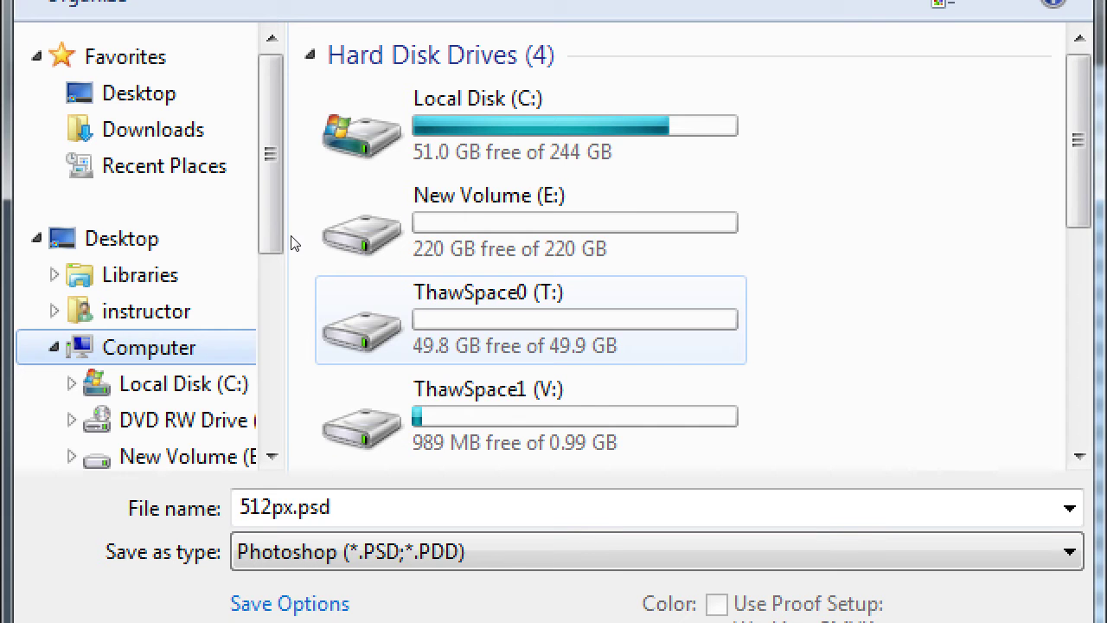
scroll(294, 251, "down", 5)
key("Up")
key("Up")
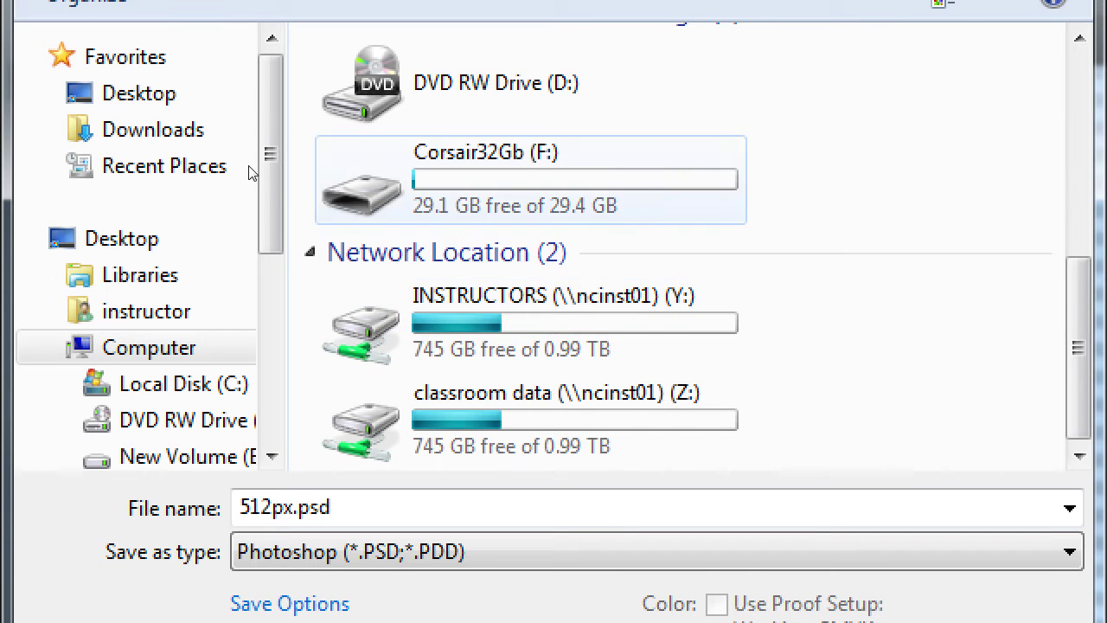
key("Return")
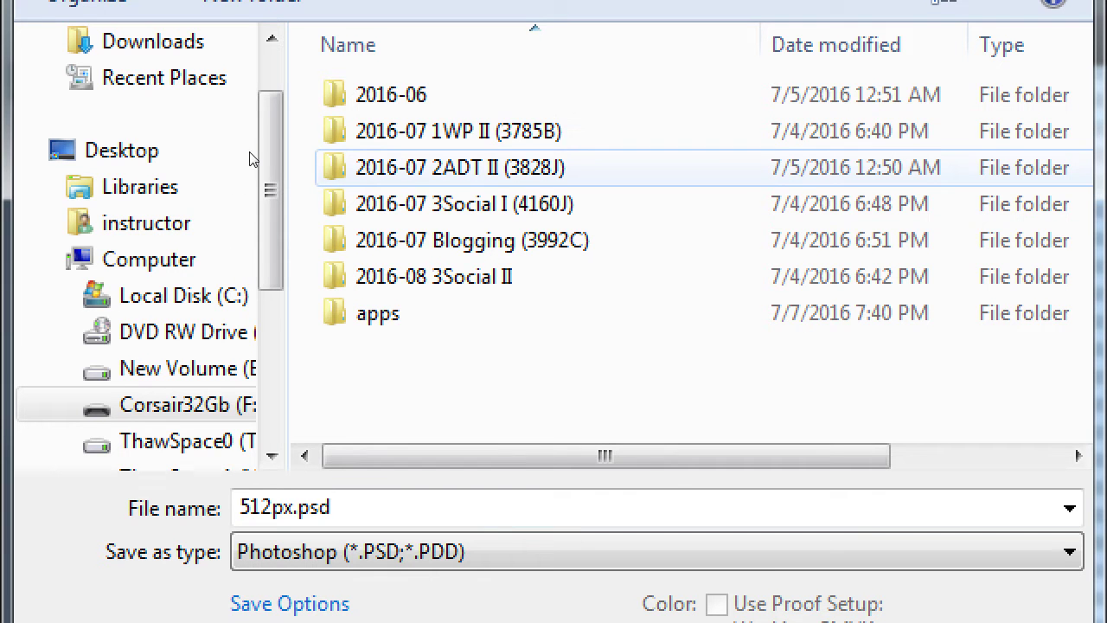
key("Return")
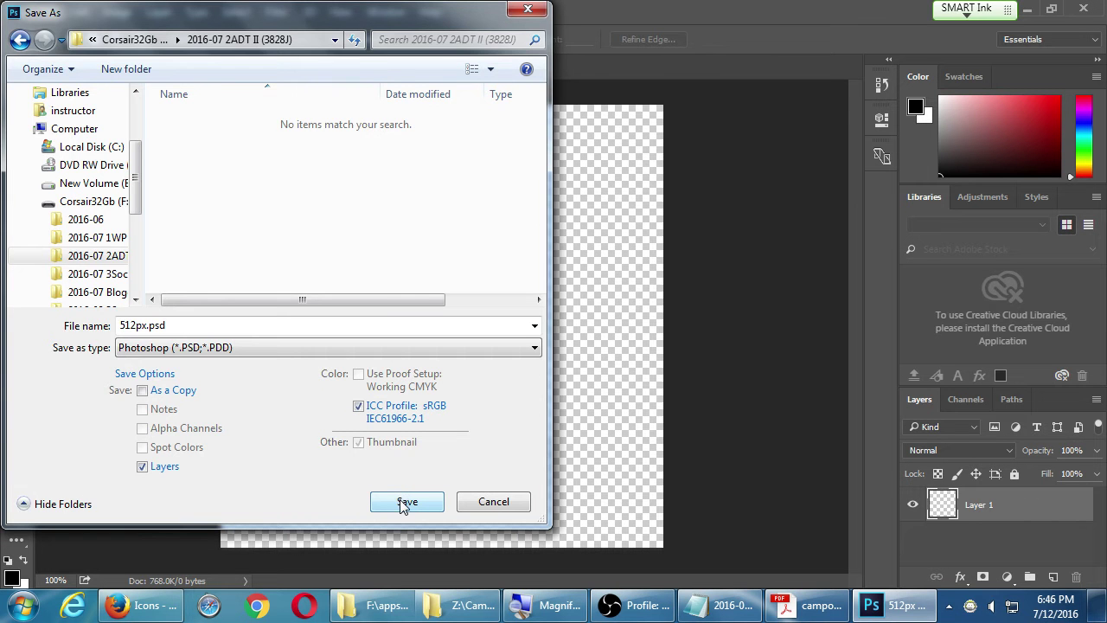
Step: Save the document as 512px.psd in Photoshop format with Maximize Compatibility enabled
left_click(406, 501)
left_click_drag(441, 142, 418, 153)
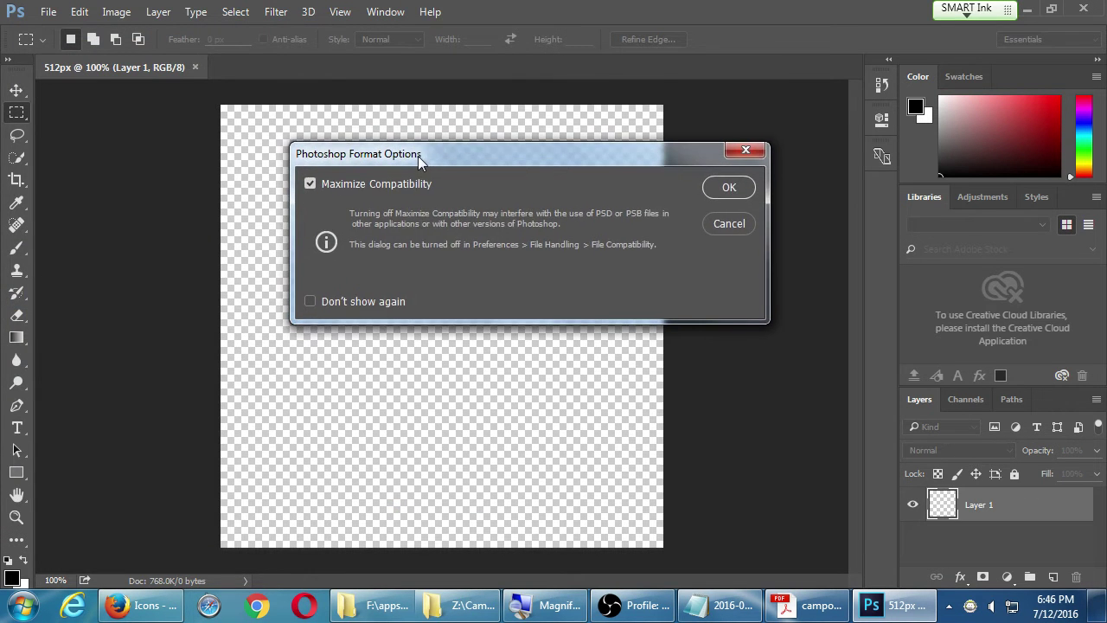
left_click_drag(670, 150, 681, 170)
left_click(739, 205)
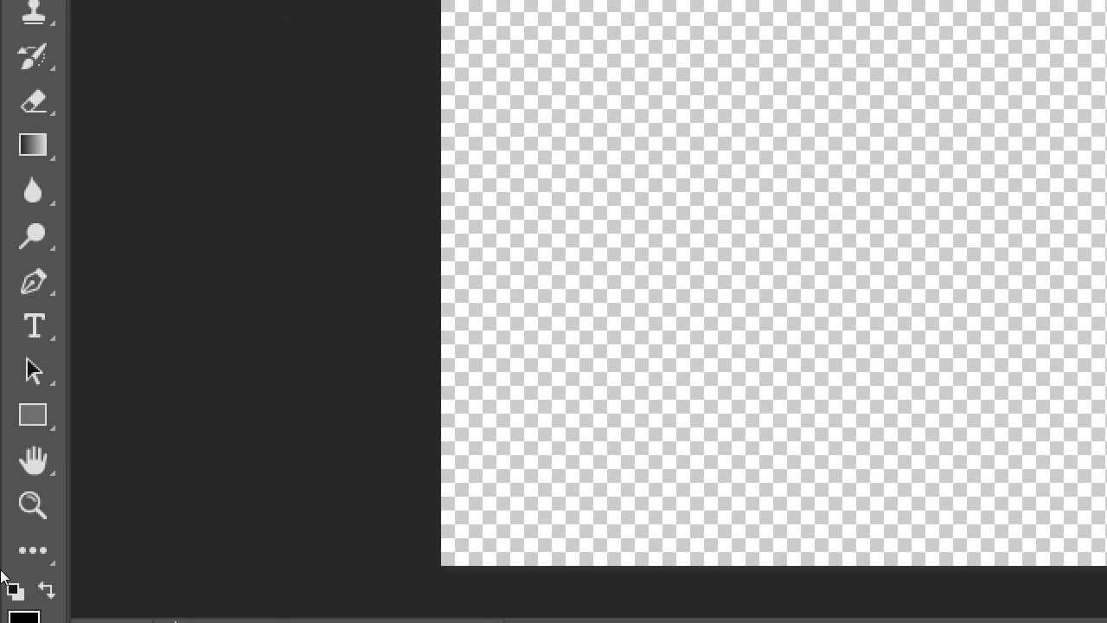
Step: Activate the Custom Shape Tool from the group of shape tools
key("u")
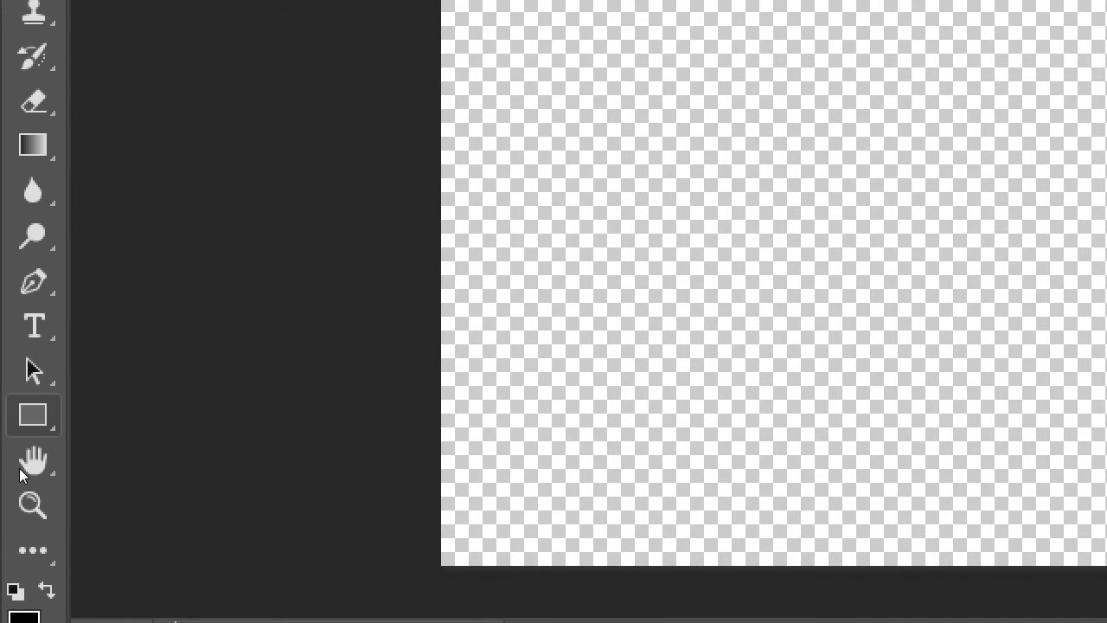
left_click(33, 415)
key("Escape")
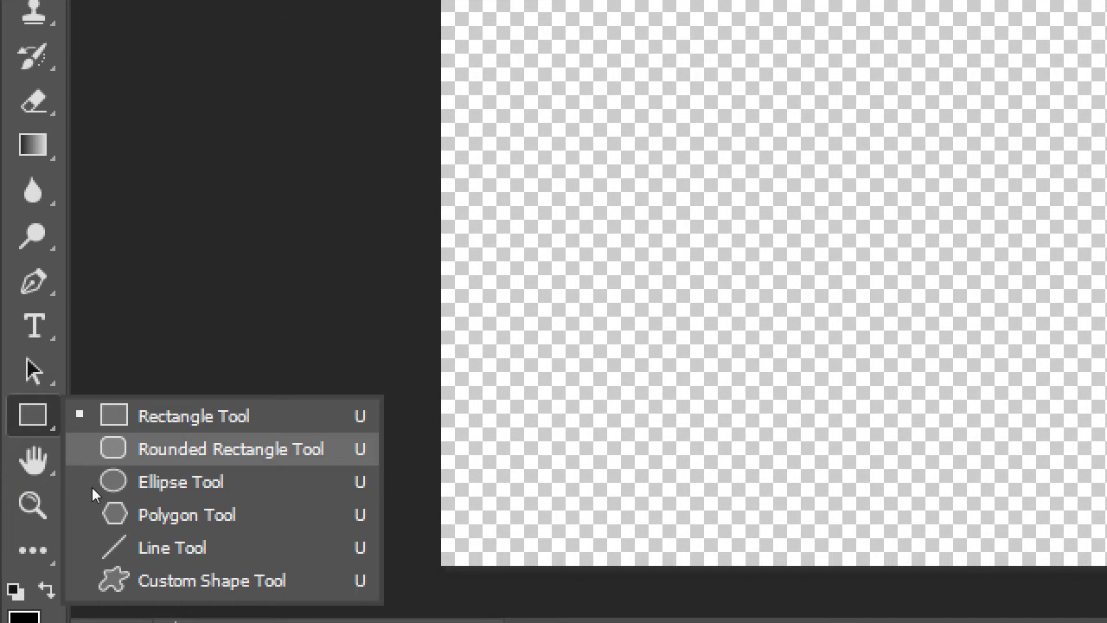
left_click(121, 554)
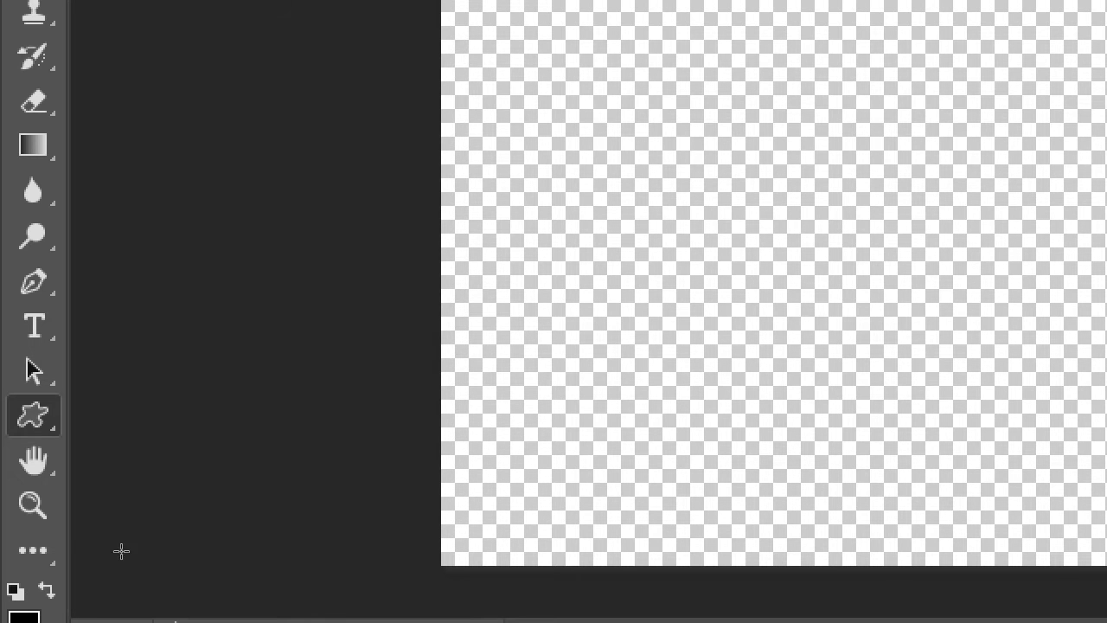
right_click(33, 416)
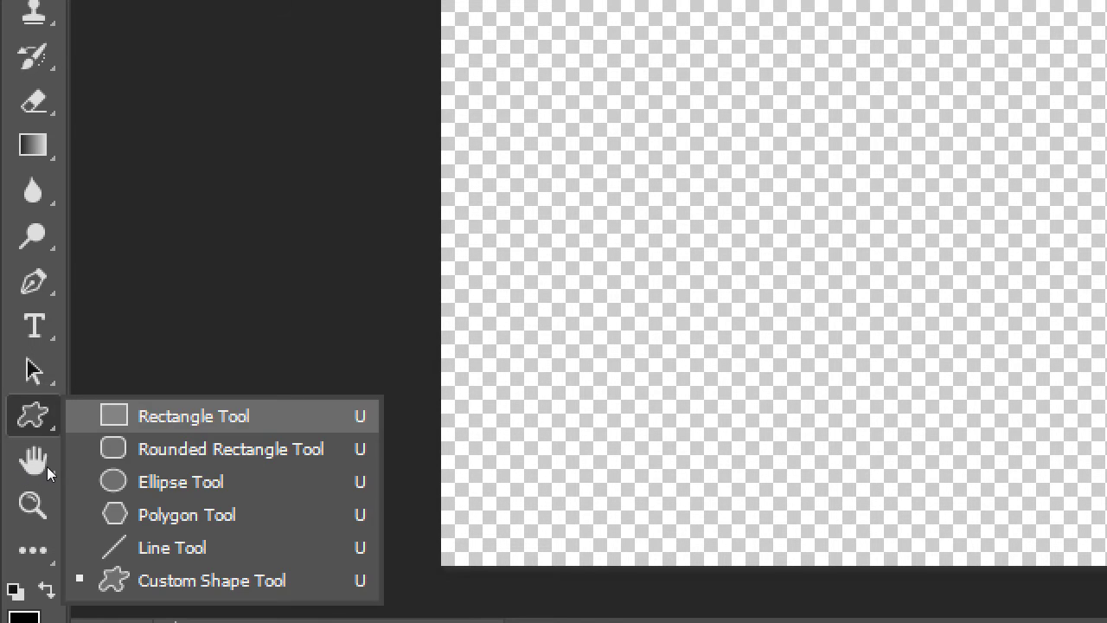
left_click(194, 415)
right_click(33, 416)
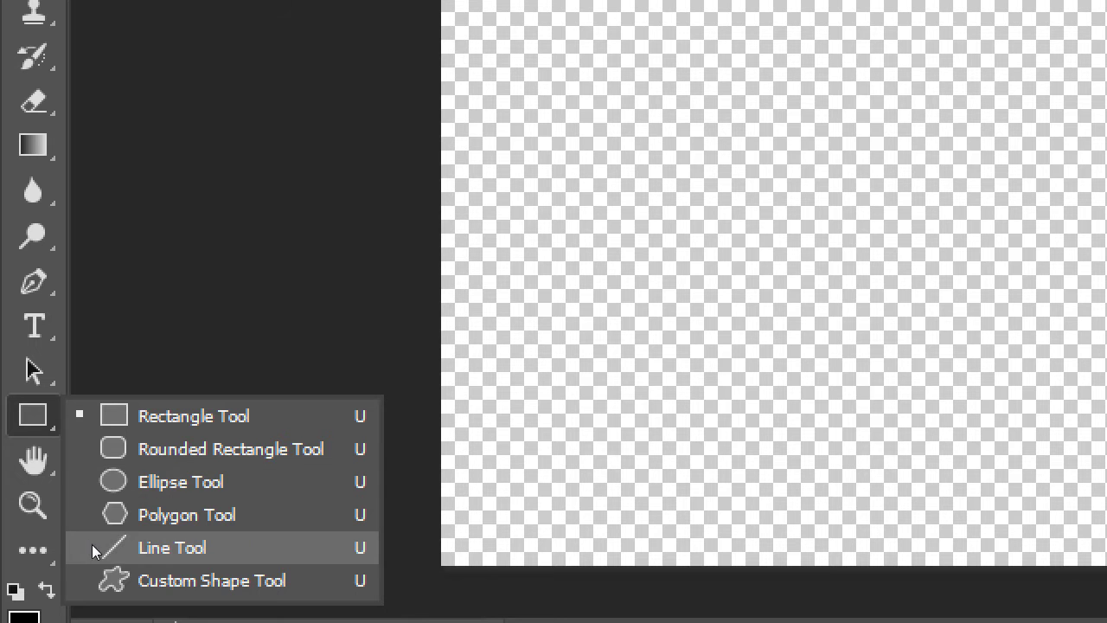
left_click(94, 559)
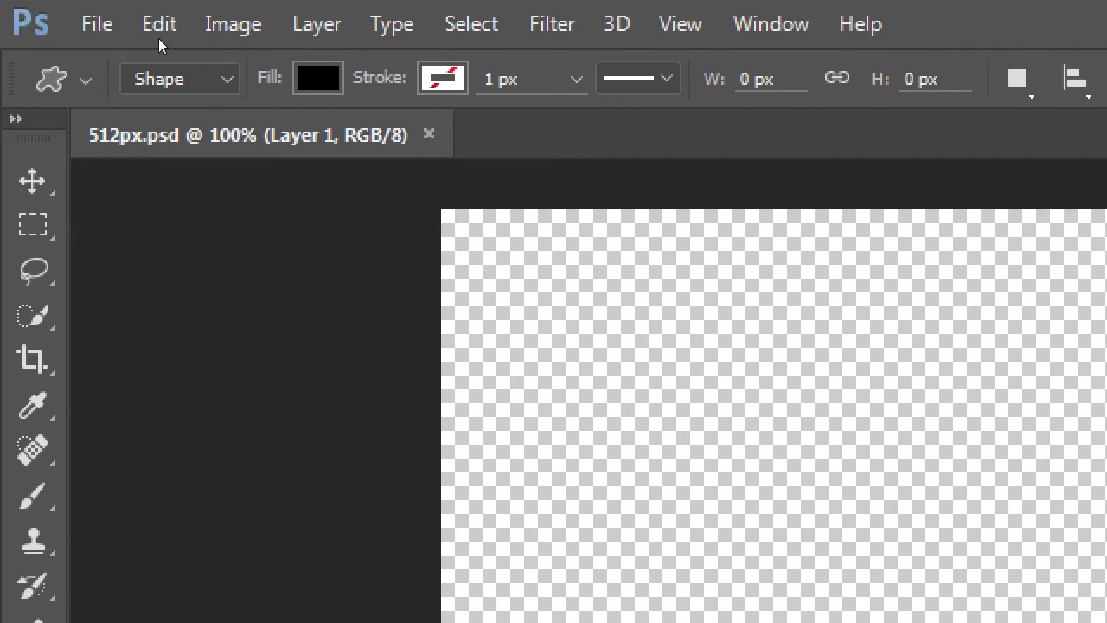
Step: Set the custom shape's fill colour to the red swatch
left_click(318, 78)
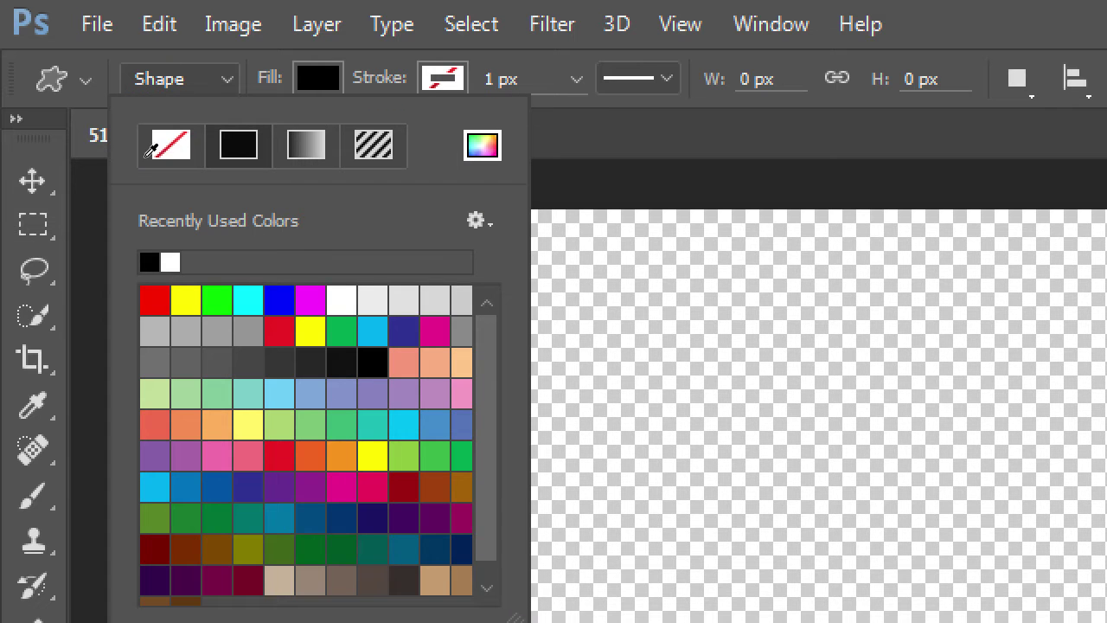
left_click(279, 330)
left_click(160, 42)
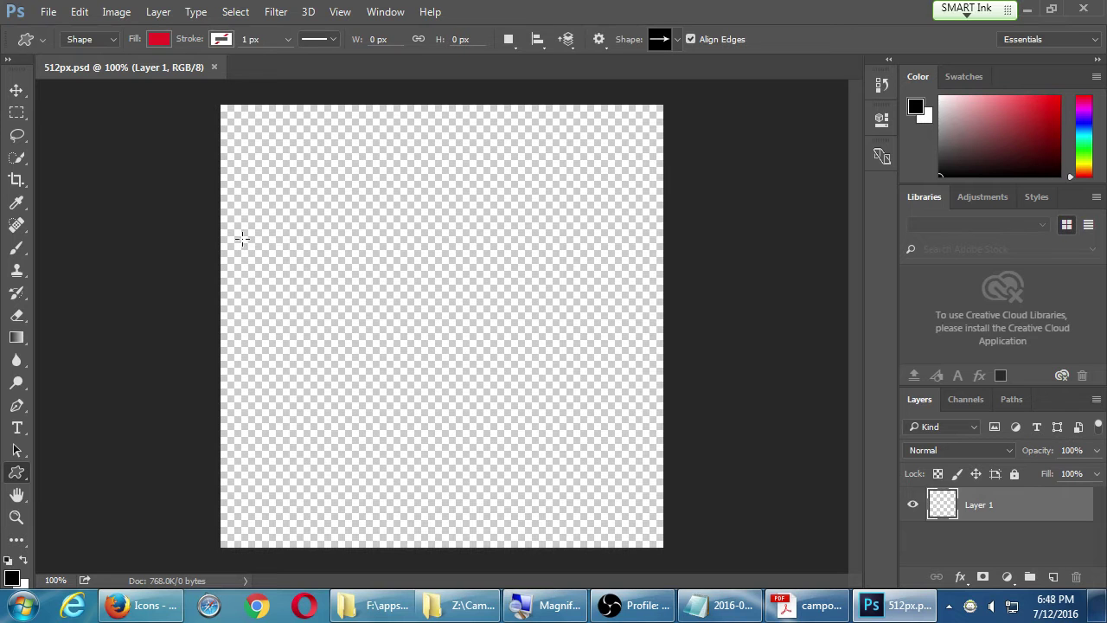
Step: Try drawing the red arrow shape at different proportions on the canvas, such as about 441 by 192 px, and undo each attempt
left_click_drag(242, 239, 623, 403)
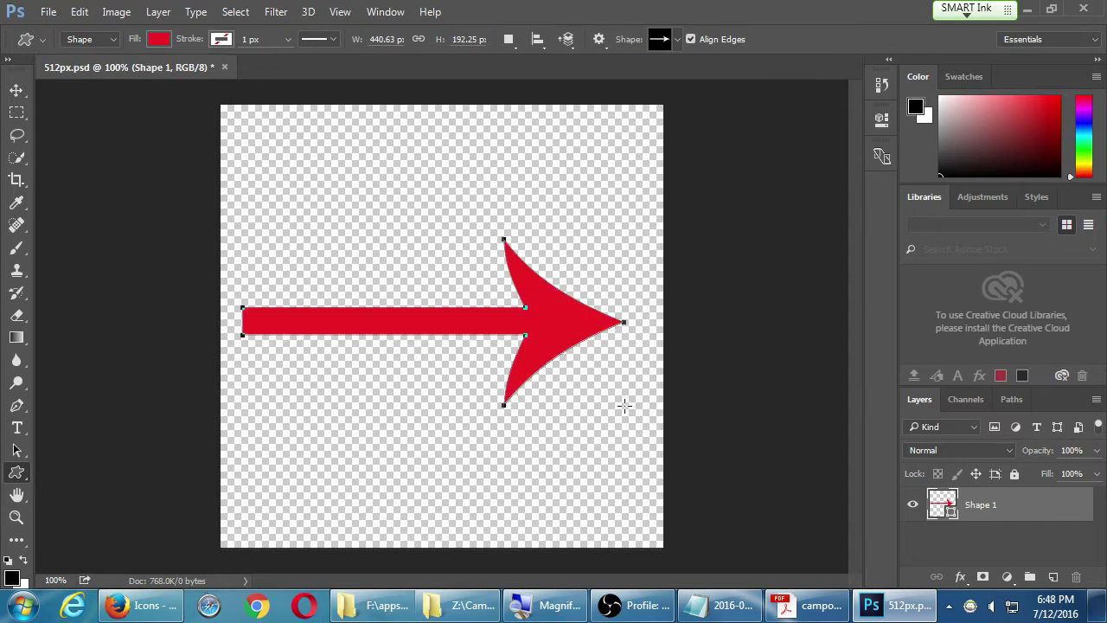
key("ctrl+z")
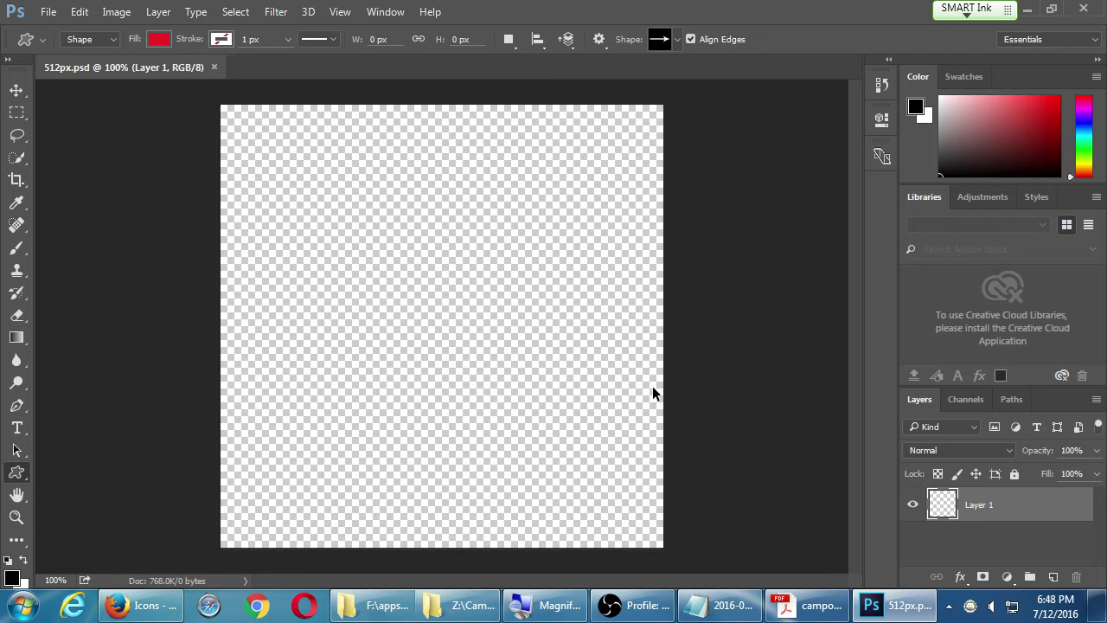
left_click_drag(426, 150, 781, 514)
key("ctrl+z")
left_click_drag(260, 158, 570, 474)
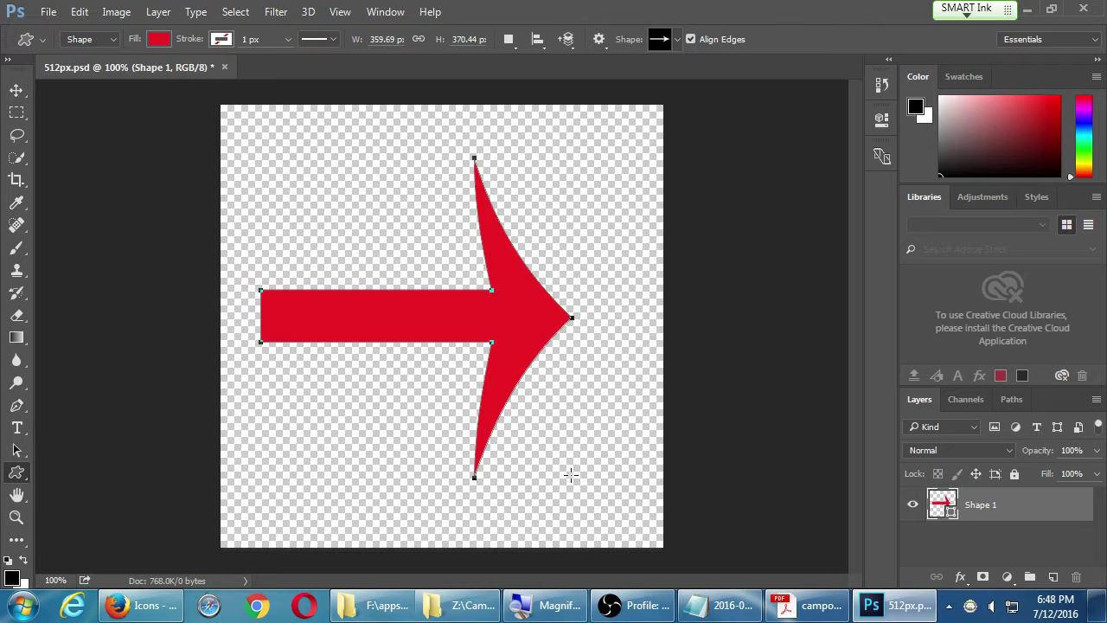
key("ctrl+z")
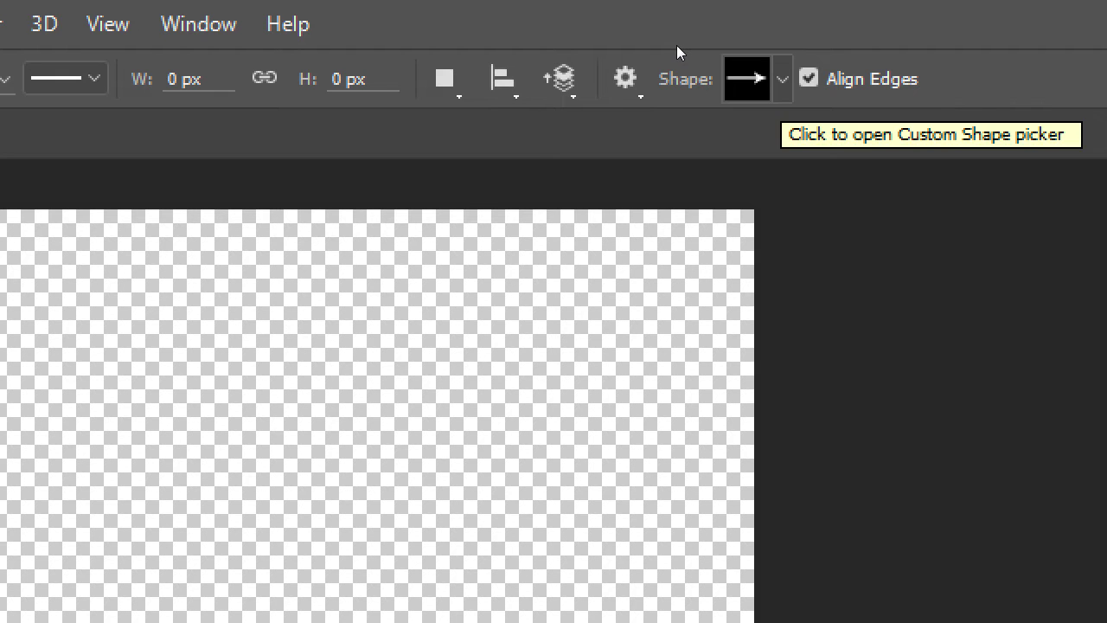
Step: Choose the Light Bulb 2 custom shape, draw it about 358 by 425 px on the canvas, and undo it
left_click(782, 78)
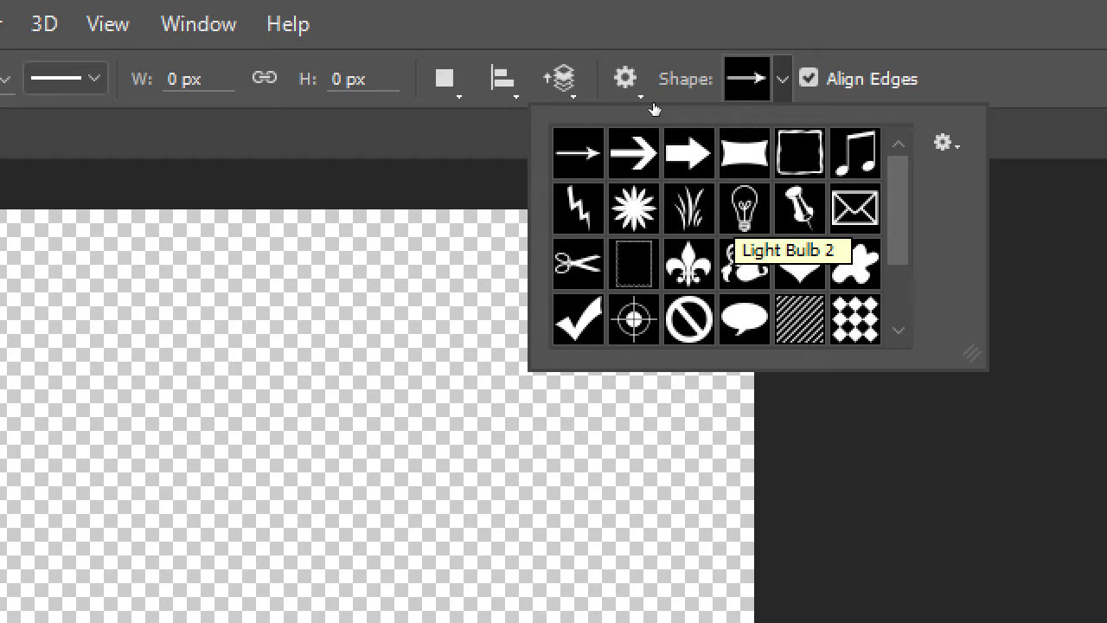
left_click(744, 208)
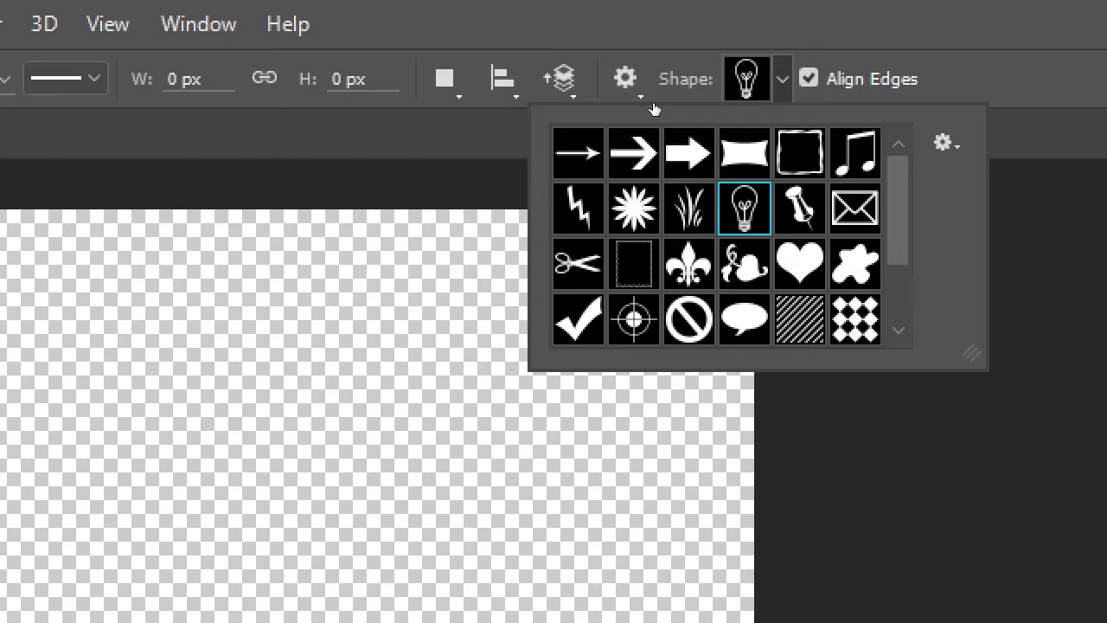
left_click(673, 35)
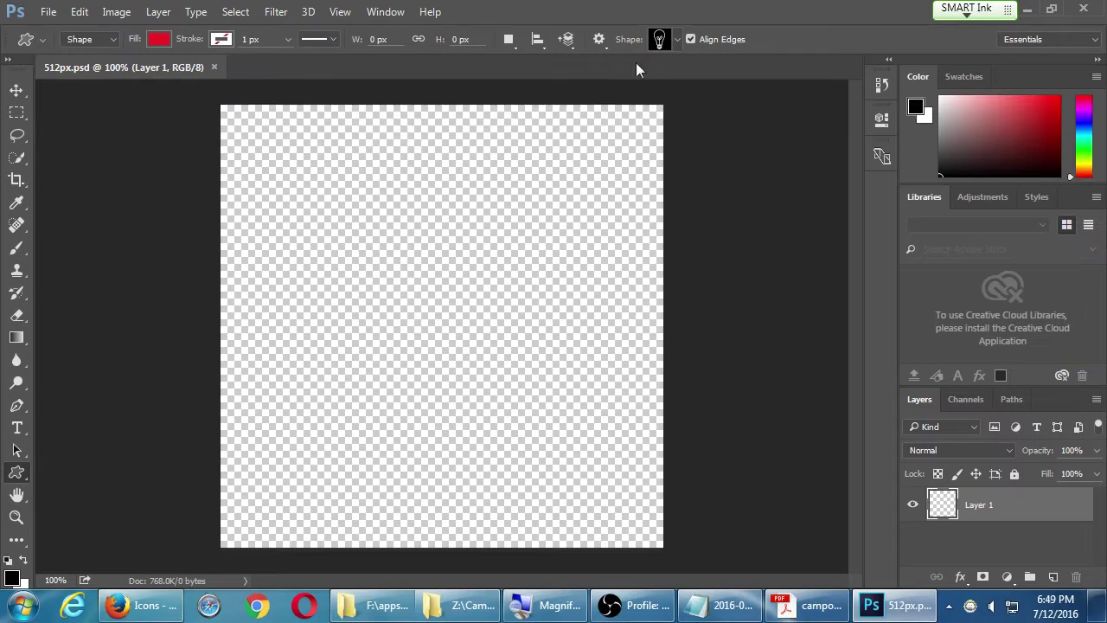
left_click_drag(9, 293, 141, 621)
left_click_drag(356, 310, 598, 512)
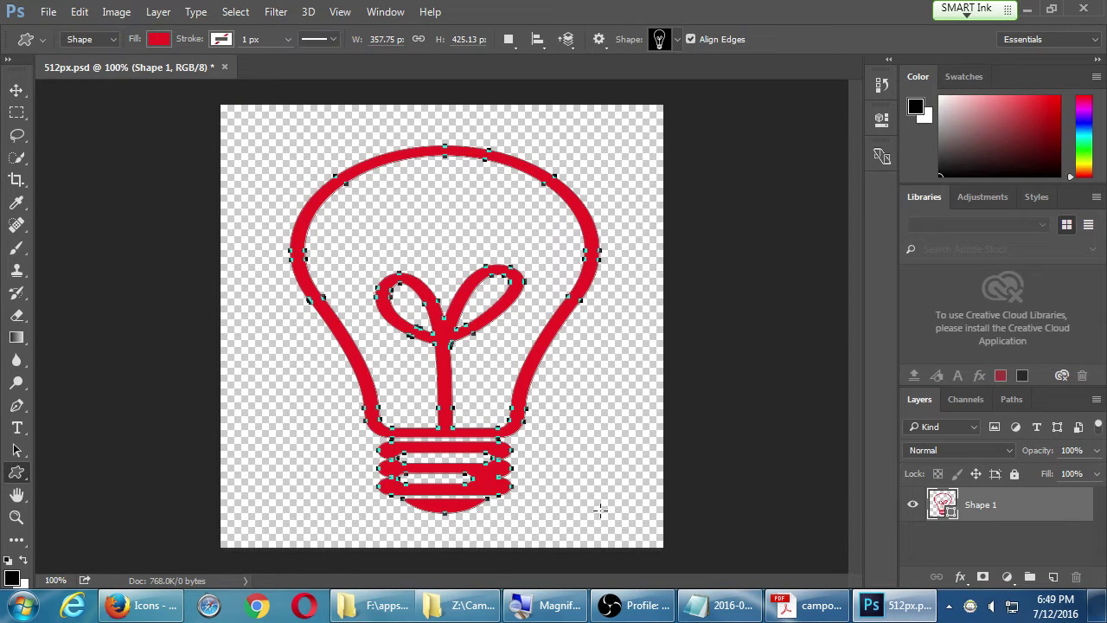
key("ctrl+z")
Step: Set the custom shape's fill colour to a dark green swatch
left_click(158, 39)
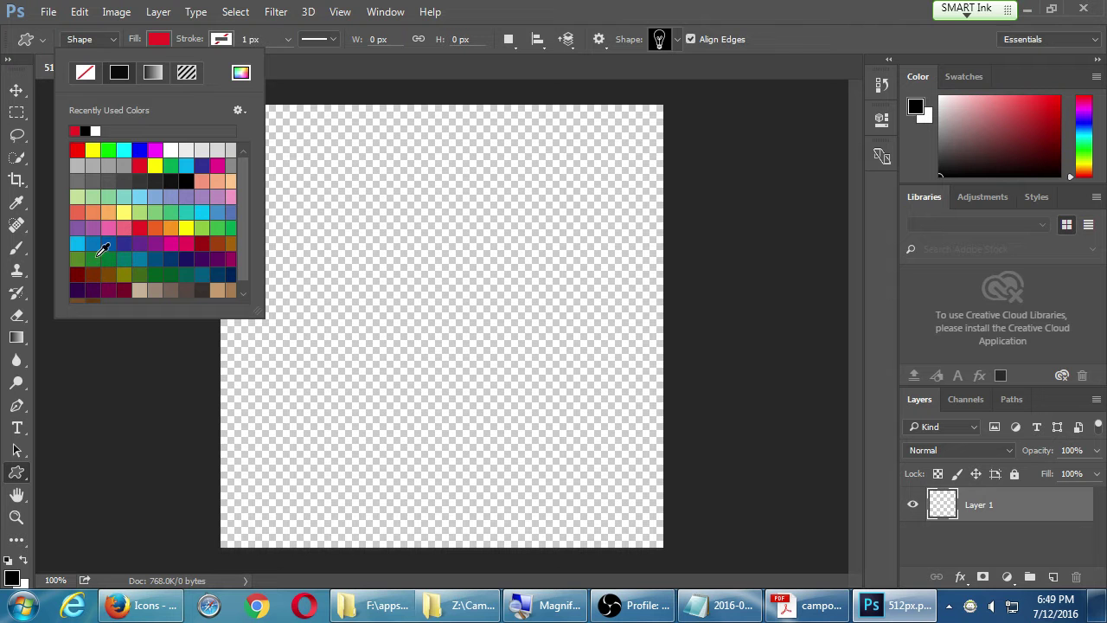
left_click(173, 216)
Step: Try drawing the green light bulb shape twice, the second about 349 by 424 px, and undo each attempt
left_click_drag(311, 149, 596, 503)
key("ctrl+z")
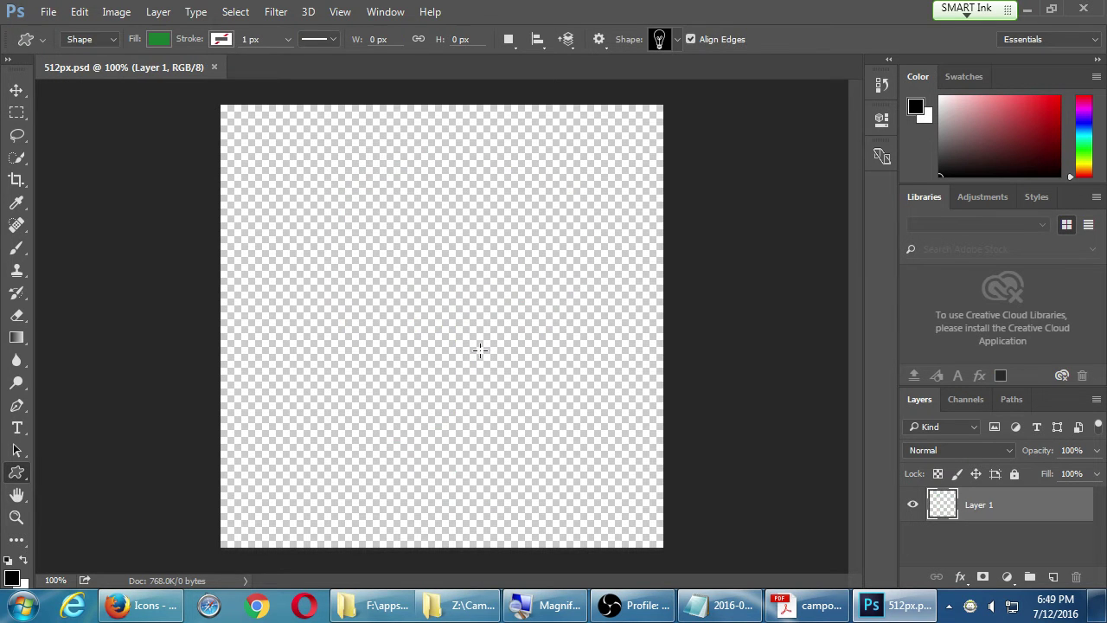
left_click(79, 11)
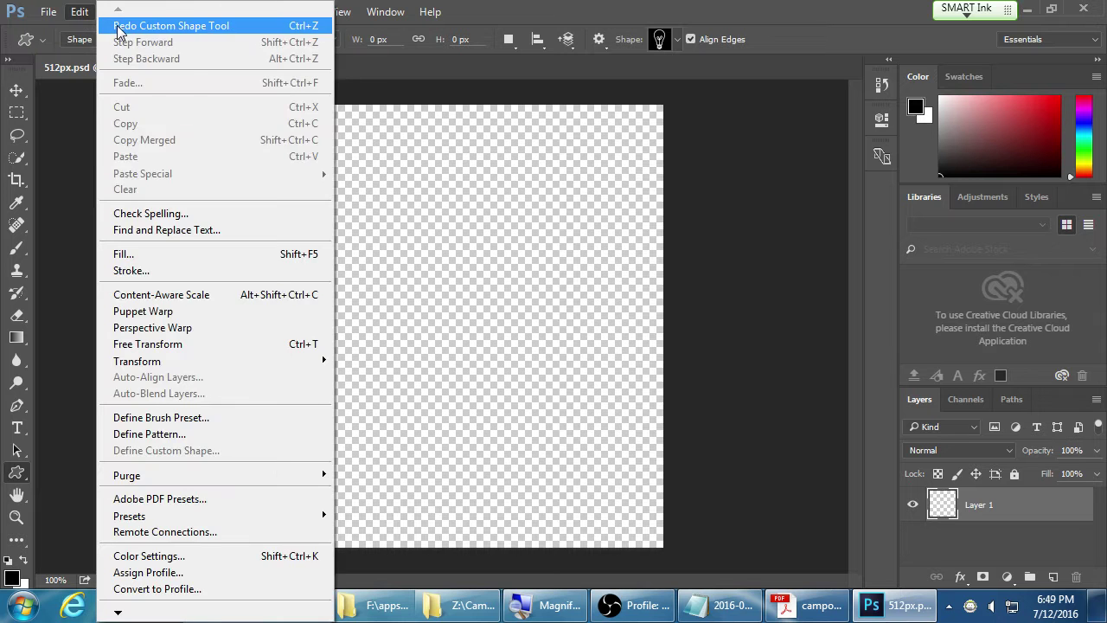
left_click(343, 147)
left_click_drag(343, 148, 631, 495)
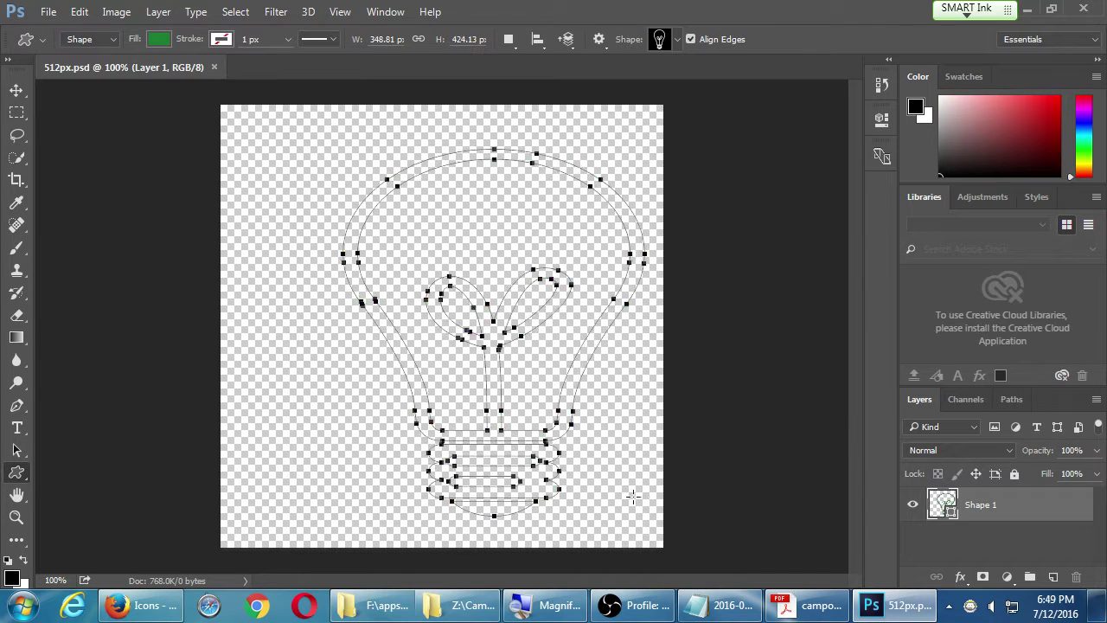
left_click(79, 11)
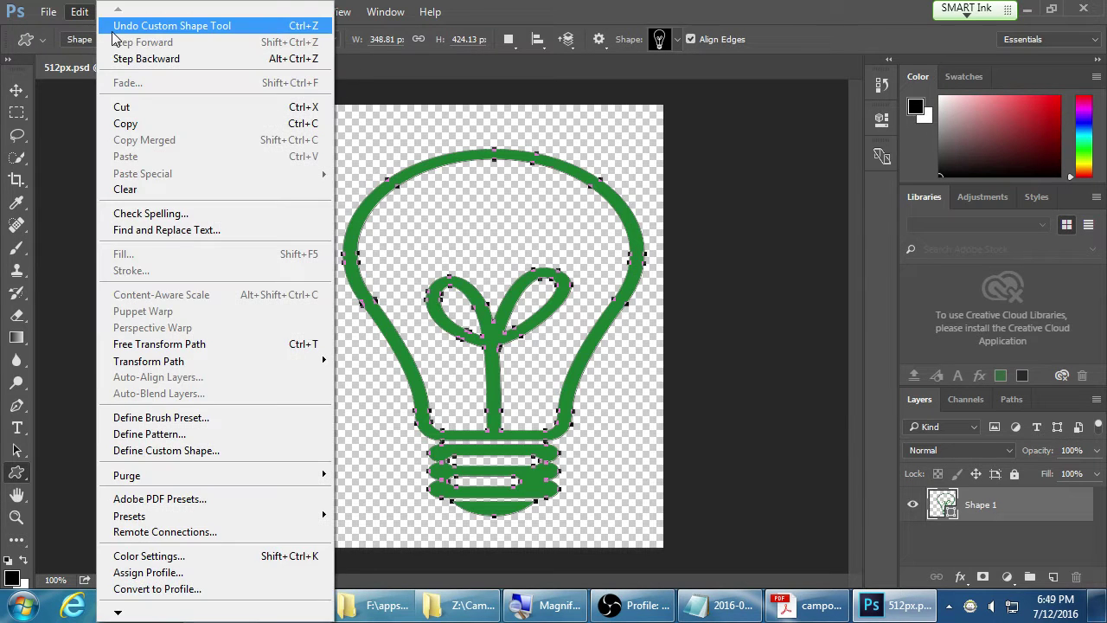
left_click(113, 30)
Step: Replace the current custom shapes with the Animals set
left_click(671, 42)
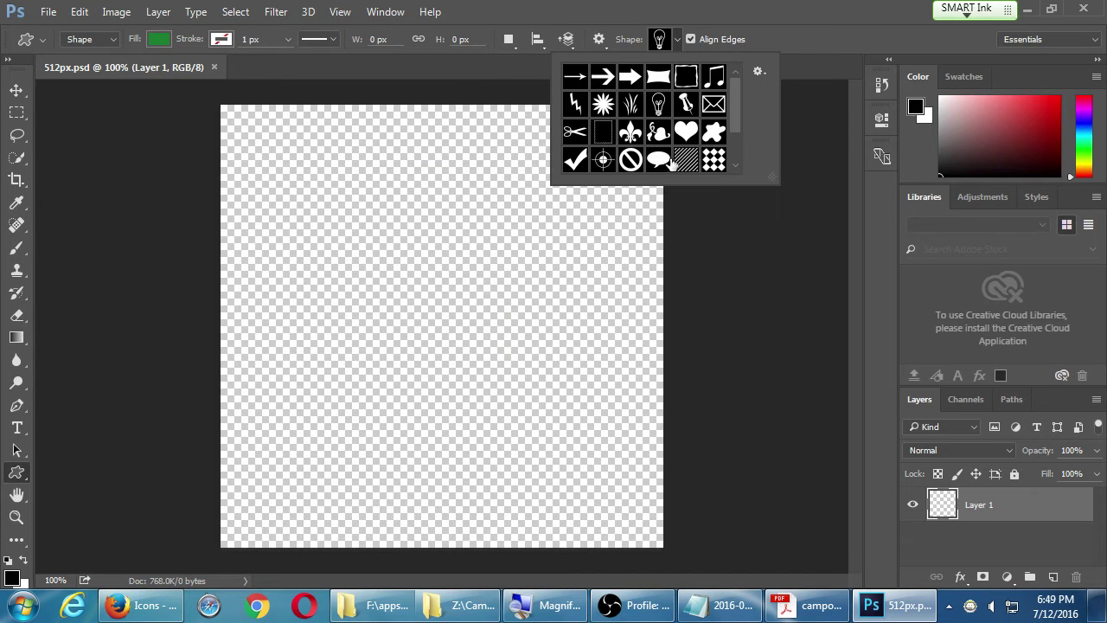
mouse_move(734, 109)
left_mouse_down()
mouse_move(735, 166)
mouse_move(728, 89)
left_mouse_up()
left_click(721, 51)
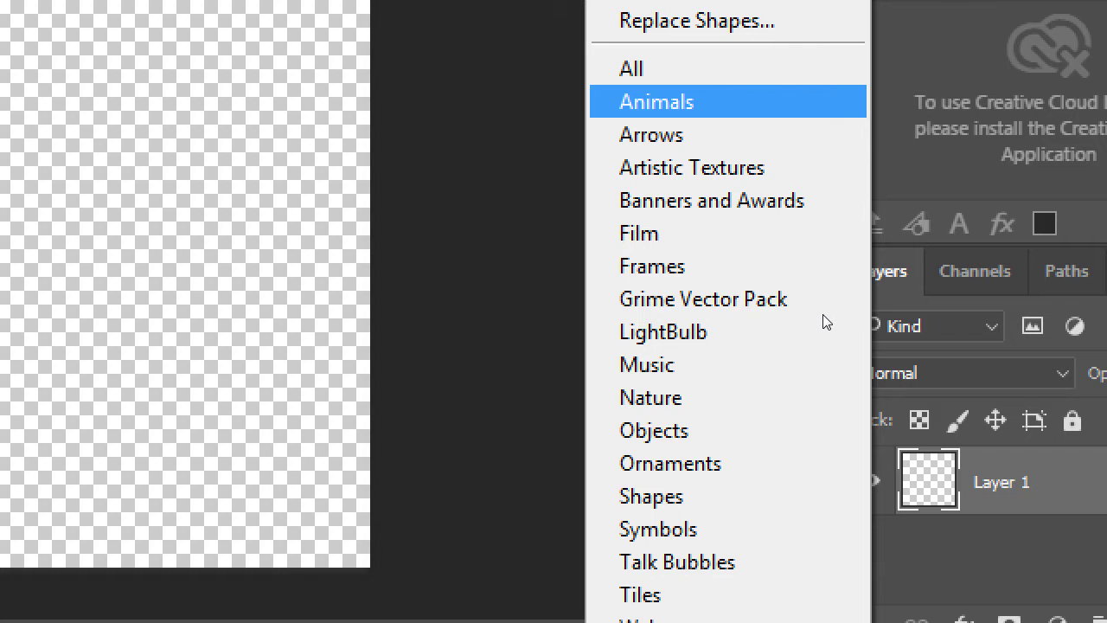
key("Return")
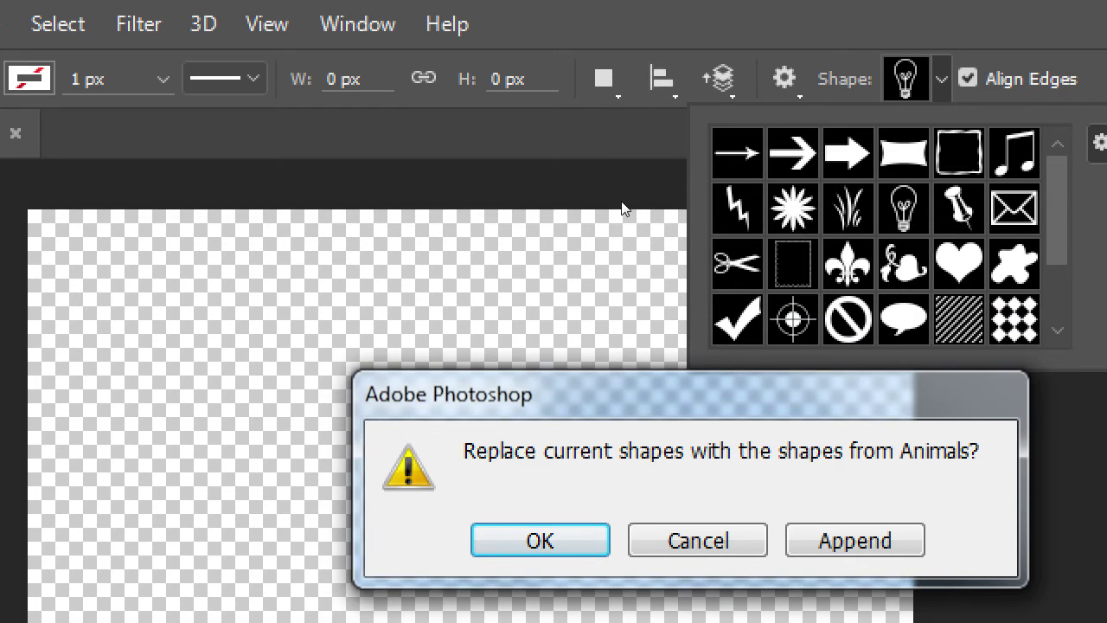
key("Return")
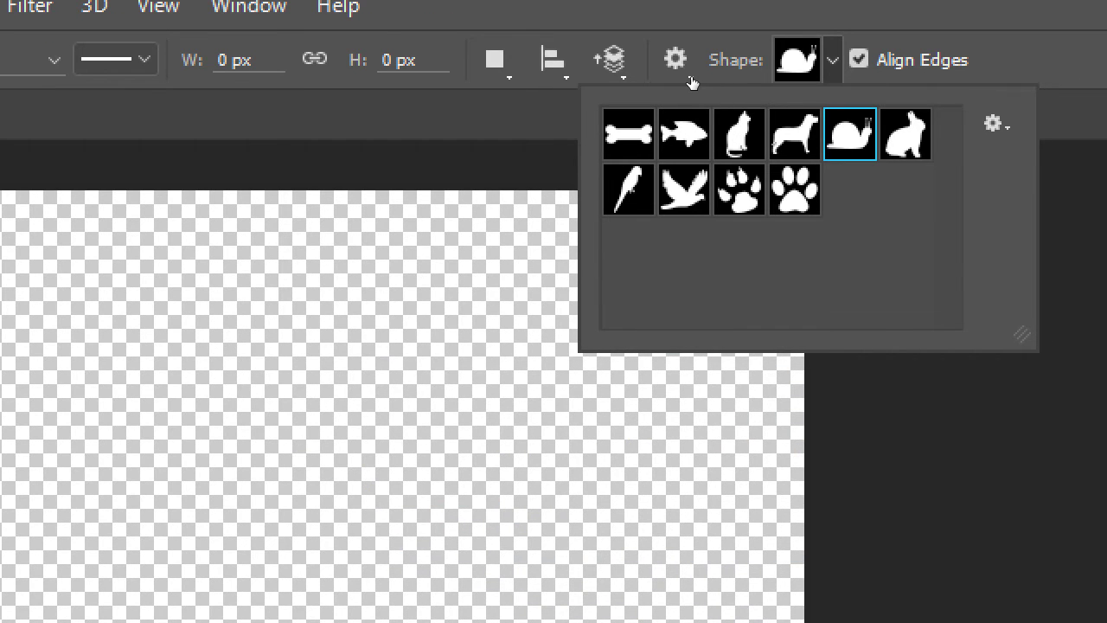
Step: Draw the snail custom shape about 405 by 392 px on the canvas and undo it
left_click(692, 82)
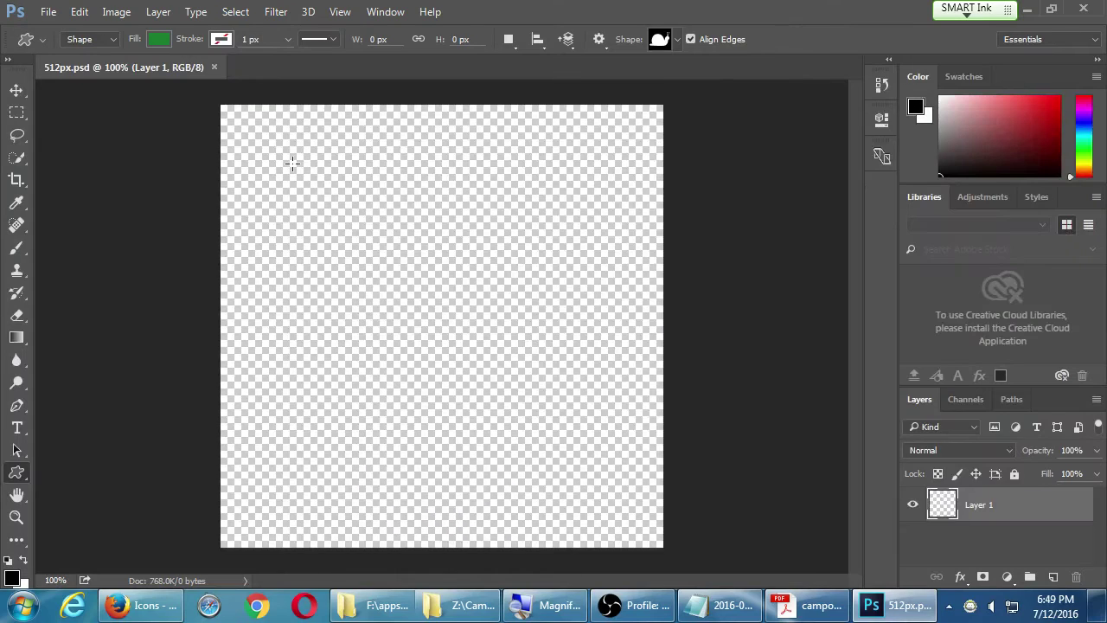
left_click_drag(260, 153, 610, 491)
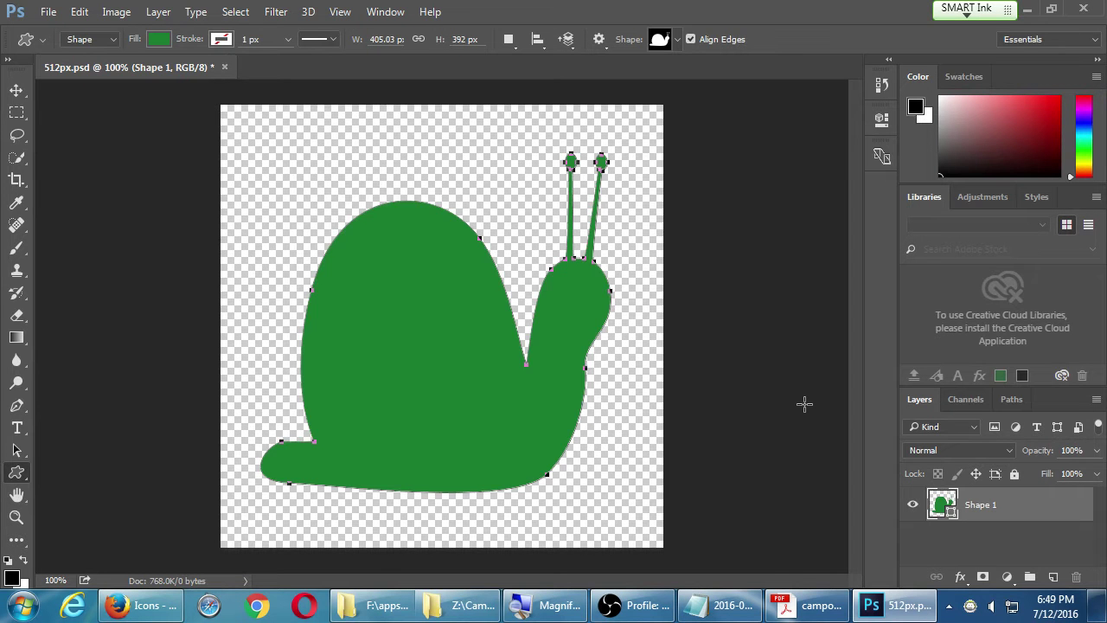
key("ctrl+z")
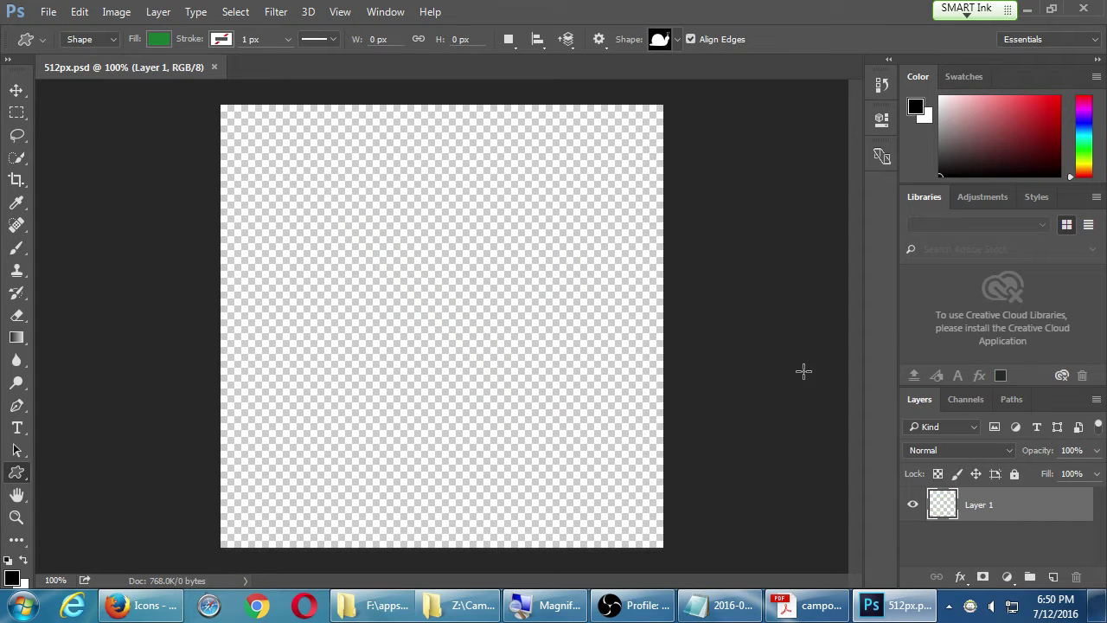
Step: Replace the current custom shapes with the All set and enlarge the shape picker to show more of them
left_click(677, 40)
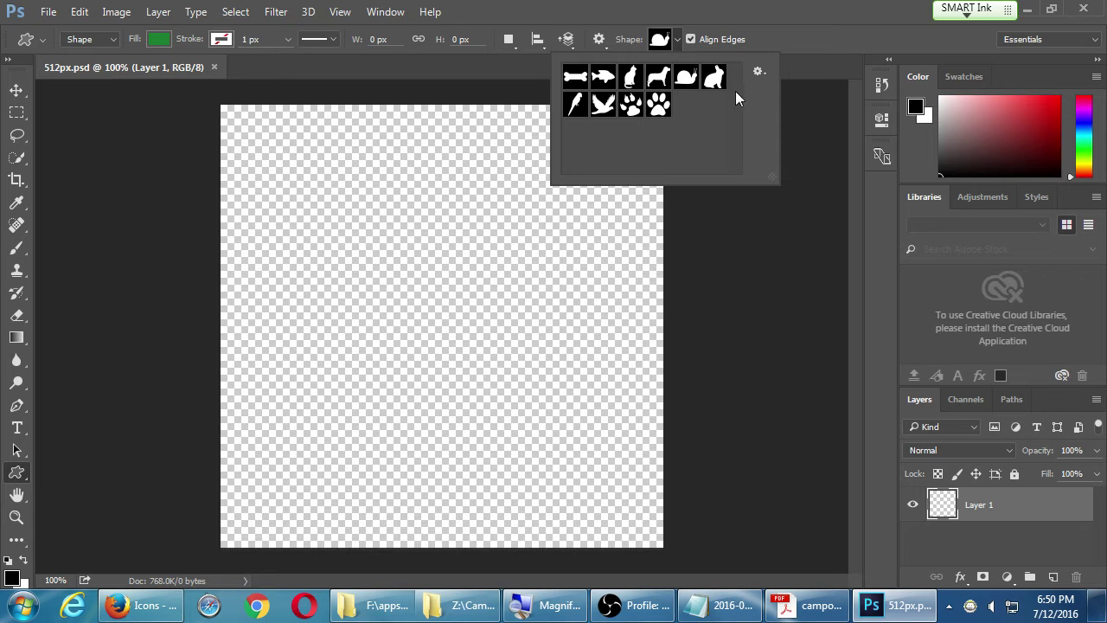
left_click(756, 73)
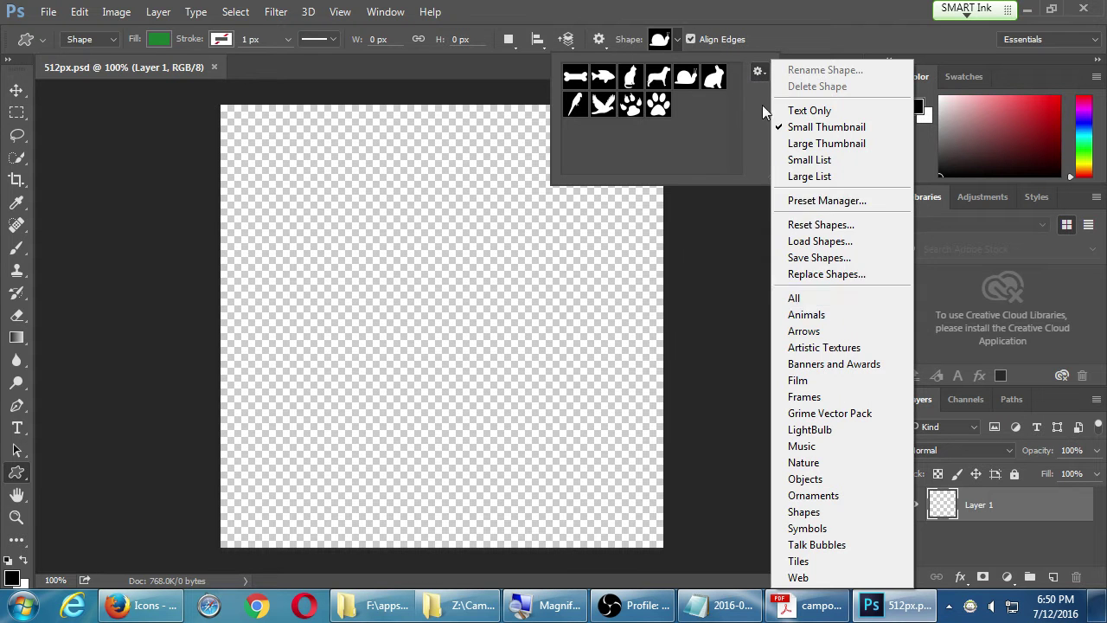
left_click(806, 298)
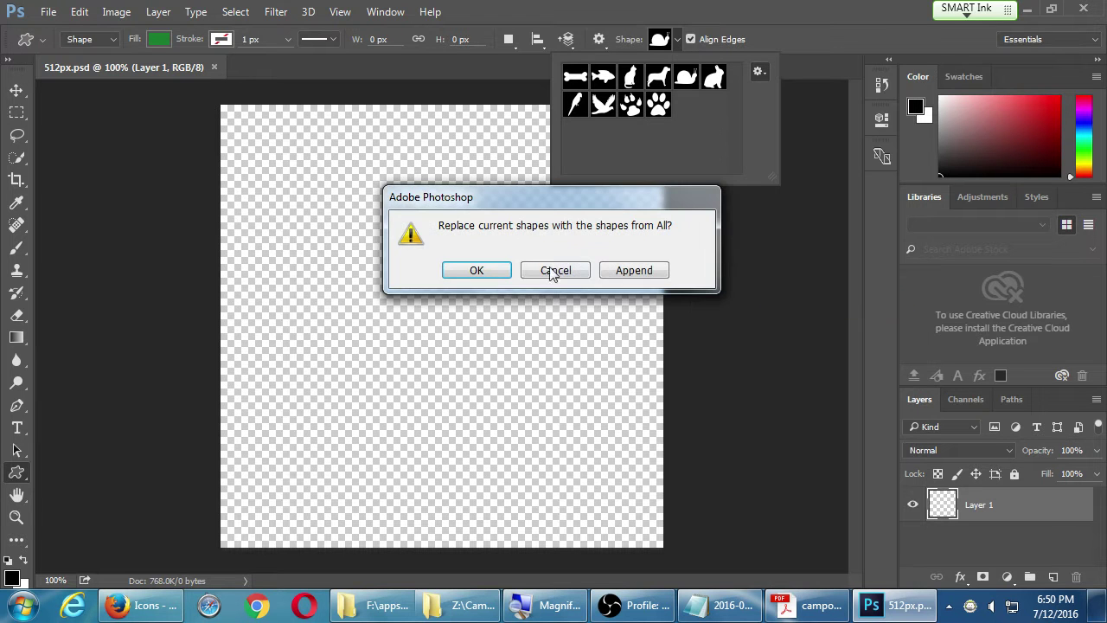
left_click(491, 270)
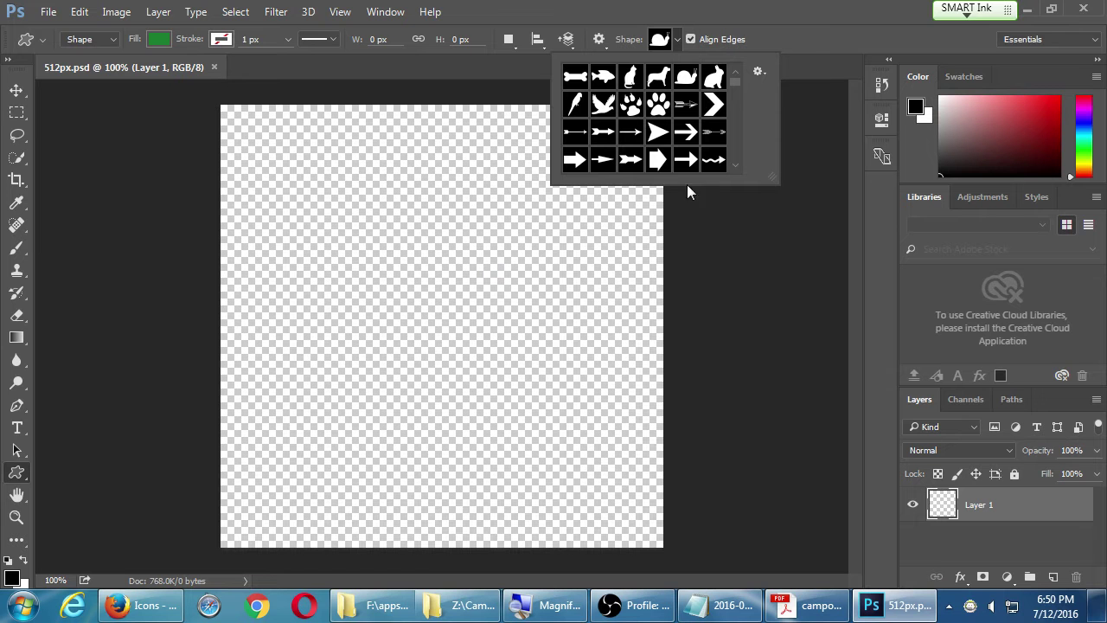
left_click(735, 165)
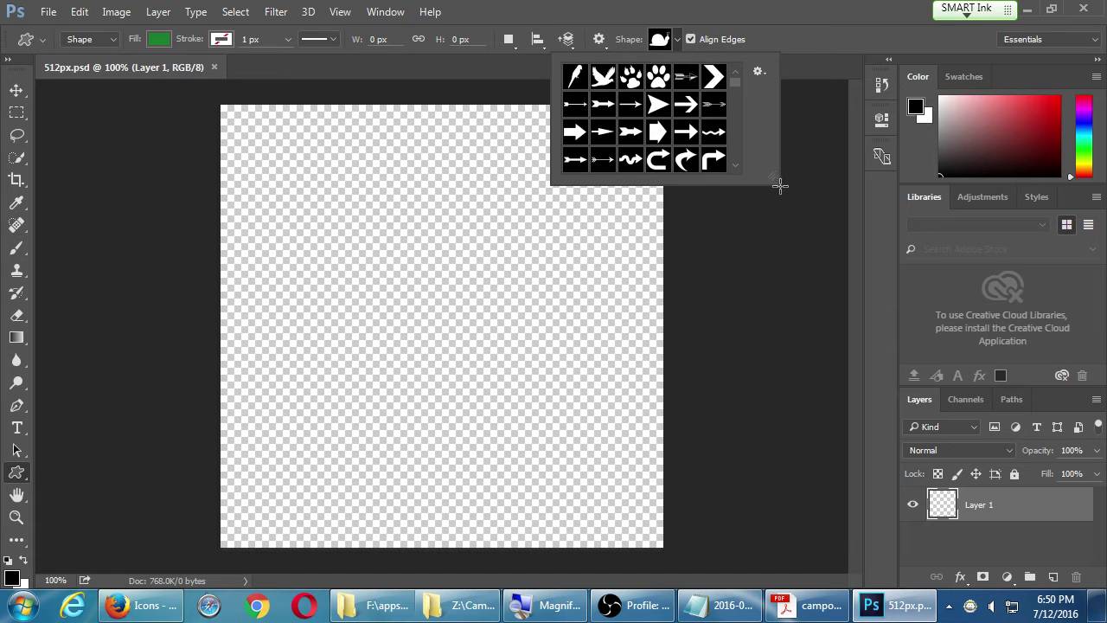
left_click_drag(773, 178, 1073, 557)
Step: Choose the airplane custom shape and draw it in green across the canvas, about 411 by 456 px
left_click(766, 413)
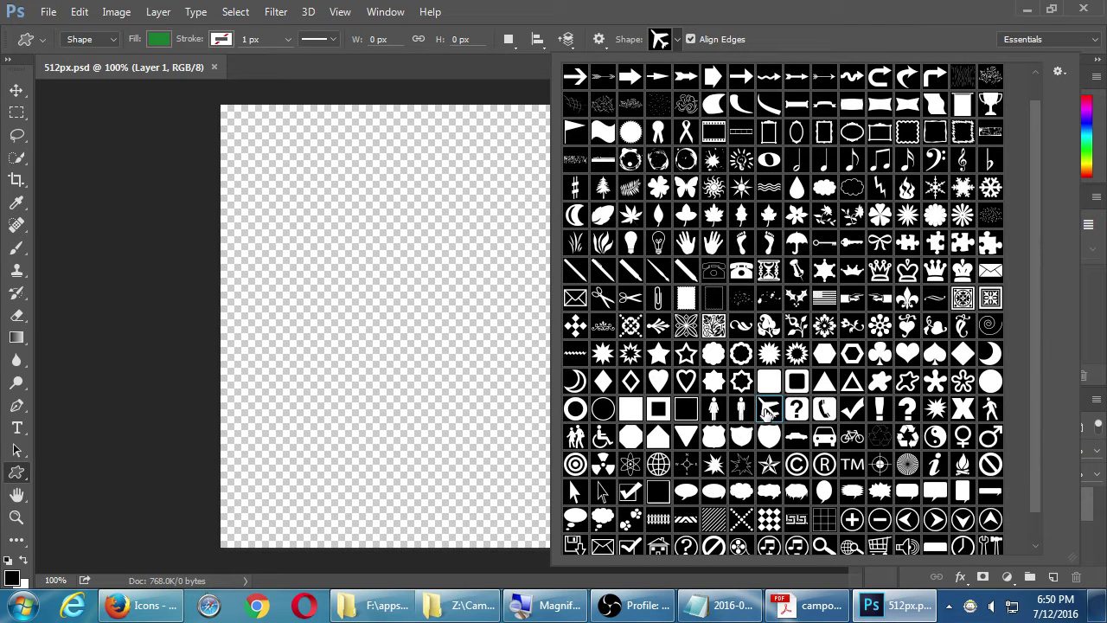
left_click(262, 129)
left_click_drag(262, 130, 616, 521)
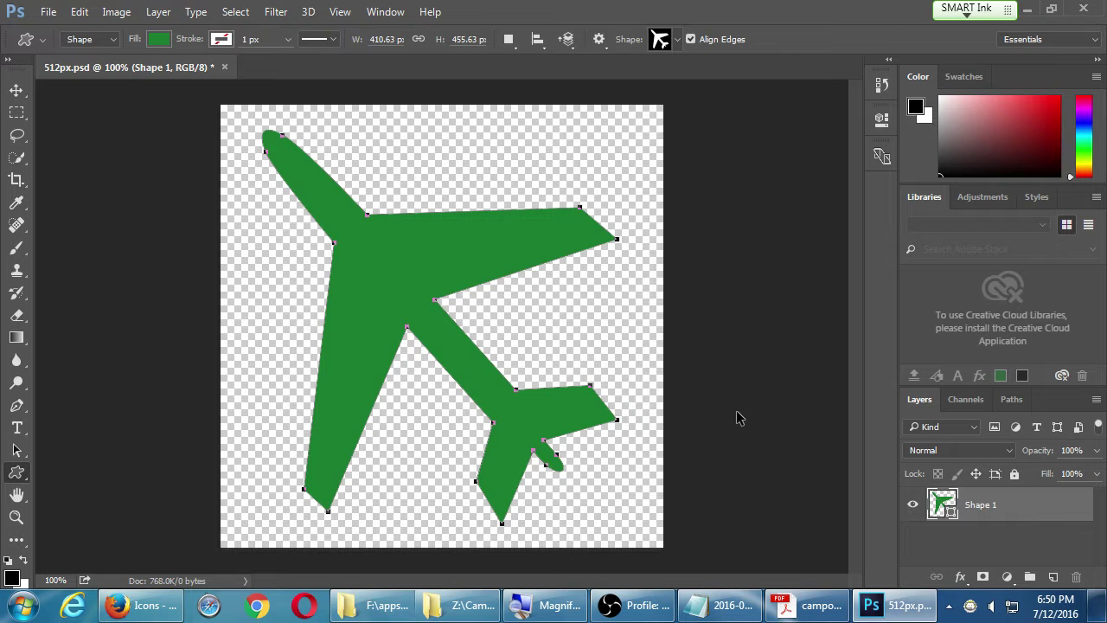
Step: Undo the green airplane shape and briefly display the layer style presets before returning to Libraries
key("ctrl+z")
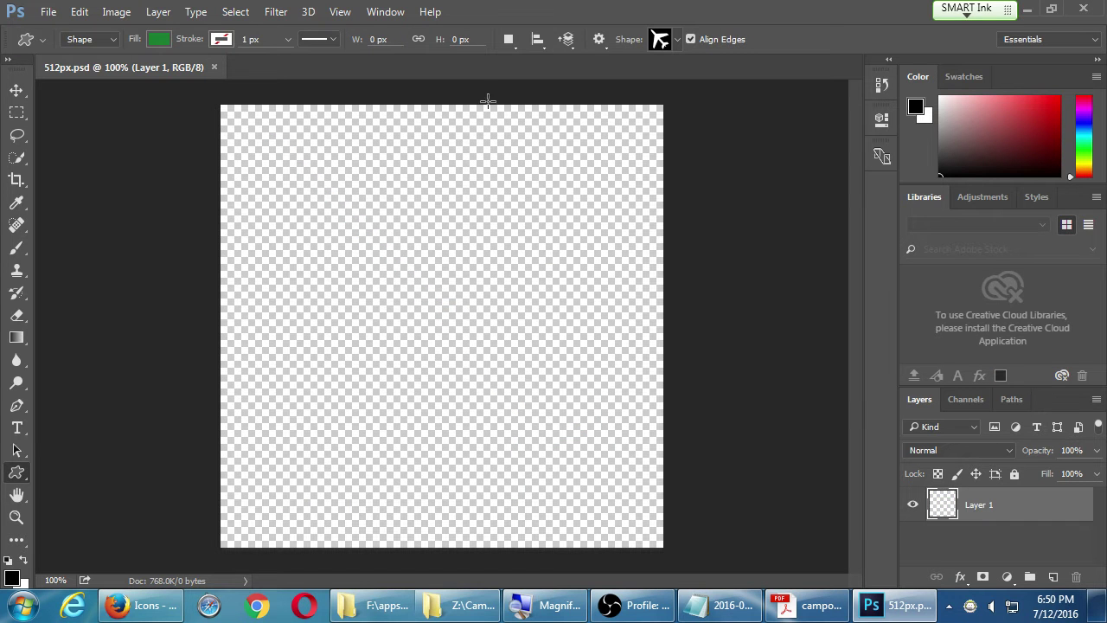
left_click(384, 11)
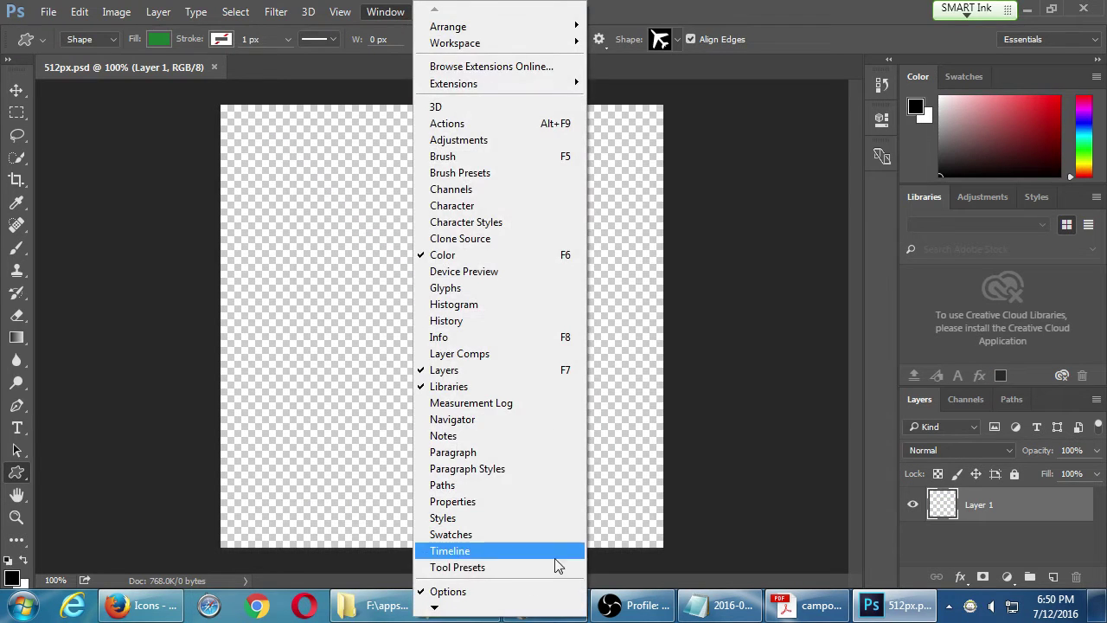
left_click(506, 518)
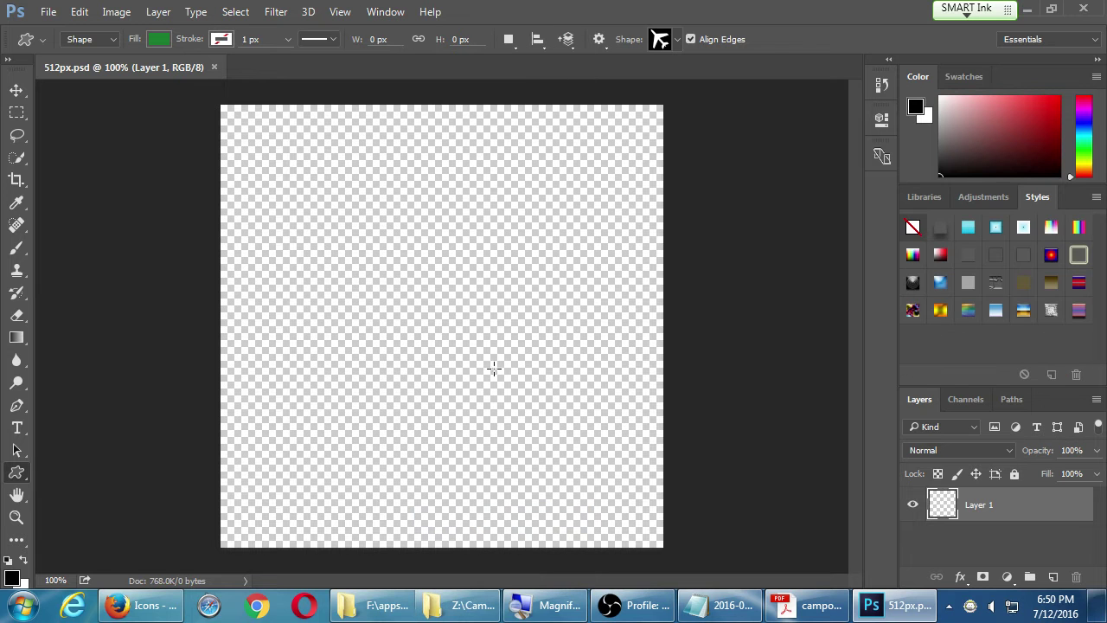
left_click(921, 196)
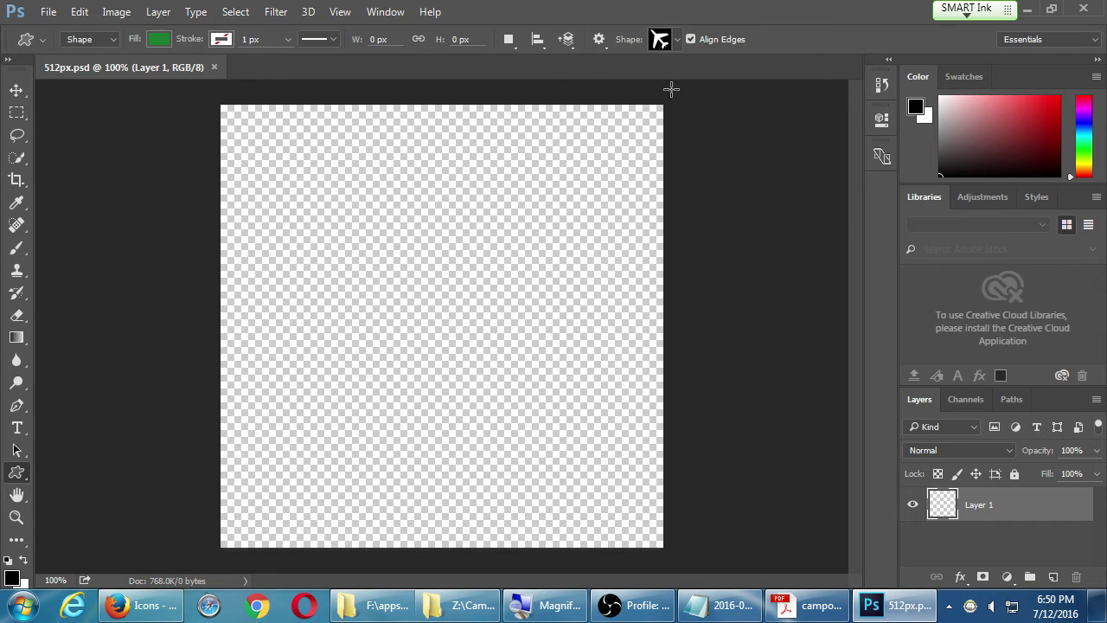
Step: Draw the airplane in green, about 434 by 464 px, and in light yellow, about 318 by 300 px, undoing each one
left_click_drag(246, 125, 621, 524)
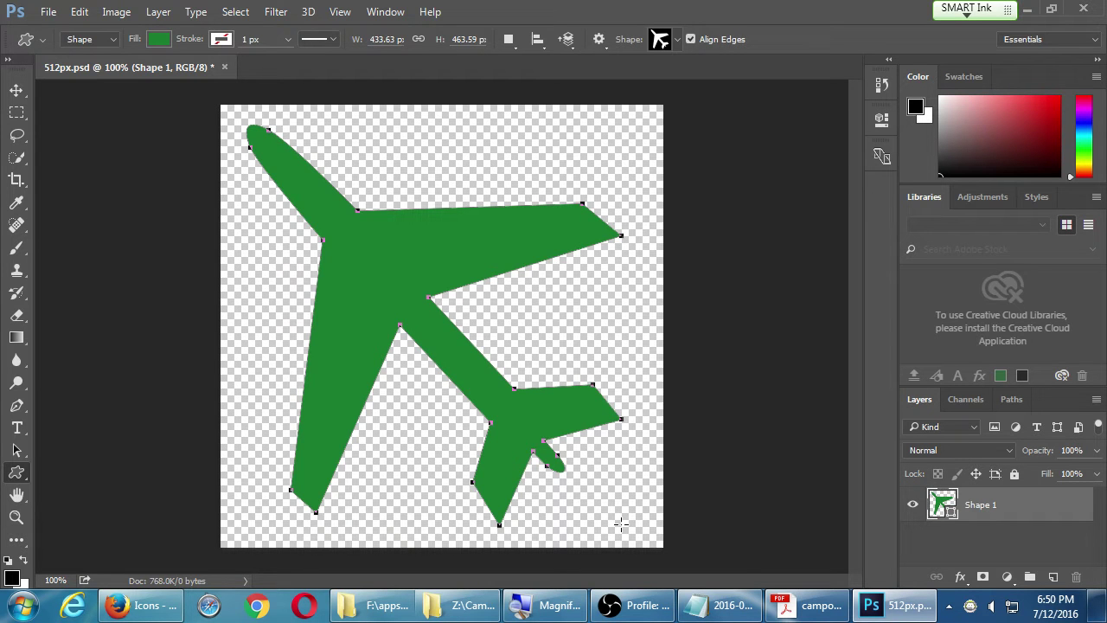
key("ctrl+z")
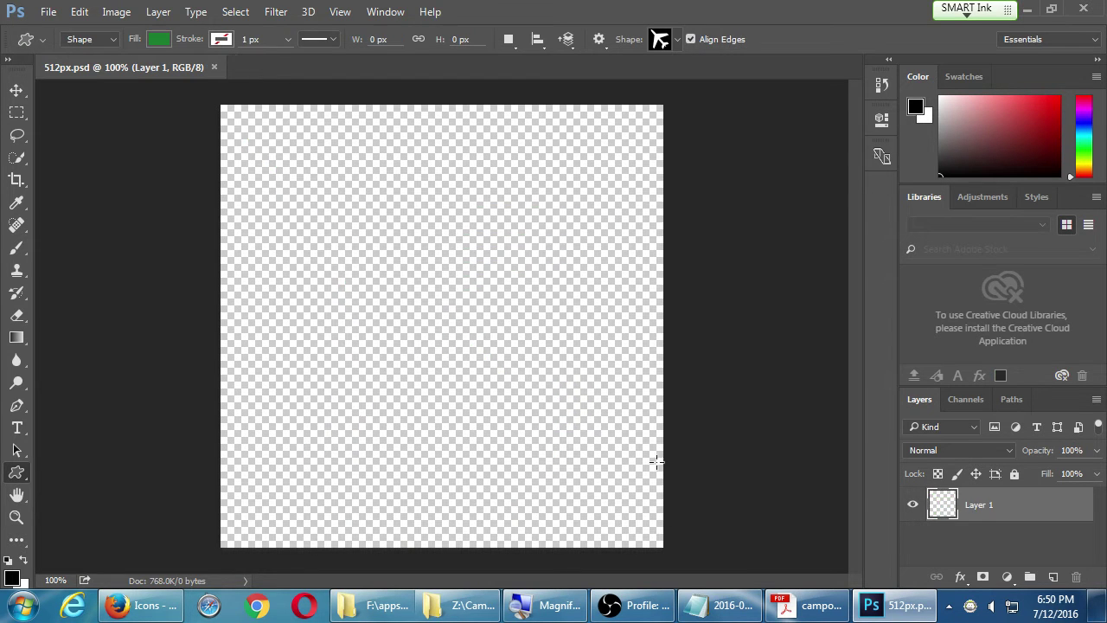
left_click(157, 42)
left_click(131, 208)
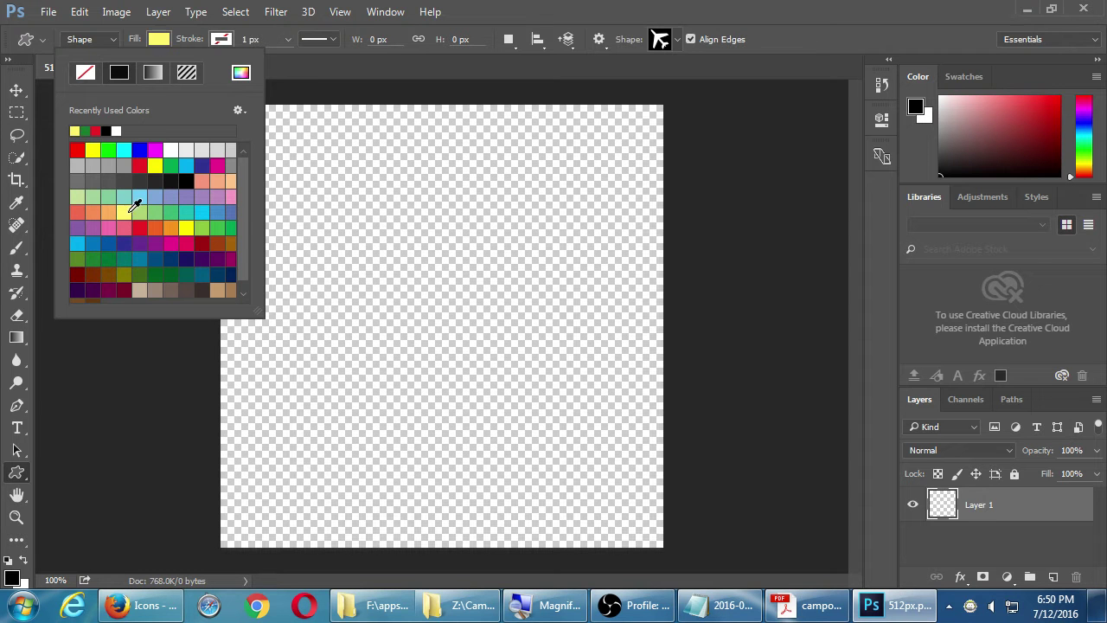
left_click_drag(296, 183, 574, 436)
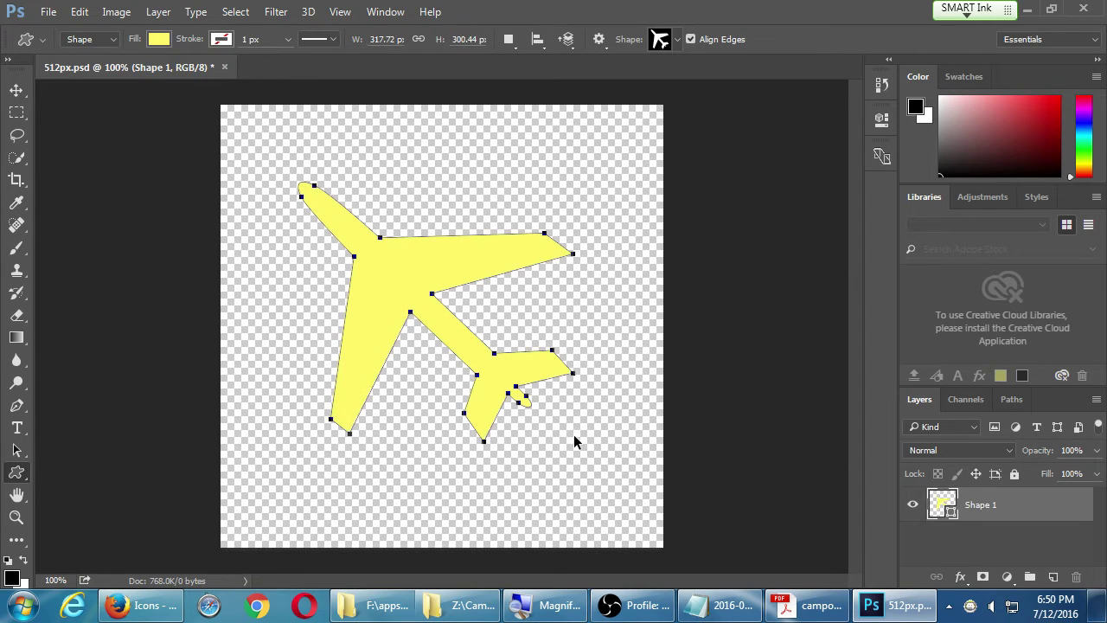
key("ctrl+z")
Step: Examine the solid colour options and the Color Picker for the shape's fill
left_click(159, 43)
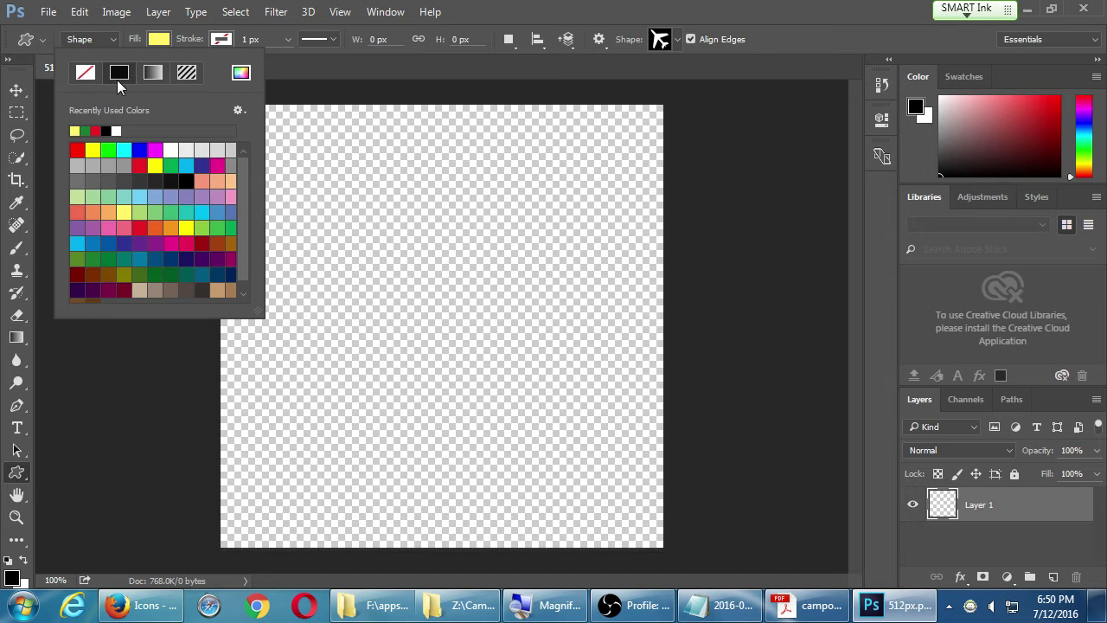
key("Escape")
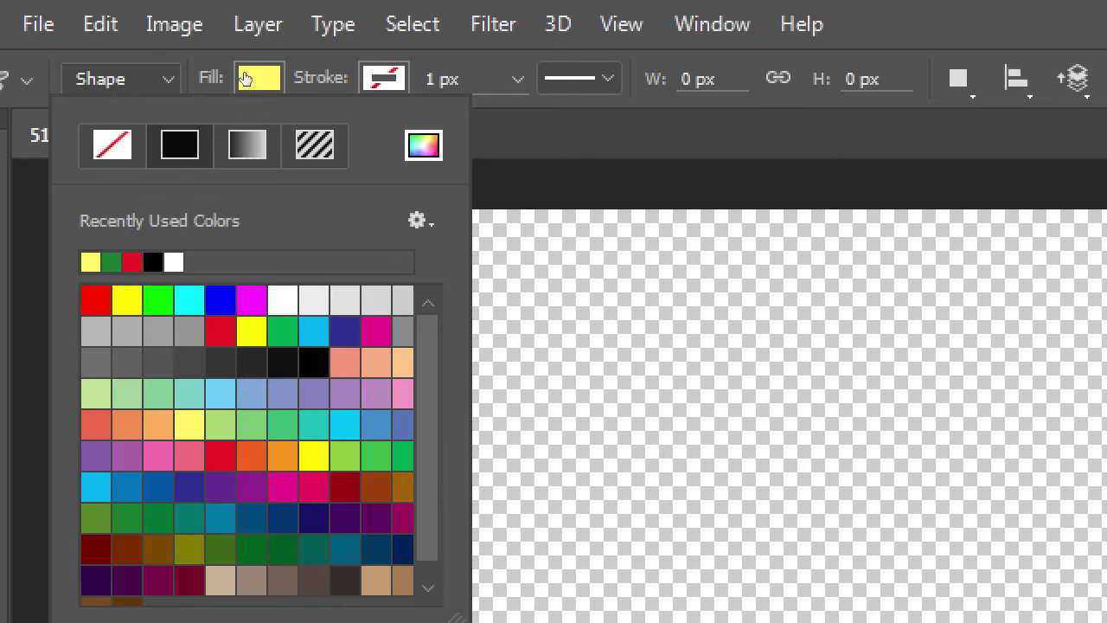
left_click(245, 79)
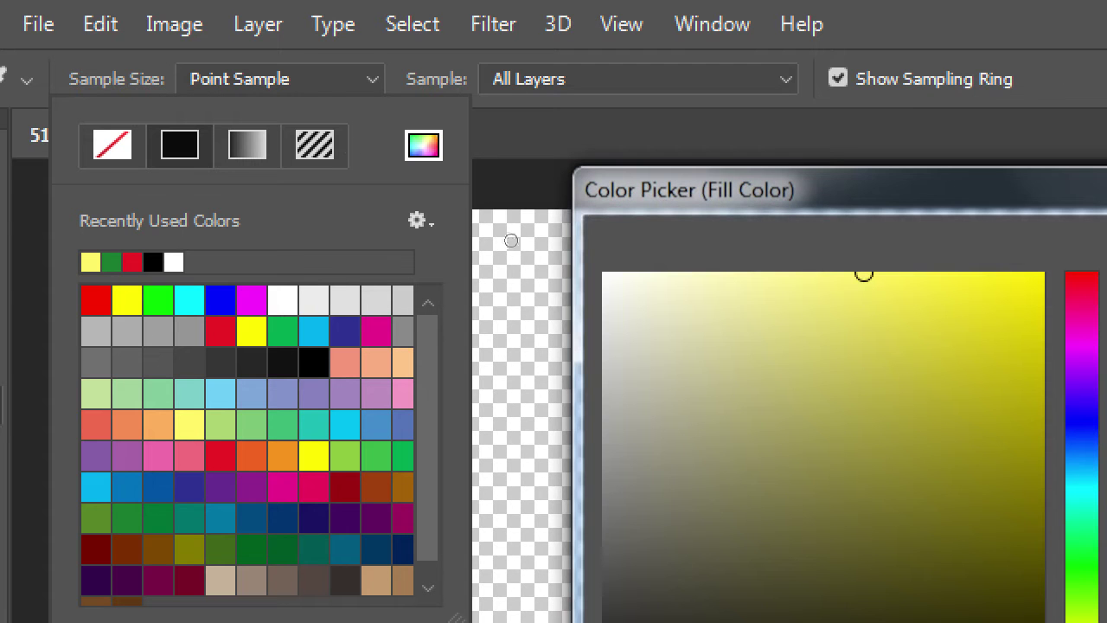
key("Return")
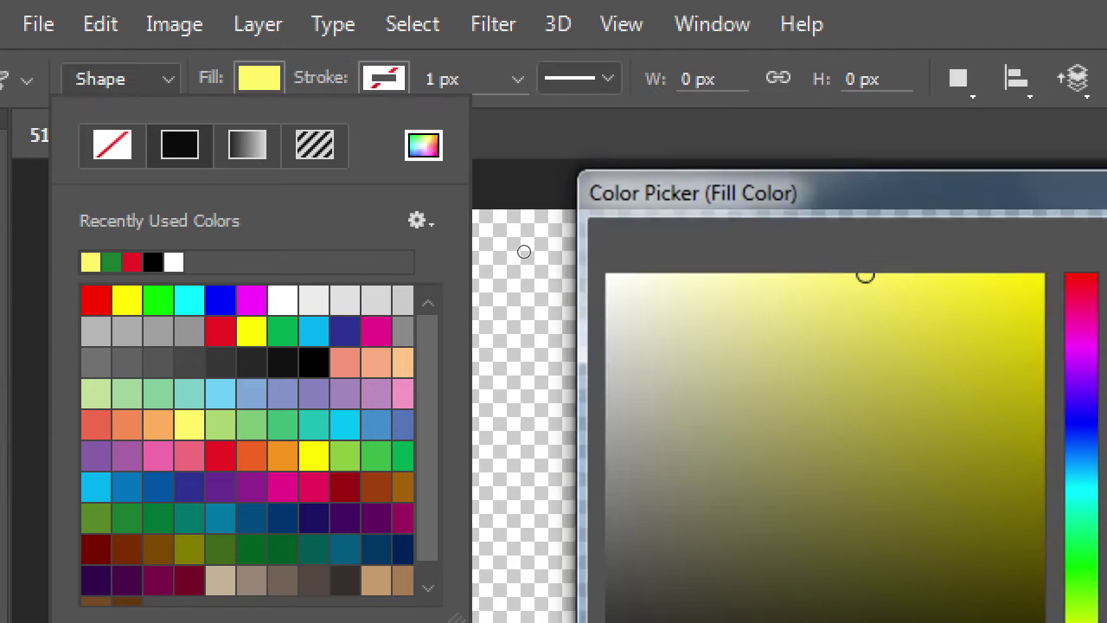
Step: Fill the custom shape with the red-to-green gradient preset, draw the airplane about 354 by 326 px and undo it
left_click(246, 145)
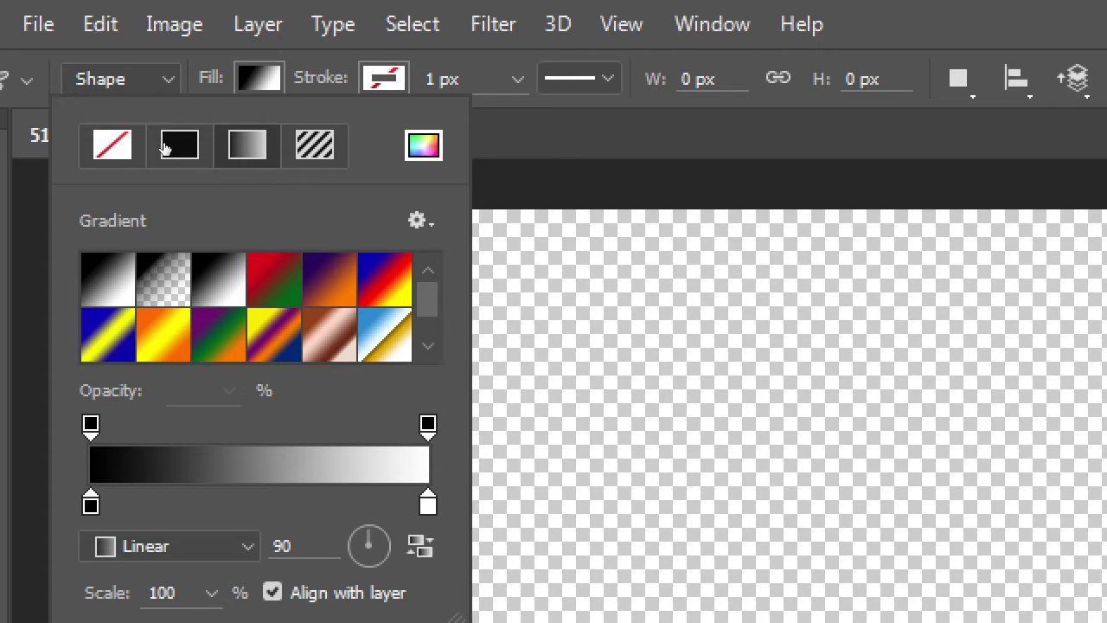
left_click(273, 278)
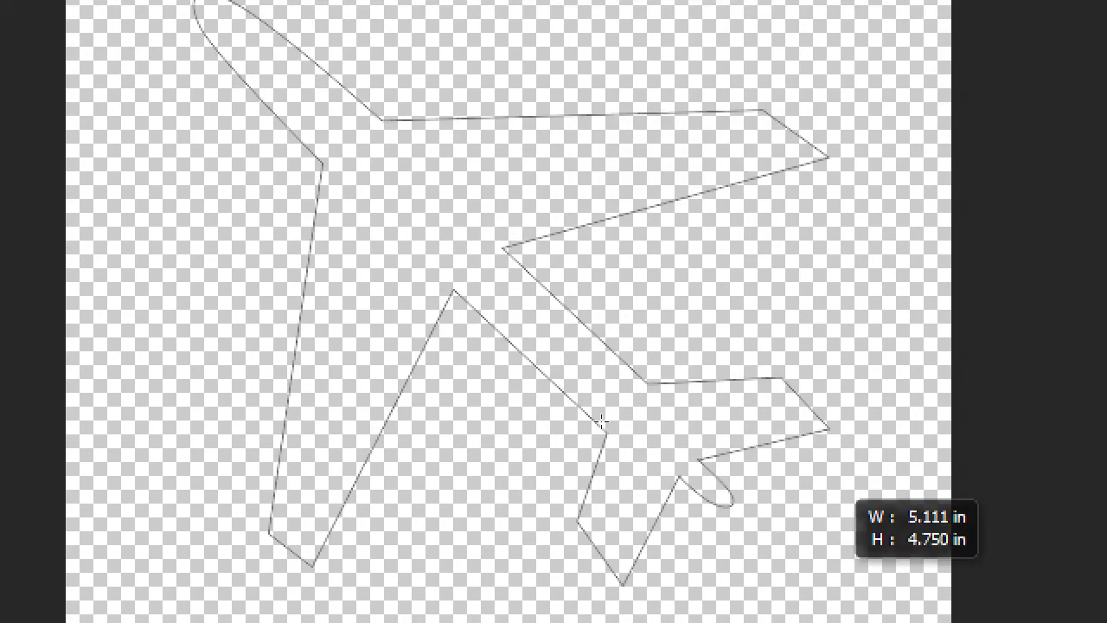
left_click_drag(601, 421, 589, 407)
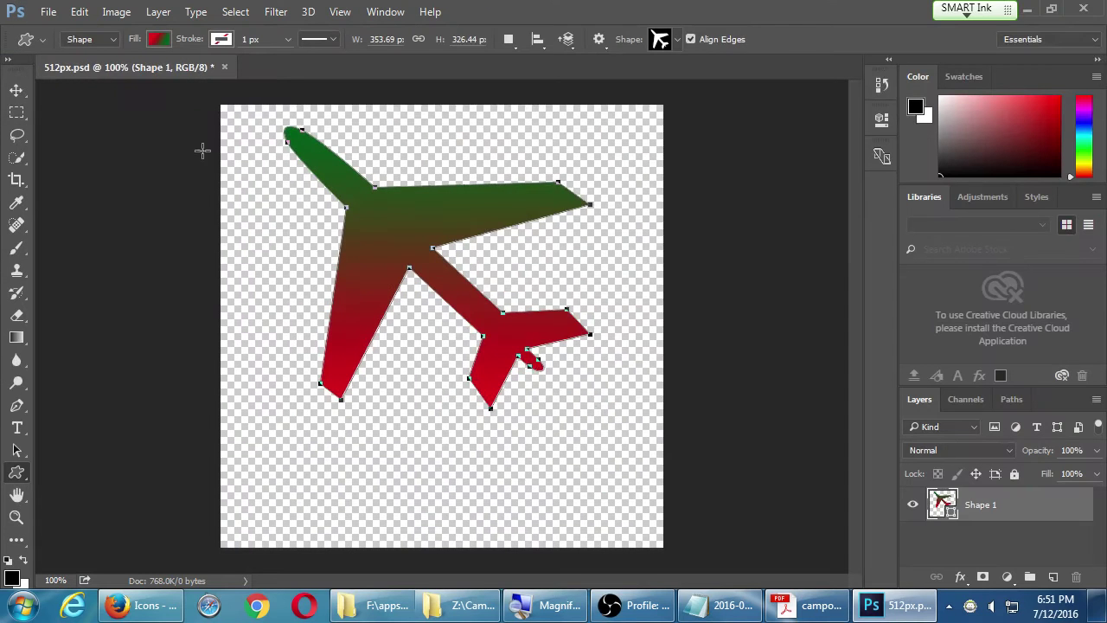
key("ctrl+z")
Step: Restore the solid light yellow fill, and draw the airplane about 326 by 410 px and undo it
left_click(163, 43)
left_click(163, 37)
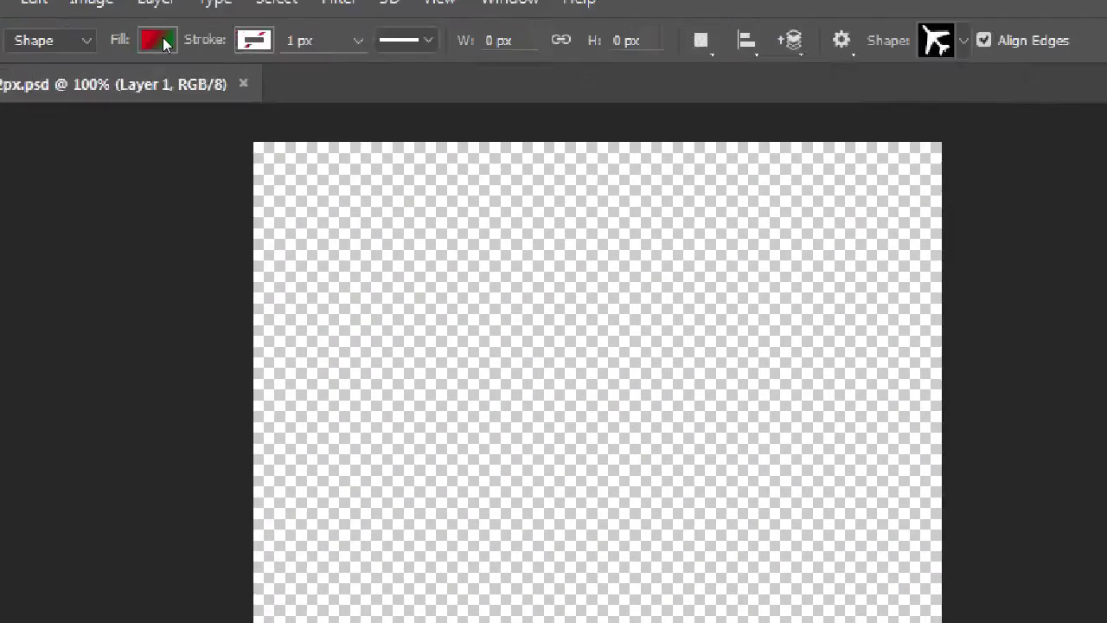
left_click(163, 40)
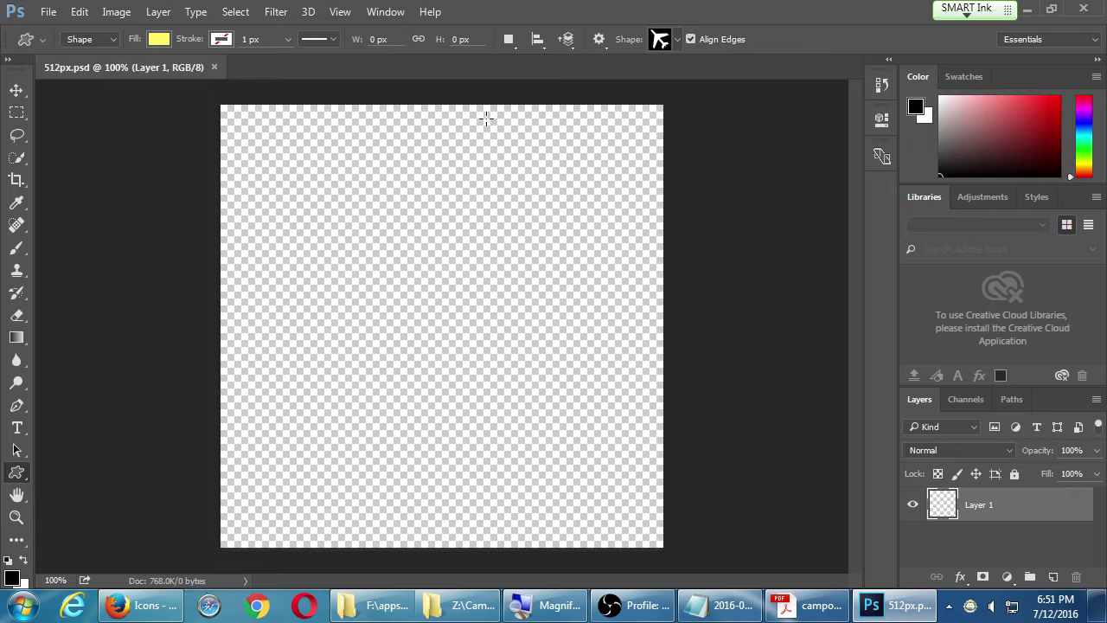
left_click_drag(290, 145, 569, 493)
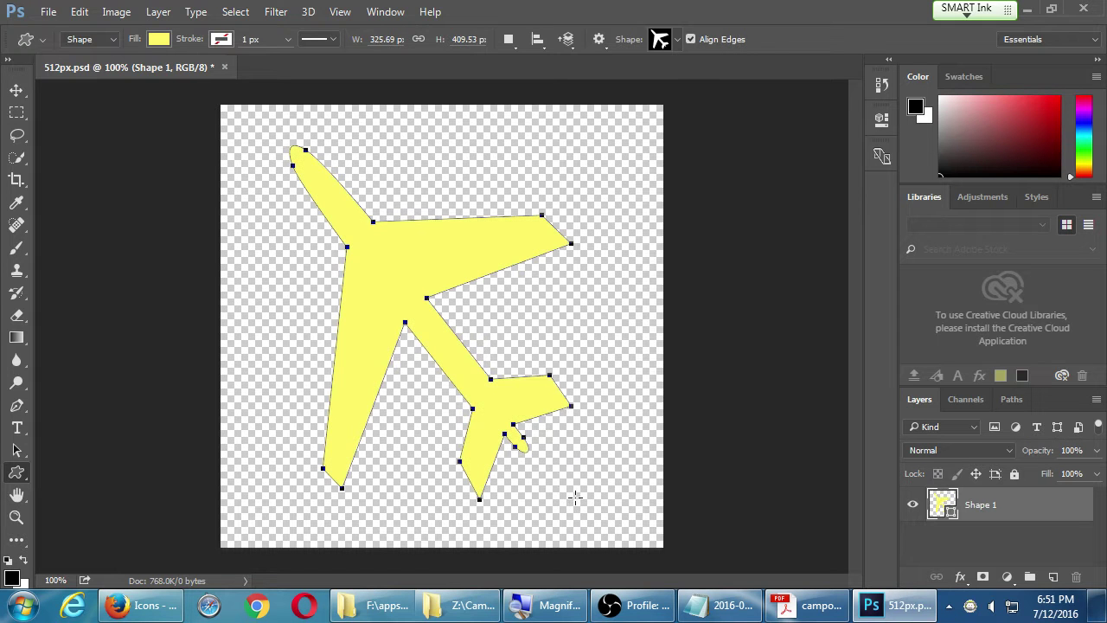
key("ctrl+z")
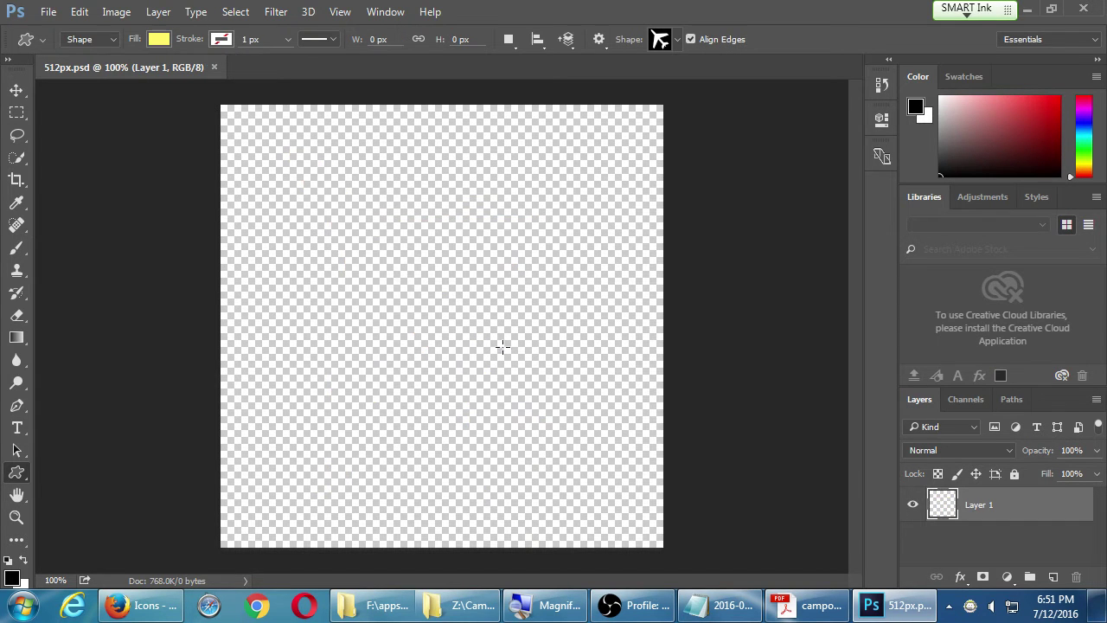
Step: Apply the light blue multi-stroke style preset to Layer 1 and draw the airplane on it, about 388 by 443 px
left_click(385, 12)
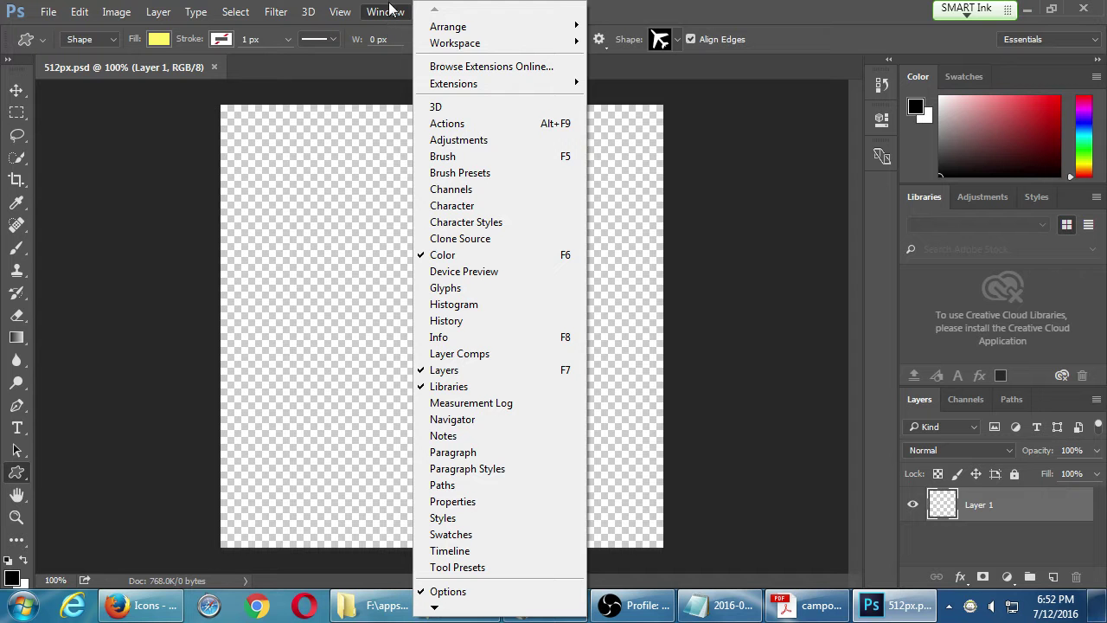
left_click(390, 12)
left_click(390, 12)
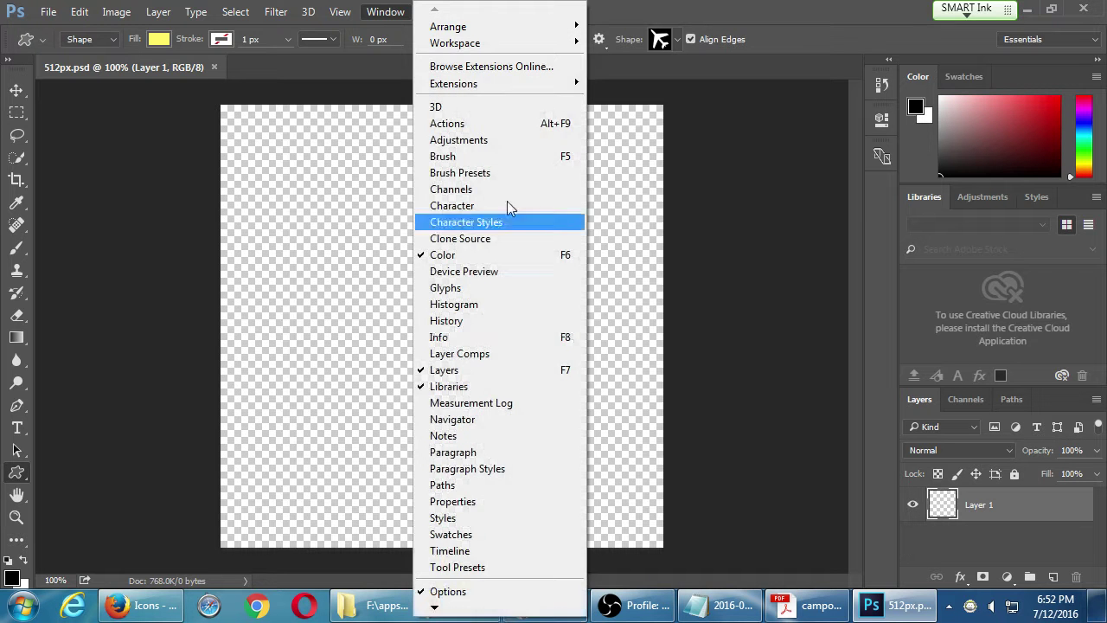
left_click(517, 517)
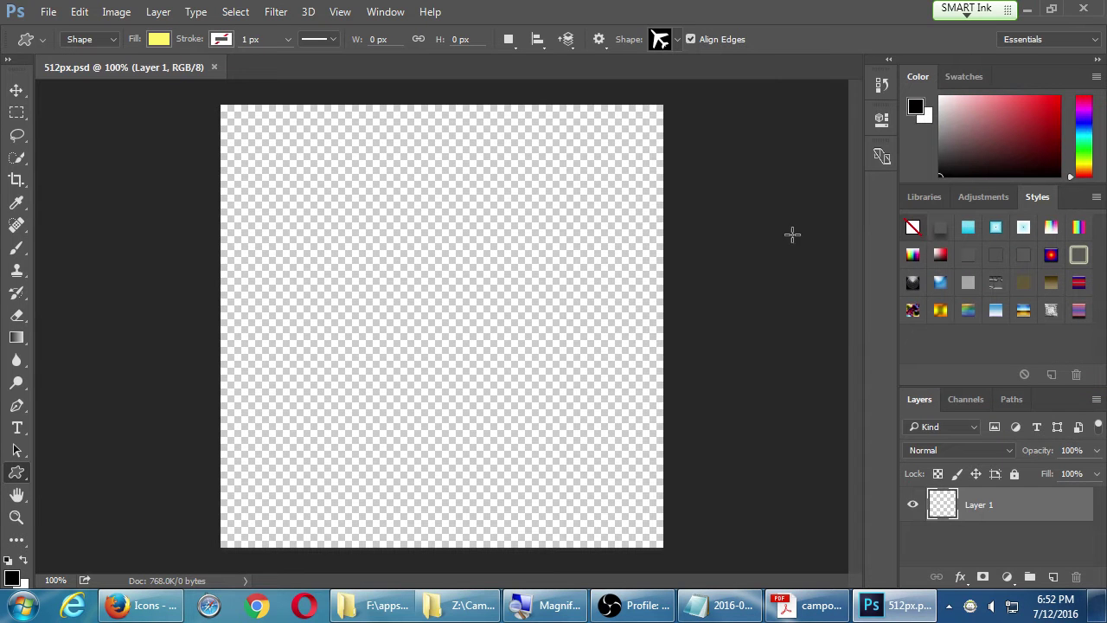
left_click(995, 228)
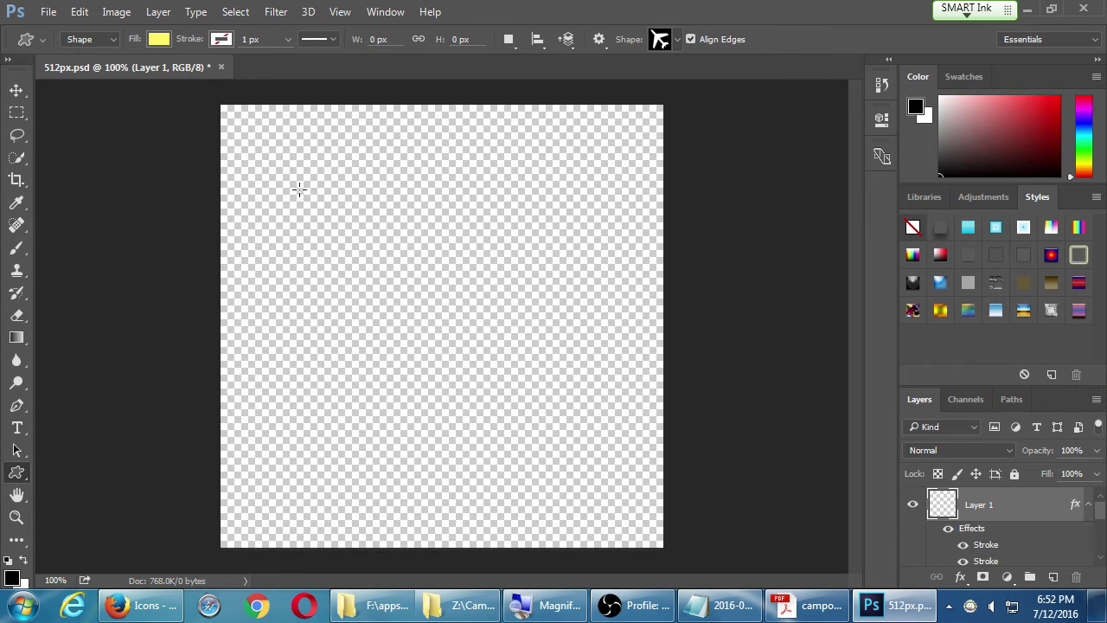
left_click_drag(254, 131, 589, 510)
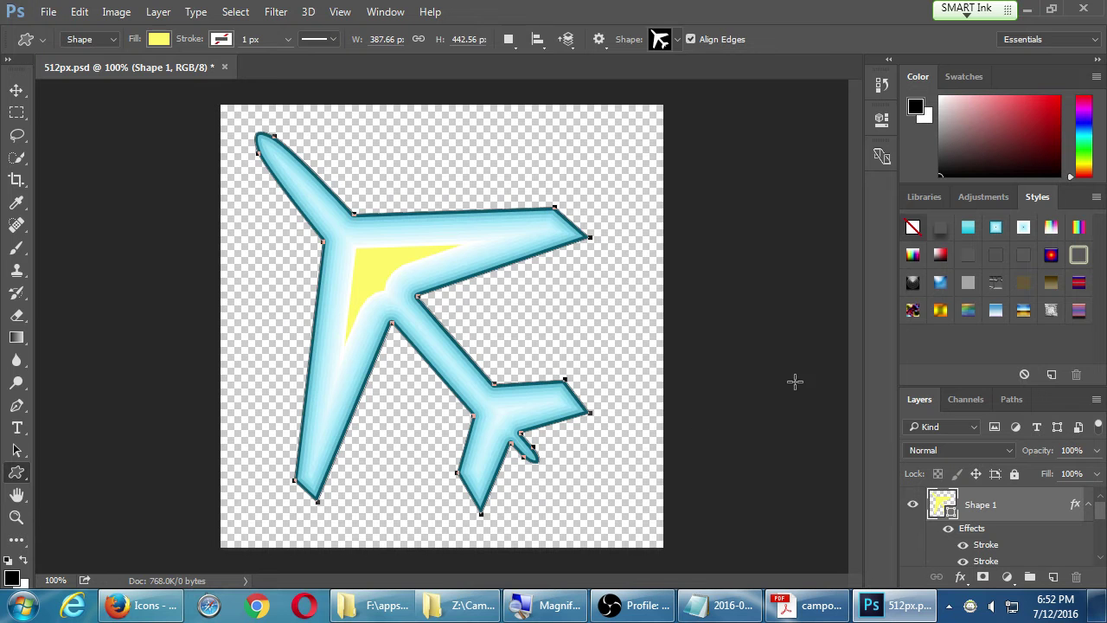
Step: Try a series of style presets on the airplane, including the red-blue radial, red-black gradient and orange-gold satin ones, ending with the rainbow pattern
left_click(1050, 254)
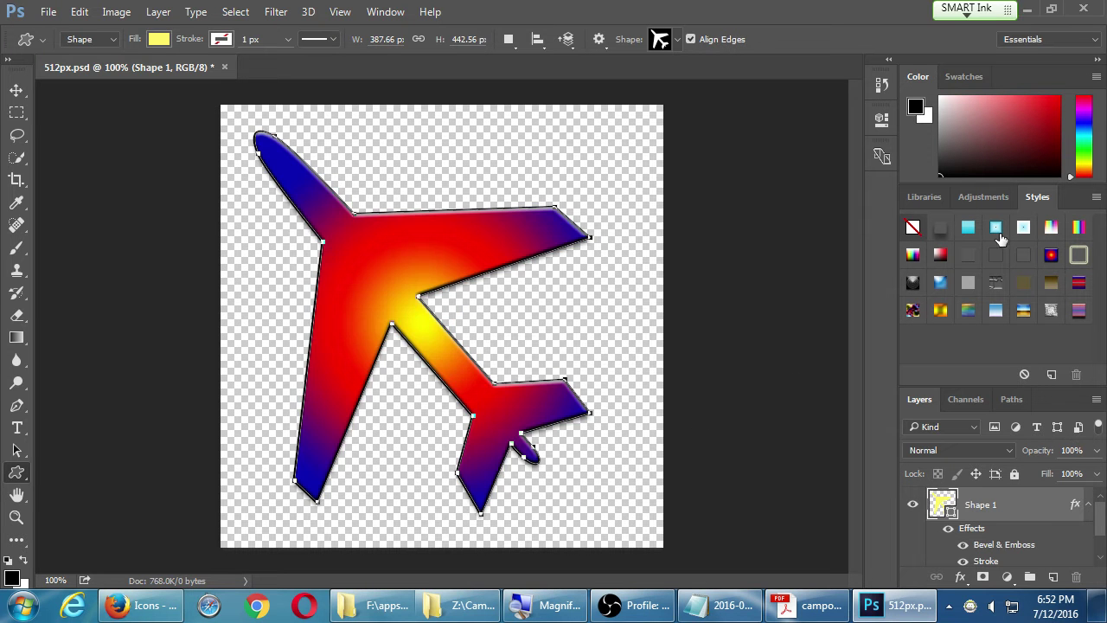
left_click(969, 229)
left_click(932, 254)
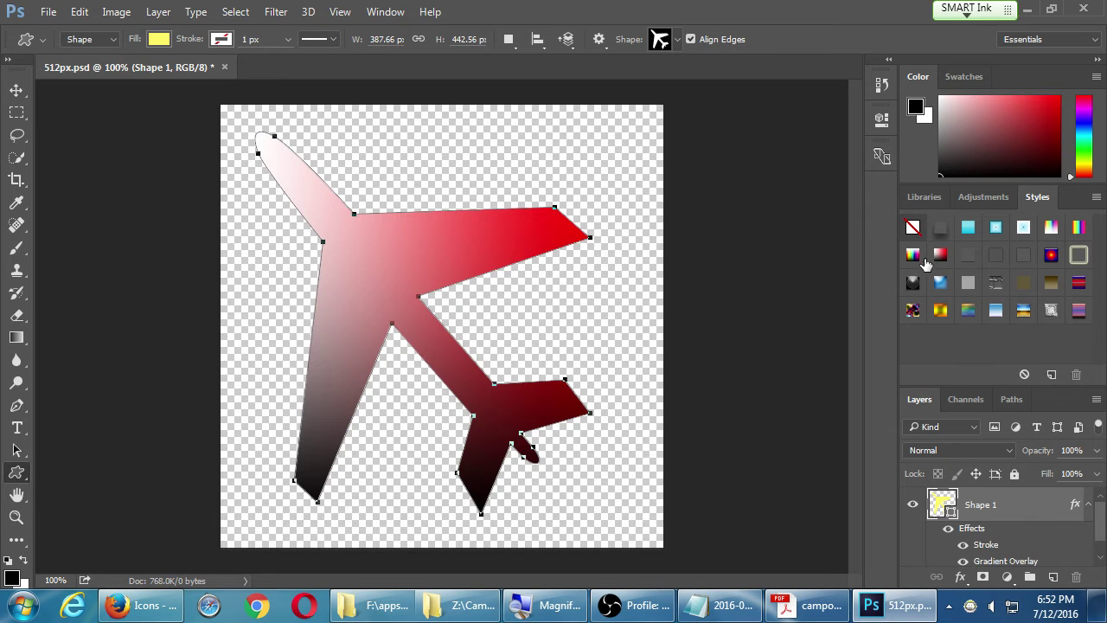
left_click(913, 254)
left_click(908, 281)
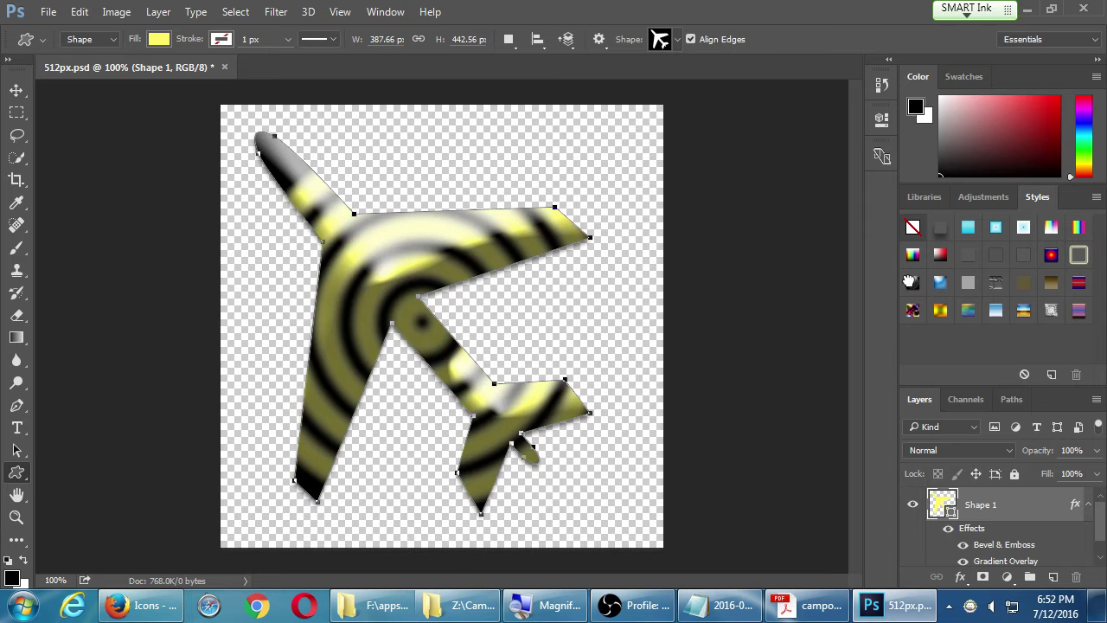
left_click(940, 310)
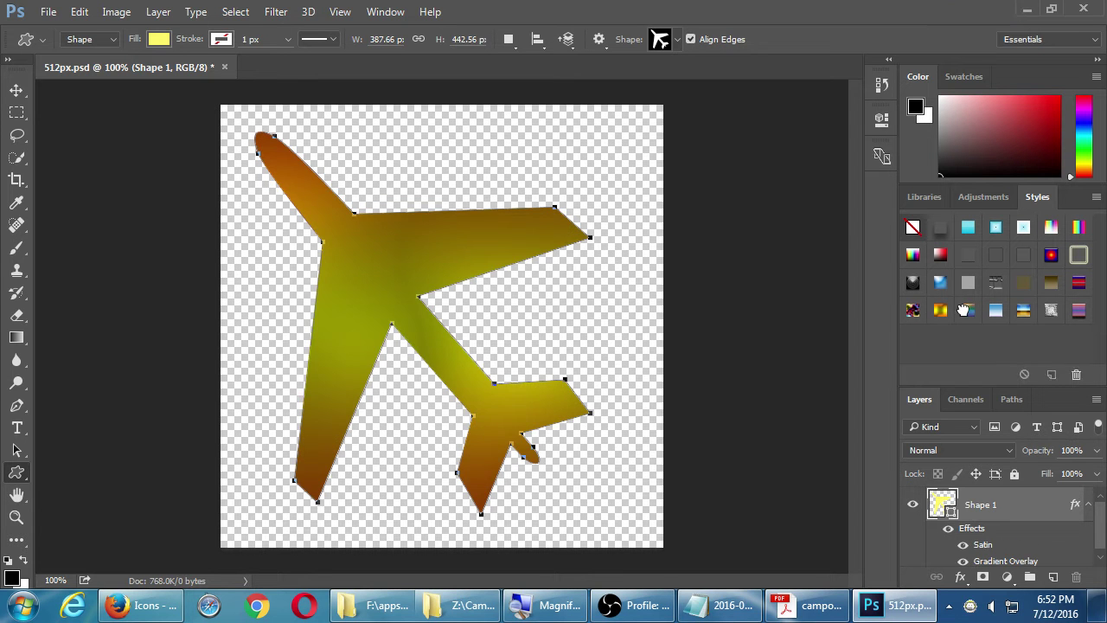
left_click(965, 311)
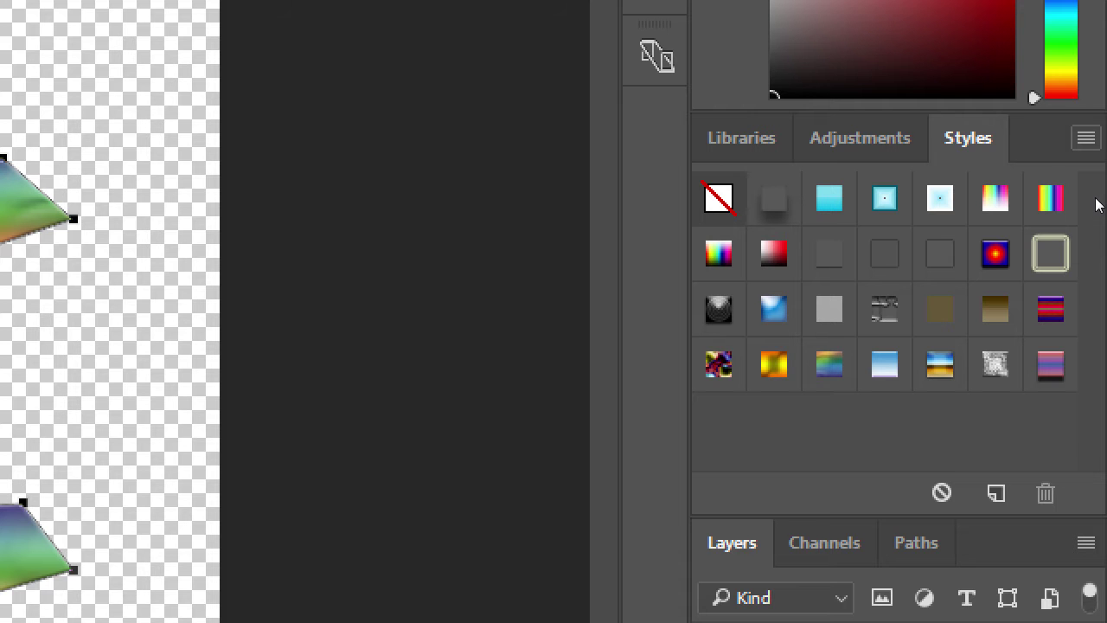
Step: Replace the current style presets with the KS Styles set
left_click(1086, 138)
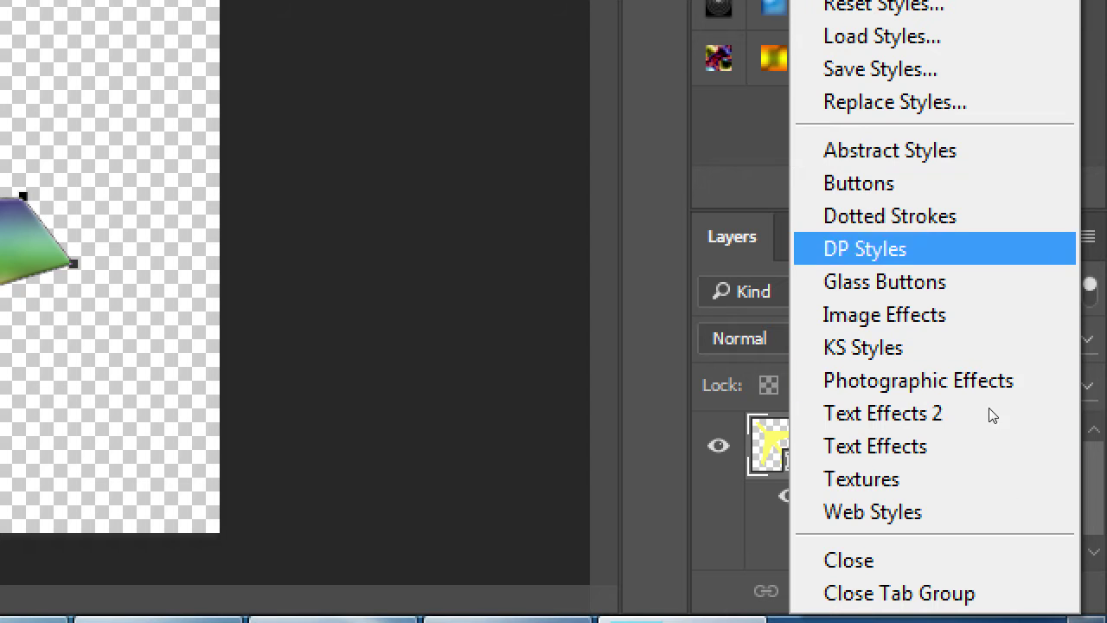
key("Down")
key("Down")
key("Down")
key("Return")
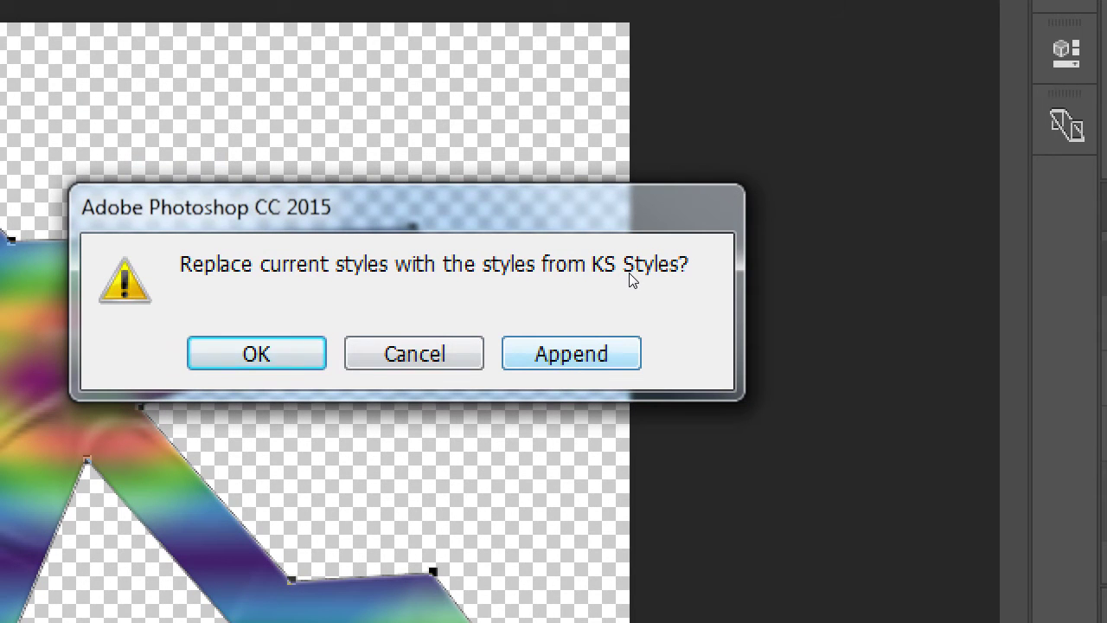
left_click_drag(639, 202, 739, 193)
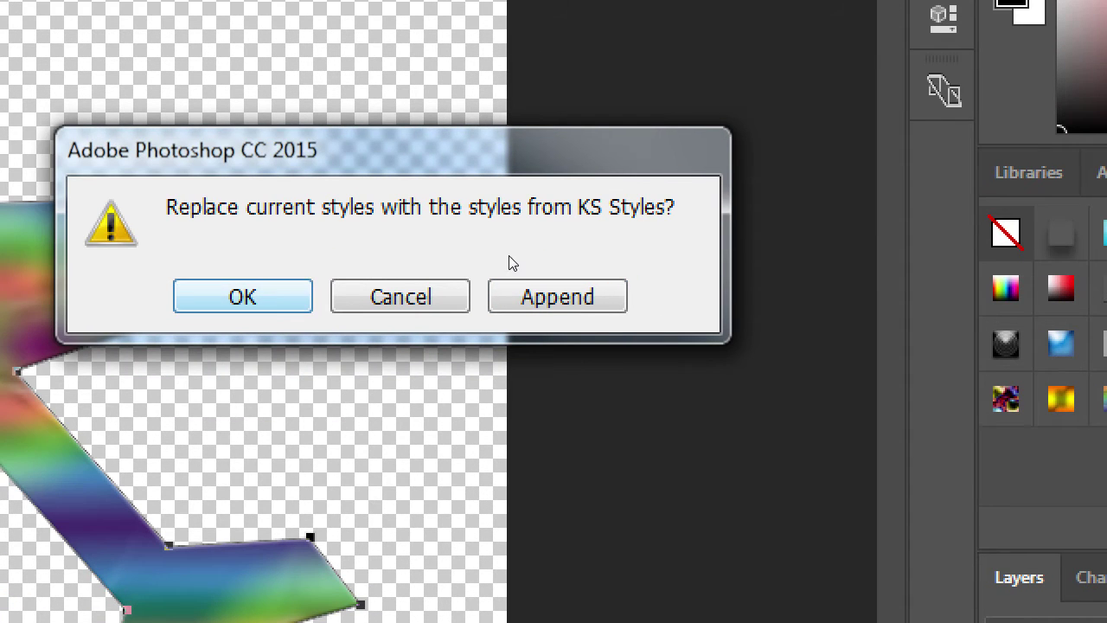
key("Return")
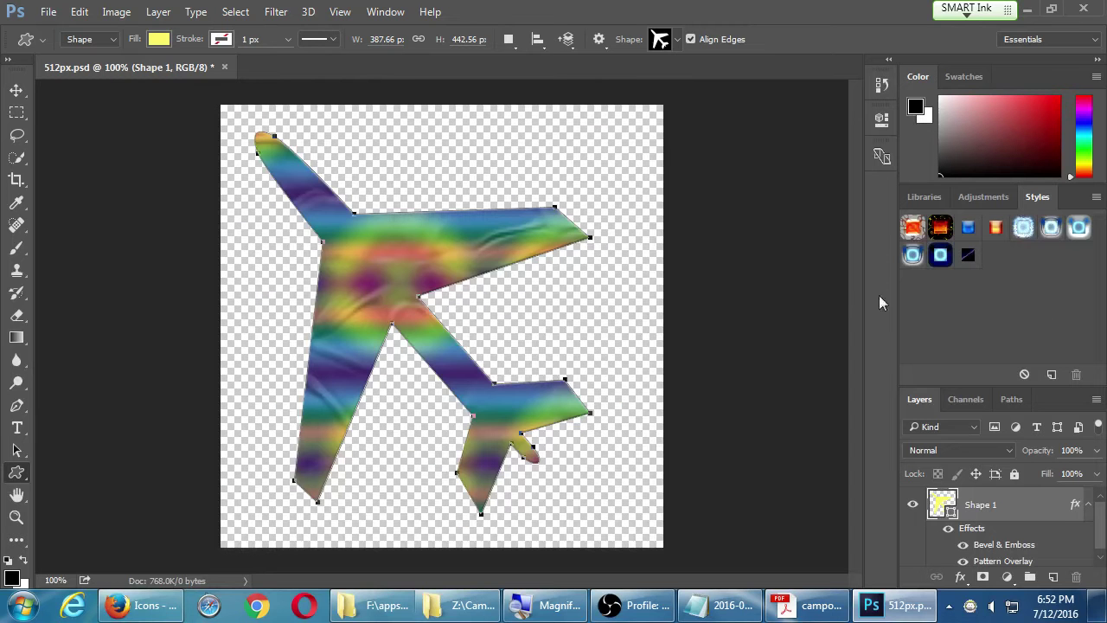
Step: Apply the fiery black and orange KS style to the airplane and undo back to the orange-gold satin style
left_click(939, 227)
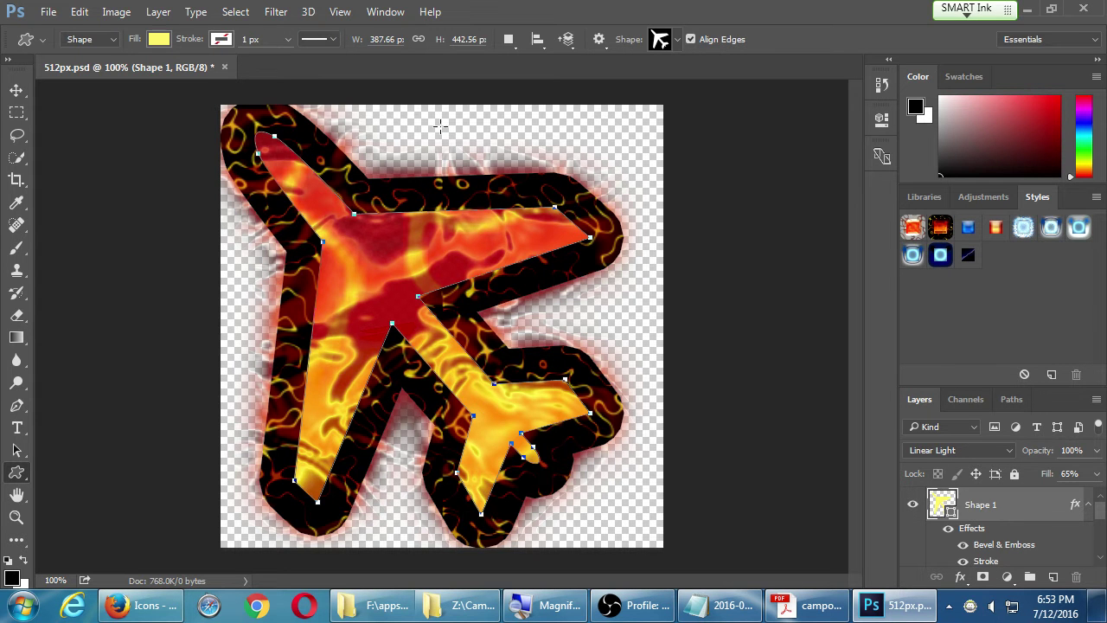
key("ctrl+z")
key("ctrl+alt+z")
key("ctrl+alt+z")
key("ctrl+alt+z")
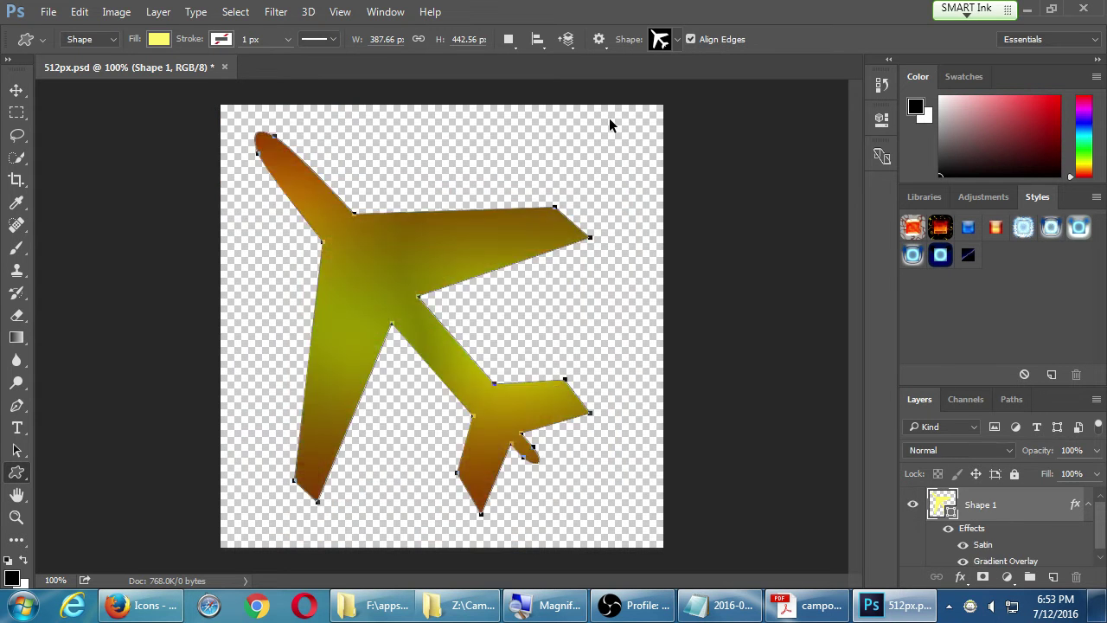
Step: Step back through the airplane's style changes to the light blue multi-stroke style
key("ctrl+alt+z")
key("ctrl+alt+z")
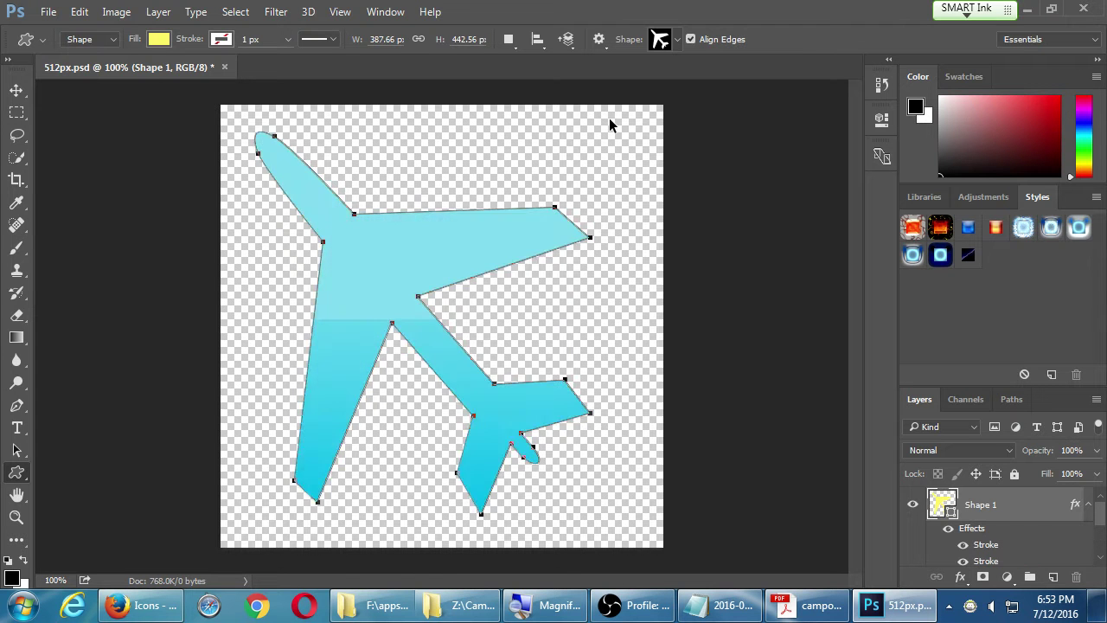
key("ctrl+alt+z")
key("ctrl+alt+z")
key("ctrl+alt+z")
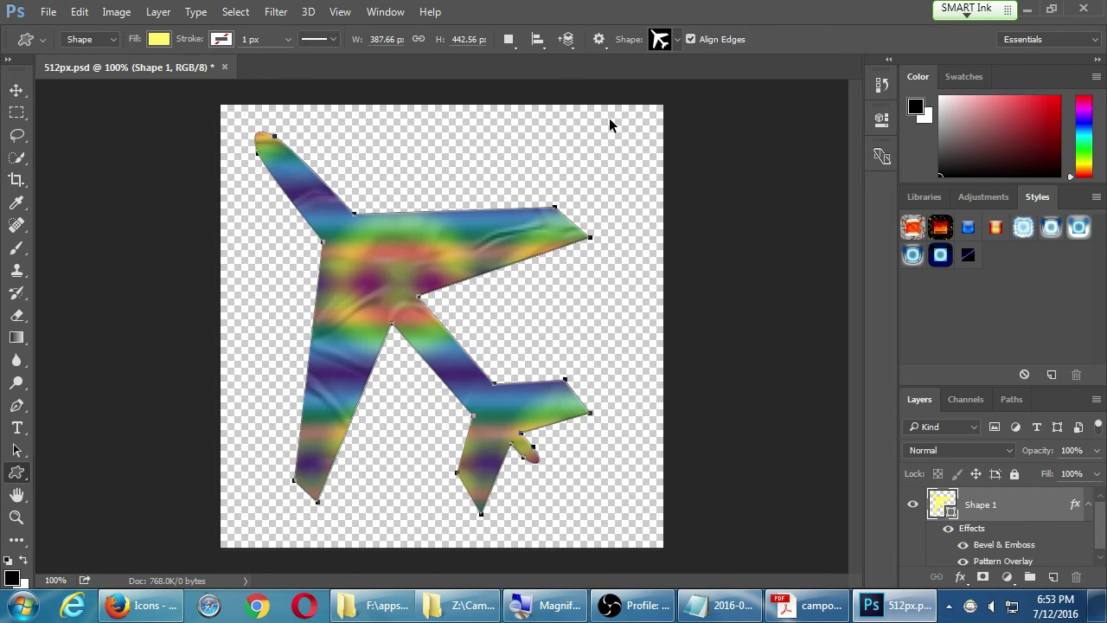
key("ctrl+z")
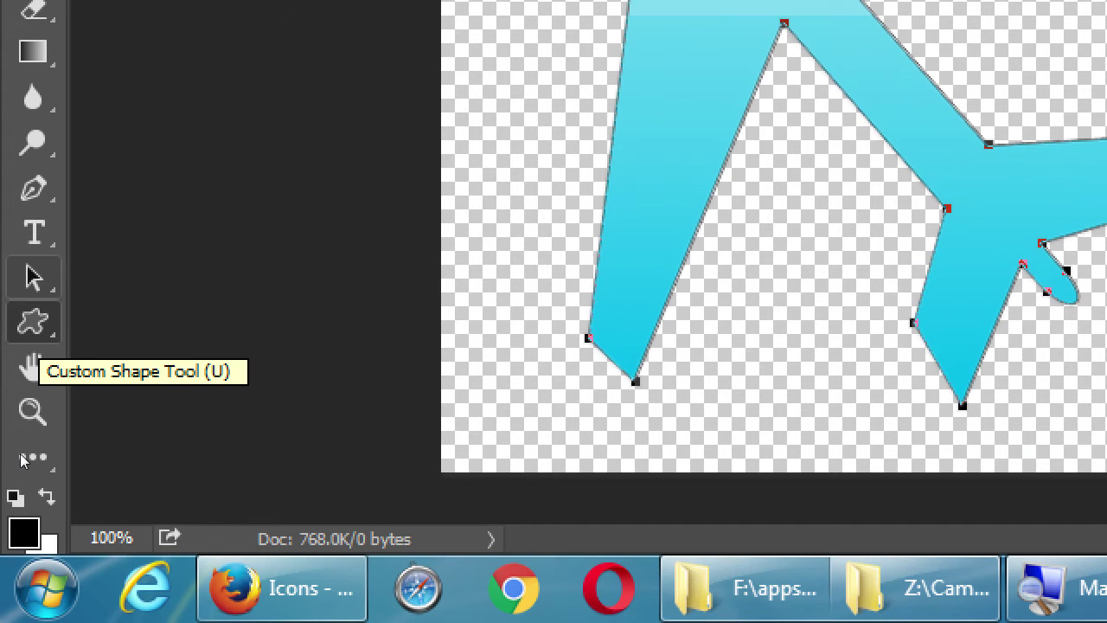
Step: With the Direct Selection tool, move the two nose-to-wing anchor points inward and extend the upper wing's tip, widening the airplane to about 449 px
right_click(33, 276)
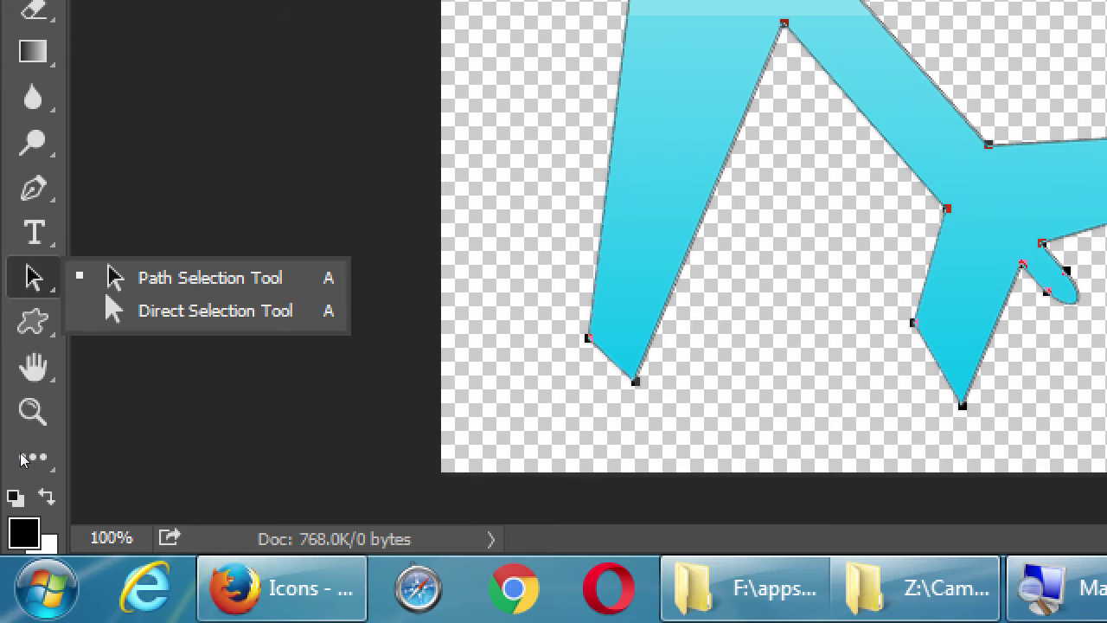
key("Escape")
key("Escape")
right_click(32, 276)
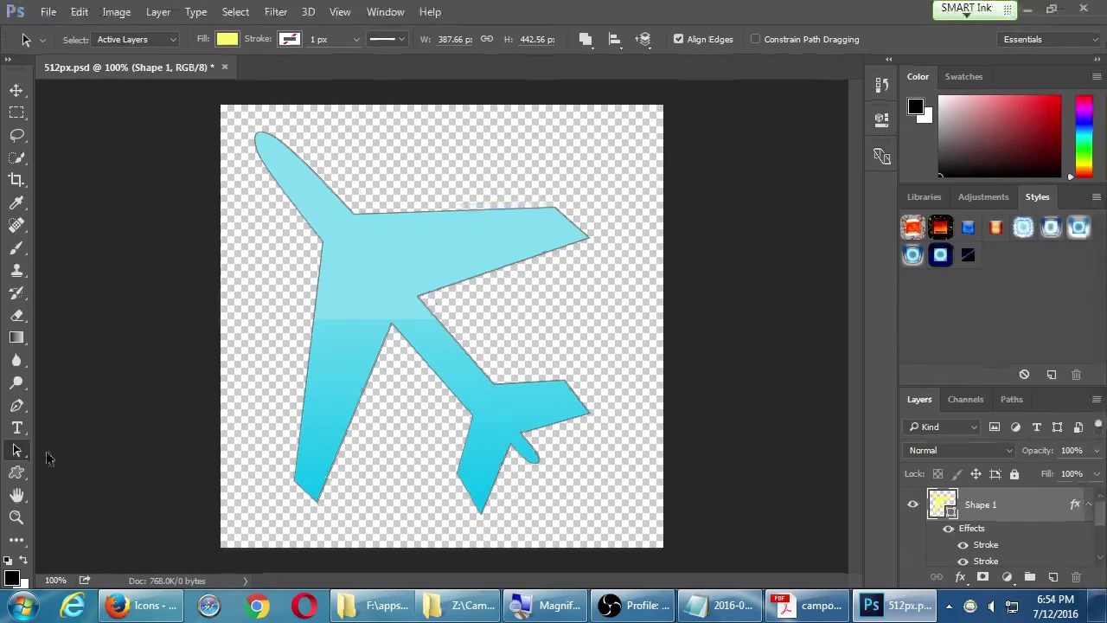
right_click(42, 277)
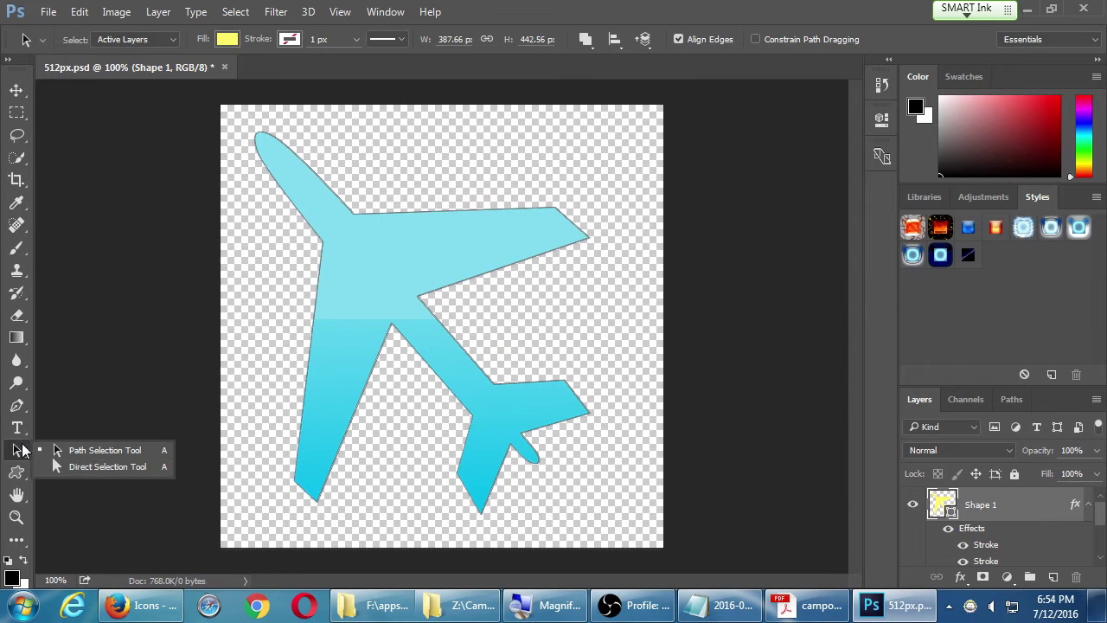
left_click(61, 465)
left_click(313, 344)
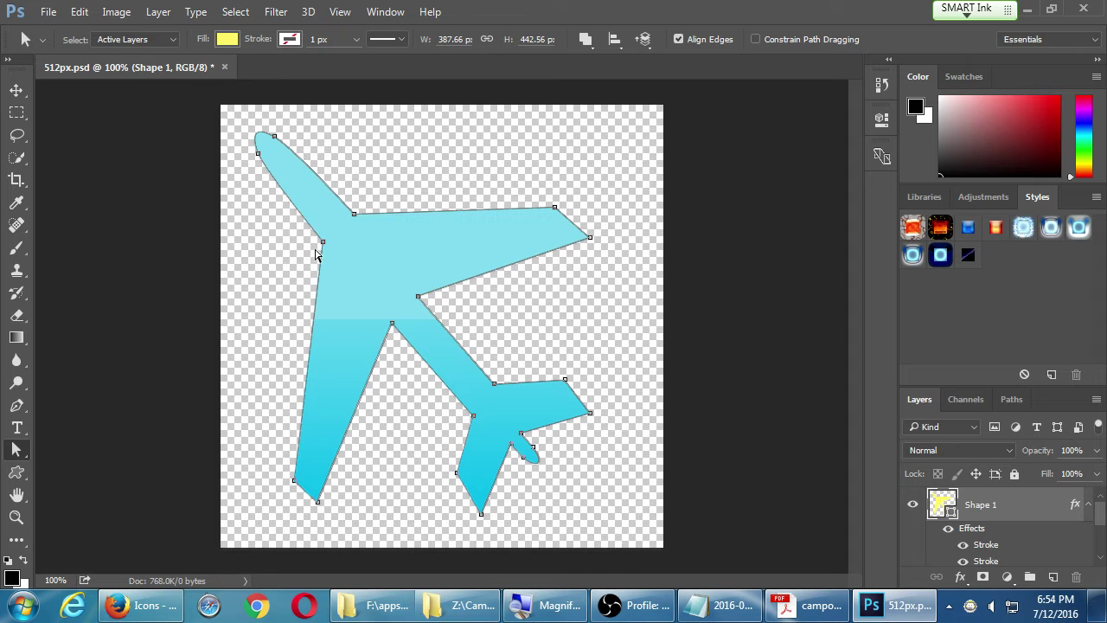
left_click_drag(323, 242, 342, 253)
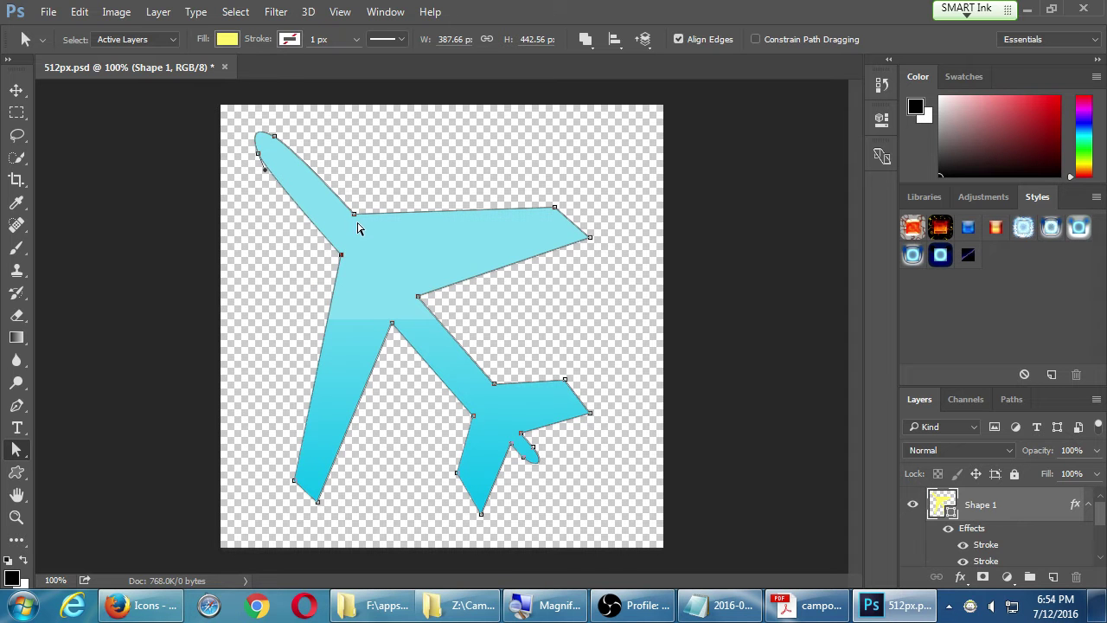
left_click_drag(354, 214, 359, 238)
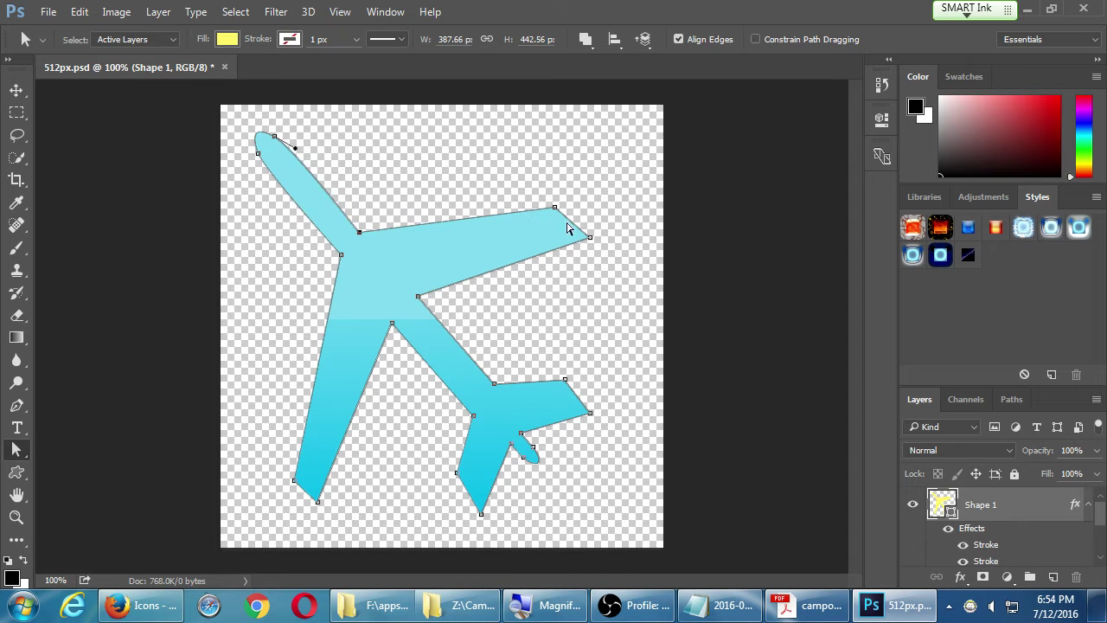
left_click_drag(590, 237, 643, 254)
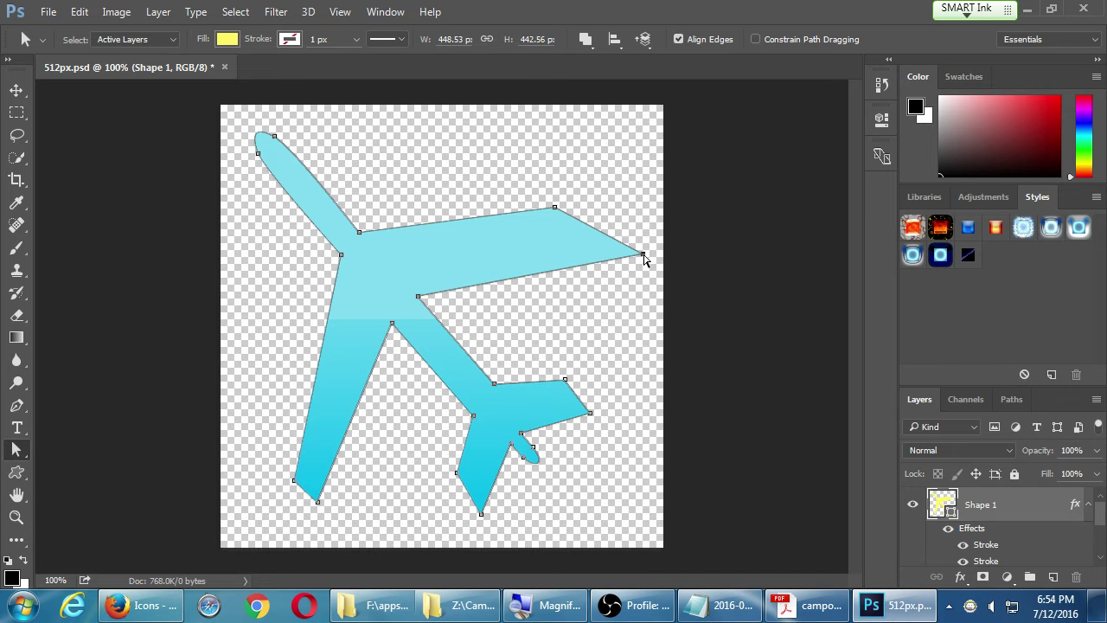
Step: Pull the lower wing's tip downward and reshape both tail fin tips, stretching the airplane's height to about 475 px
left_click_drag(317, 502, 327, 536)
left_click_drag(591, 415, 603, 383)
left_click_drag(481, 514, 468, 542)
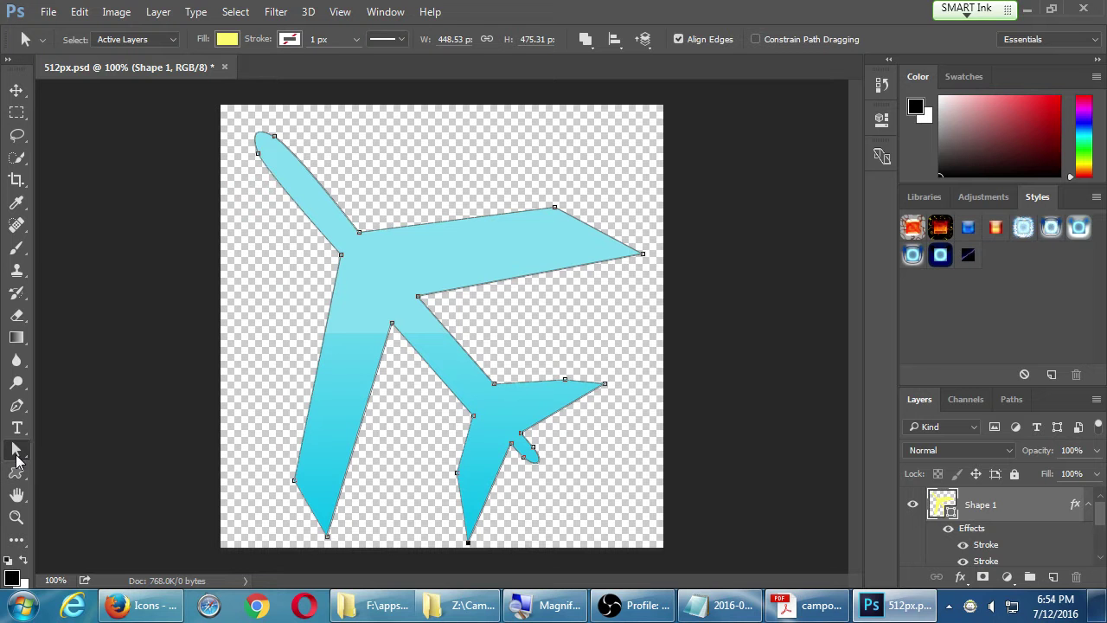
Step: Shift the whole airplane slightly up and left on the canvas with the Path Selection tool and deselect its path
right_click(17, 450)
left_click(52, 463)
mouse_move(356, 277)
left_mouse_down()
mouse_move(363, 244)
mouse_move(354, 256)
left_mouse_up()
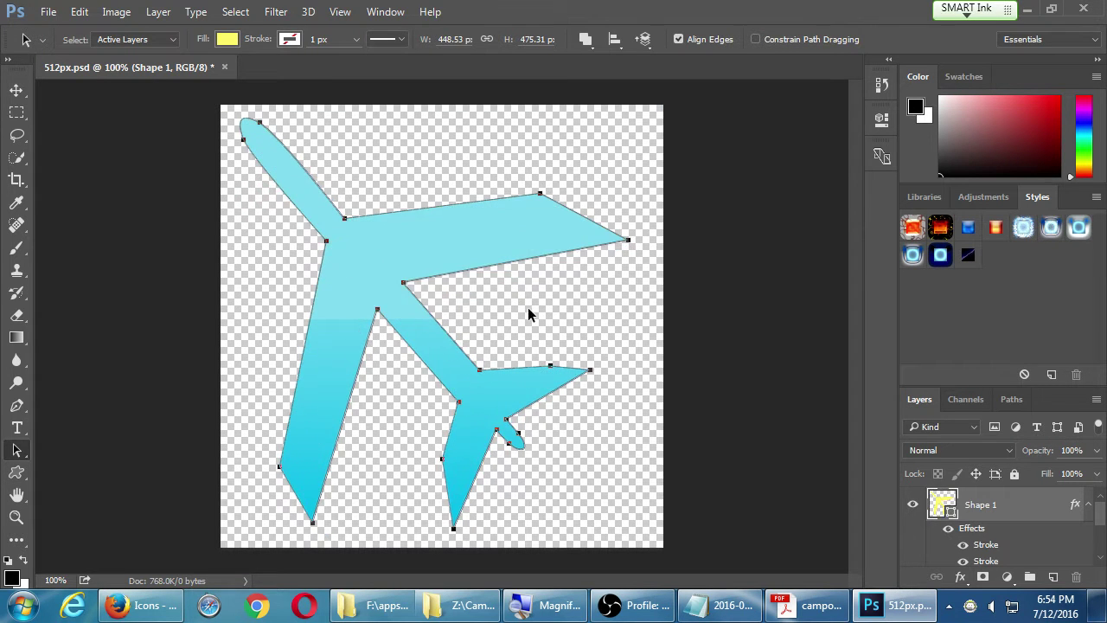
left_click(555, 308)
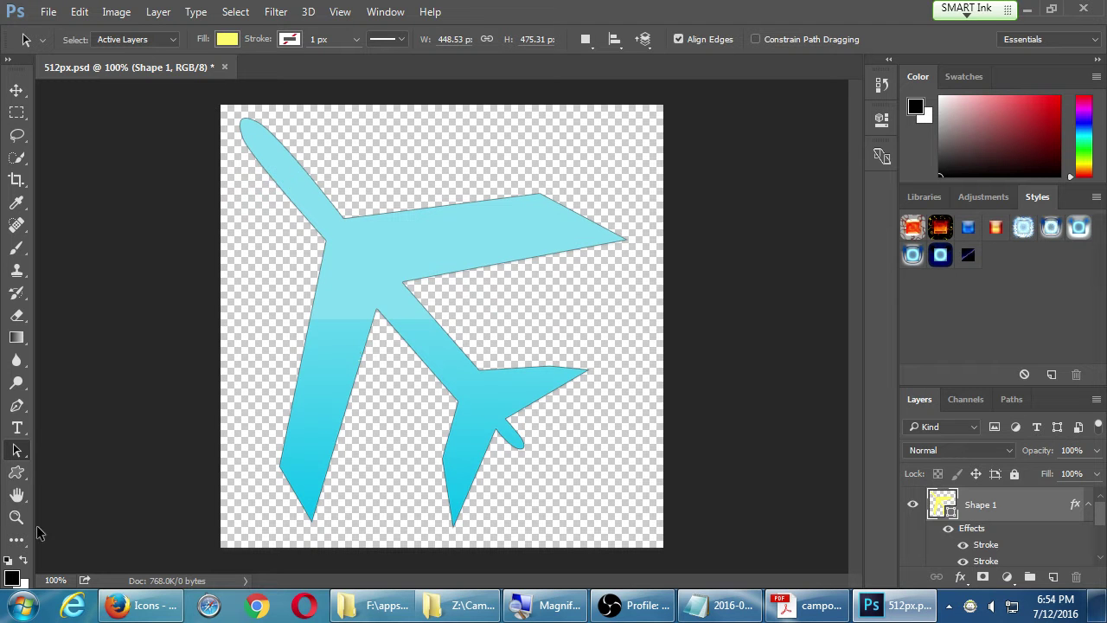
Step: Shorten both wings by moving their tip anchor points inward, narrowing the airplane to about 405 px, and save the document
right_click(18, 451)
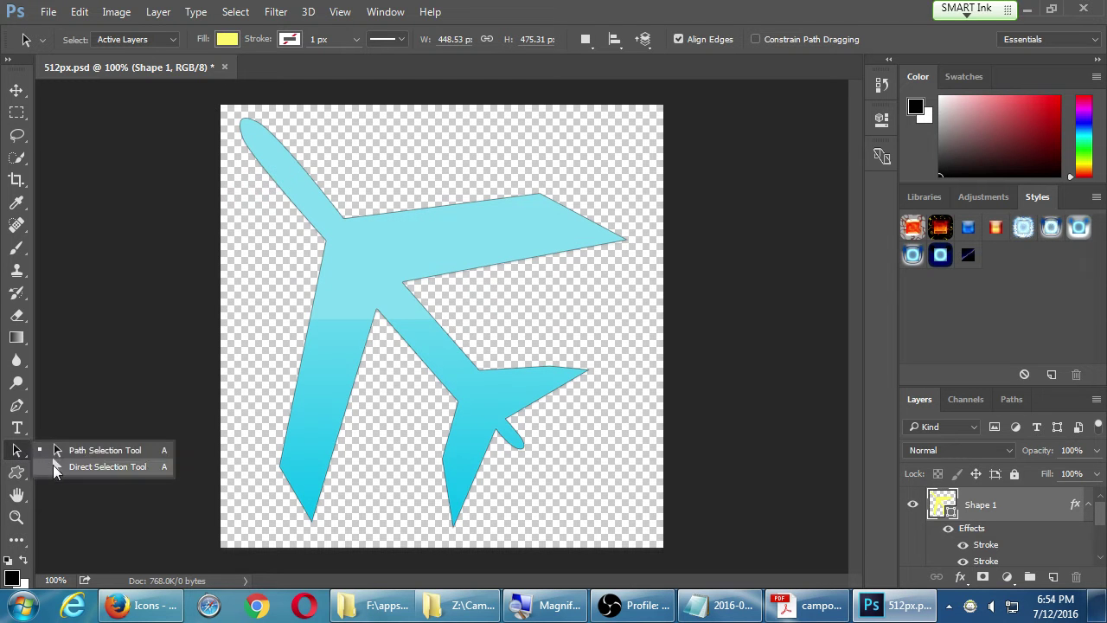
left_click(54, 466)
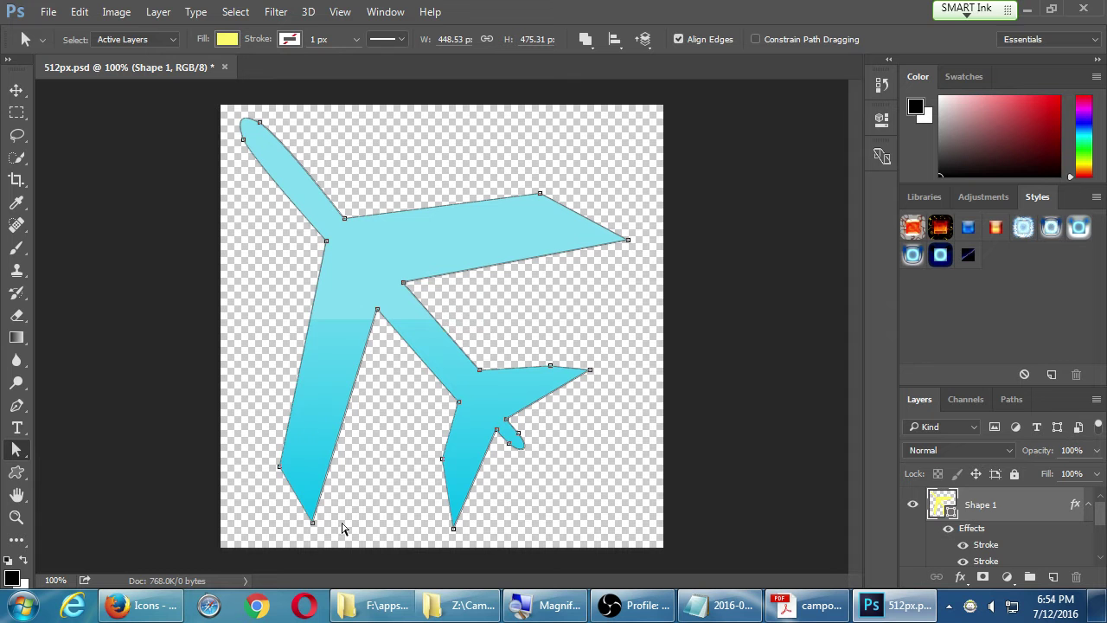
left_click_drag(283, 472, 261, 361)
left_click_drag(497, 141, 659, 268)
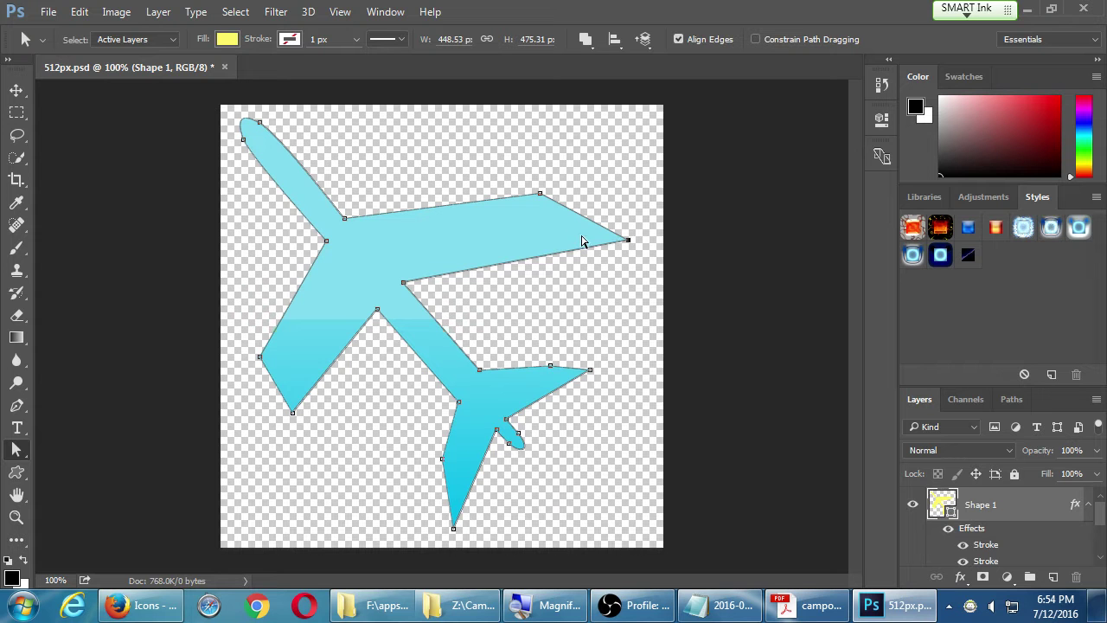
left_click_drag(469, 128, 558, 248)
left_click(555, 304)
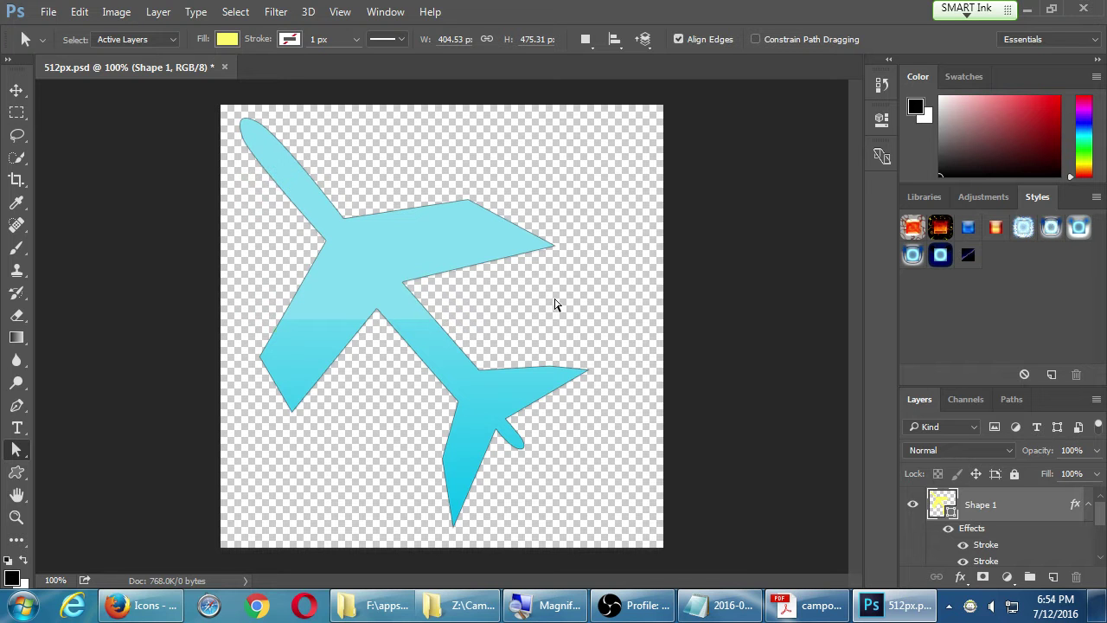
key("ctrl+s")
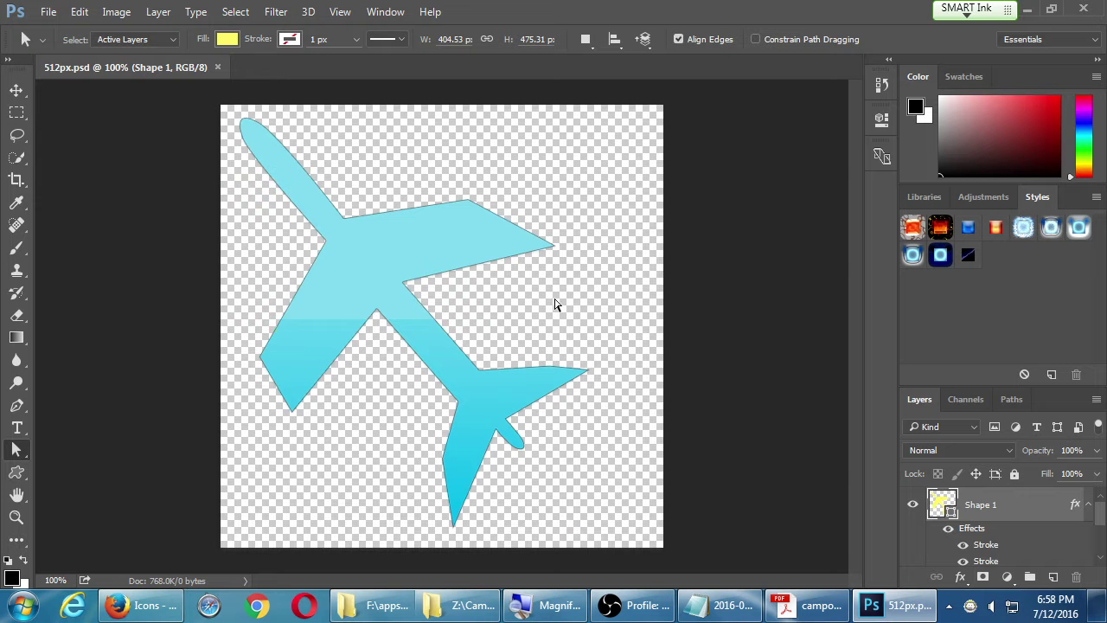
Step: Review the 2016-07-12.txt notes in Notepad and minimize them to show the desktop
key("super+d")
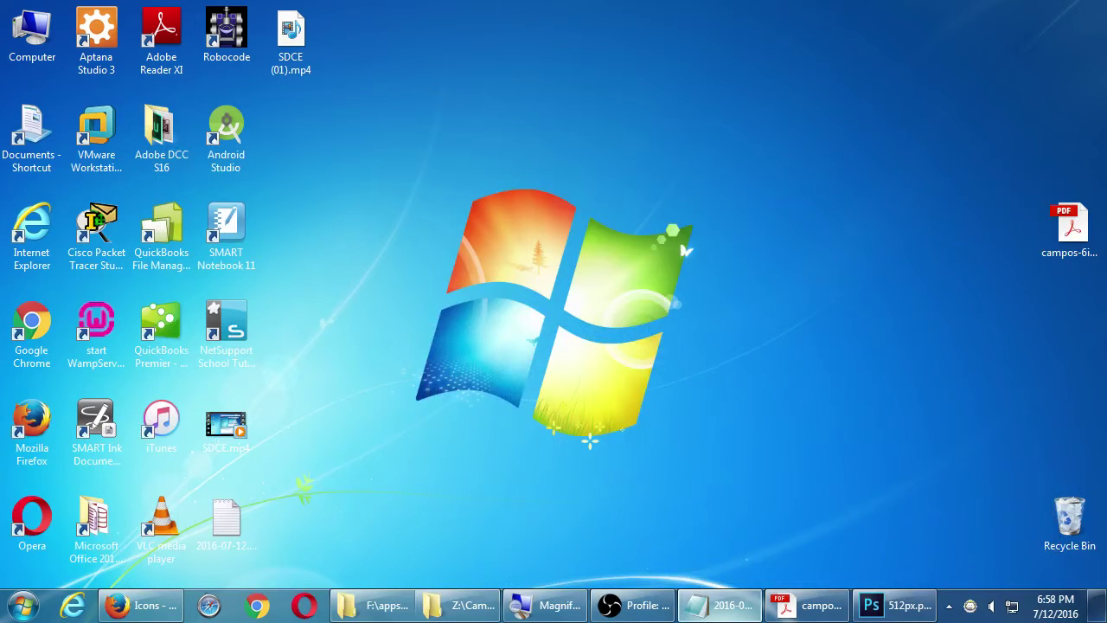
left_click(749, 612)
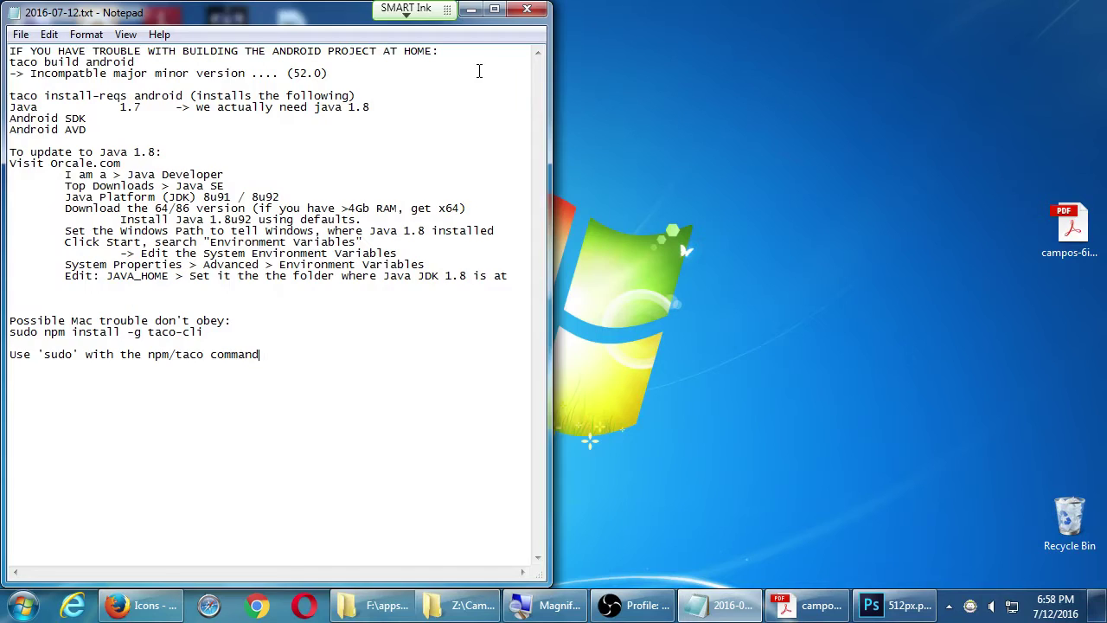
left_click(470, 9)
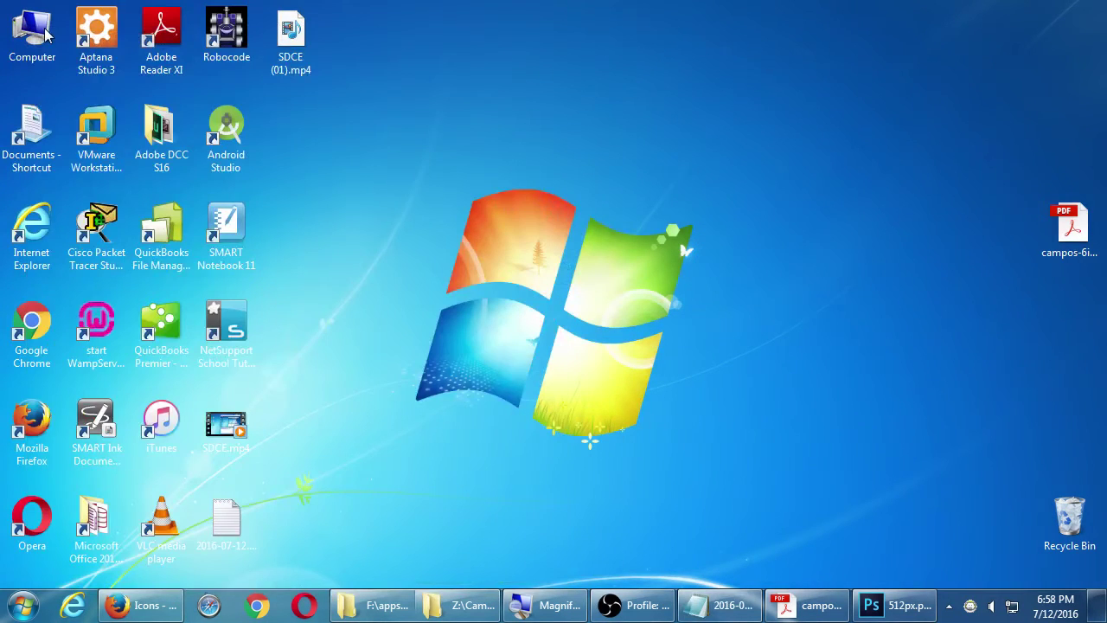
Step: Copy 2016-07-12.txt from the desktop into the instructor's Android II folder on the classroom data drive (Z:) and return to the desktop
double_click(45, 33)
double_click(570, 335)
scroll(389, 259, "down", 8)
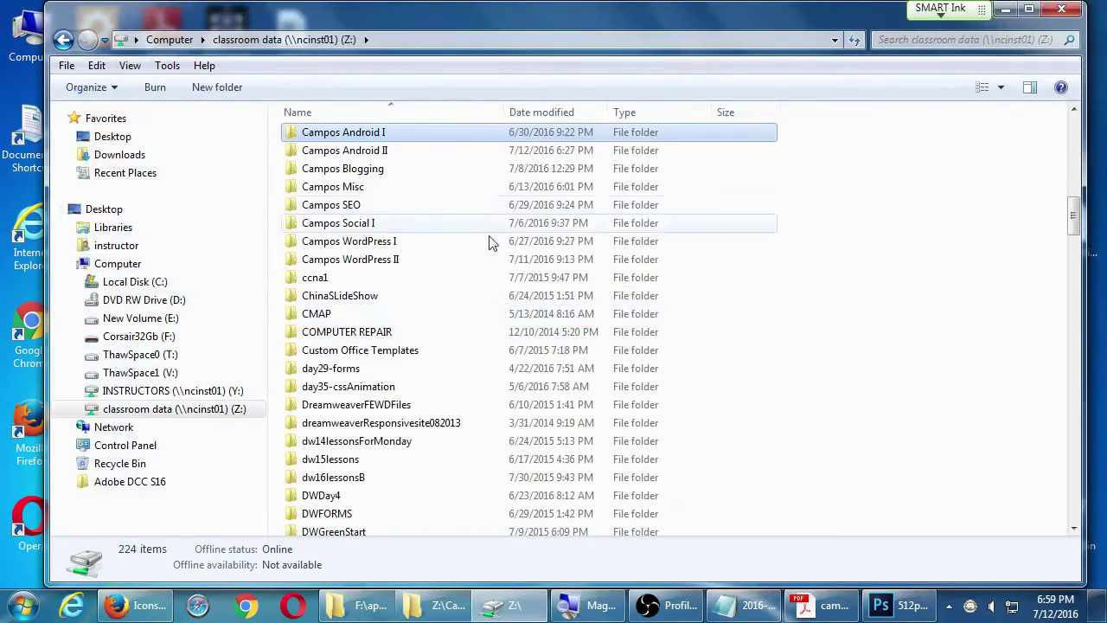
double_click(383, 148)
left_click_drag(353, 23, 692, 57)
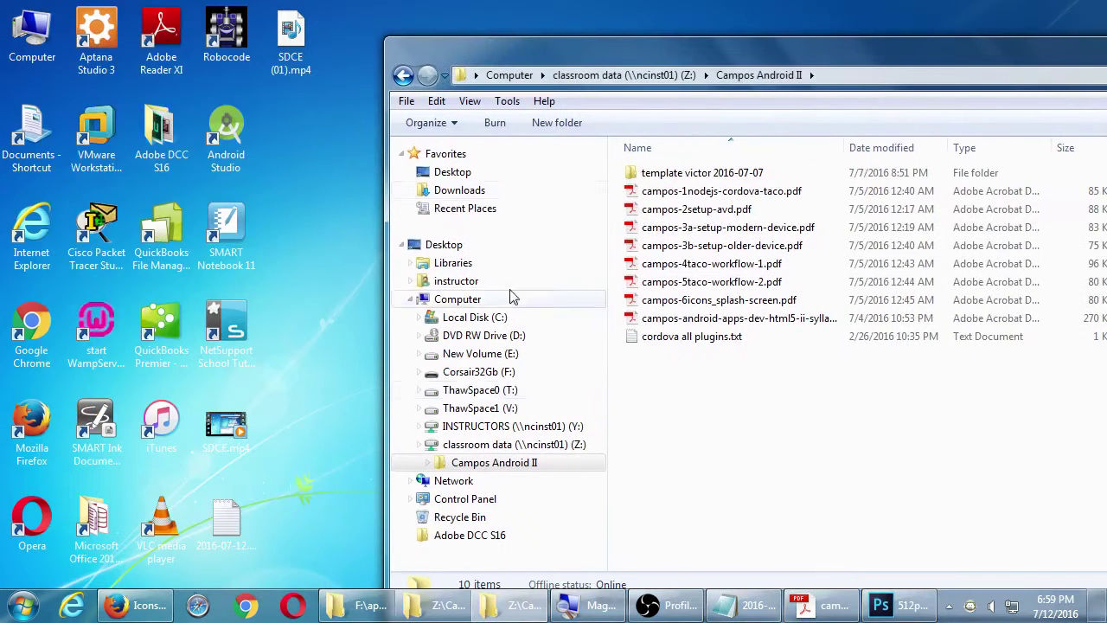
left_click_drag(226, 534, 752, 453)
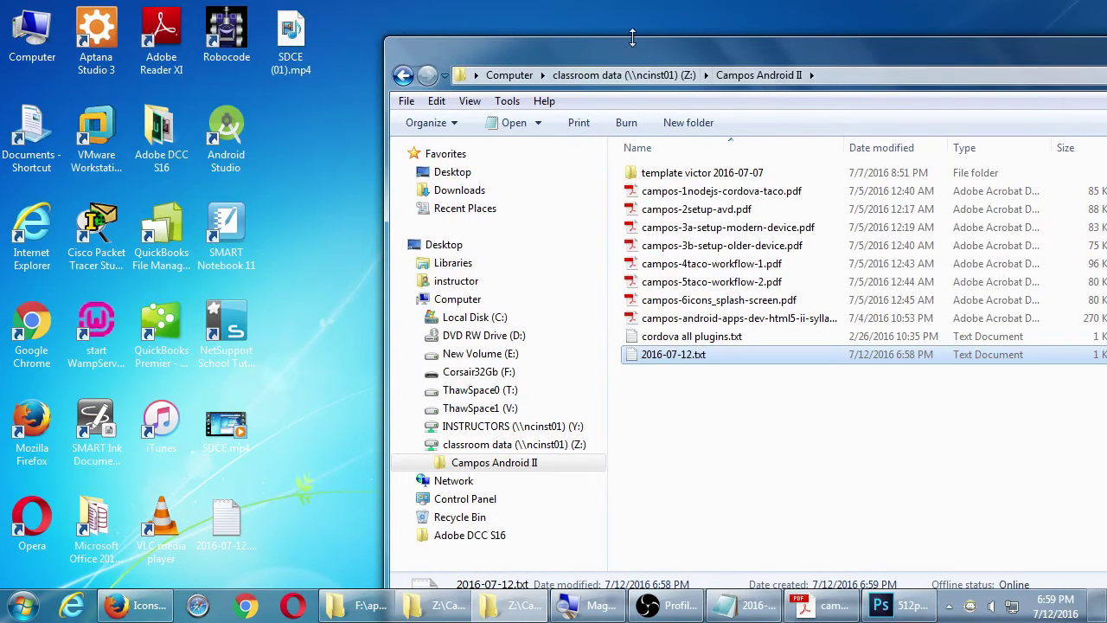
left_click_drag(631, 38, 387, 35)
left_click_drag(1012, 50, 892, 37)
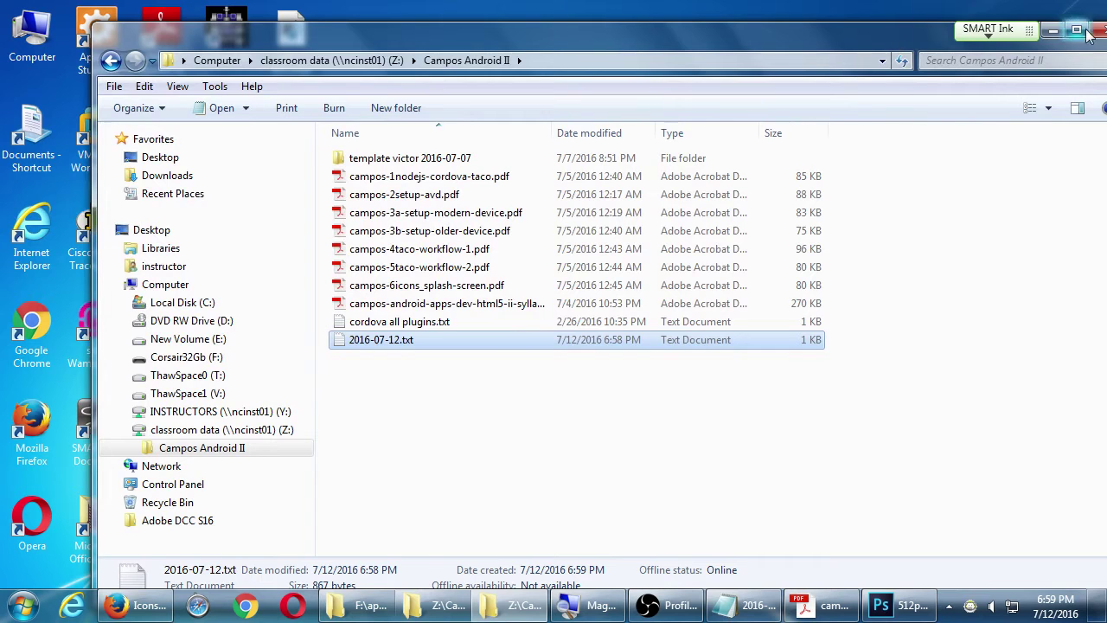
key("super+d")
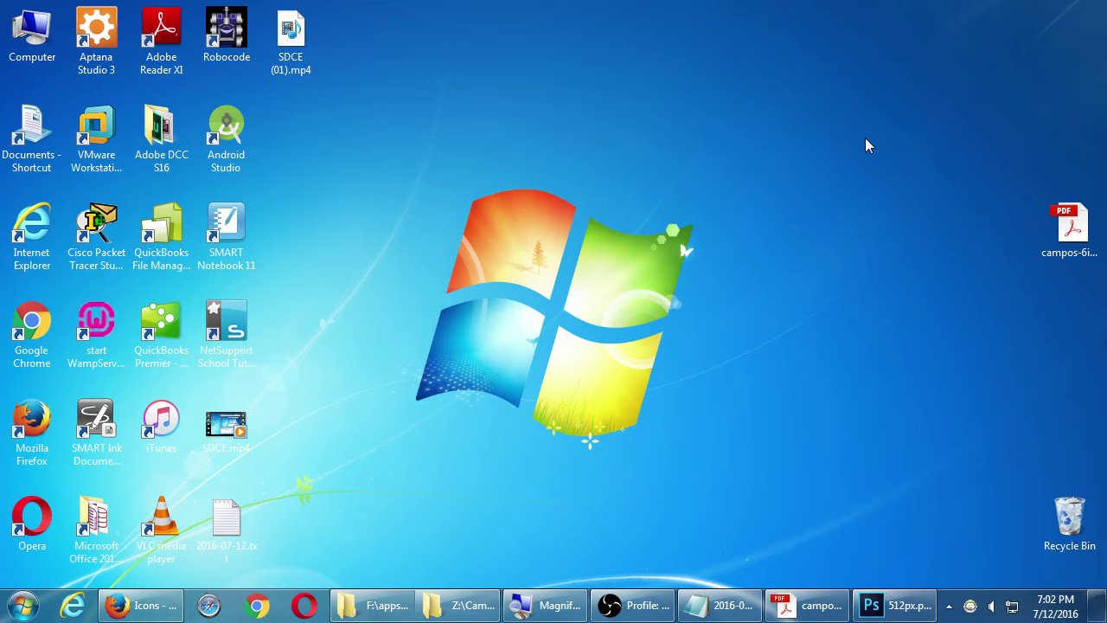
Step: Bring up the airplane document in Photoshop, and switch to Google's Style – Icons page in a maximized Firefox window
left_click(900, 605)
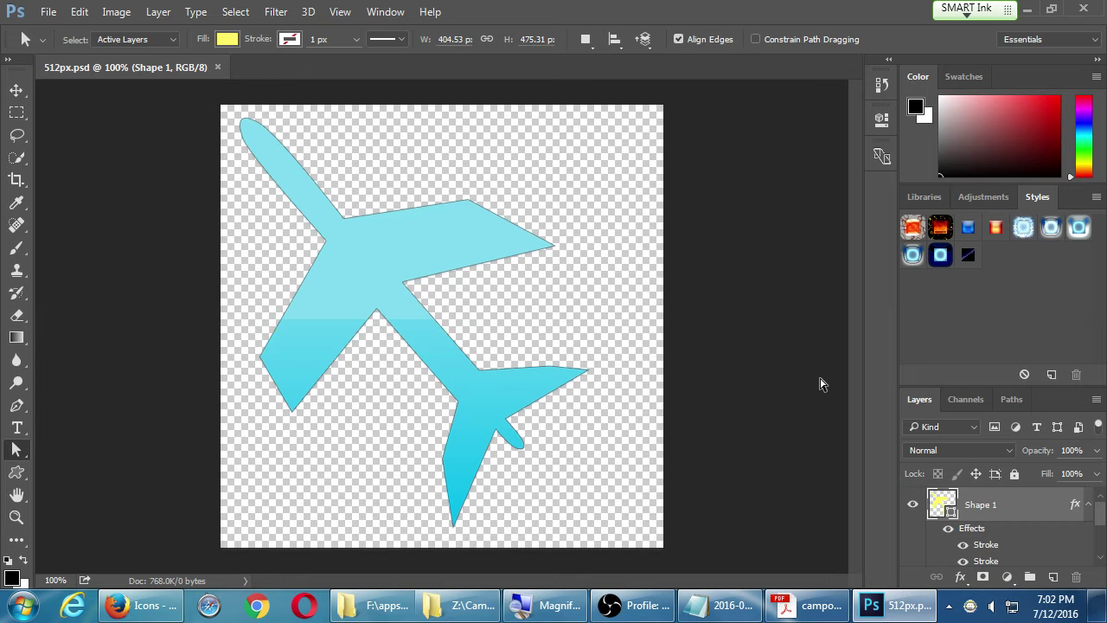
left_click(143, 605)
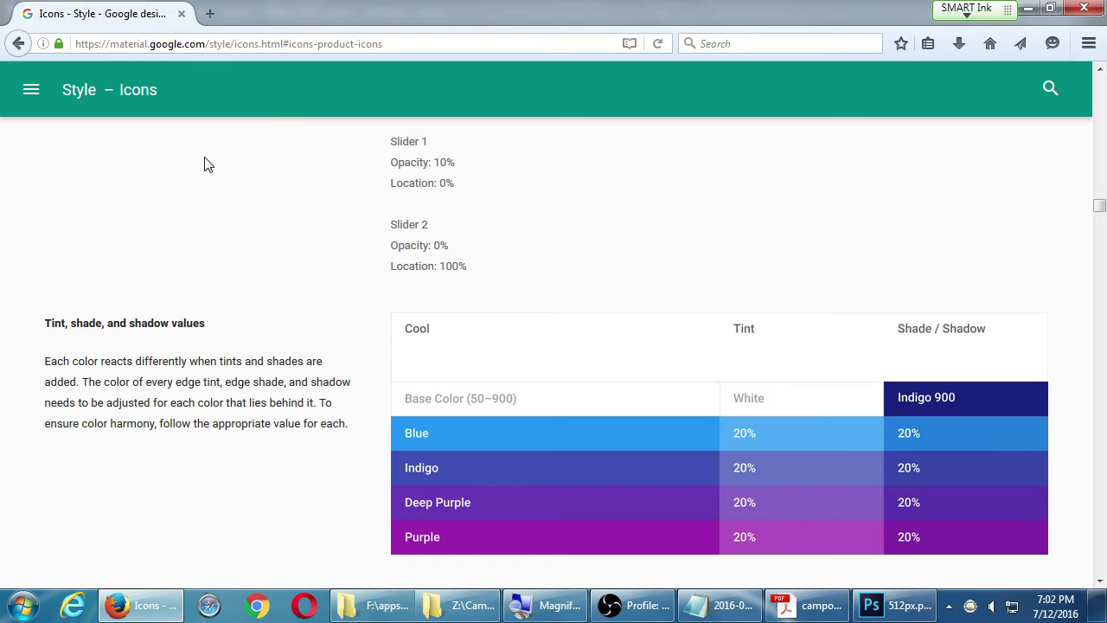
key("super+Escape")
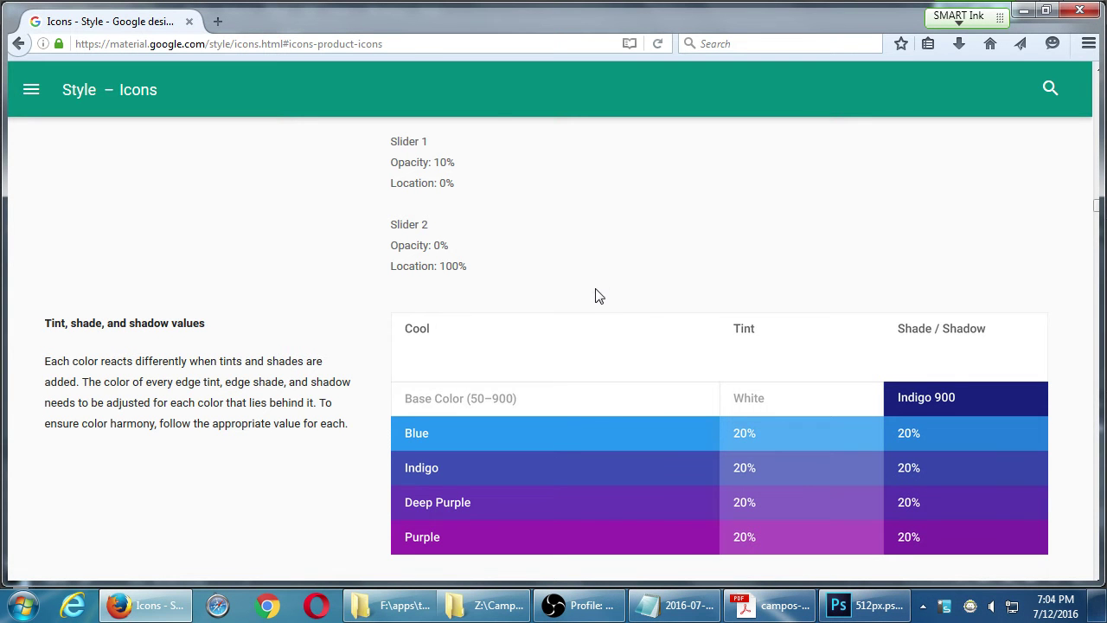
left_click(1045, 9)
left_click(655, 10)
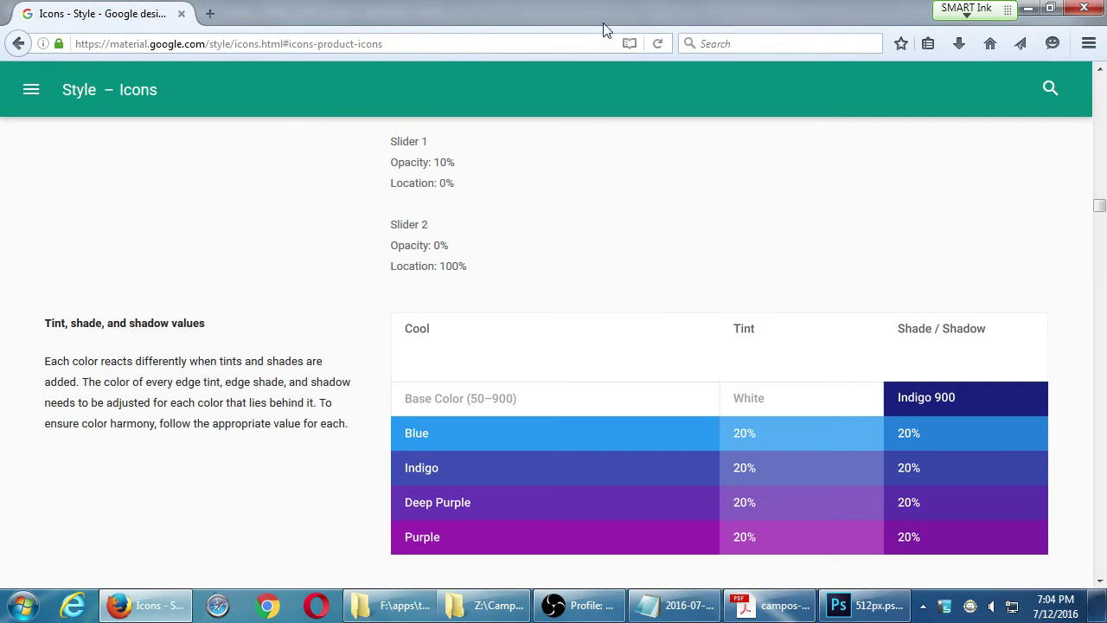
Step: Open getemoji.com in the current tab and browse the Smileys & People emojis
left_click(409, 43)
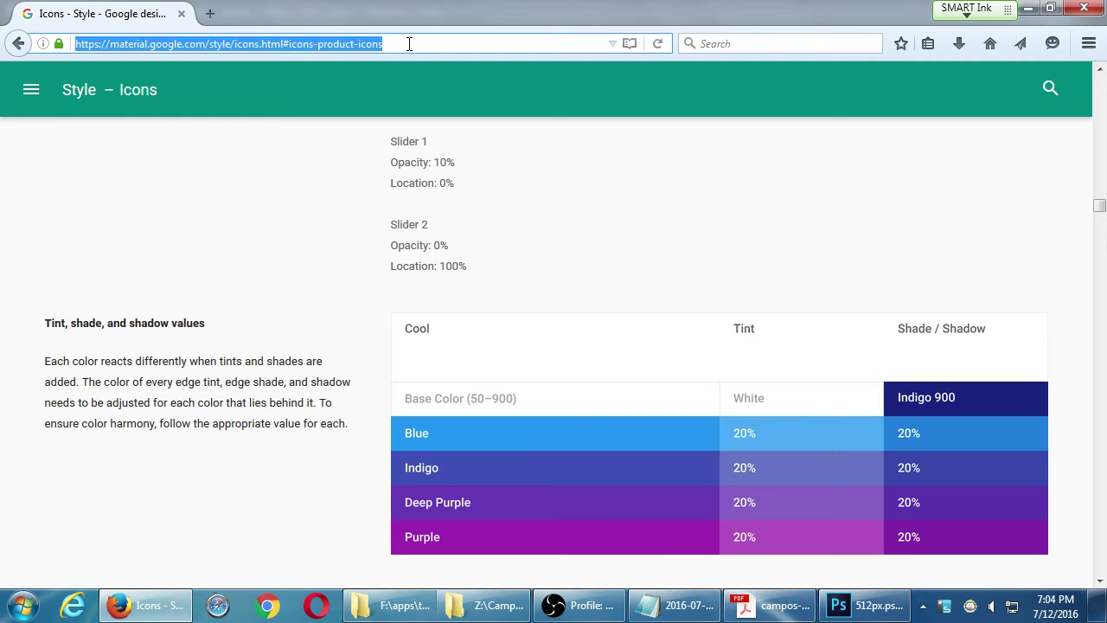
type("getemj")
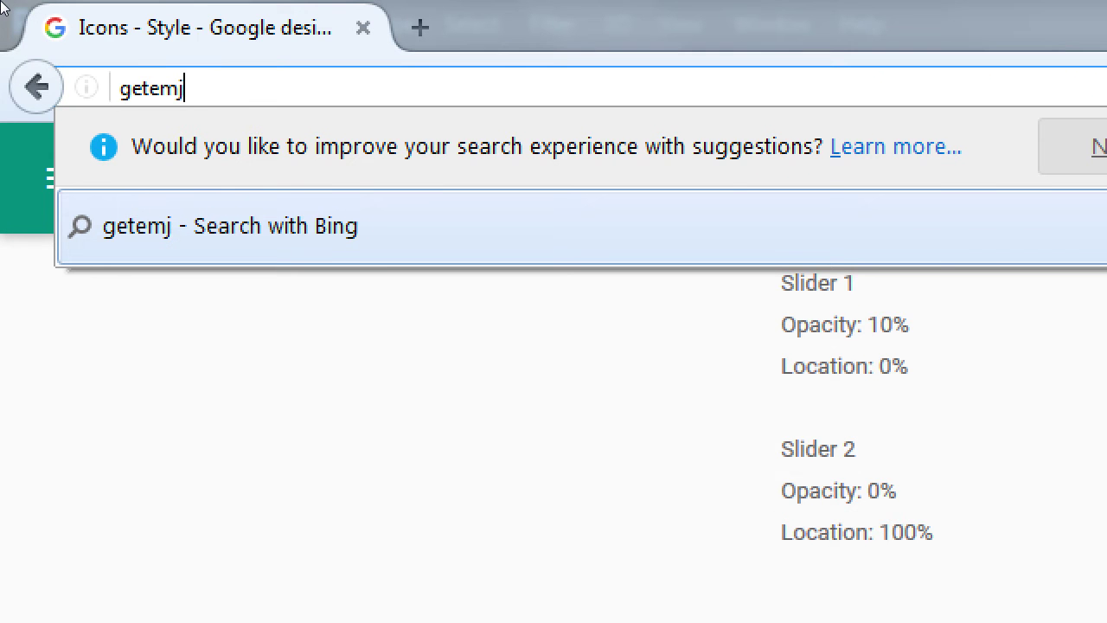
key("BackSpace")
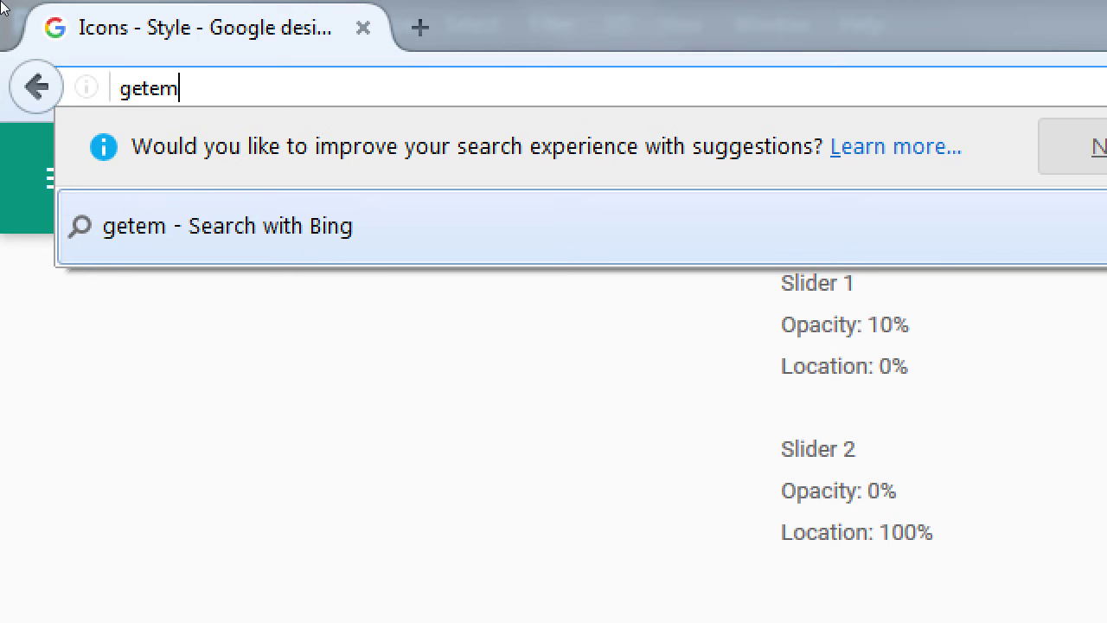
type("oji.com")
key("Return")
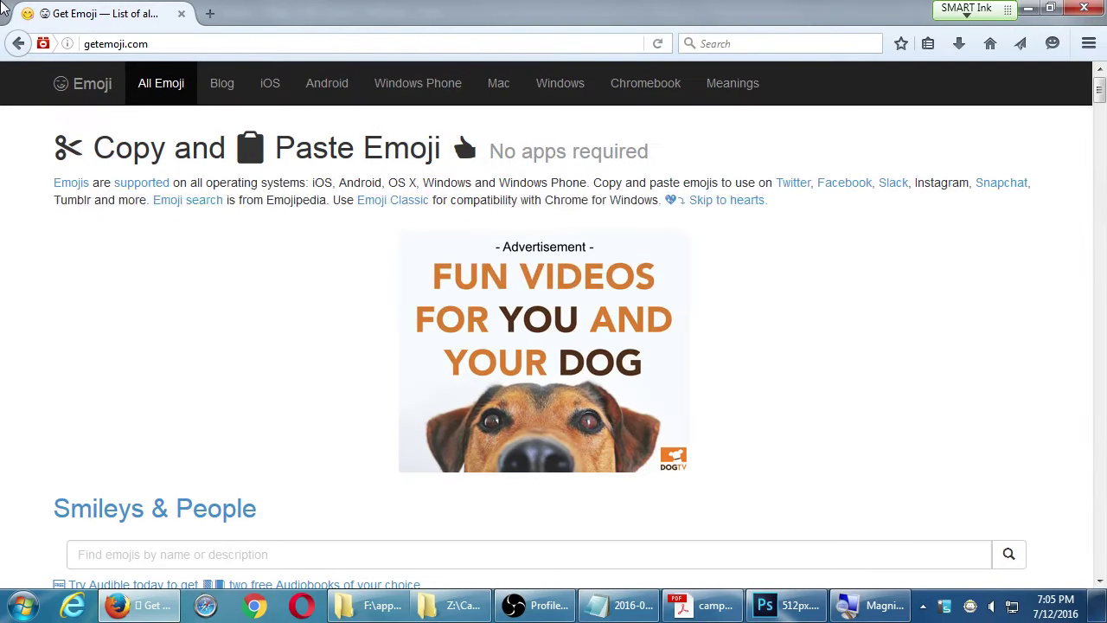
scroll(57, 489, "down", 3)
scroll(29, 245, "down", 2)
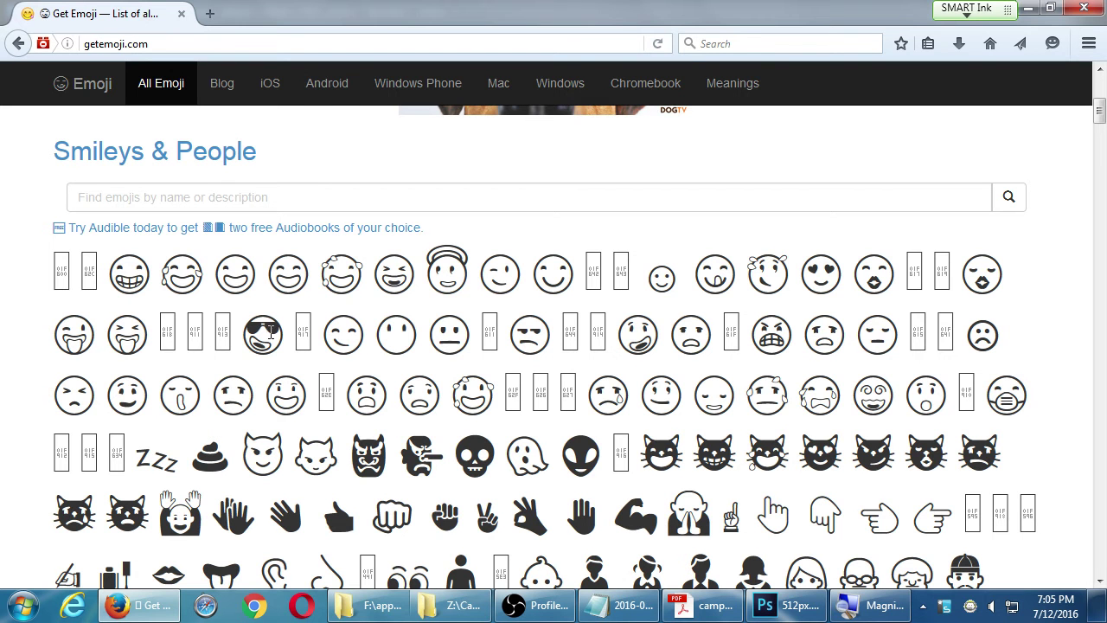
Step: Search the emoji site for sunglasses and open the Smiling Face With Sunglasses entry on Emojipedia
left_click(274, 202)
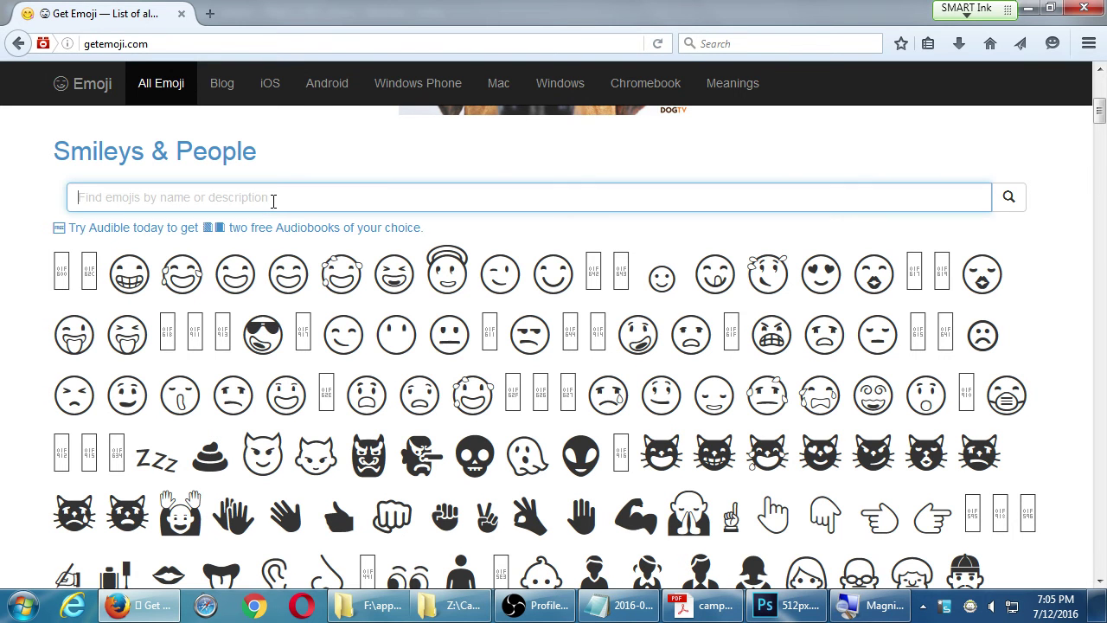
type("sungalasses")
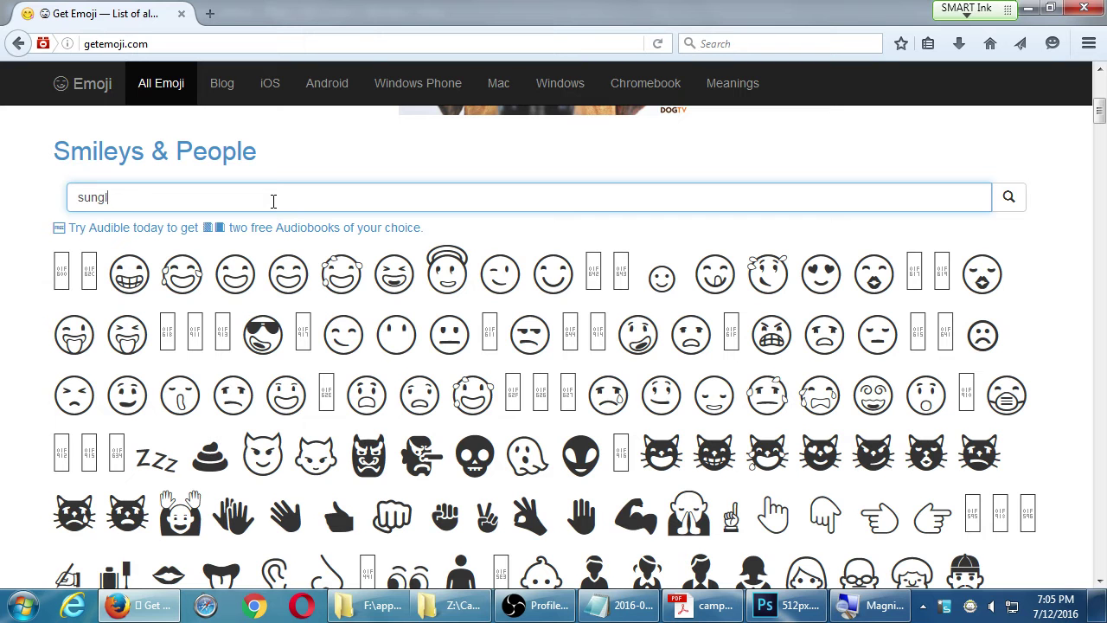
key("Return")
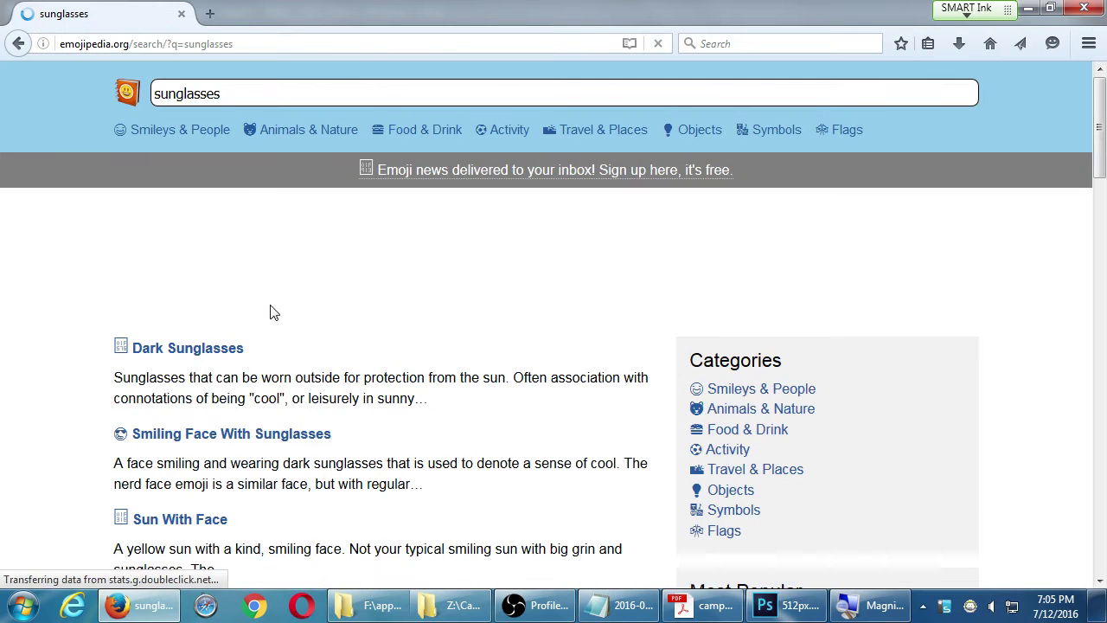
left_click(191, 439)
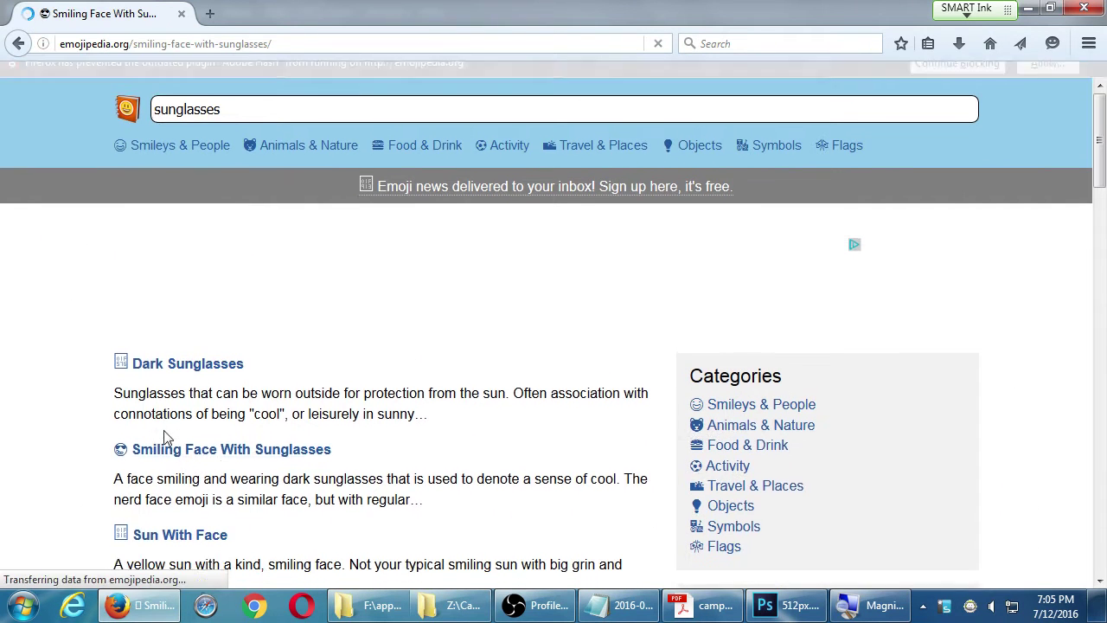
Step: Compare the vendor designs of the Smiling Face With Sunglasses emoji, from Apple and Google through Emoji One and emojidex
scroll(61, 391, "down", 3)
scroll(208, 377, "down", 3)
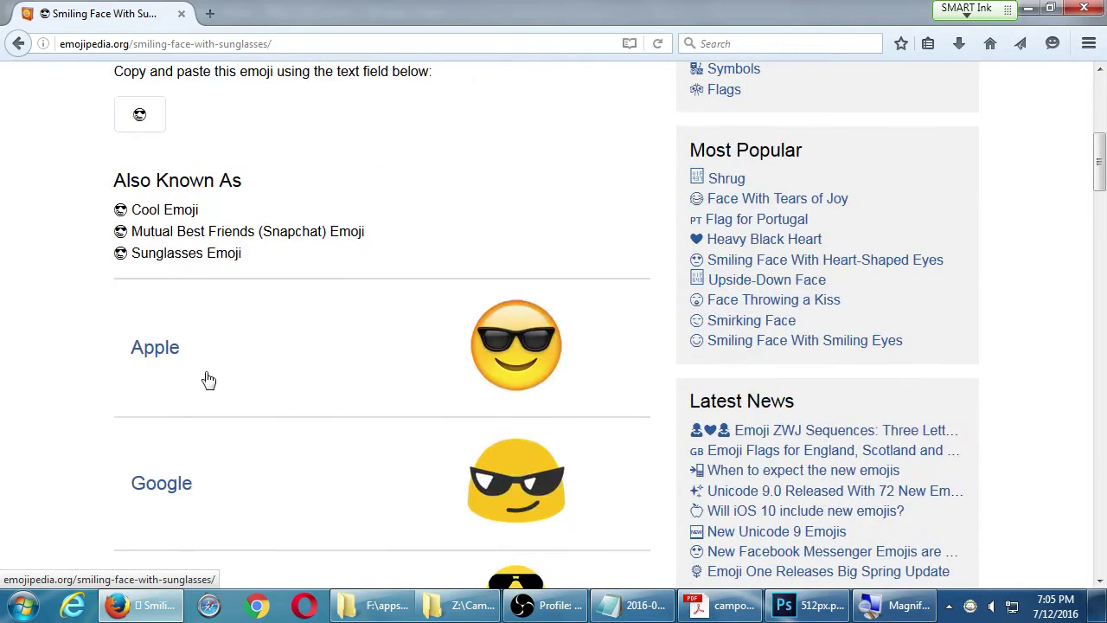
scroll(521, 361, "down", 3)
scroll(519, 362, "down", 2)
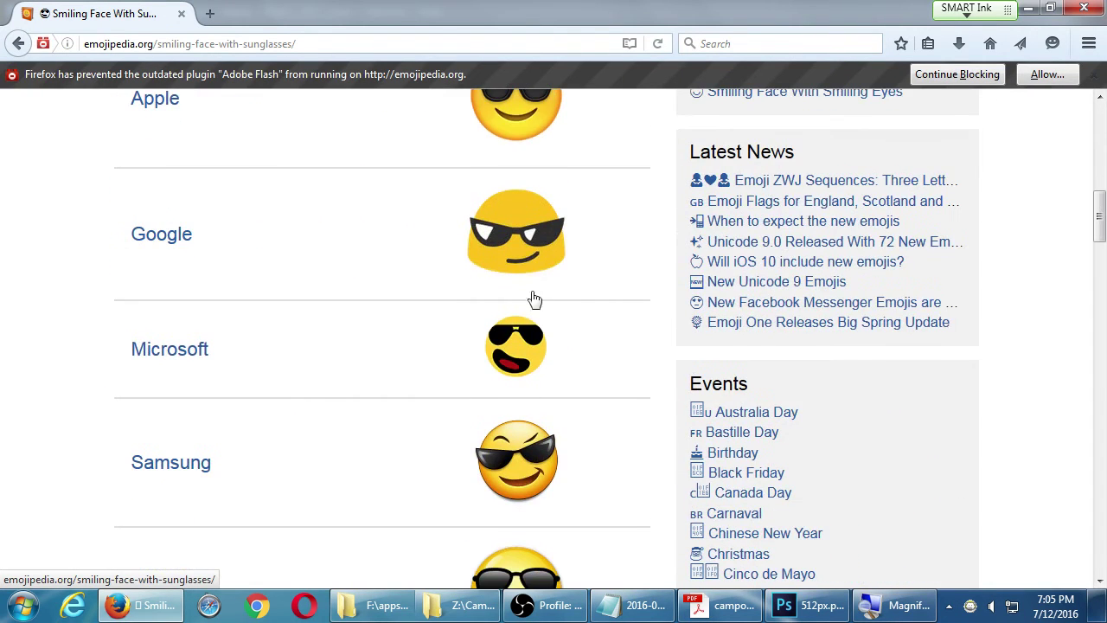
scroll(451, 427, "down", 1)
scroll(451, 427, "down", 1)
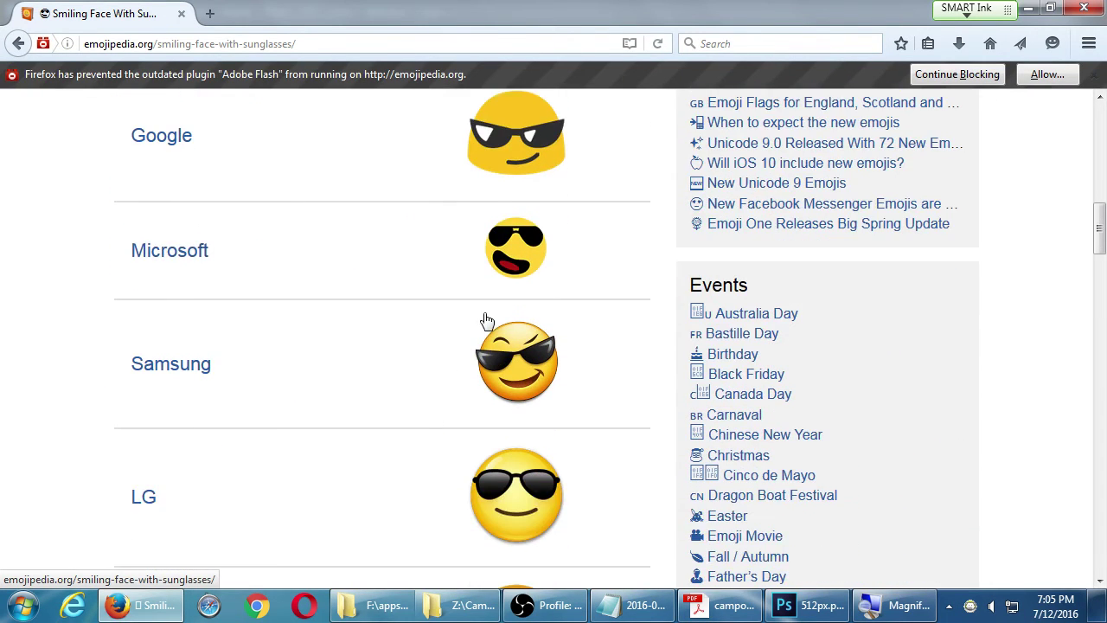
scroll(516, 360, "down", 3)
scroll(516, 361, "down", 3)
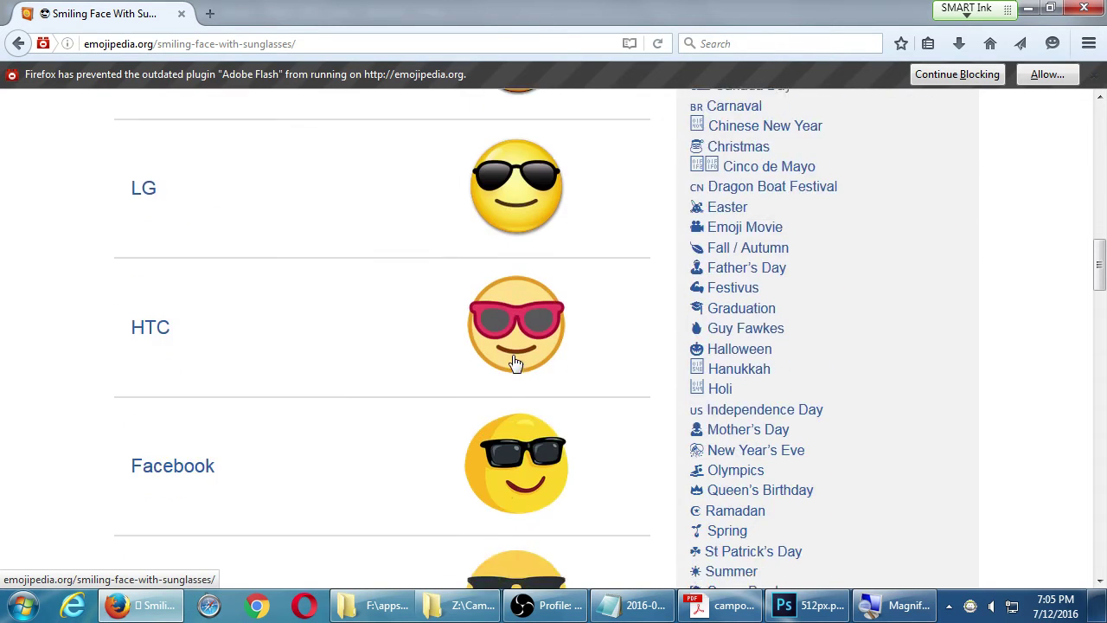
scroll(423, 369, "down", 2)
scroll(424, 369, "up", 20)
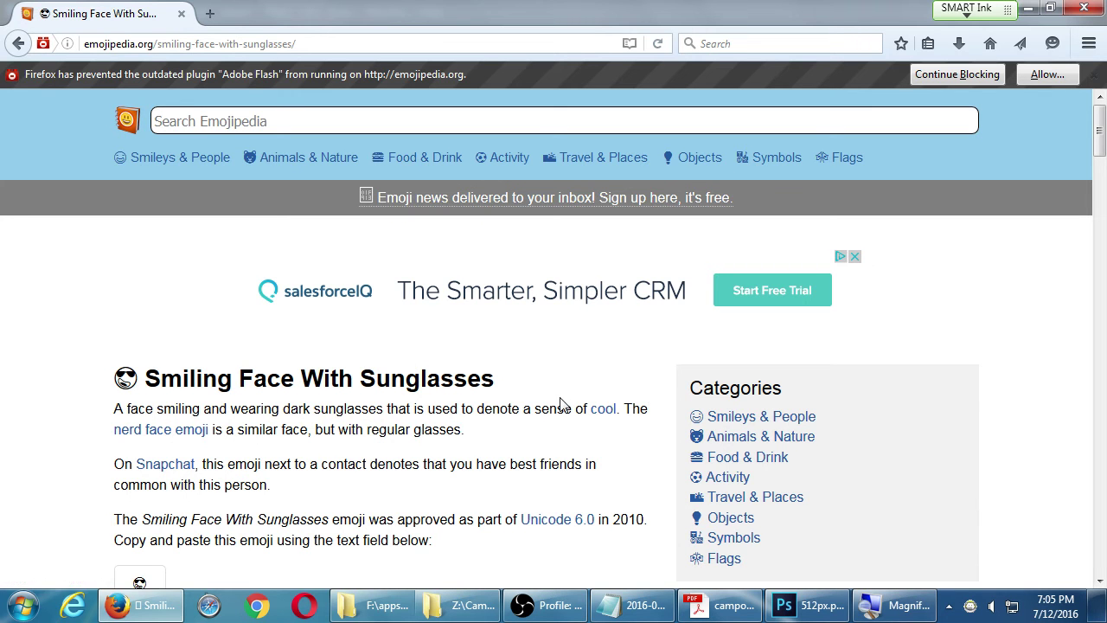
scroll(524, 358, "down", 1)
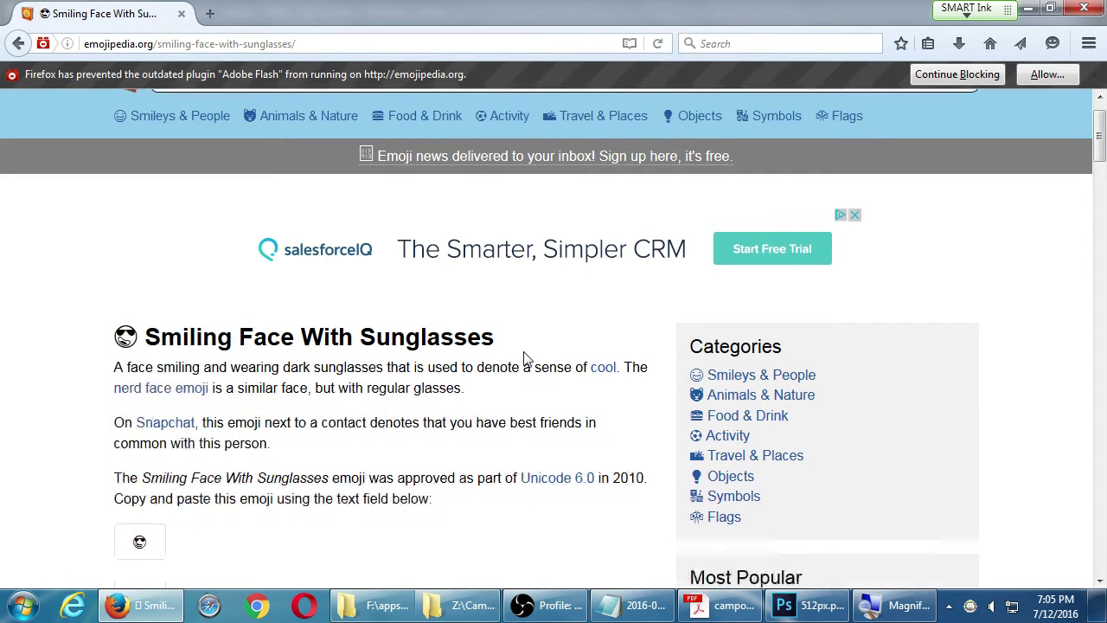
scroll(524, 358, "down", 20)
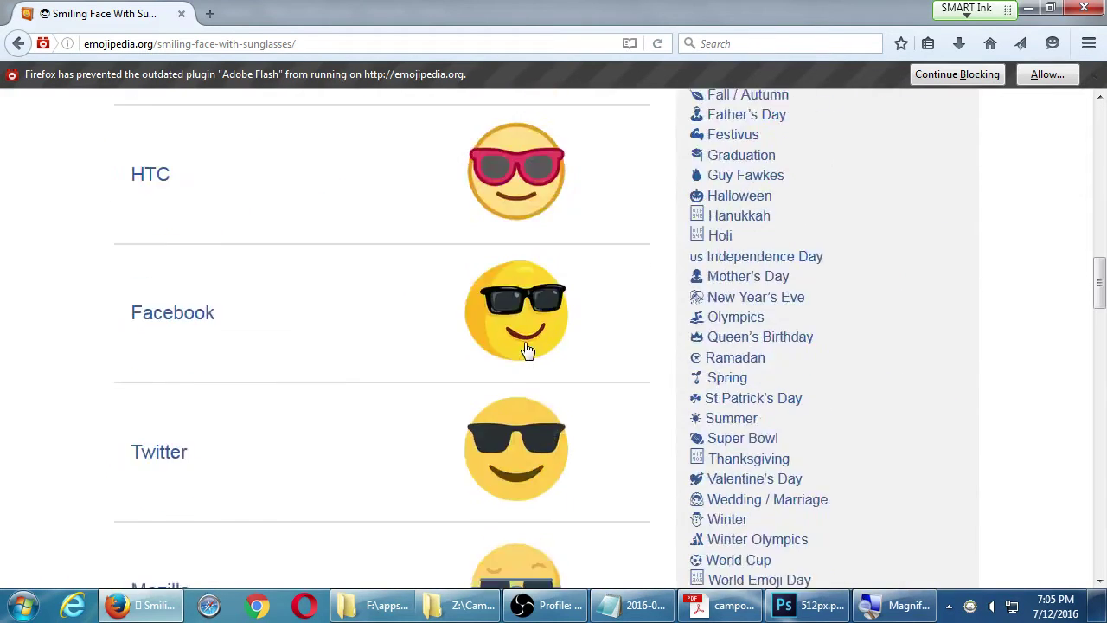
scroll(527, 349, "down", 12)
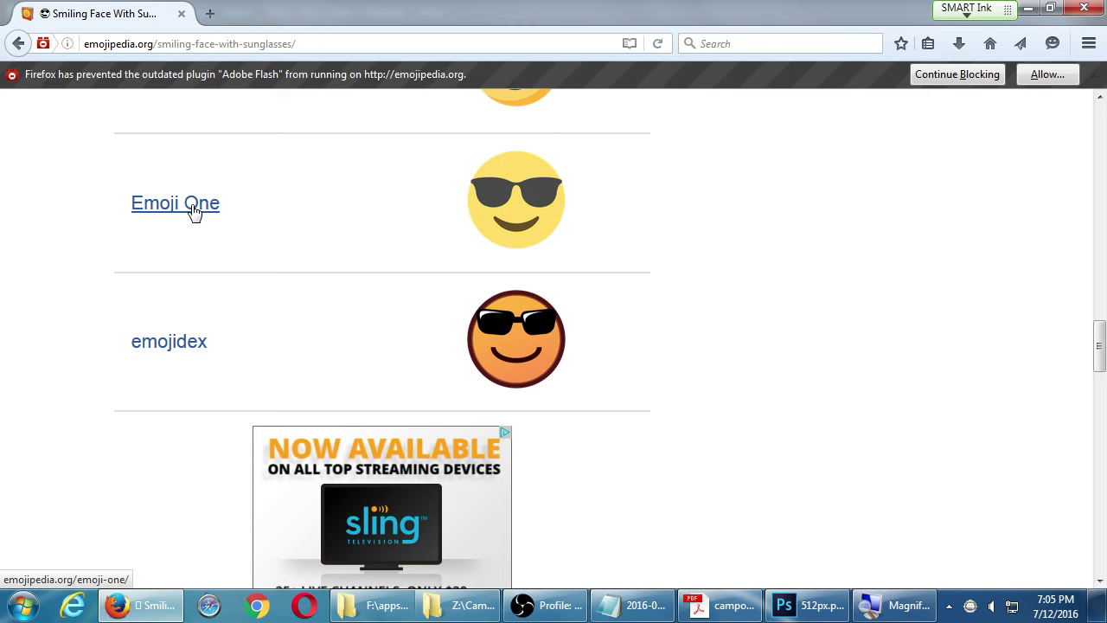
scroll(212, 216, "up", 20)
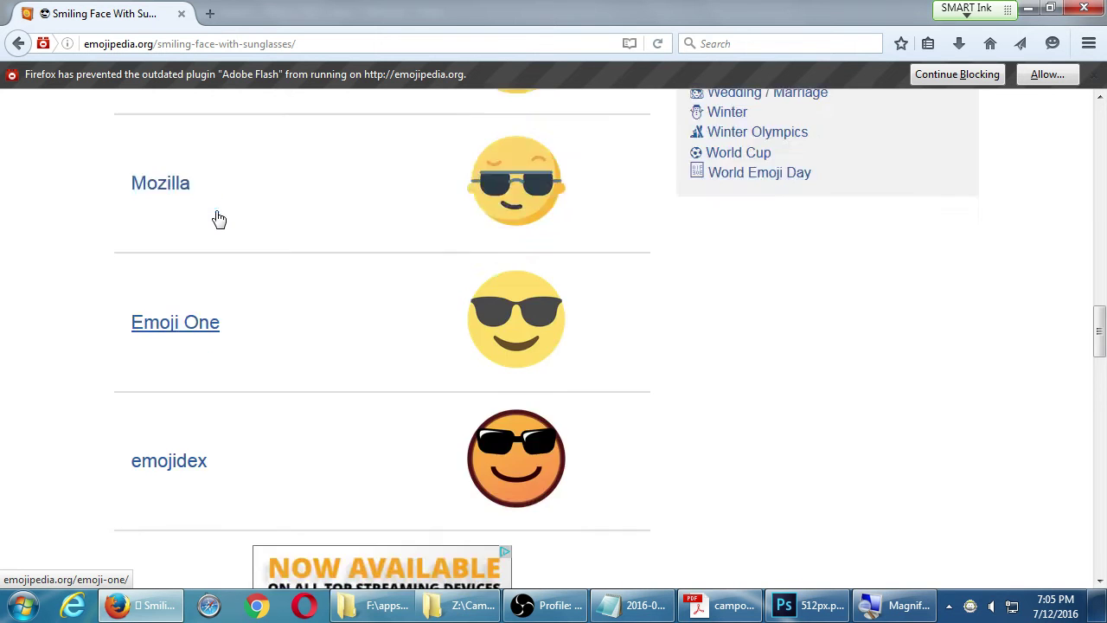
Step: Return to the getemoji.com list and copy the alien emoji
key("alt+Left")
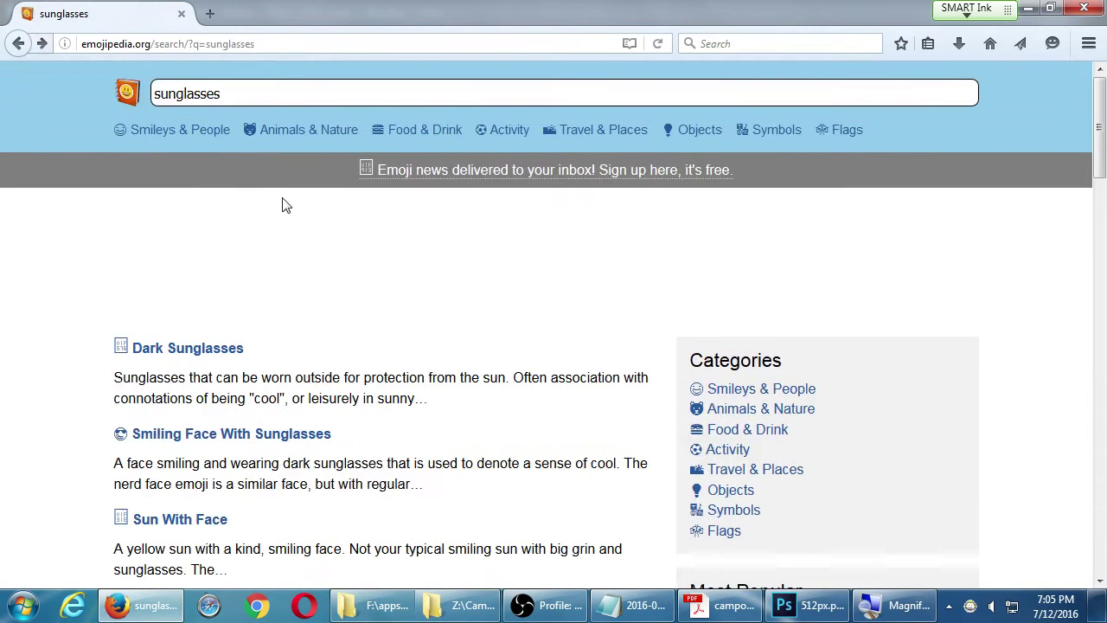
key("alt+Left")
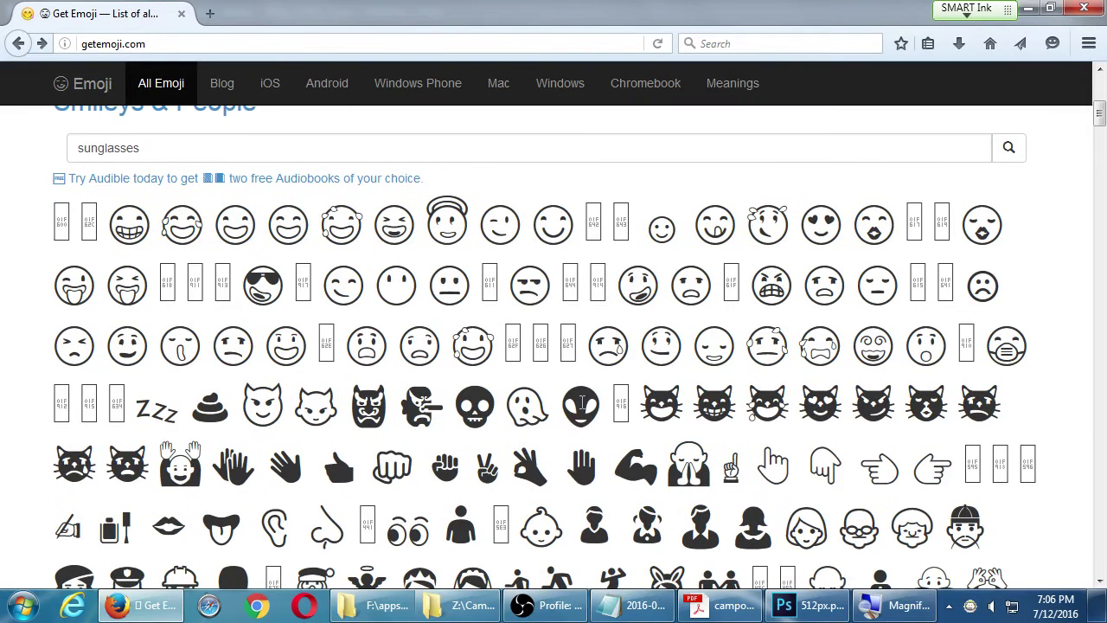
left_click(584, 405)
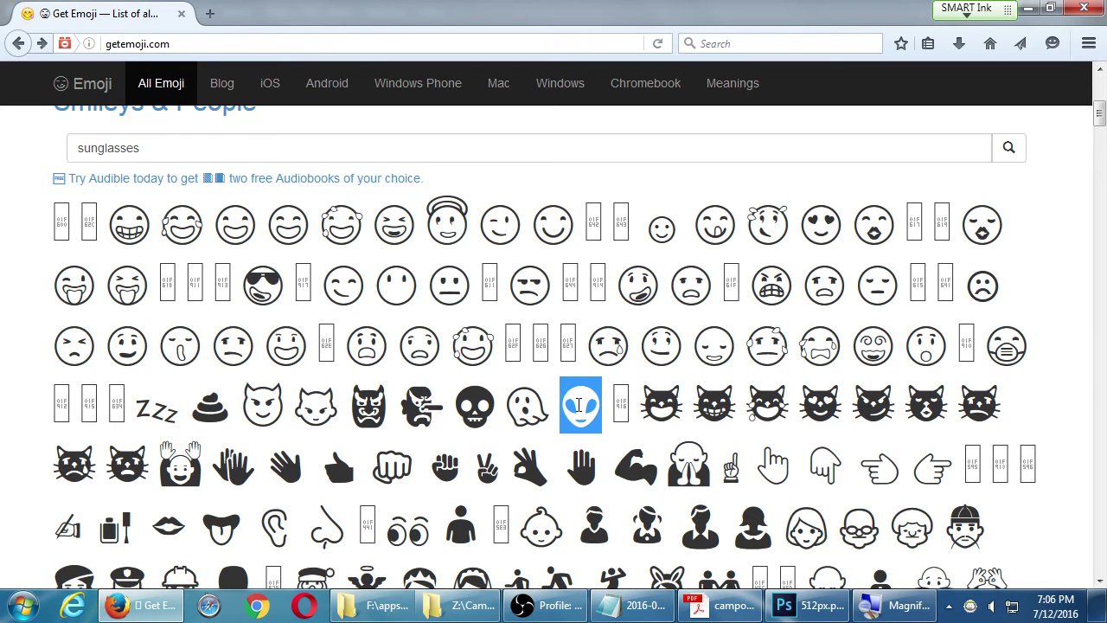
right_click(597, 407)
left_click(606, 420)
Step: Open emojione.com in a new browser tab
key("ctrl+t")
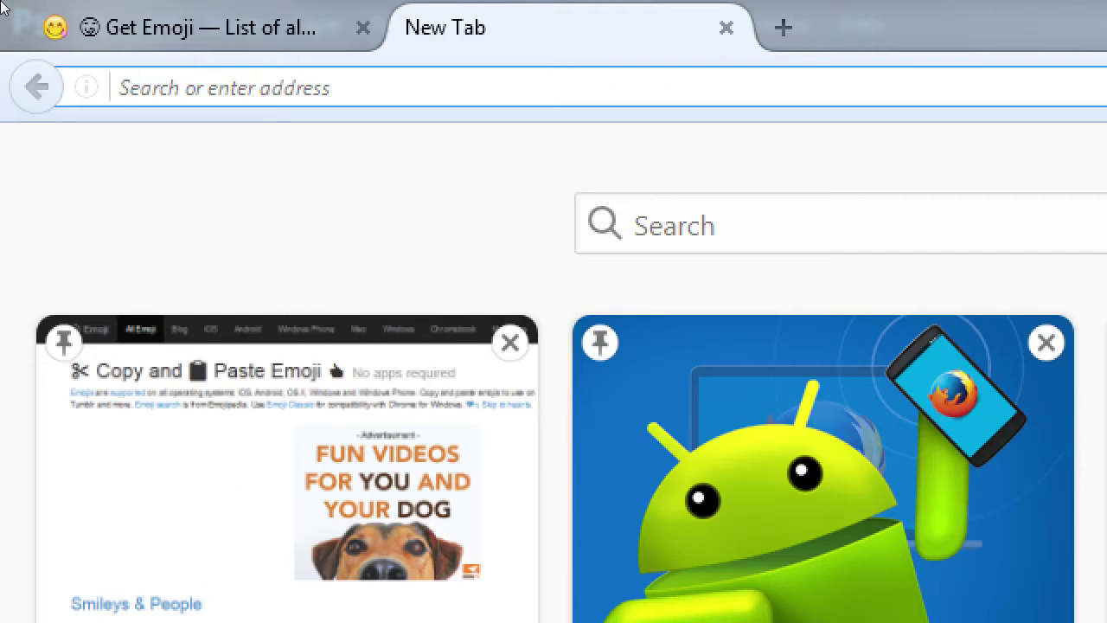
type("emojio")
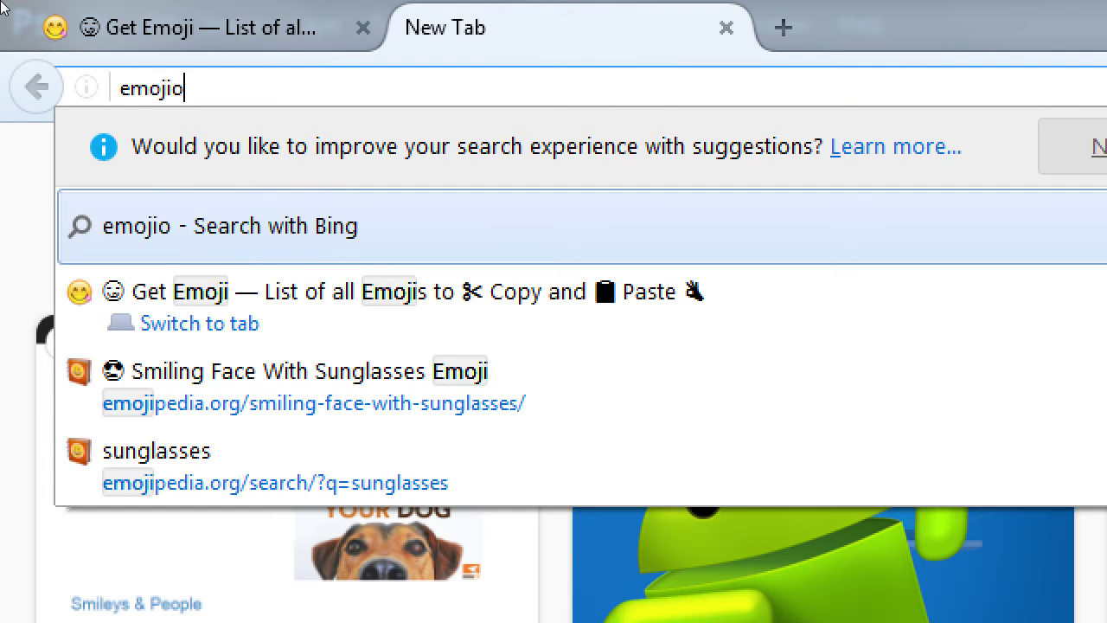
type("ne.com")
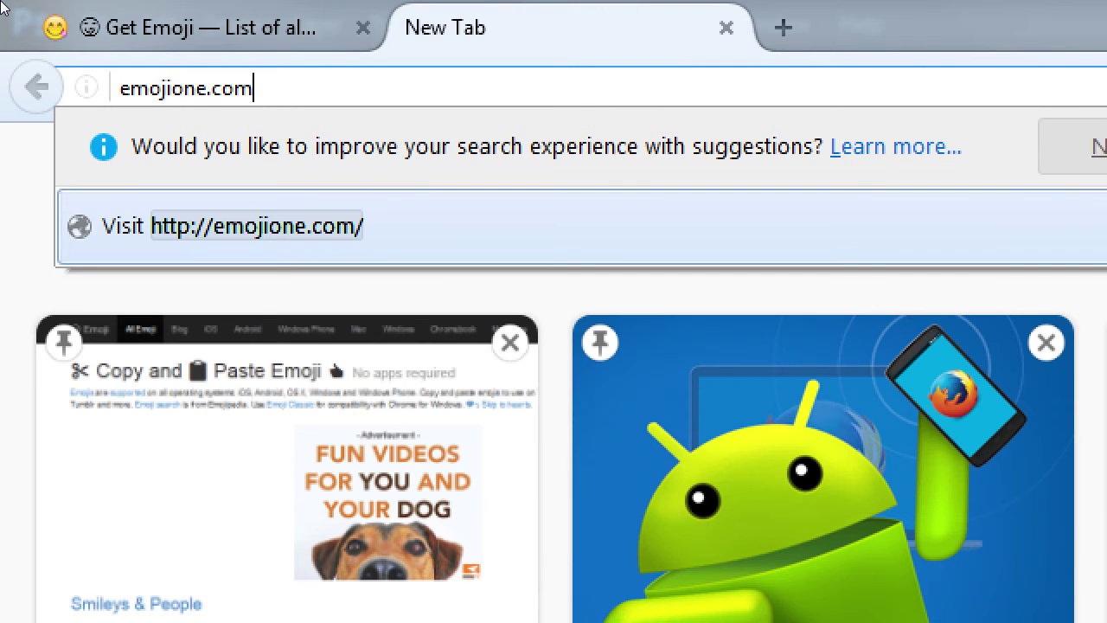
key("Return")
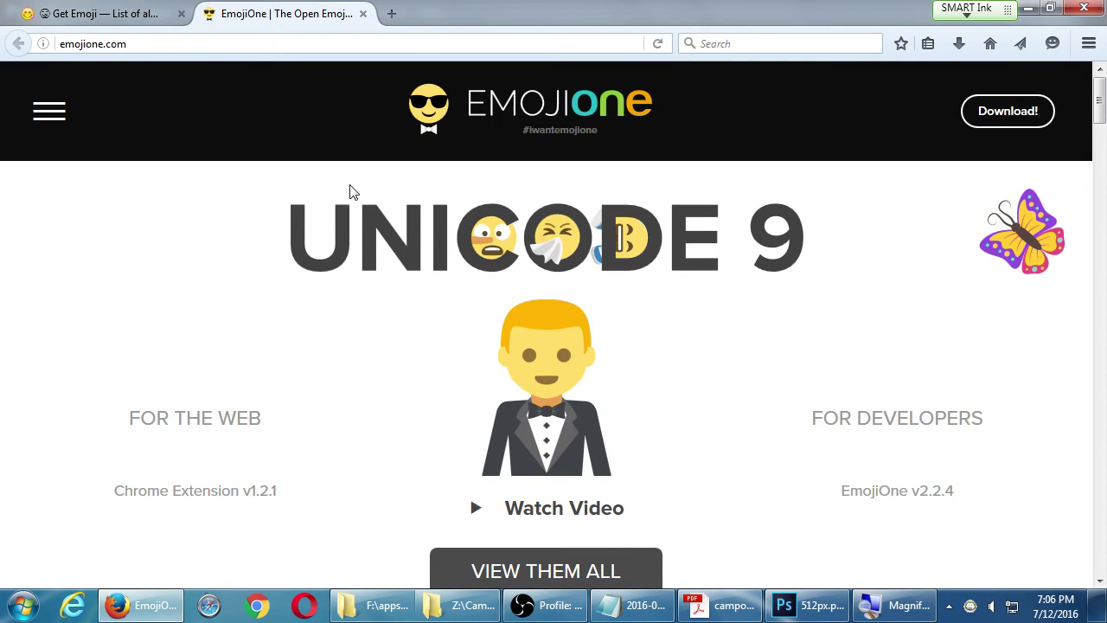
Step: Look over the EmojiOne home page and its site navigation for access to the emoji collection
scroll(789, 292, "down", 10)
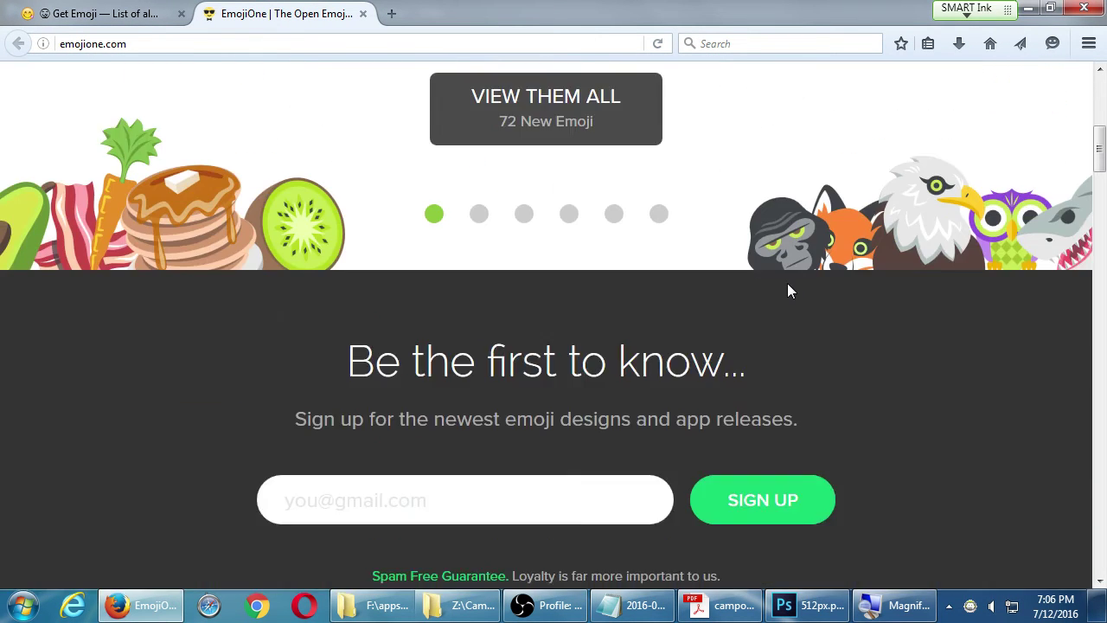
scroll(788, 291, "up", 7)
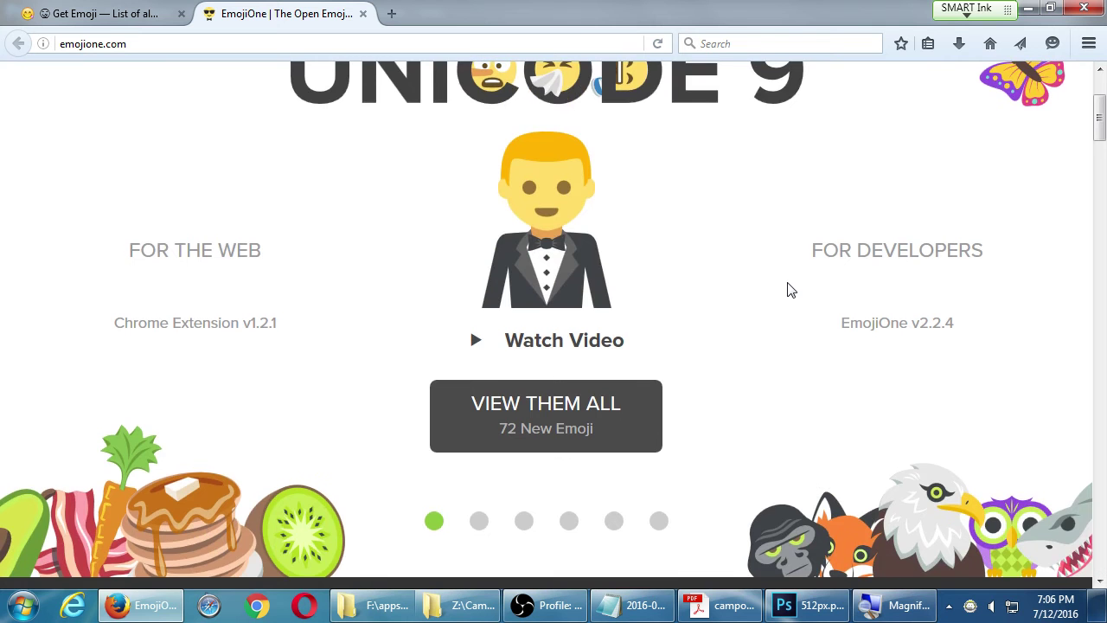
scroll(787, 290, "up", 3)
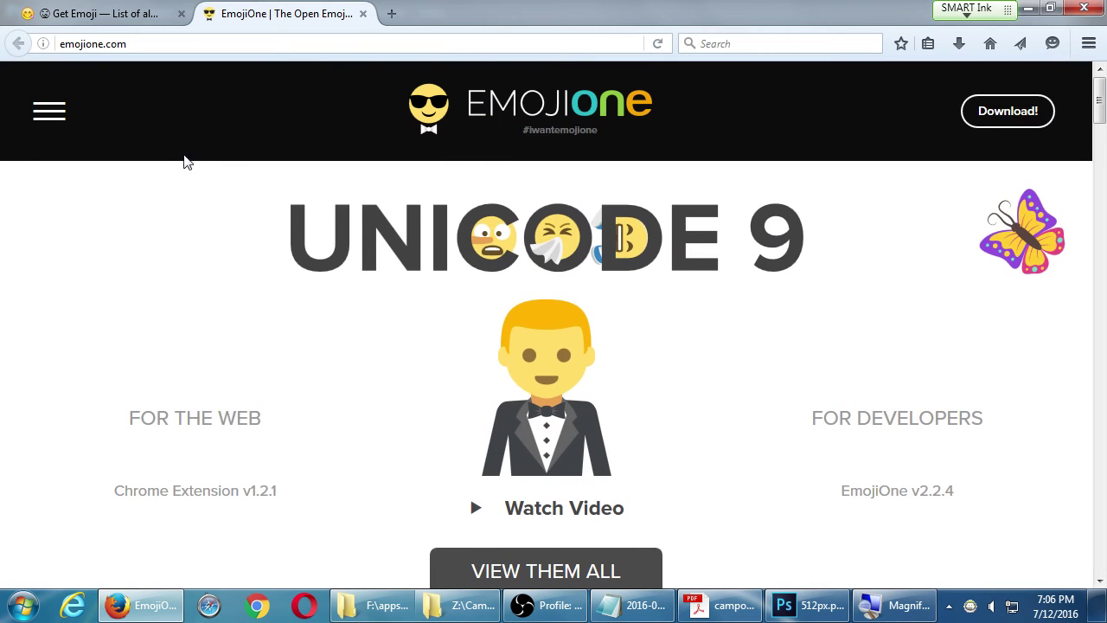
left_click(47, 110)
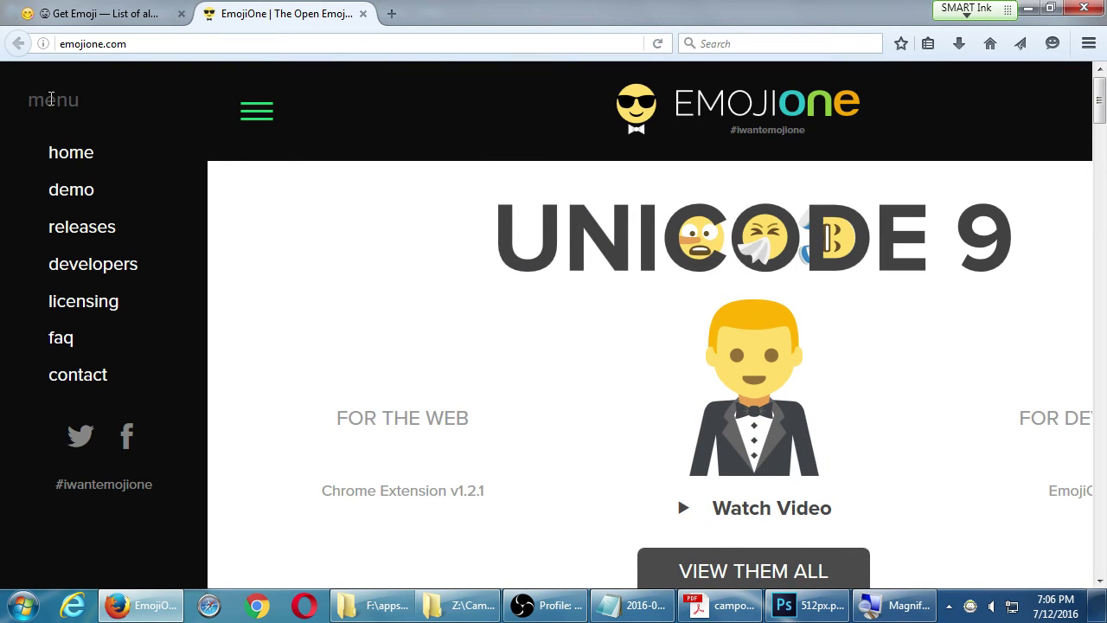
left_click(260, 114)
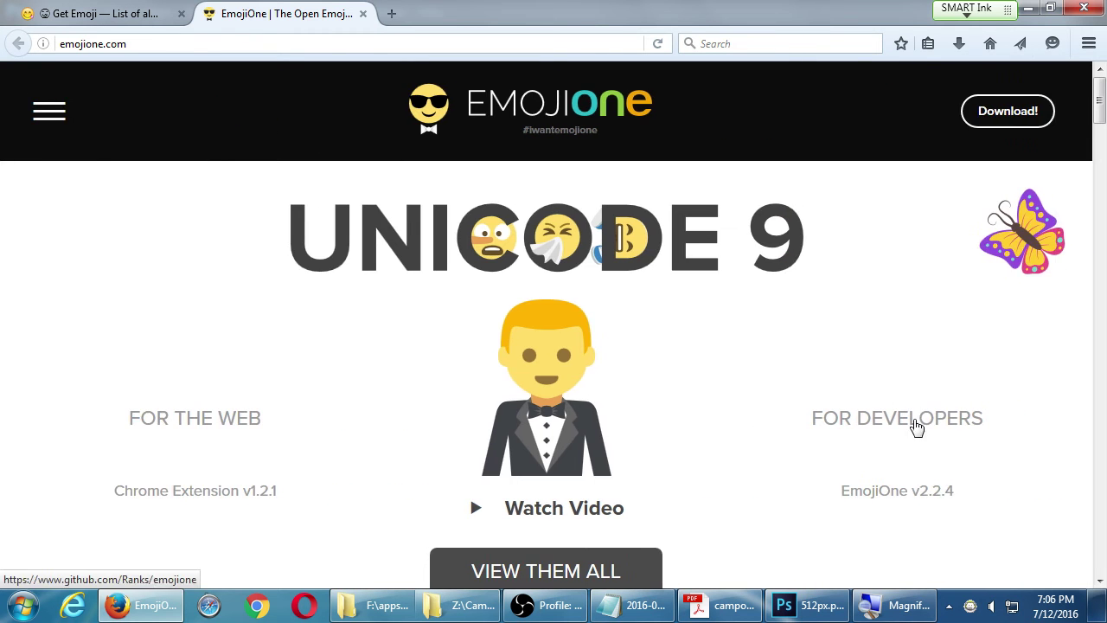
left_click(916, 427)
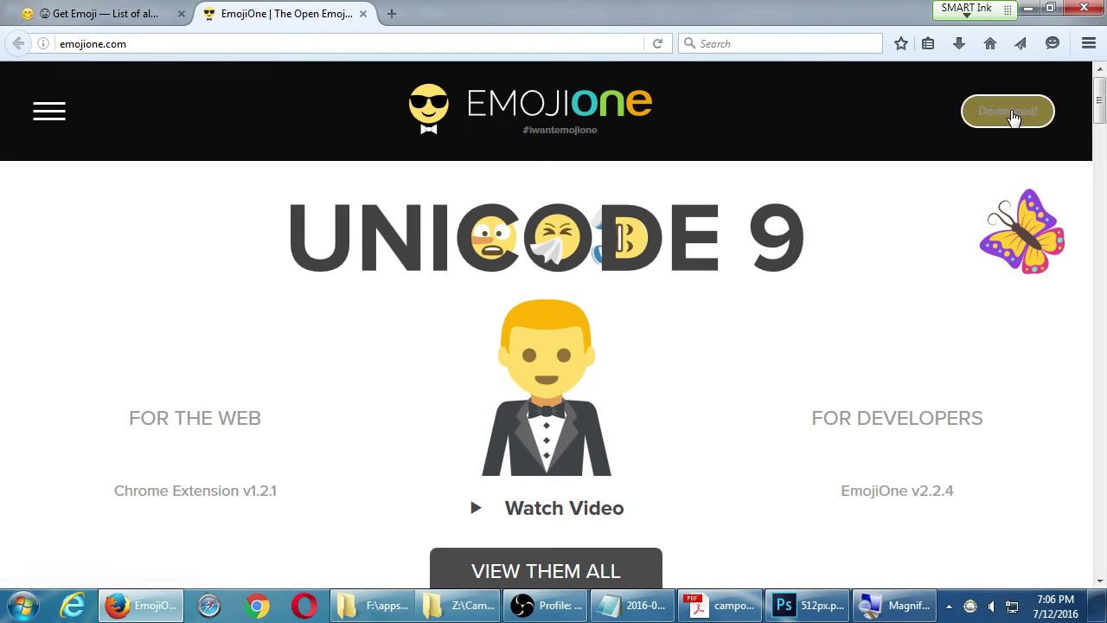
Step: Open EmojiOne's page of all the new Unicode 9 emoji and browse the listed designs
scroll(807, 388, "down", 2)
left_click(552, 474)
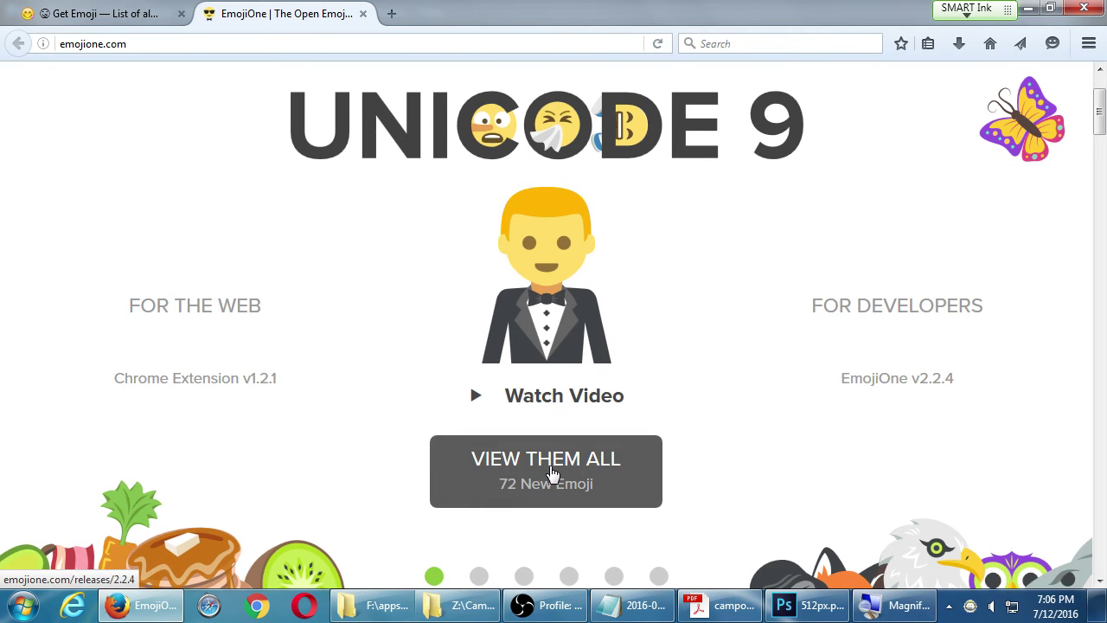
scroll(550, 466, "down", 10)
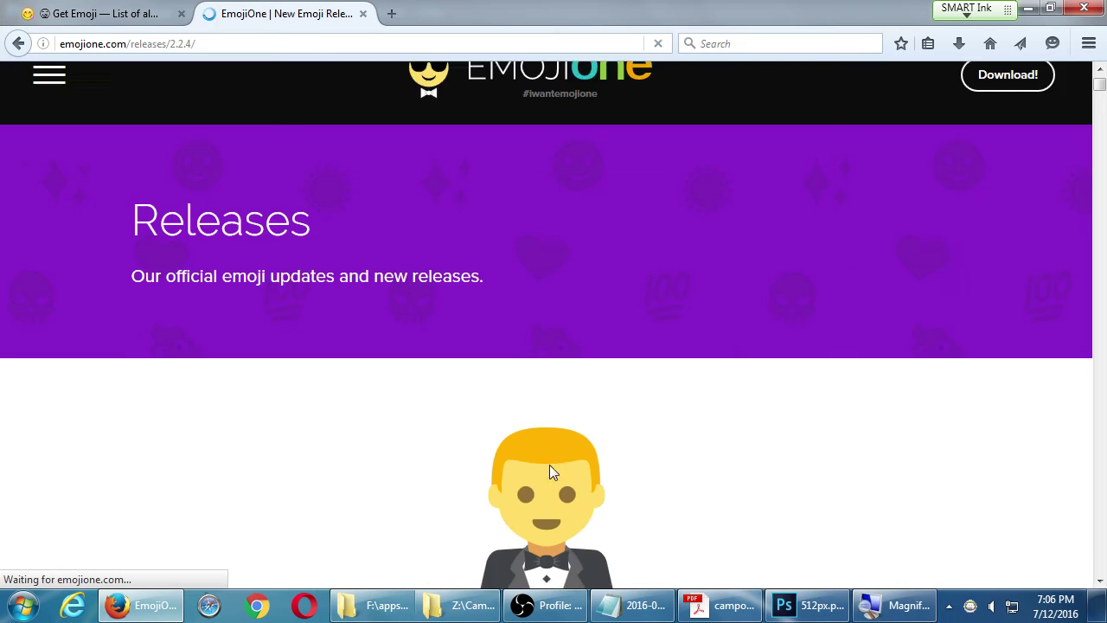
scroll(534, 403, "up", 3)
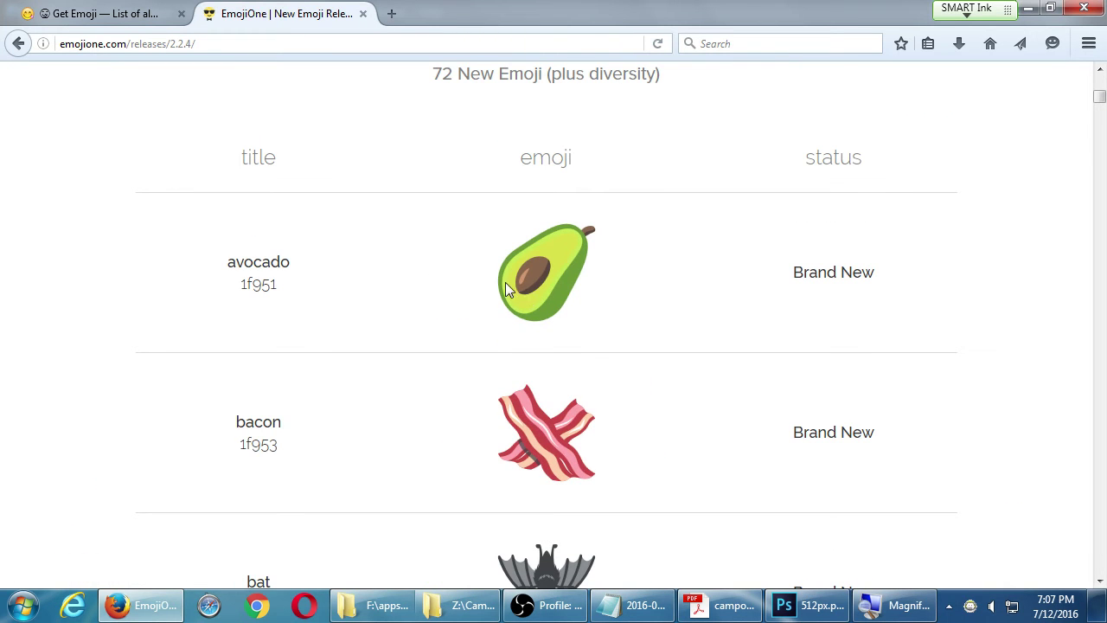
scroll(521, 371, "down", 9)
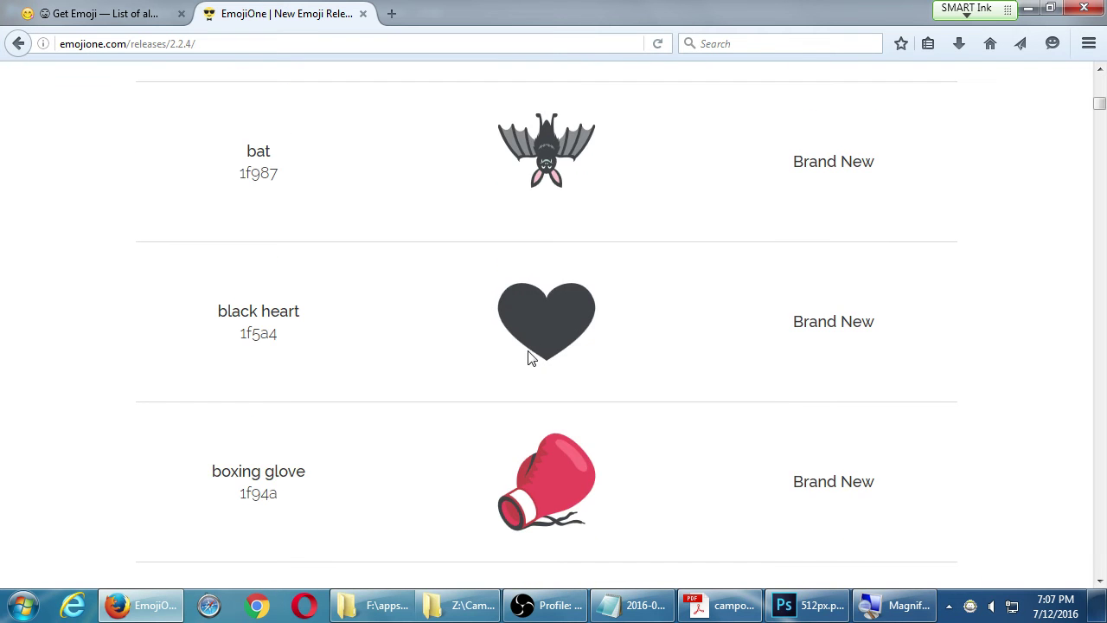
scroll(509, 458, "down", 9)
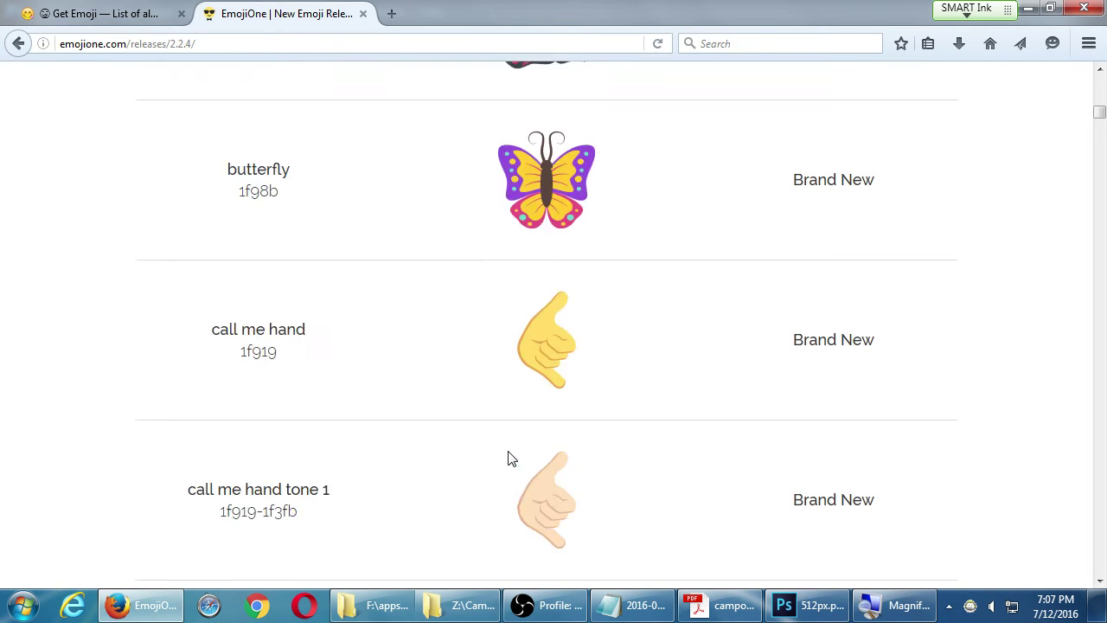
scroll(510, 459, "down", 10)
scroll(509, 458, "up", 20)
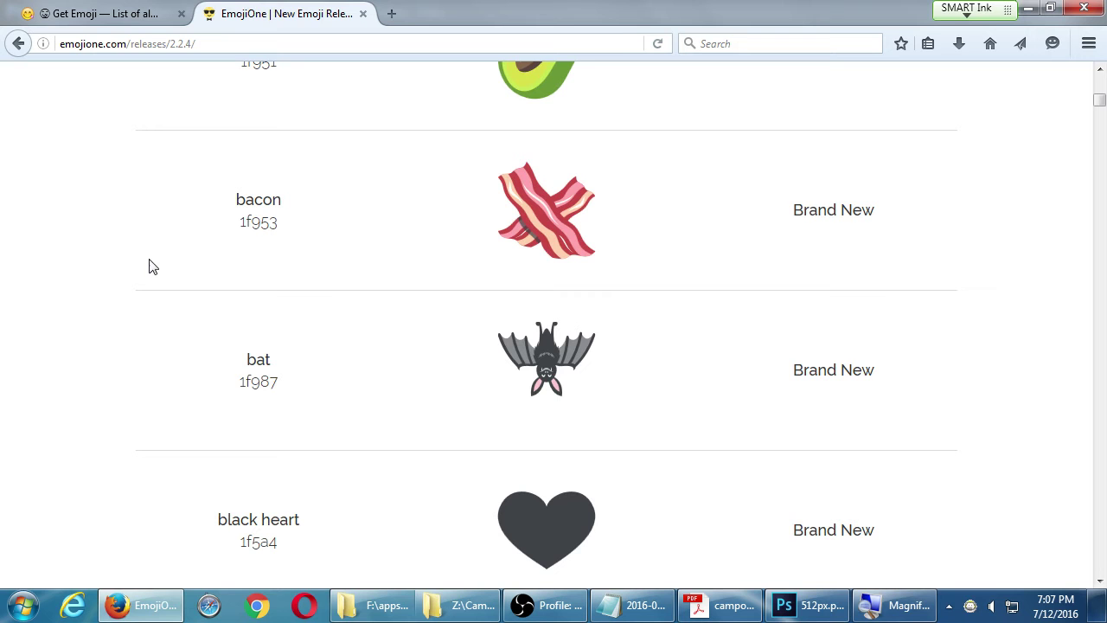
Step: Go back to the EmojiOne home page and open the site's online demo page
left_click(15, 45)
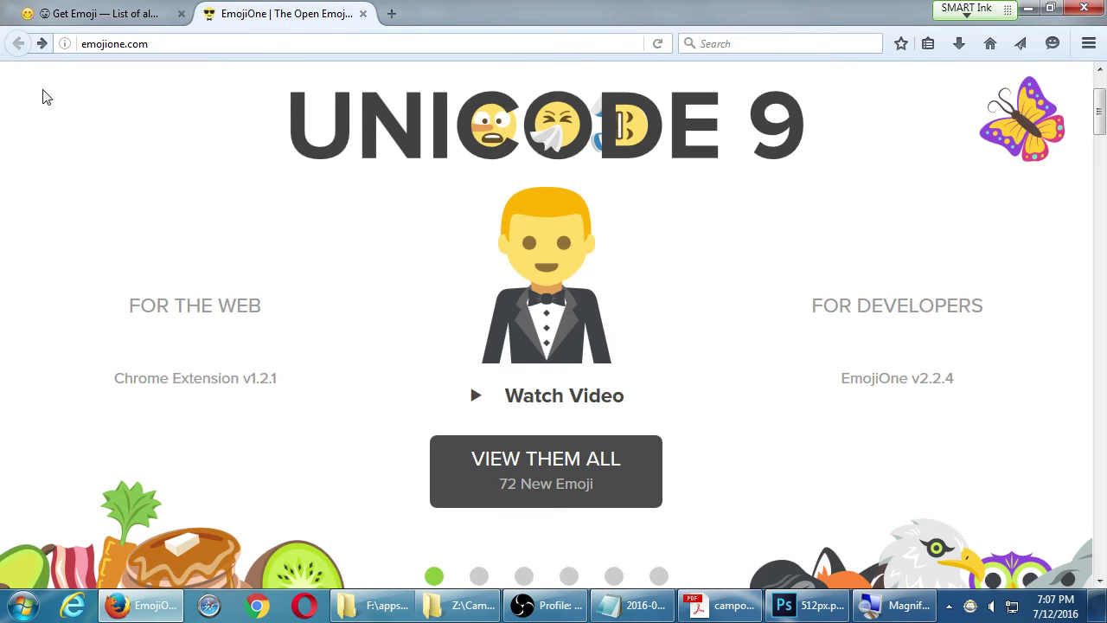
left_click(50, 116)
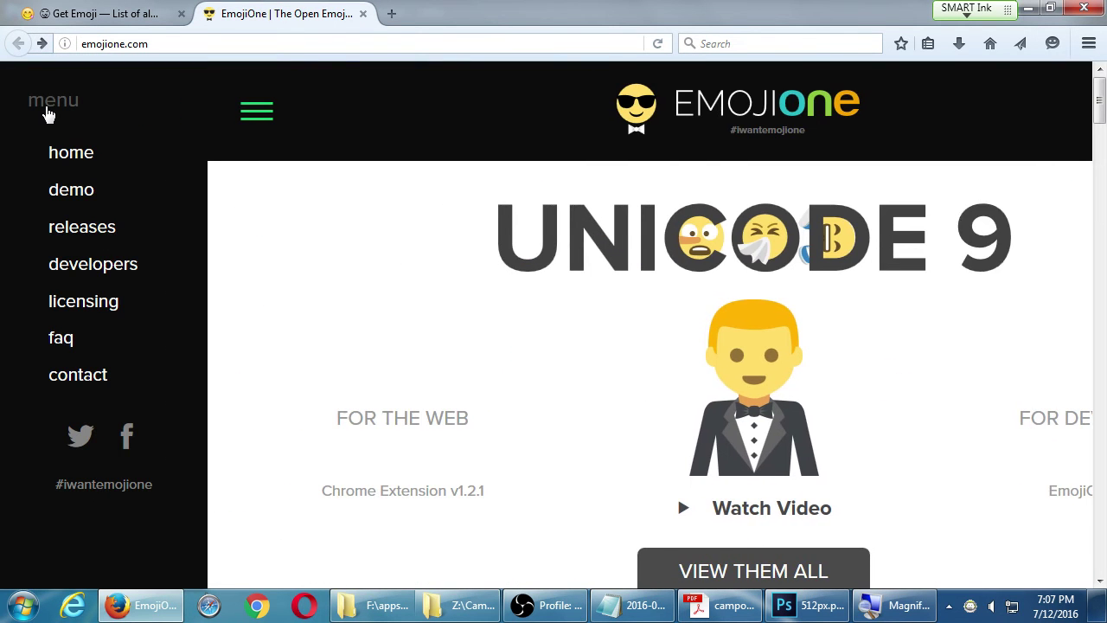
left_click(68, 195)
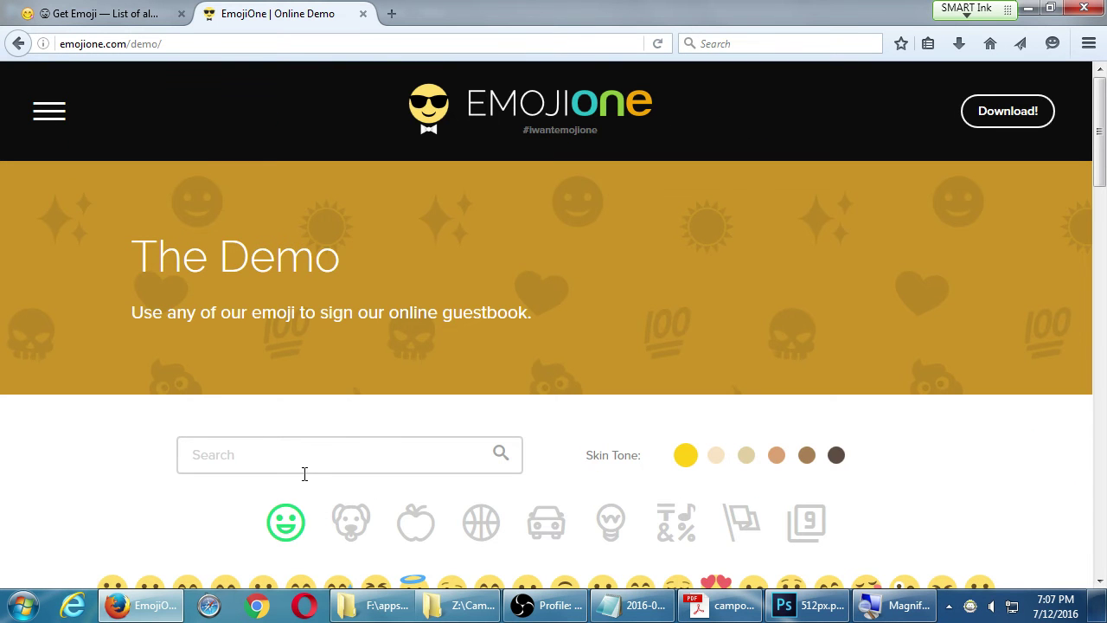
Step: Look over the smiley emoji in the online demo and reopen the demo page through the site navigation
scroll(270, 450, "down", 2)
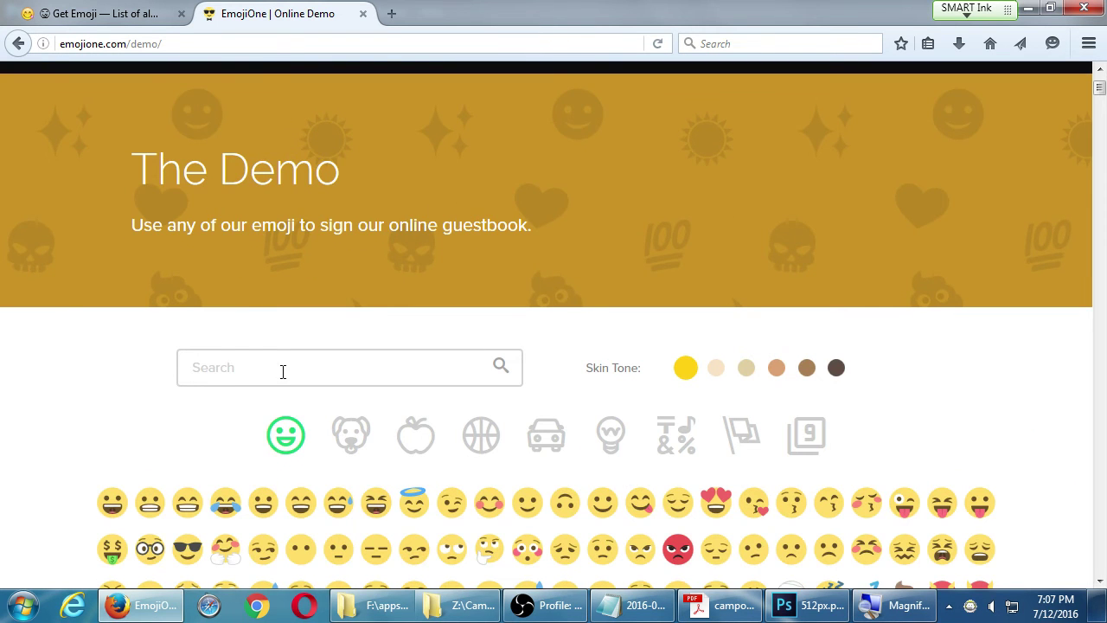
scroll(280, 381, "down", 3)
scroll(277, 387, "down", 2)
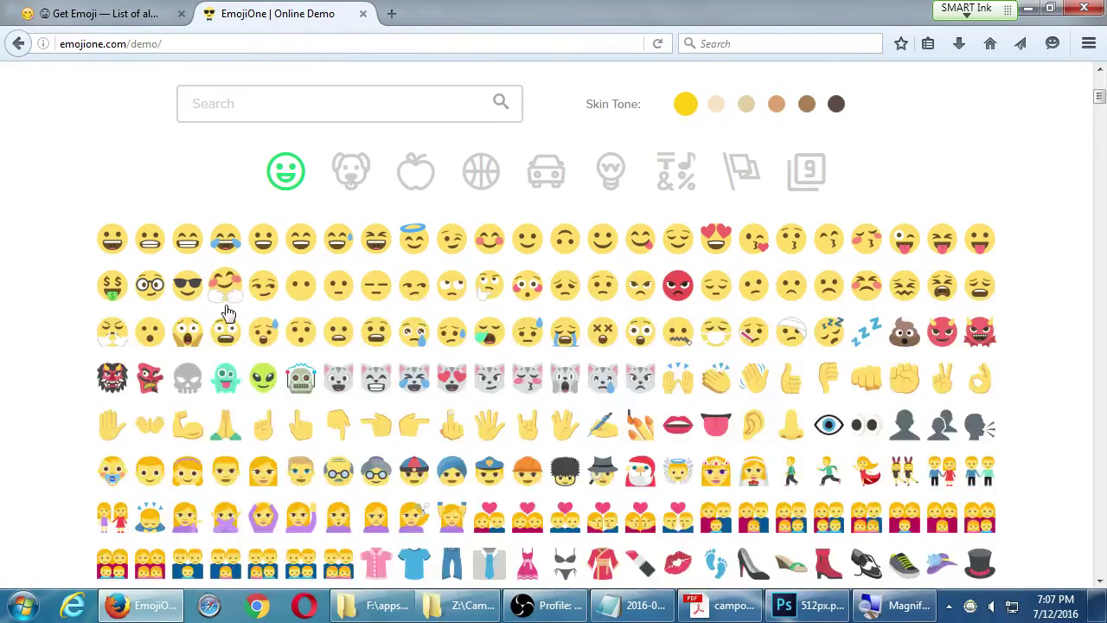
scroll(121, 162, "up", 5)
left_click(49, 114)
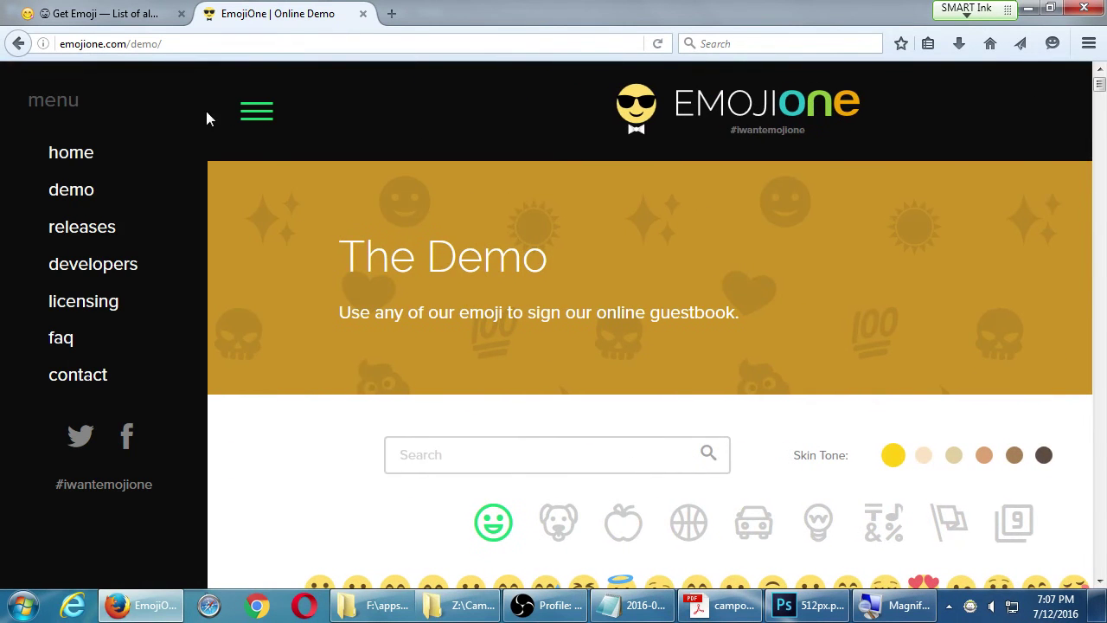
left_click(71, 192)
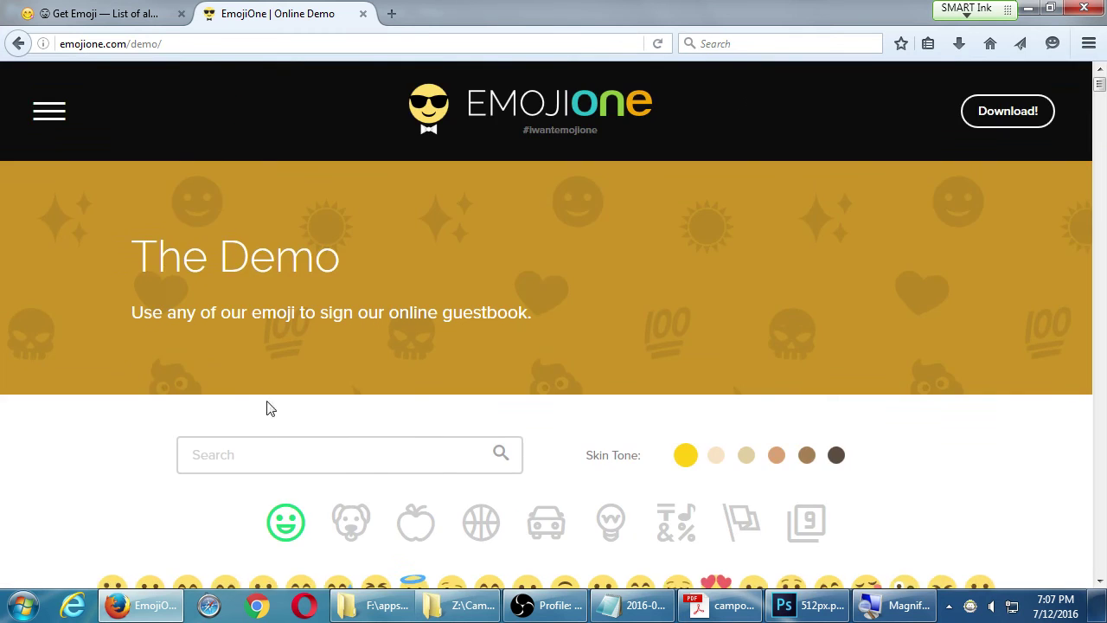
Step: Add the robot emoji from the demo's smiley grid to the guestbook message
scroll(264, 423, "down", 2)
scroll(260, 430, "down", 2)
scroll(339, 248, "down", 3)
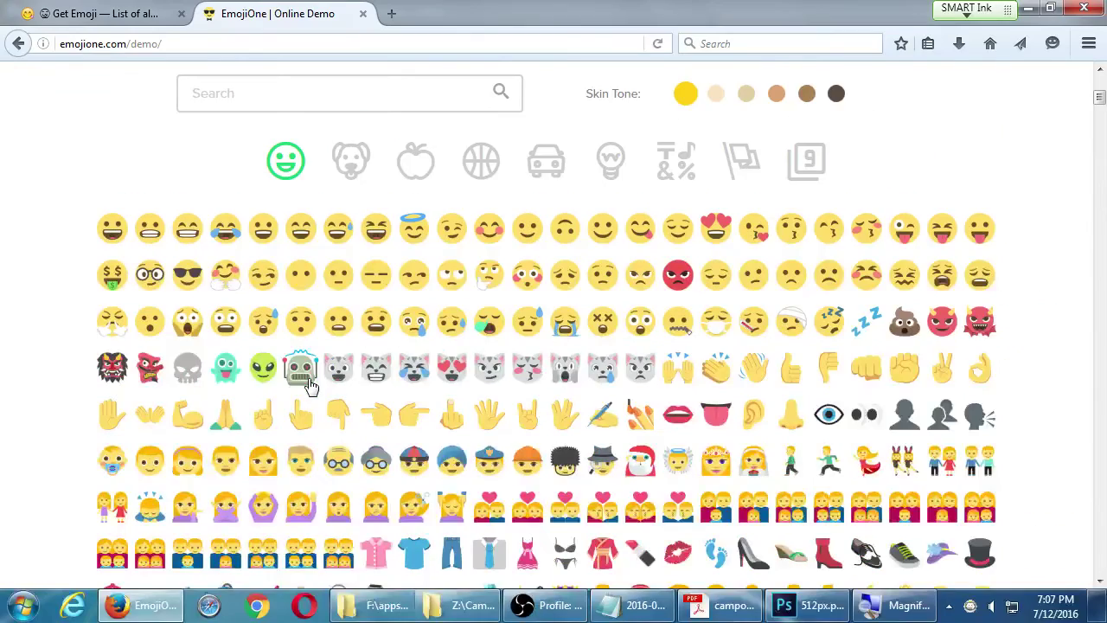
left_click(432, 372)
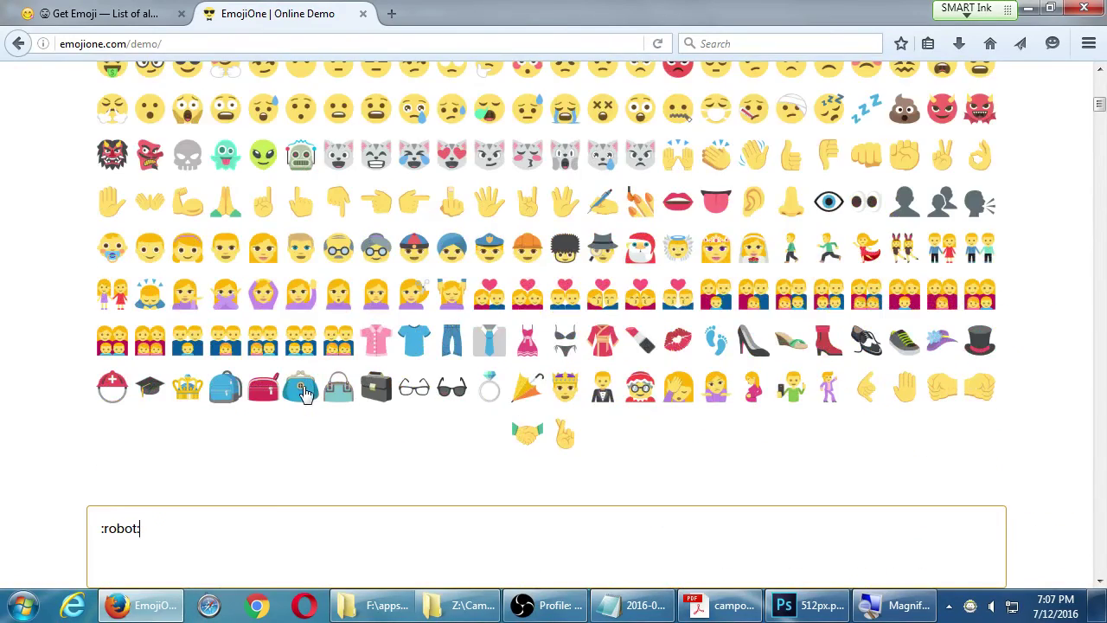
Step: Examine the guestbook message preview and the recent submissions listed below the demo
scroll(307, 383, "up", 10)
scroll(307, 384, "down", 14)
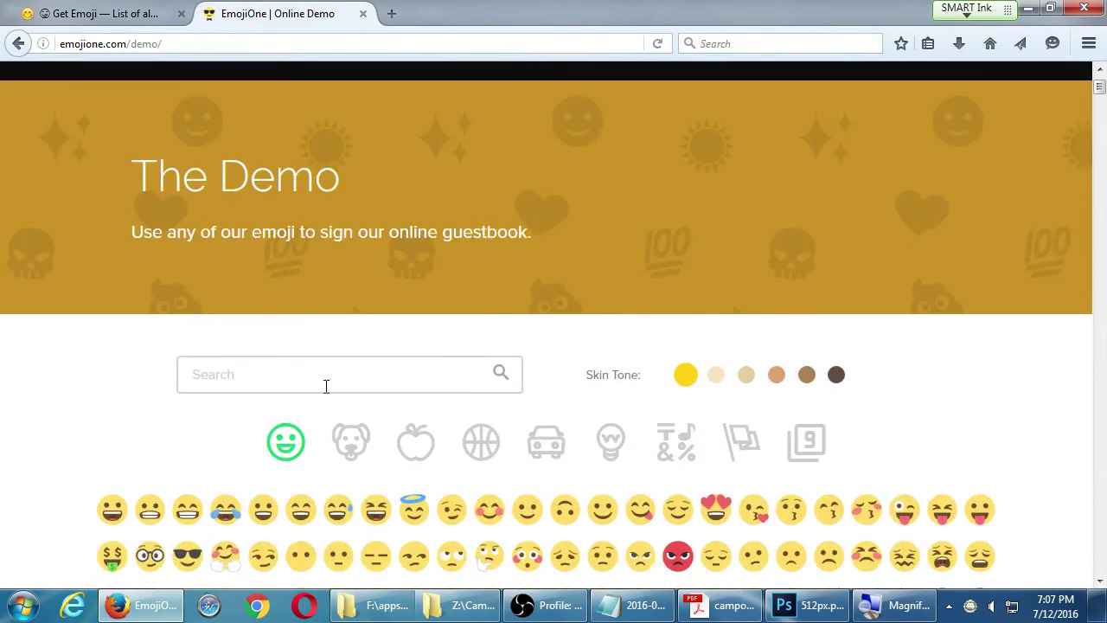
scroll(321, 373, "up", 4)
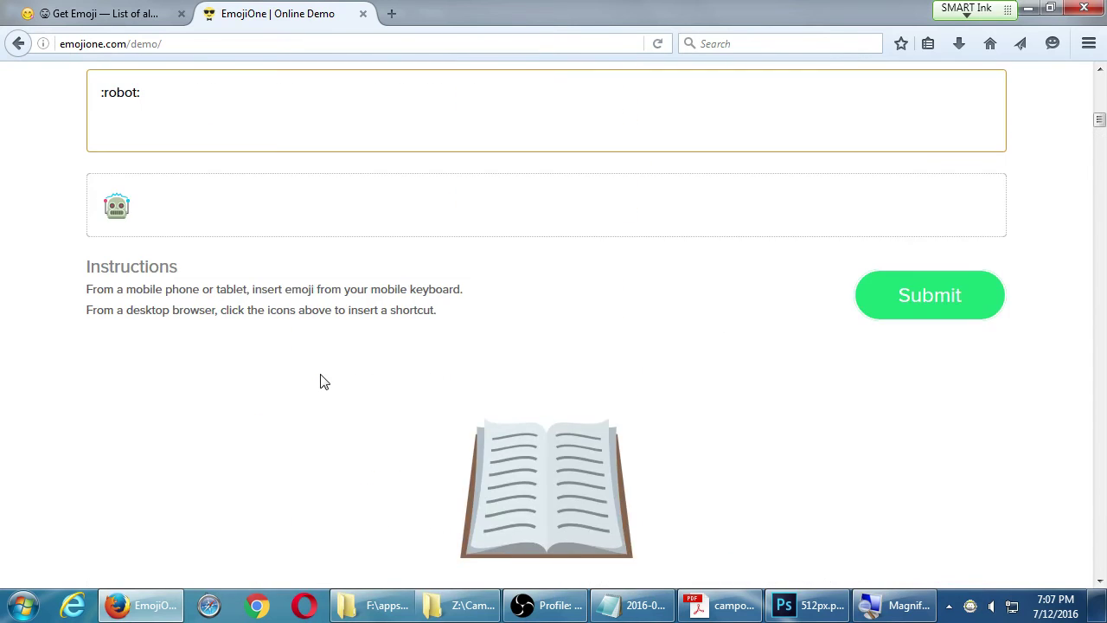
scroll(321, 374, "down", 8)
scroll(320, 376, "down", 4)
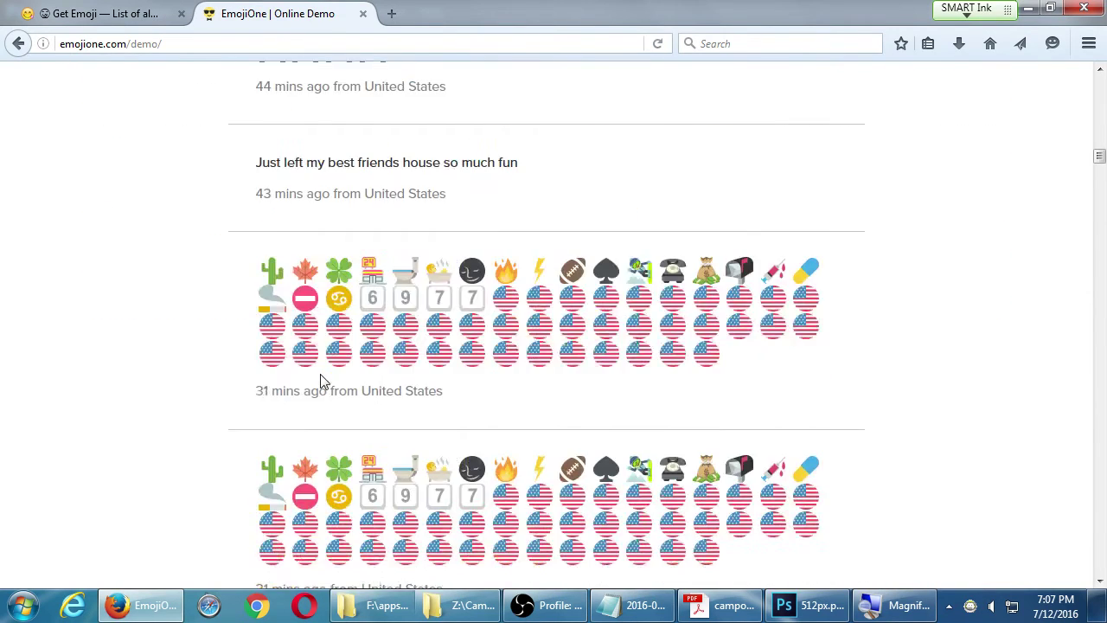
scroll(320, 376, "up", 15)
scroll(320, 381, "down", 1)
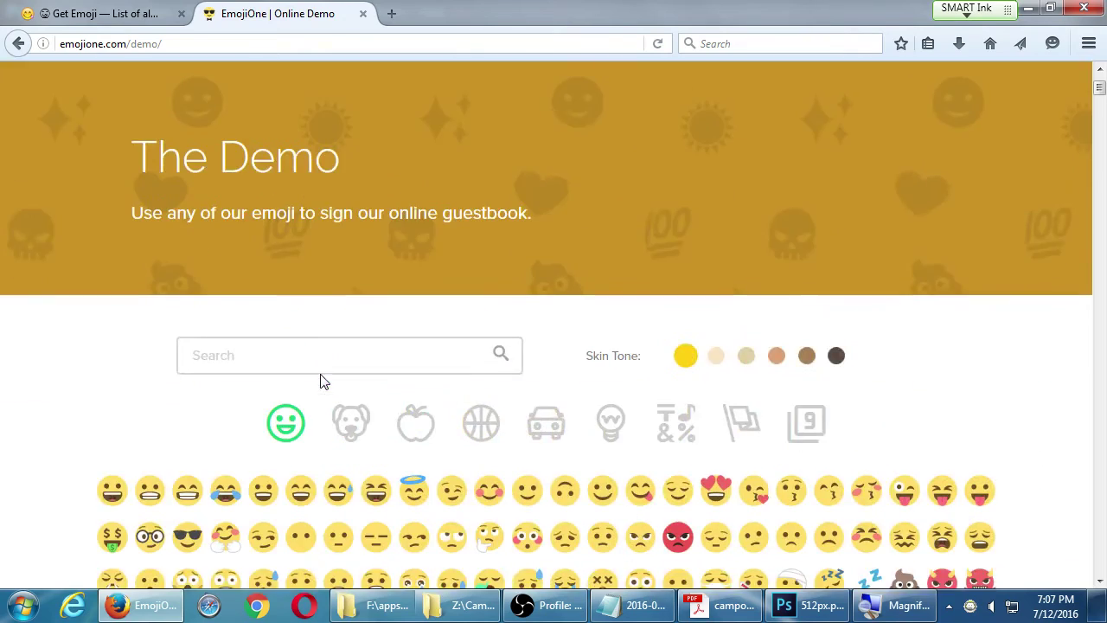
Step: Search the demo's emoji for "robot" and add the matching emoji to the guestbook message once more
left_click(311, 361)
type("robot")
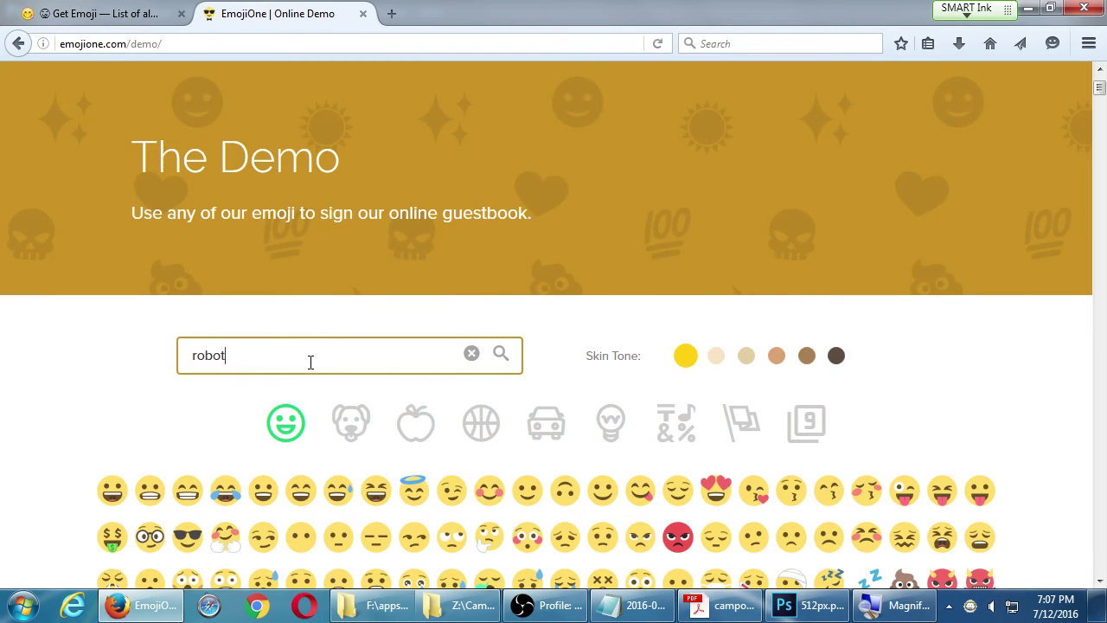
key("BackSpace")
key("BackSpace")
key("BackSpace")
key("BackSpace")
key("BackSpace")
left_click(501, 354)
left_click(451, 352)
type("rob")
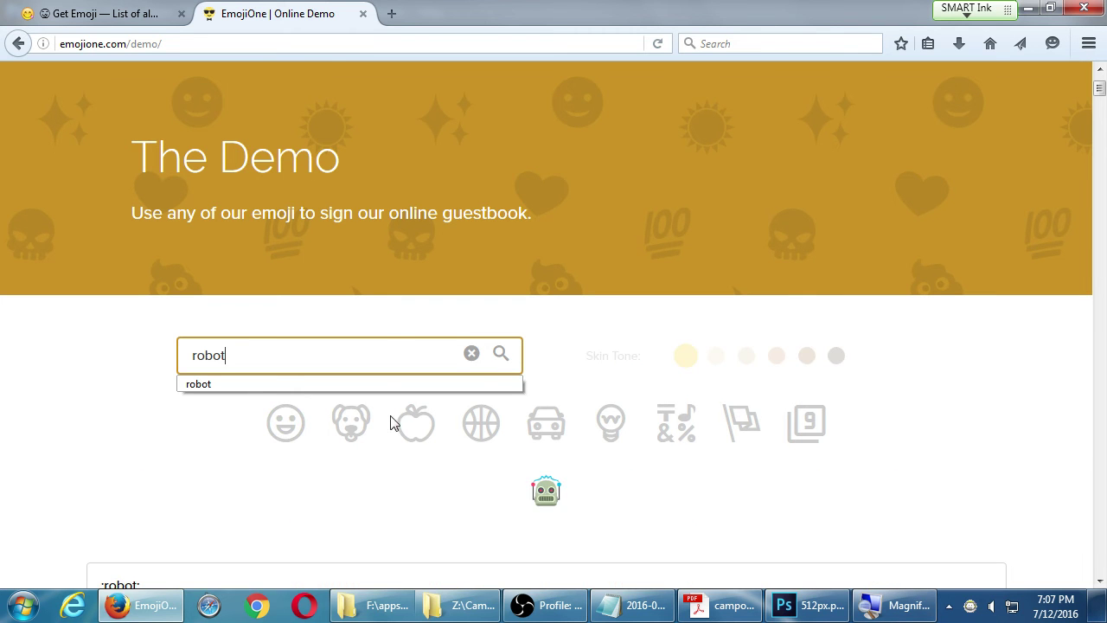
scroll(378, 423, "down", 3)
left_click(544, 295)
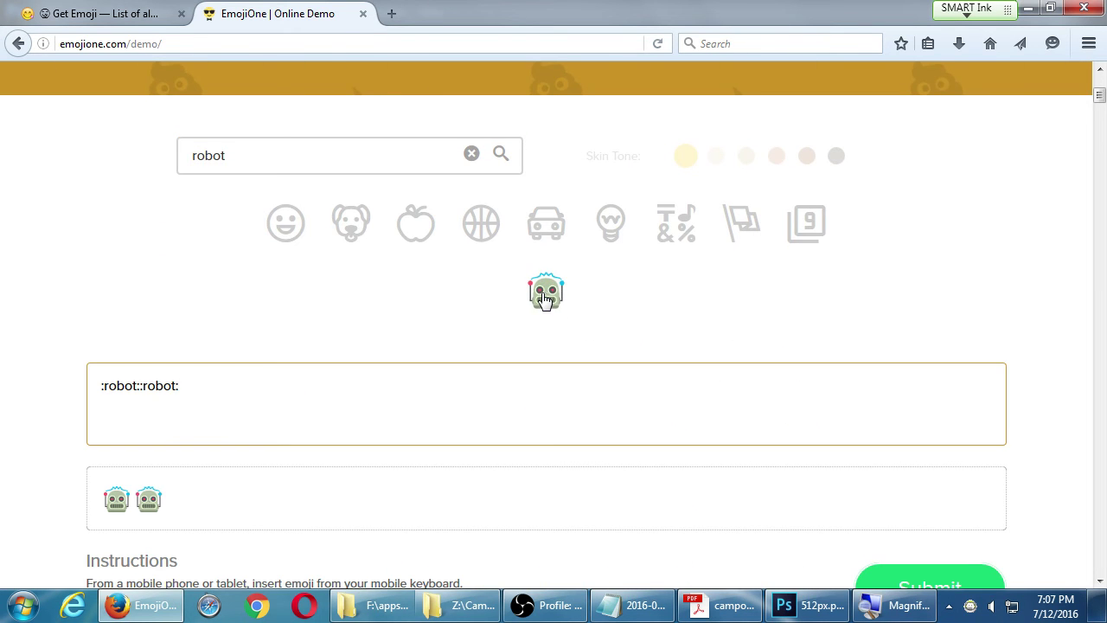
Step: Browse the animal emoji used in the recent guestbook submissions and return to the start of the demo page
scroll(383, 420, "down", 10)
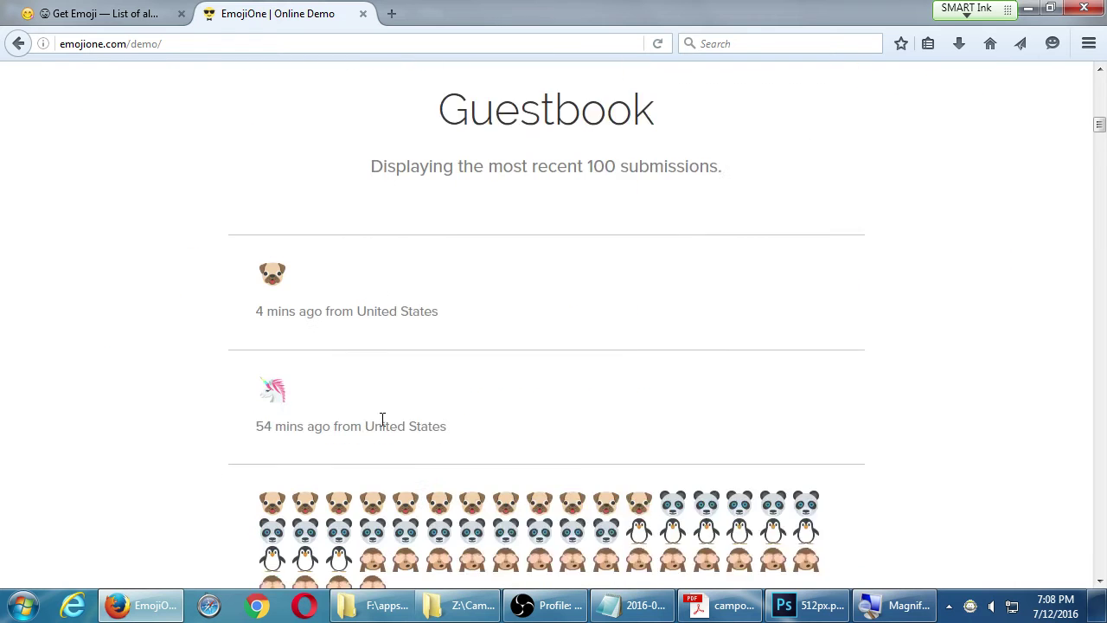
scroll(383, 420, "down", 1)
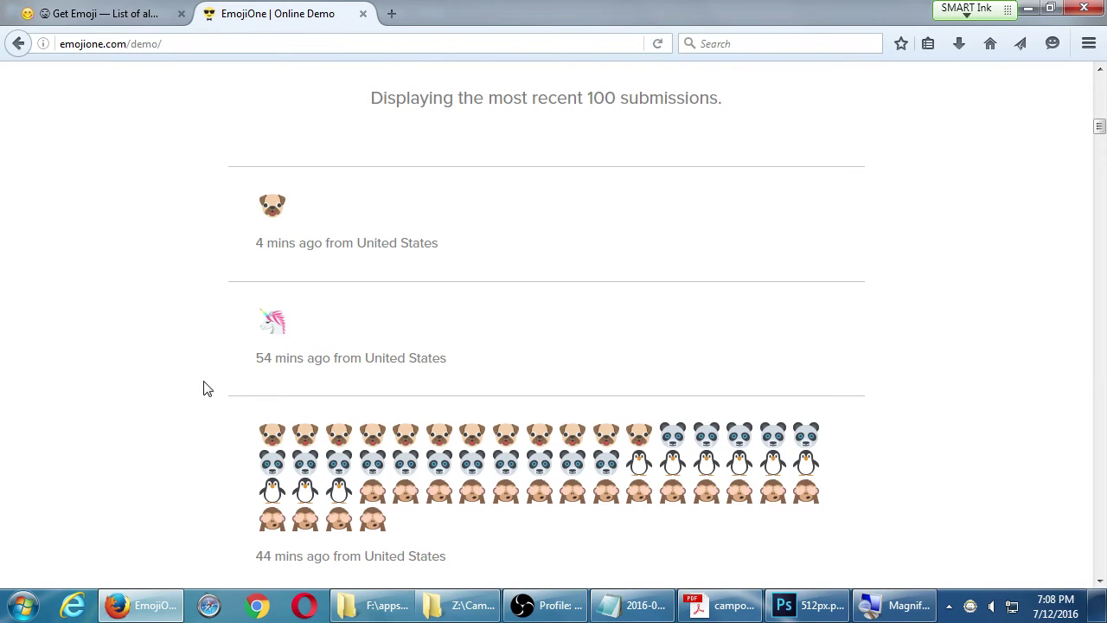
scroll(205, 388, "down", 6)
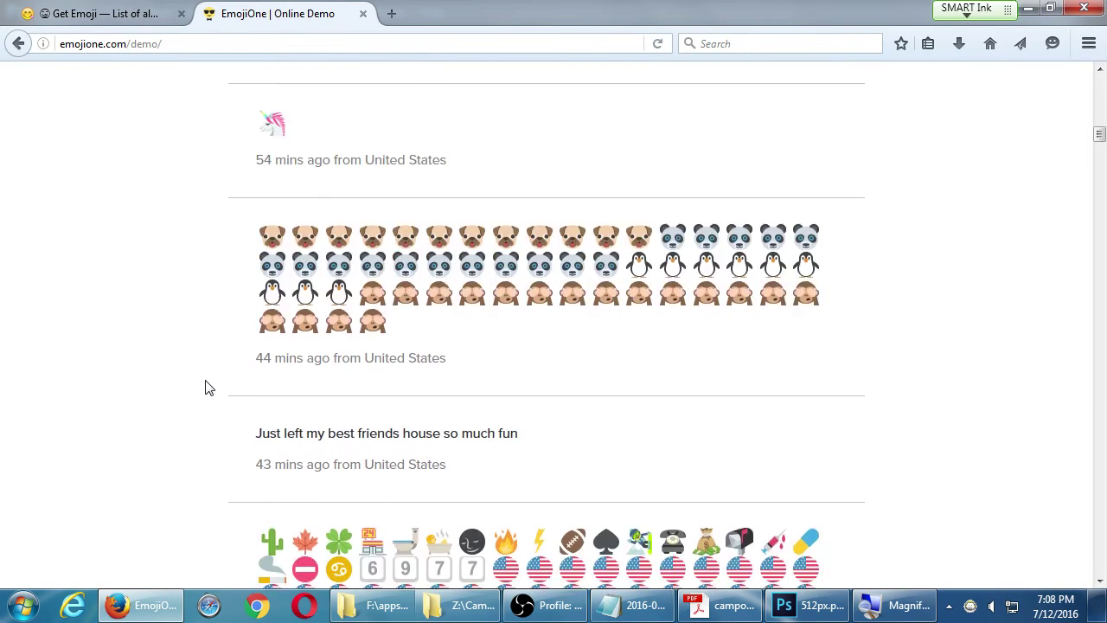
scroll(205, 387, "up", 5)
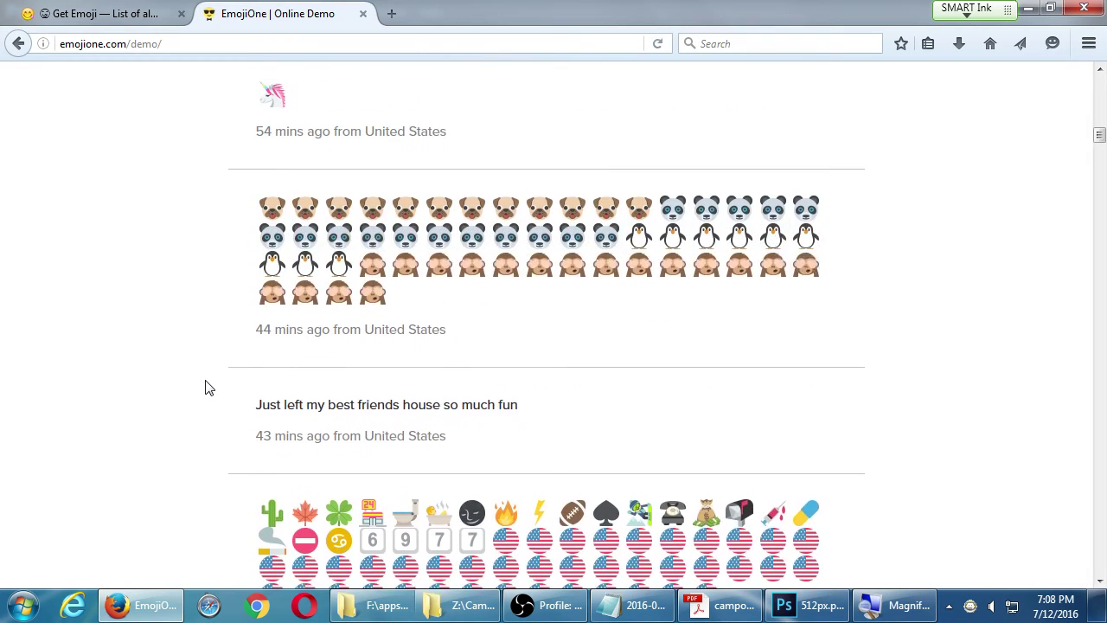
scroll(166, 395, "up", 3)
scroll(167, 395, "down", 4)
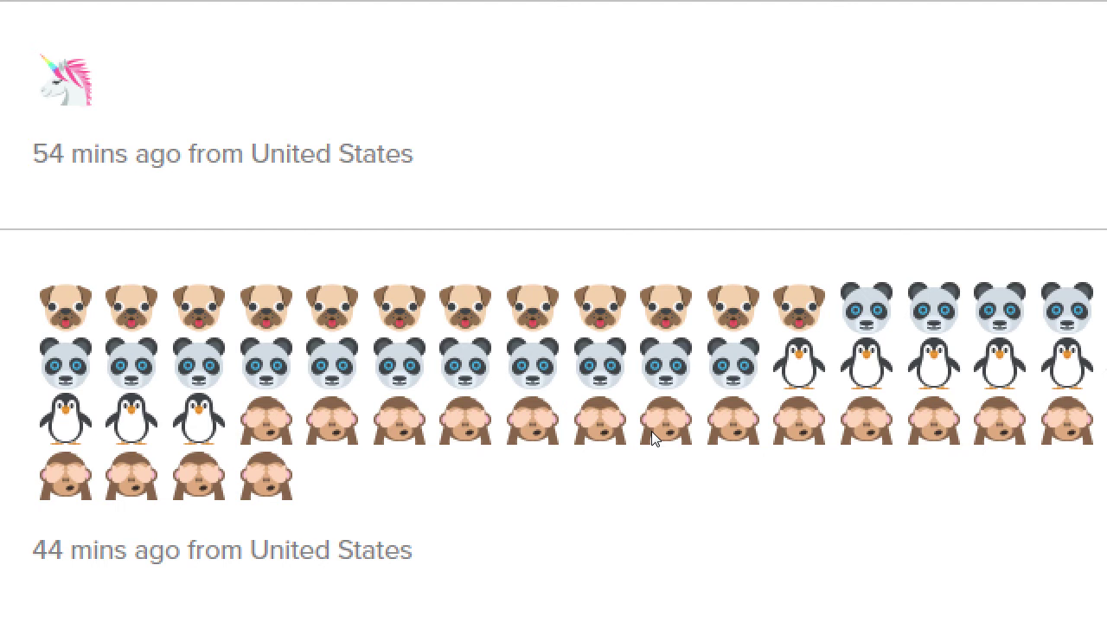
scroll(655, 427, "up", 15)
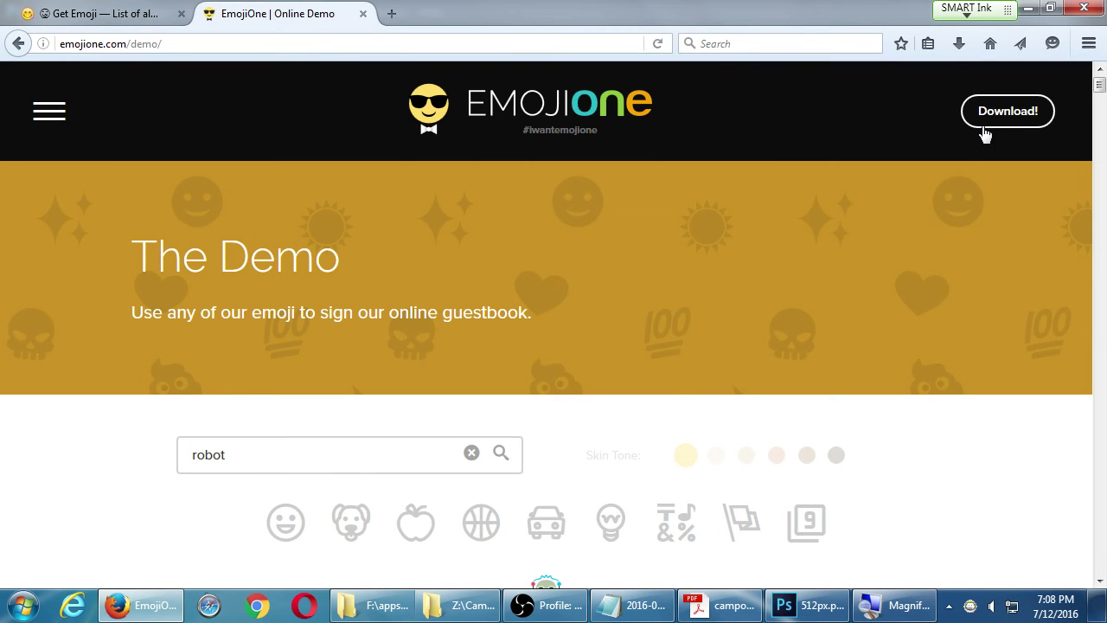
Step: Open EmojiOne's download page and read through the Chrome extension's features as far as its free download offer
left_click(984, 128)
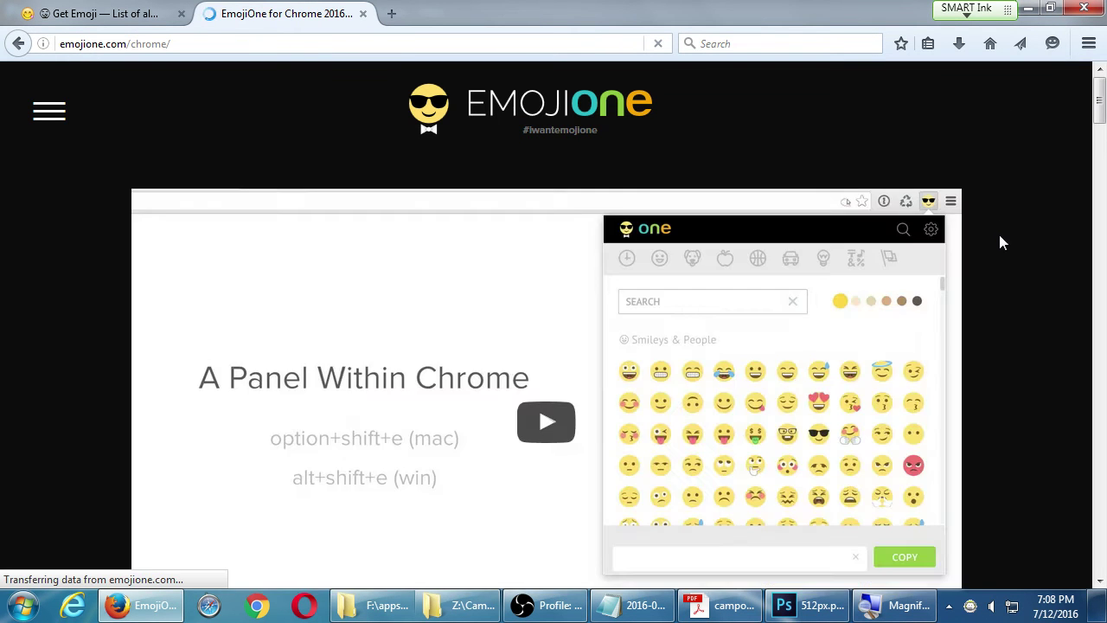
scroll(1001, 240, "down", 6)
scroll(1016, 241, "down", 5)
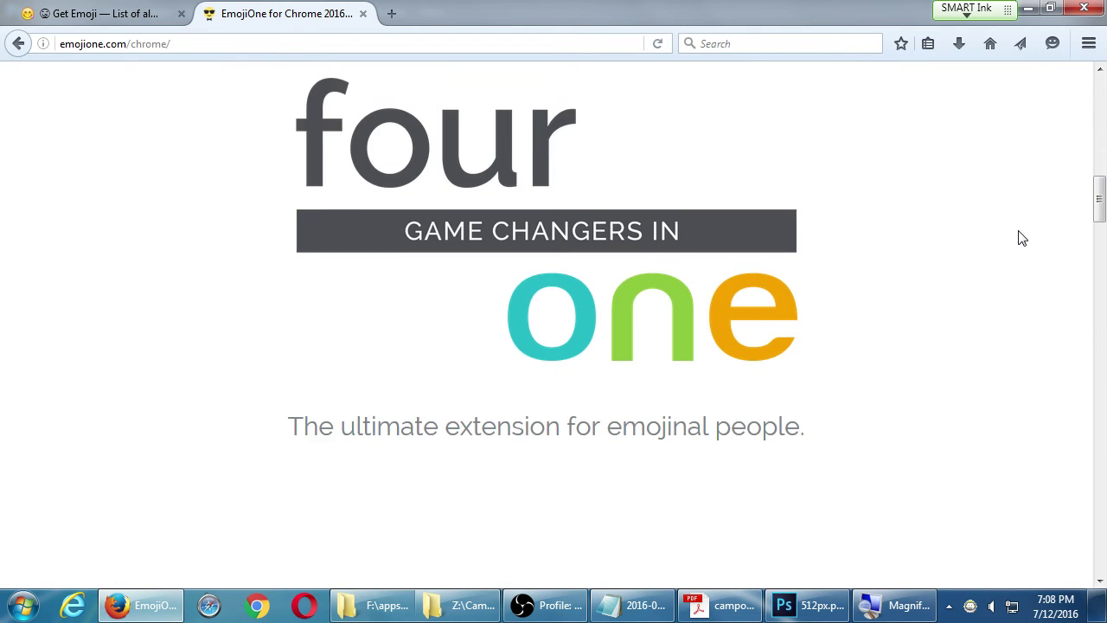
scroll(1022, 238, "up", 2)
scroll(1022, 238, "down", 5)
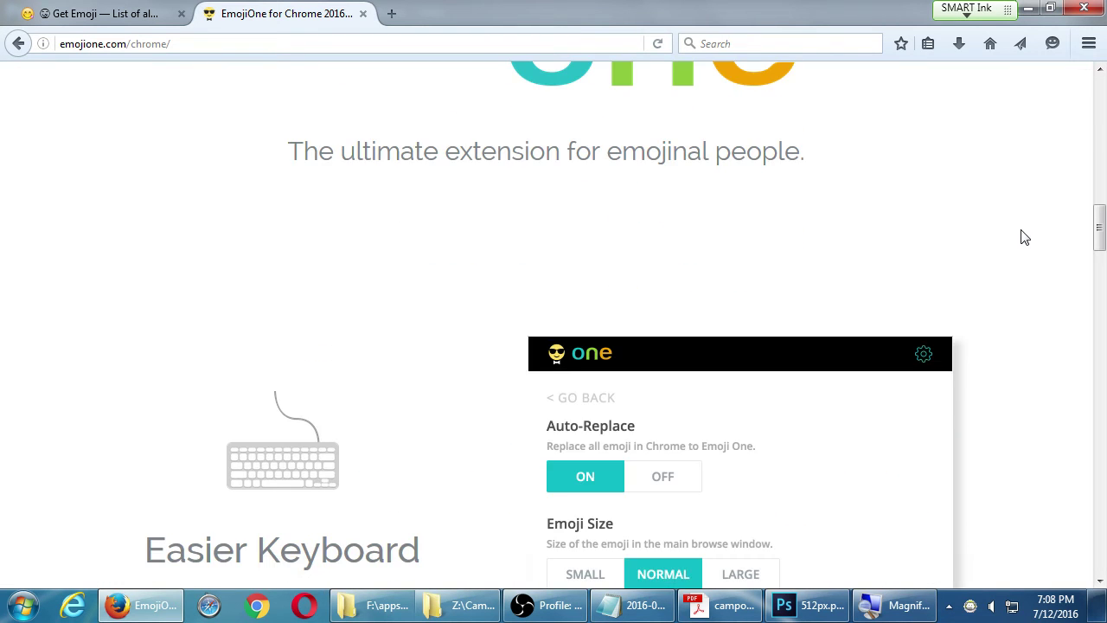
scroll(1024, 237, "down", 20)
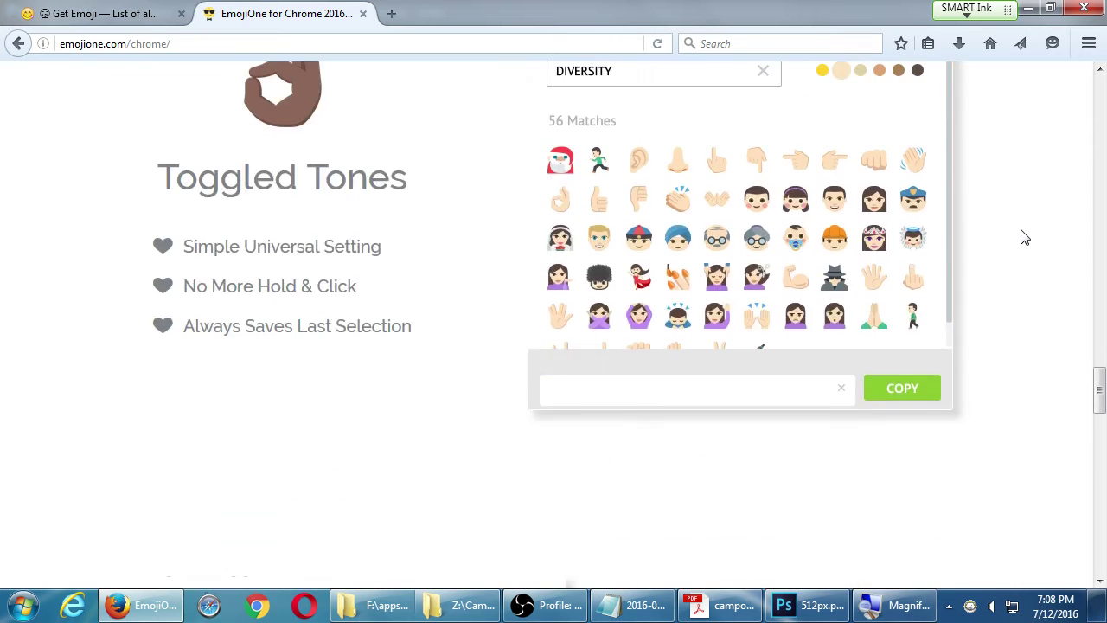
scroll(1024, 237, "down", 15)
scroll(1024, 237, "up", 5)
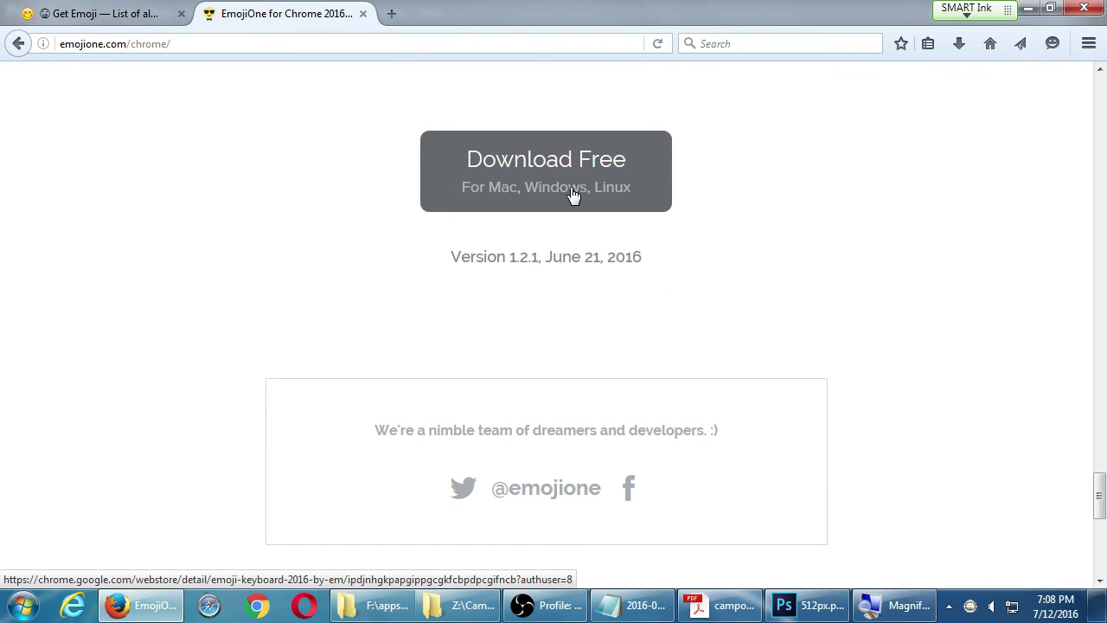
Step: View the emoji keyboard's Chrome Web Store listing and go back to EmojiOne's Chrome extension page
left_click(571, 193)
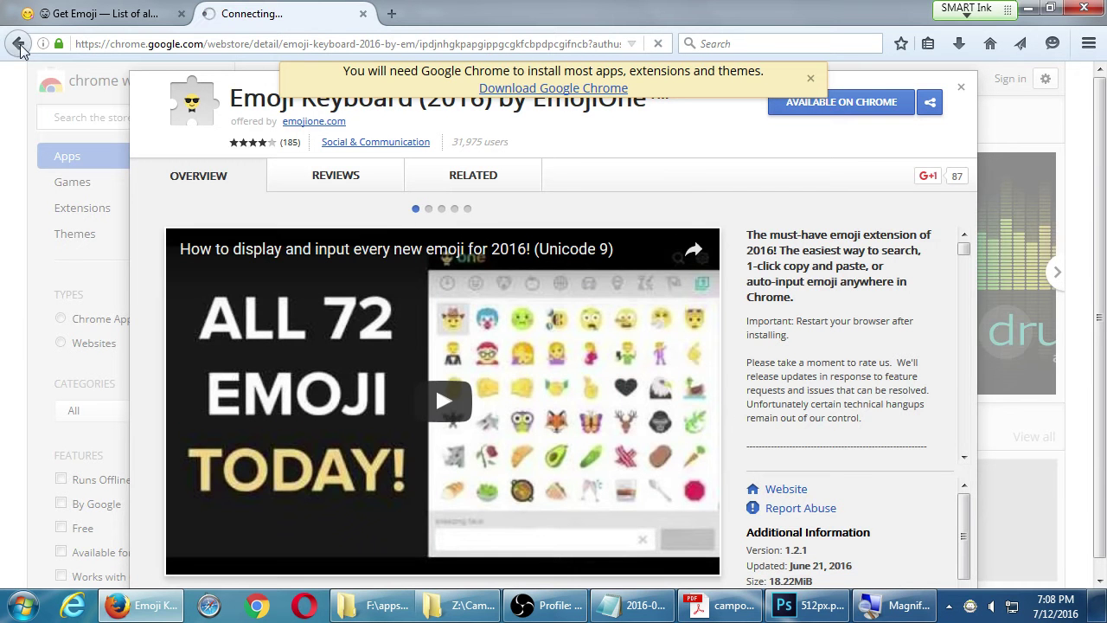
scroll(977, 350, "down", 6)
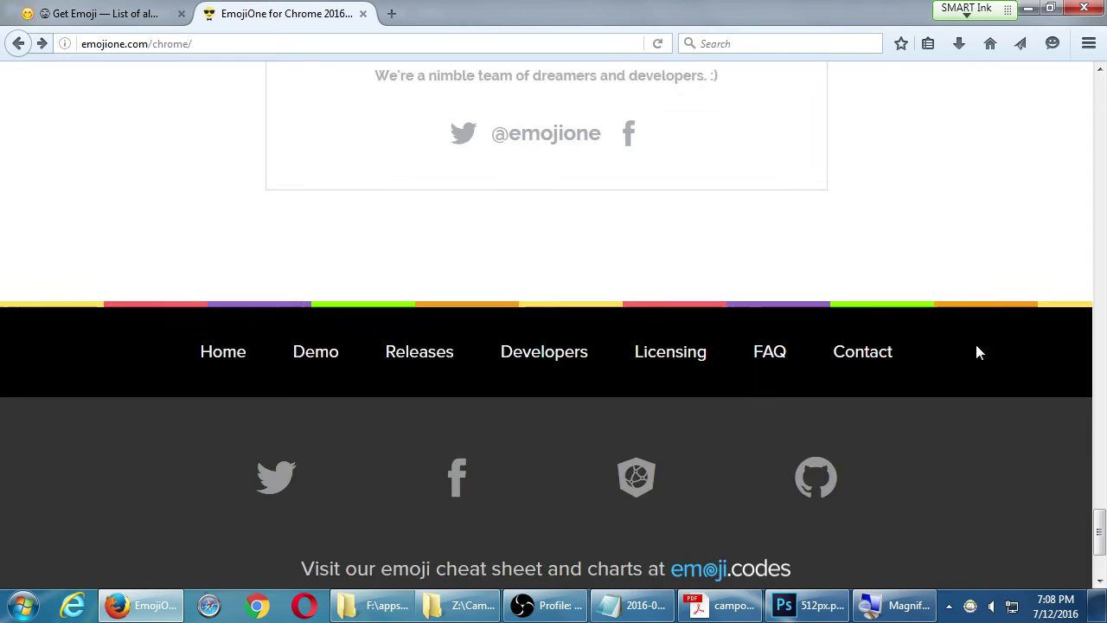
left_click_drag(1098, 541, 1061, 88)
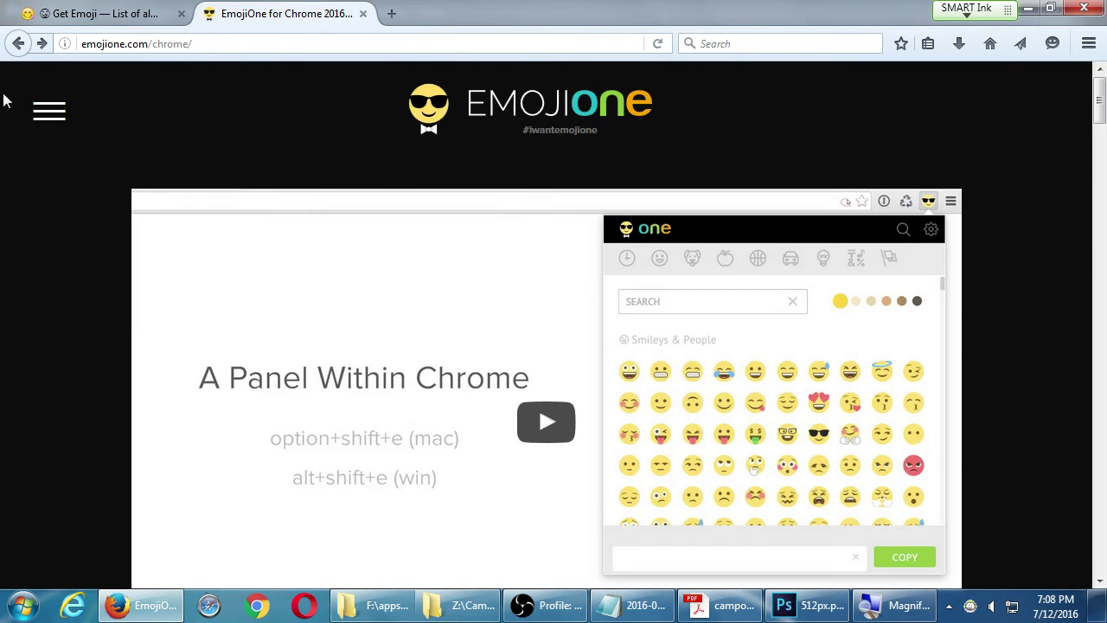
Step: Open EmojiOne's Developers page and review the license terms and the PNG, SVG and font file downloads
left_click(43, 114)
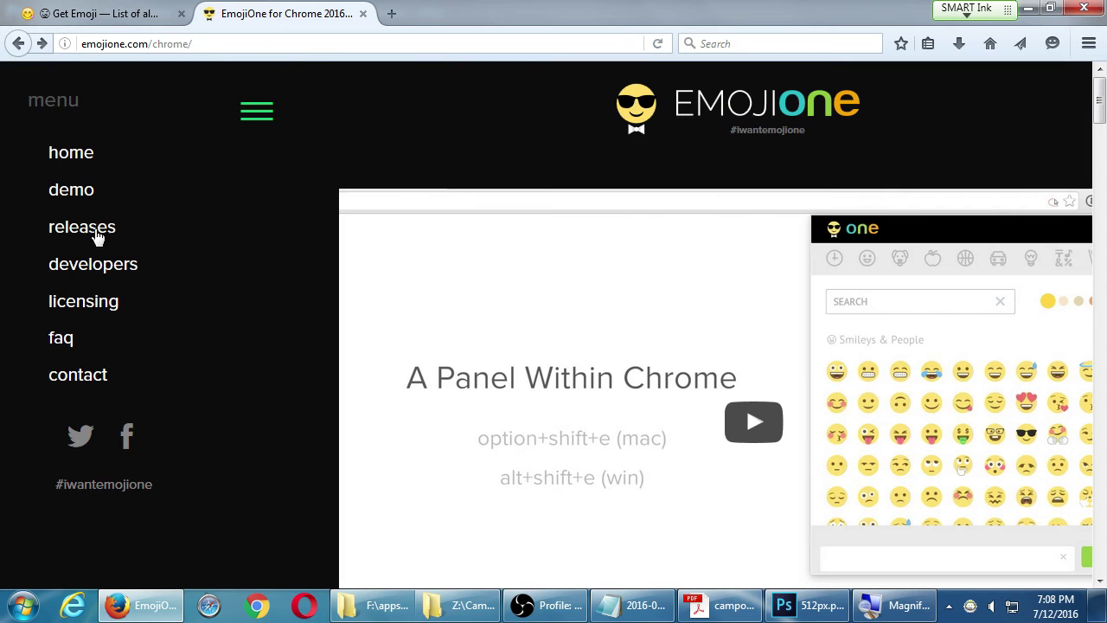
left_click(102, 266)
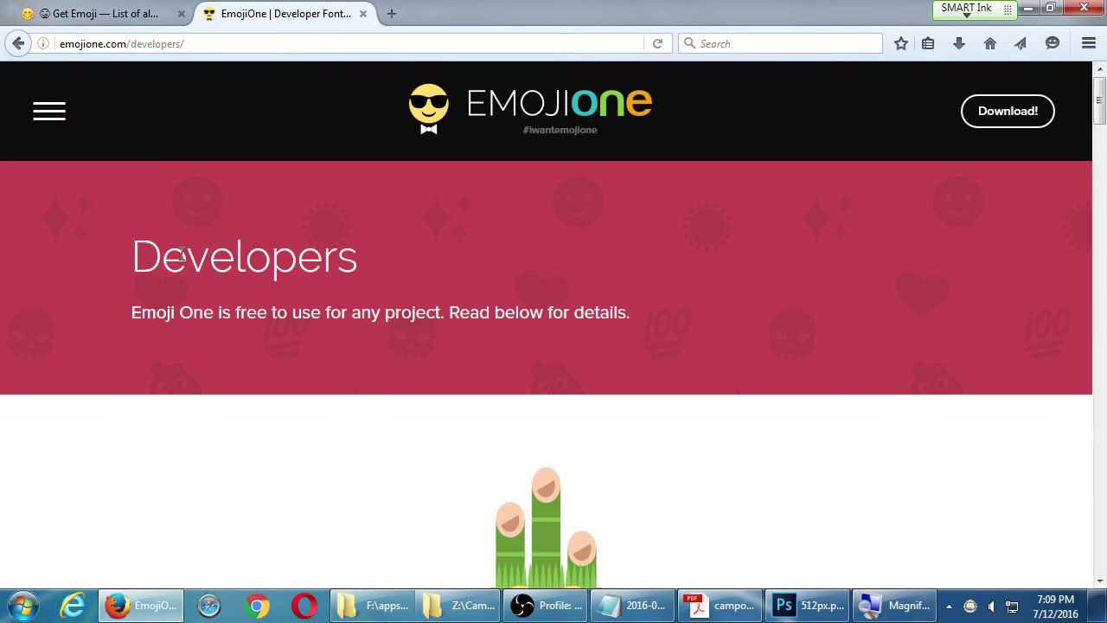
scroll(183, 253, "down", 6)
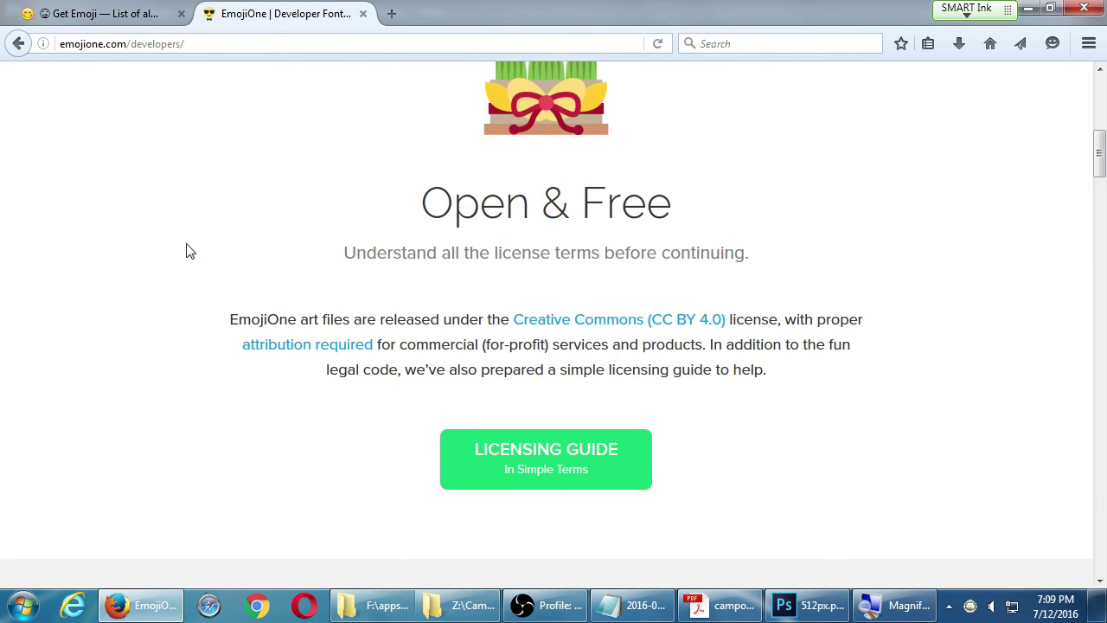
scroll(190, 251, "down", 8)
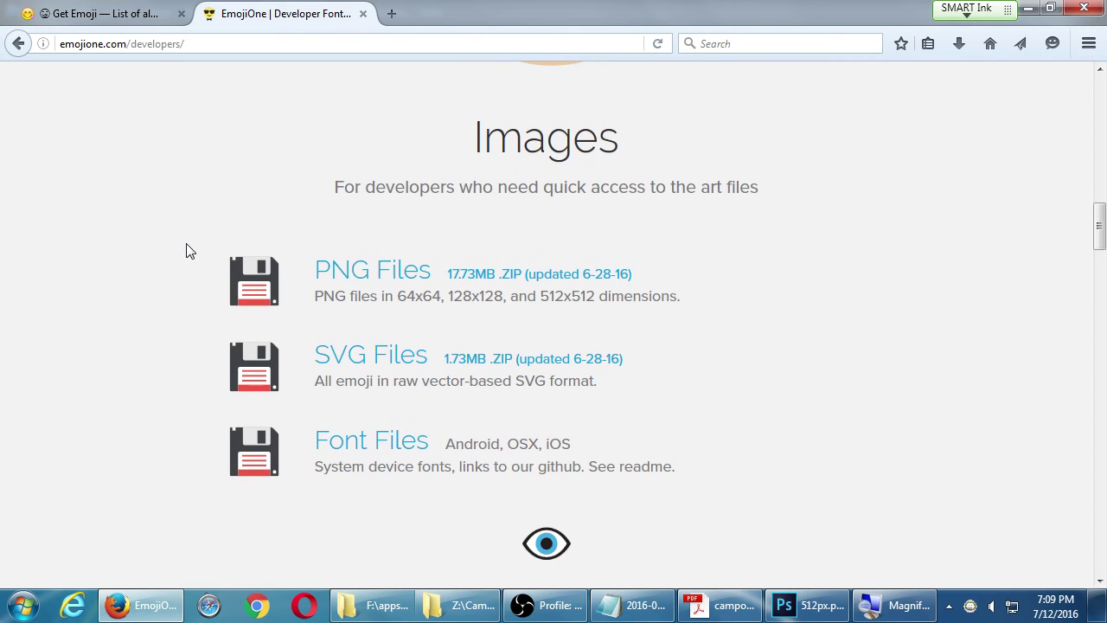
scroll(186, 250, "down", 4)
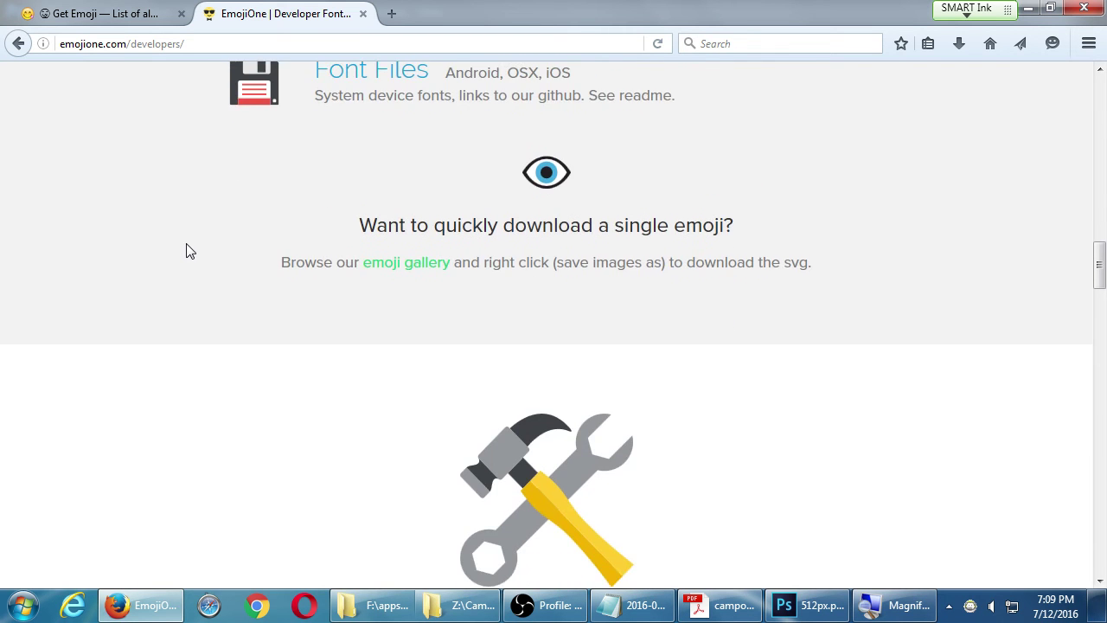
scroll(191, 248, "up", 3)
scroll(189, 249, "up", 12)
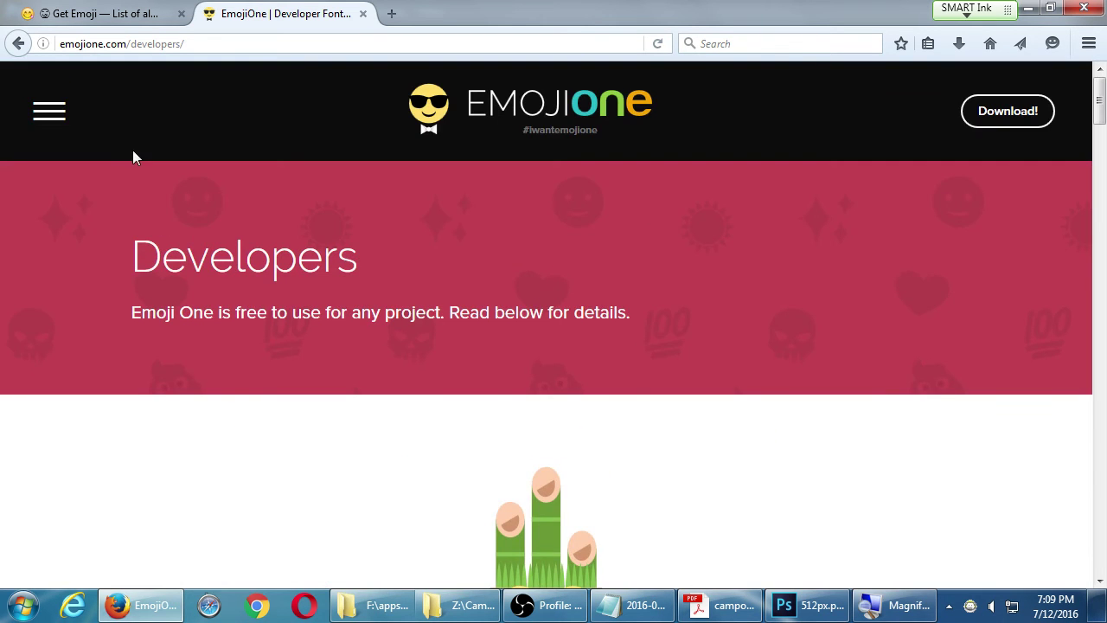
Step: Return to the EmojiOne home page and open the developer release's GitHub repository, Ranks/emojione
left_click(481, 112)
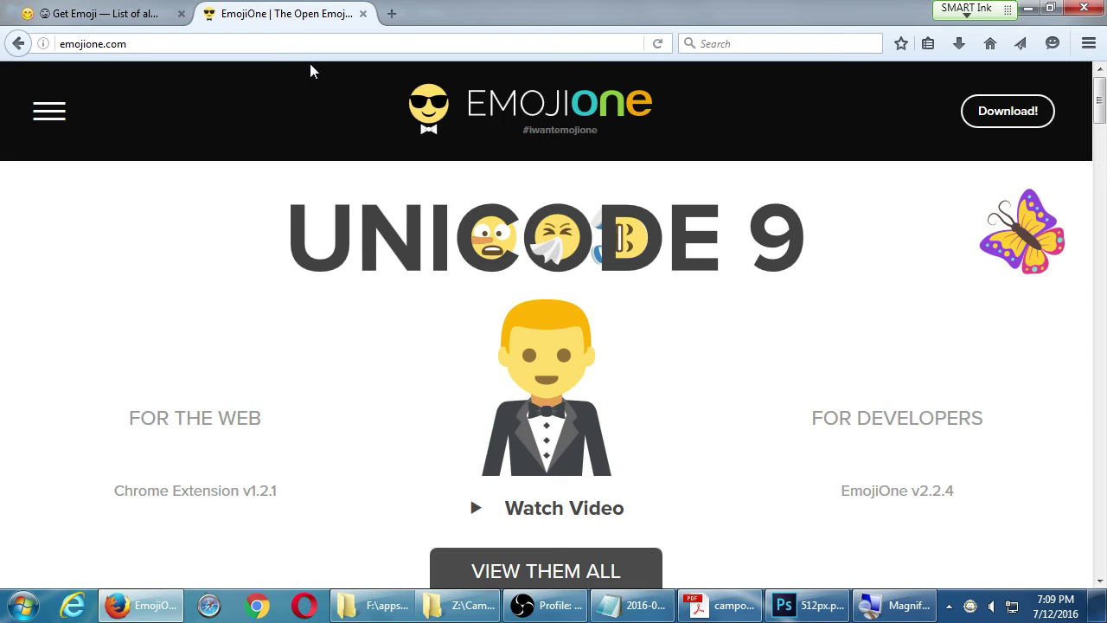
left_click(877, 425)
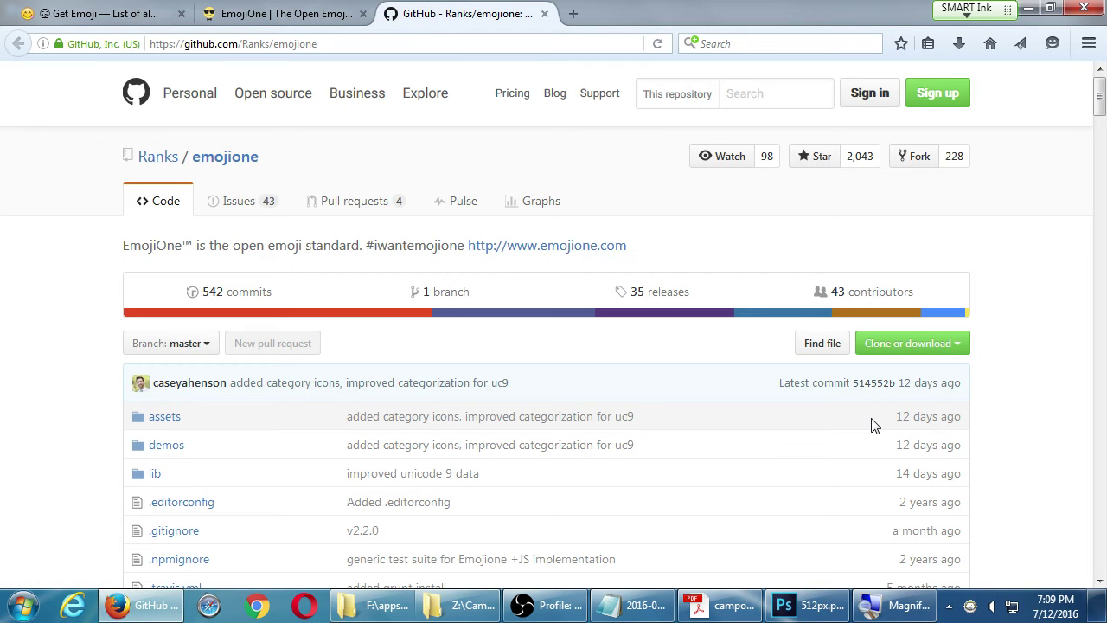
Step: Close the GitHub repository, return to EmojiOne's Developers page, and review the image downloads and single-emoji instructions
left_click(545, 14)
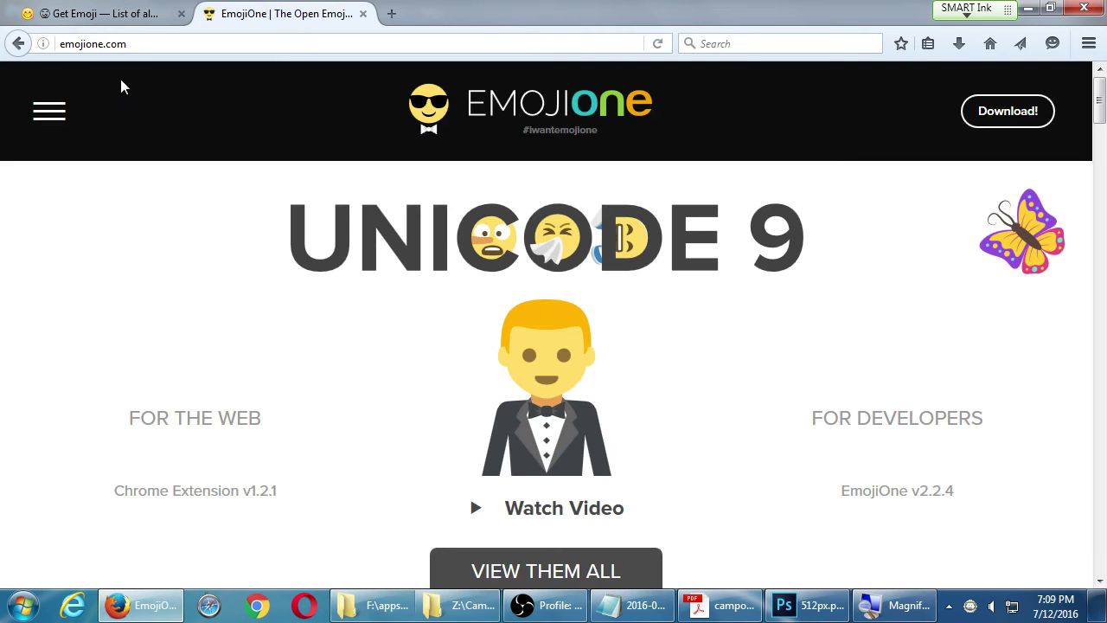
left_click(50, 112)
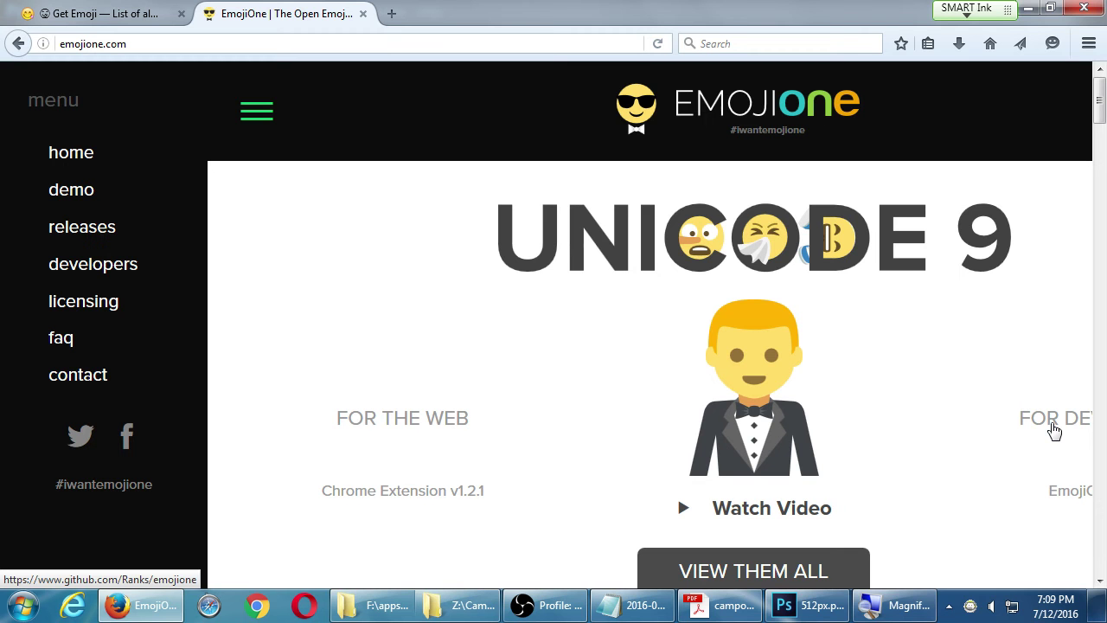
left_click(99, 267)
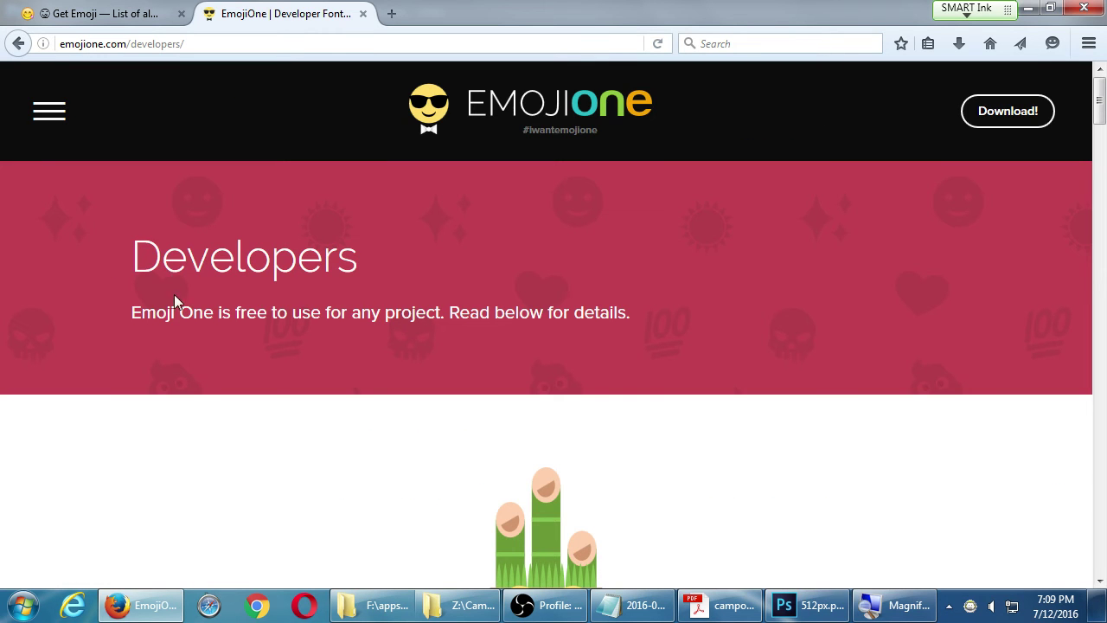
scroll(174, 294, "down", 12)
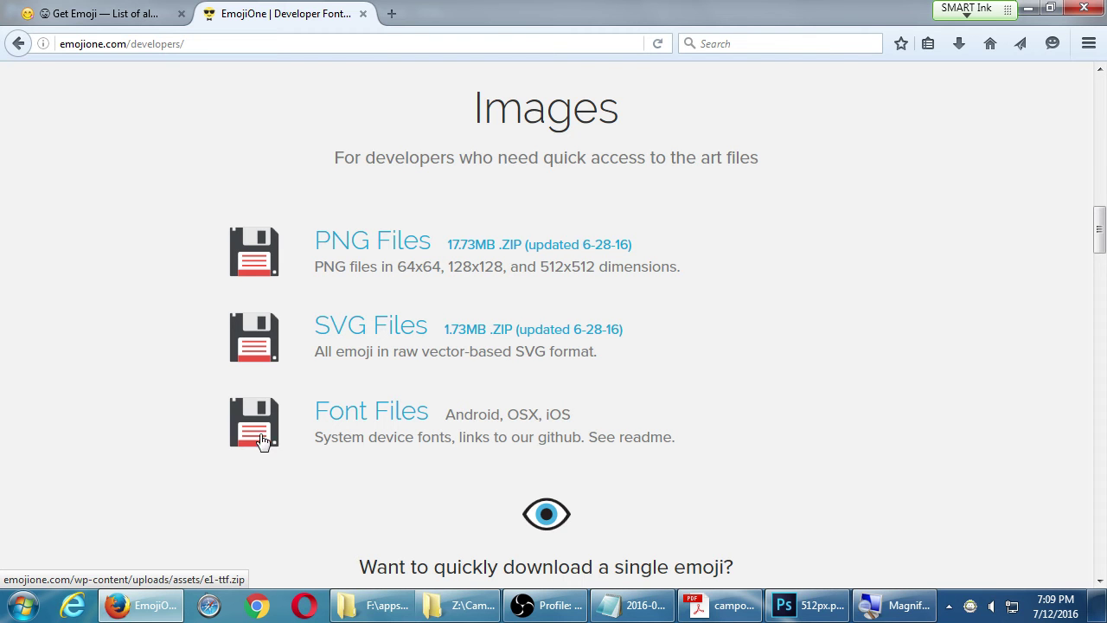
scroll(233, 413, "down", 5)
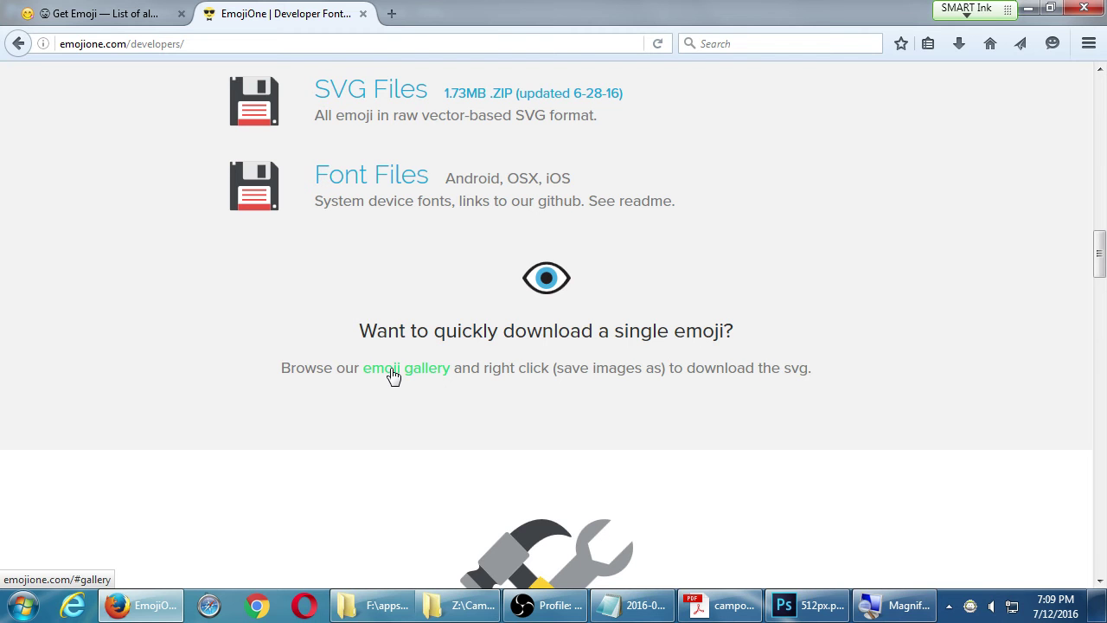
left_click_drag(416, 331, 591, 367)
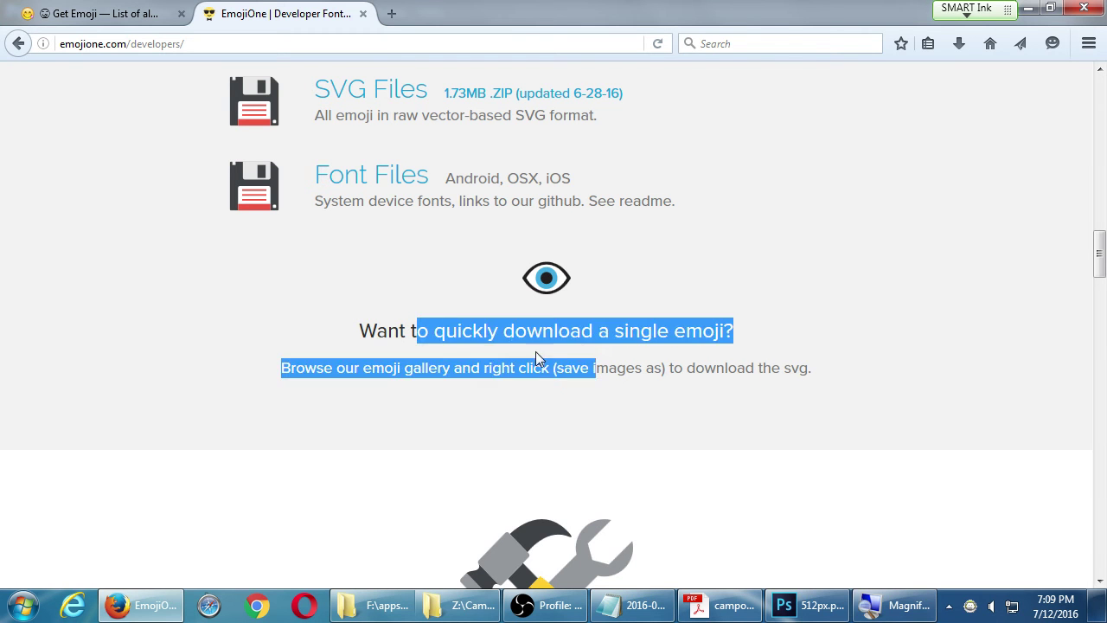
left_click(304, 414)
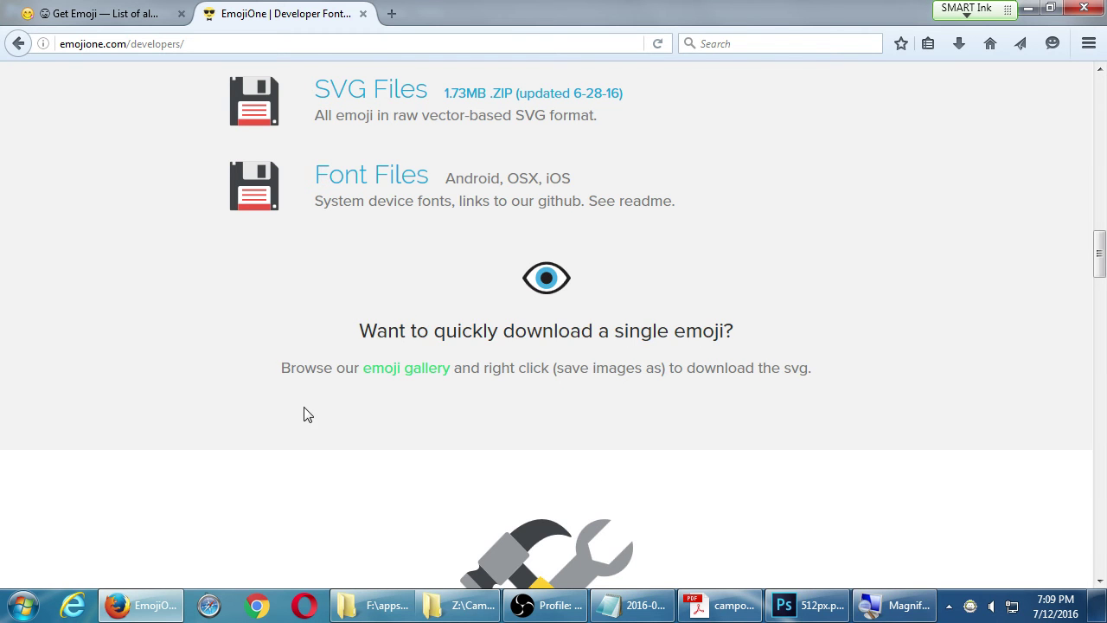
Step: Open EmojiOne's emoji gallery and browse the smileys and people emoji for suitable icon artwork
left_click(400, 372)
scroll(378, 396, "down", 2)
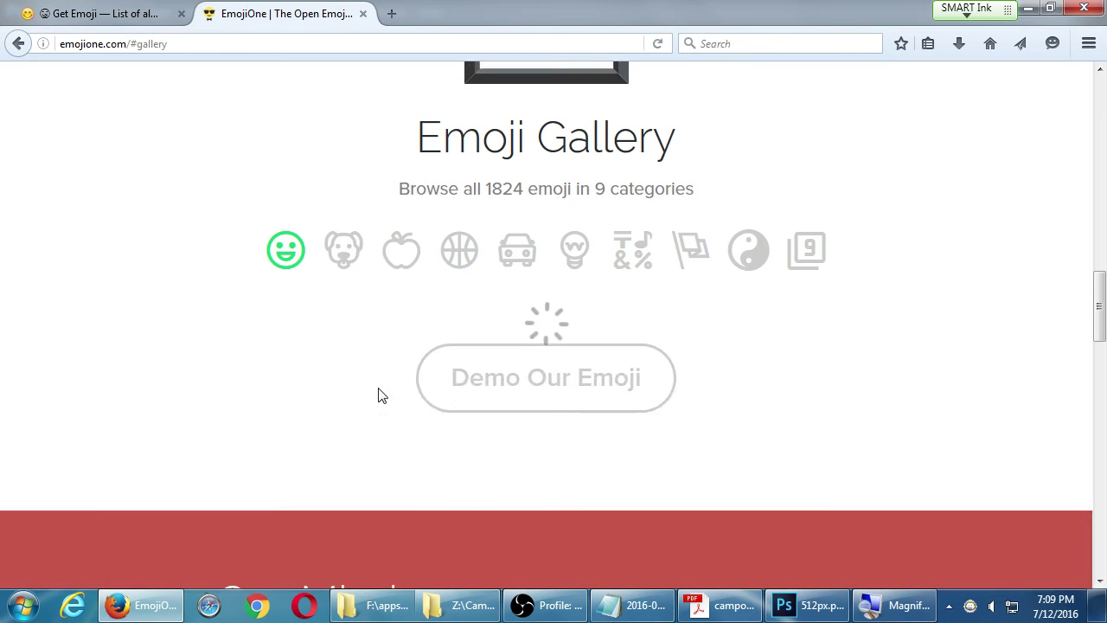
scroll(381, 395, "down", 4)
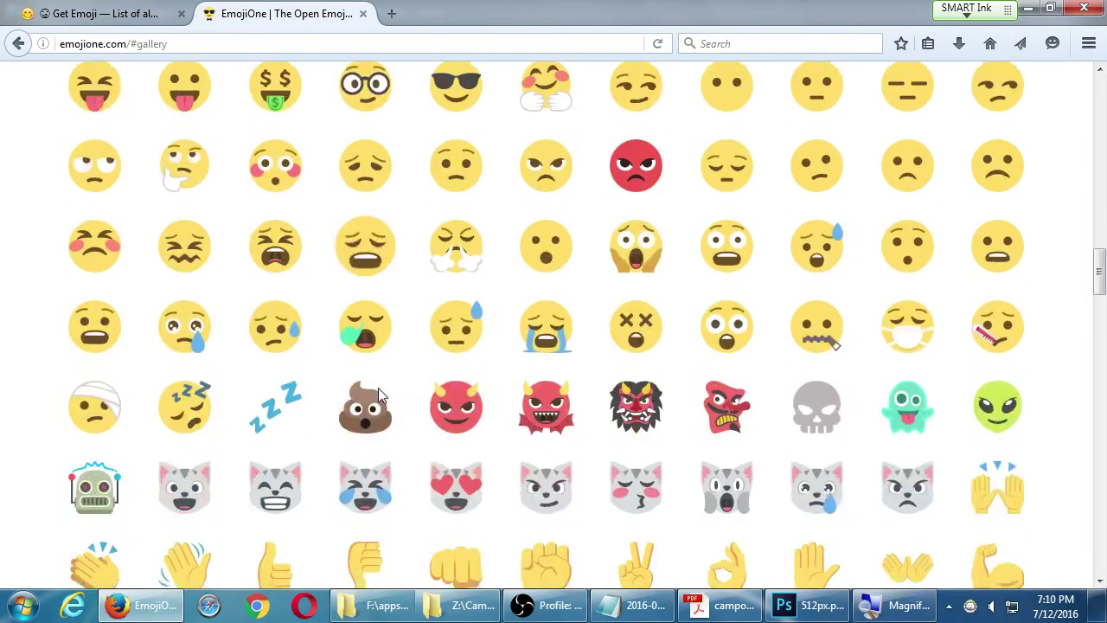
scroll(378, 387, "down", 5)
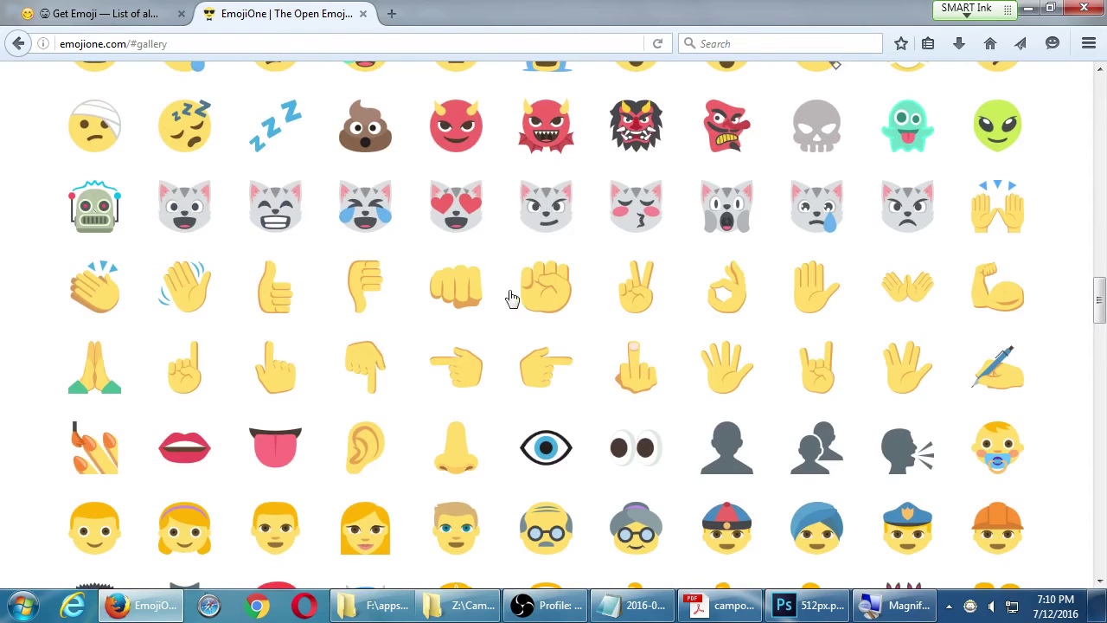
scroll(519, 305, "down", 15)
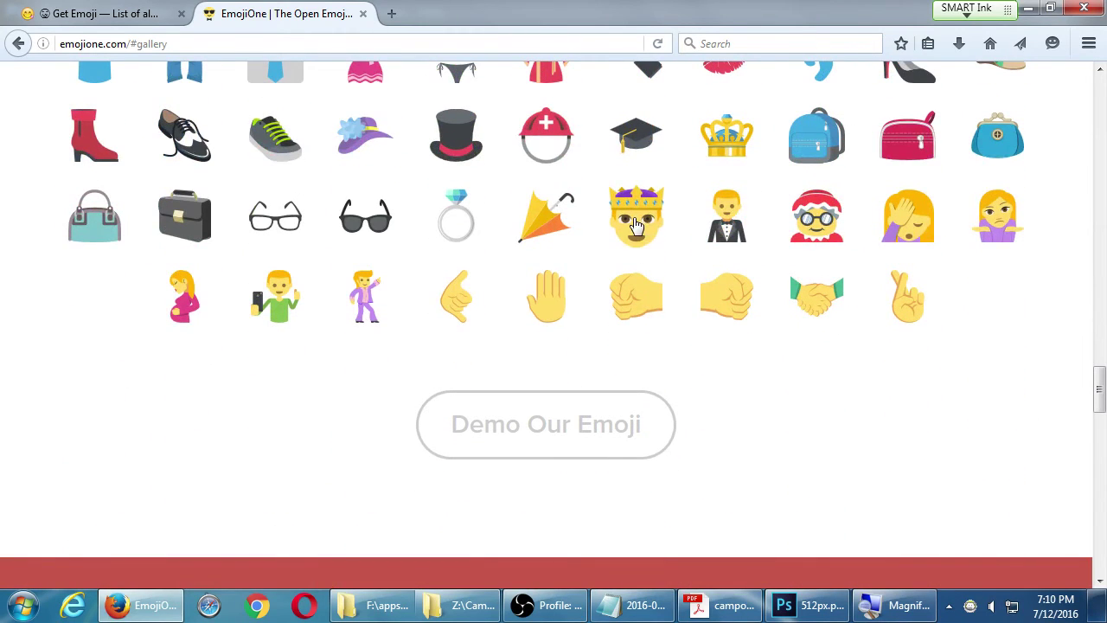
scroll(290, 333, "up", 2)
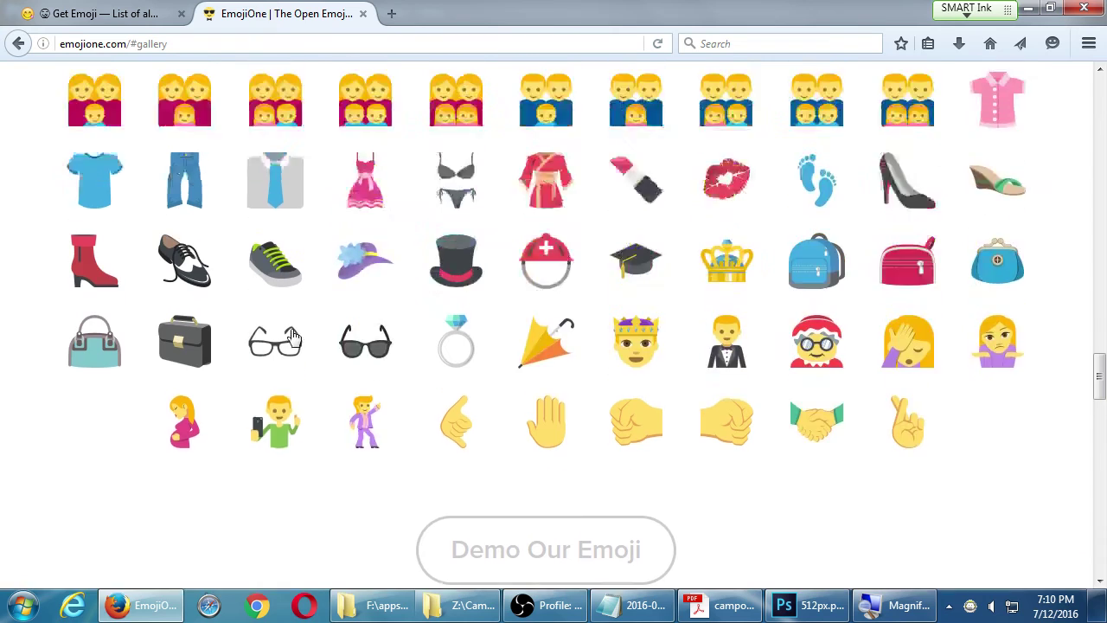
scroll(294, 336, "up", 5)
scroll(294, 333, "up", 5)
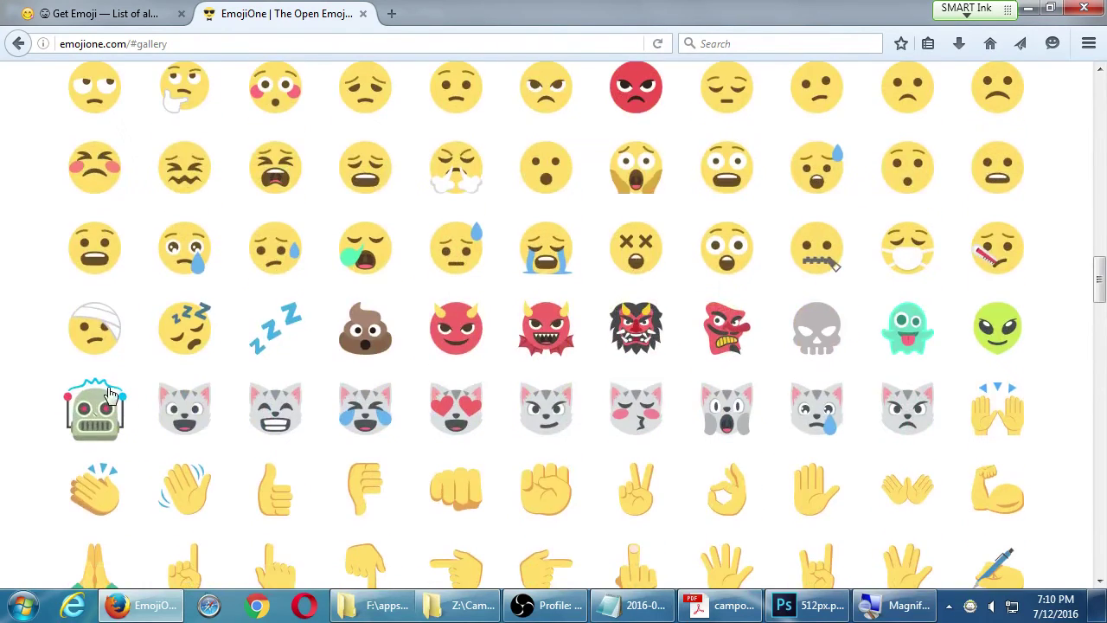
Step: Open the robot face emoji's download details, and briefly switch to Photoshop to view the 512px.psd airplane icon before returning
left_click(92, 416)
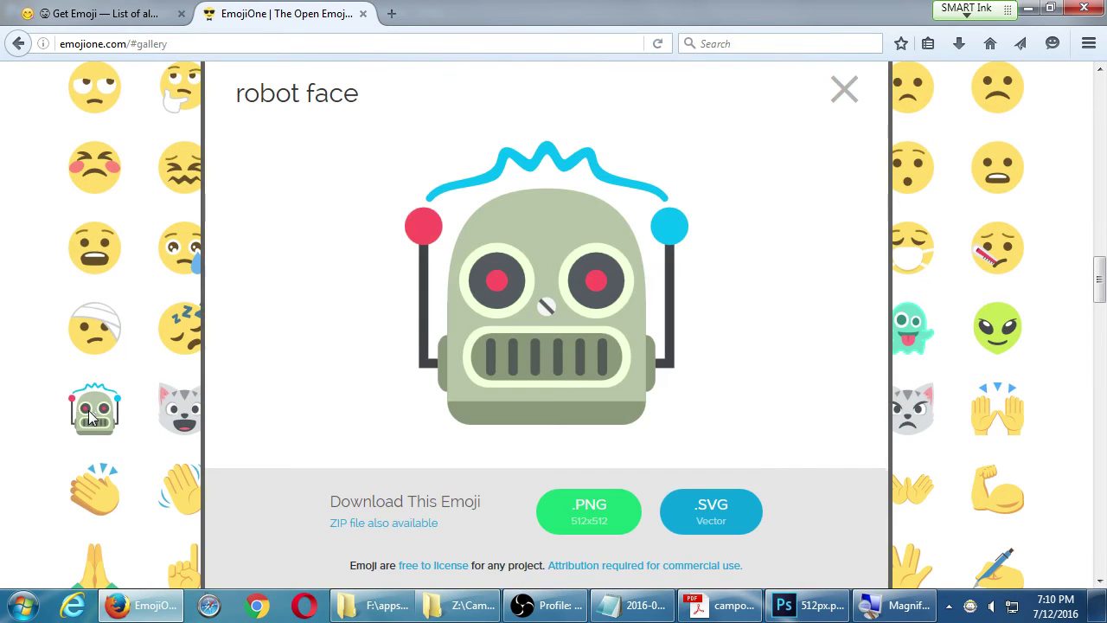
scroll(519, 510, "down", 2)
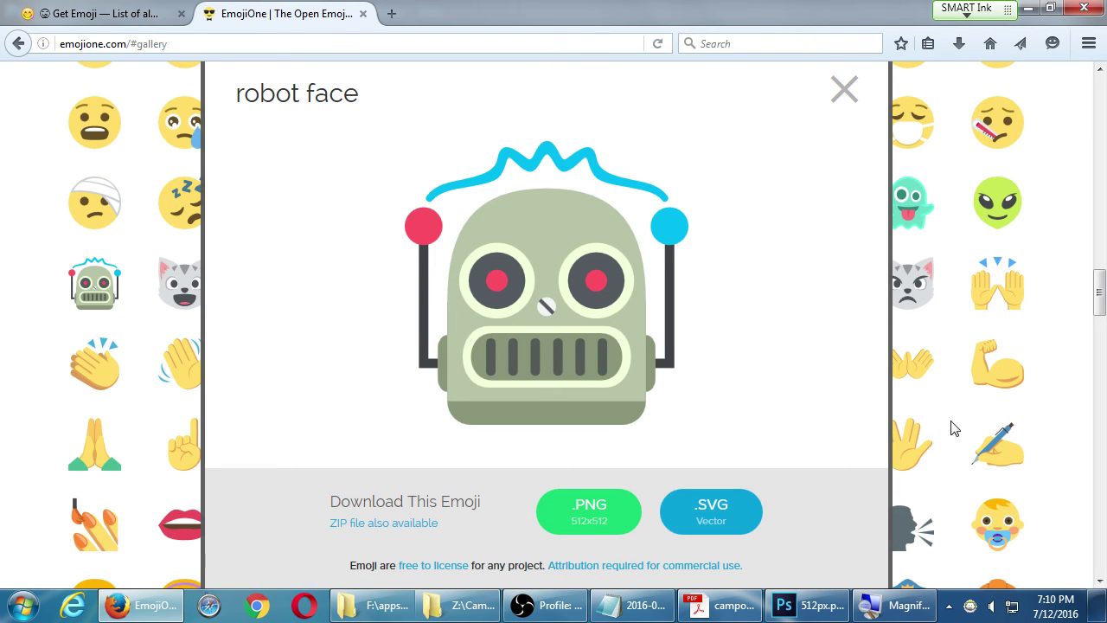
left_click(808, 605)
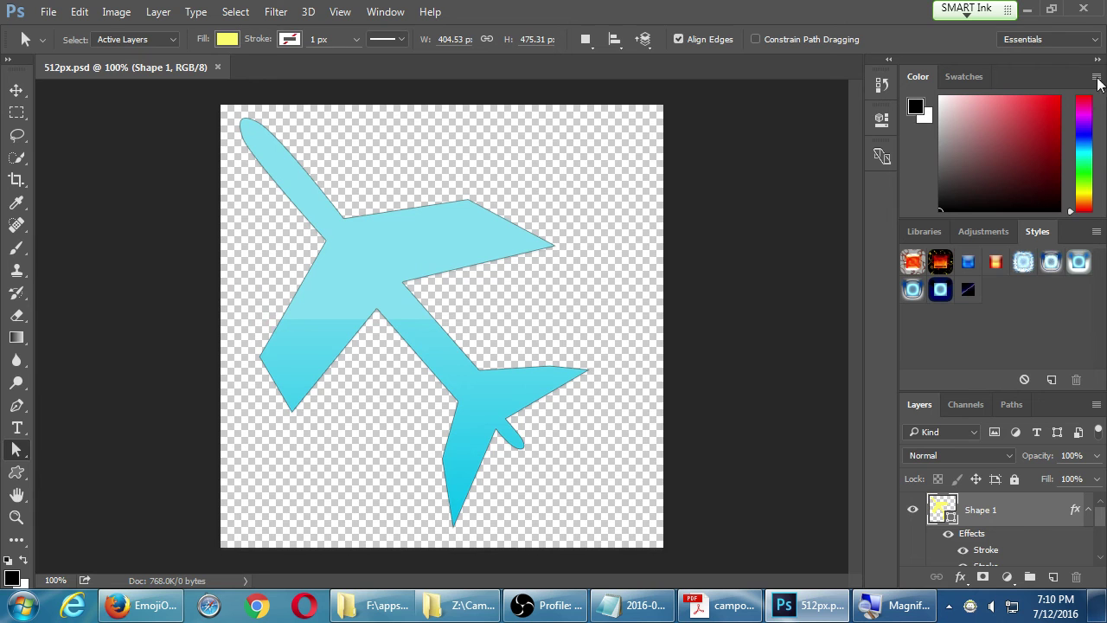
left_click(1029, 8)
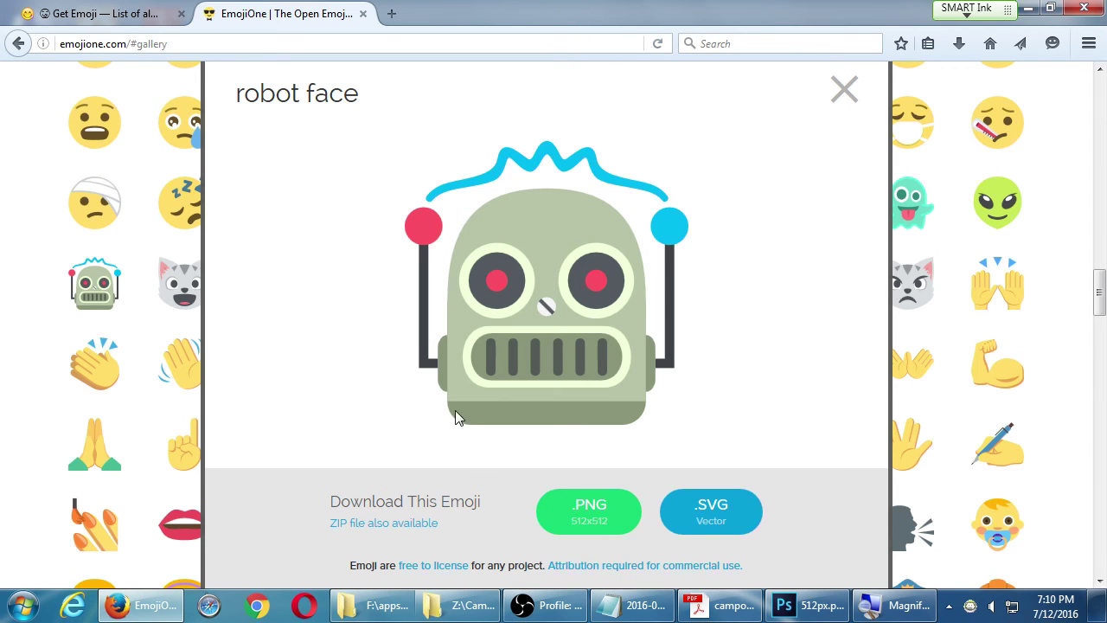
Step: Save the robot face's 512x512 PNG to the Desktop as 1f916.png and return to the emoji gallery
left_click(588, 519)
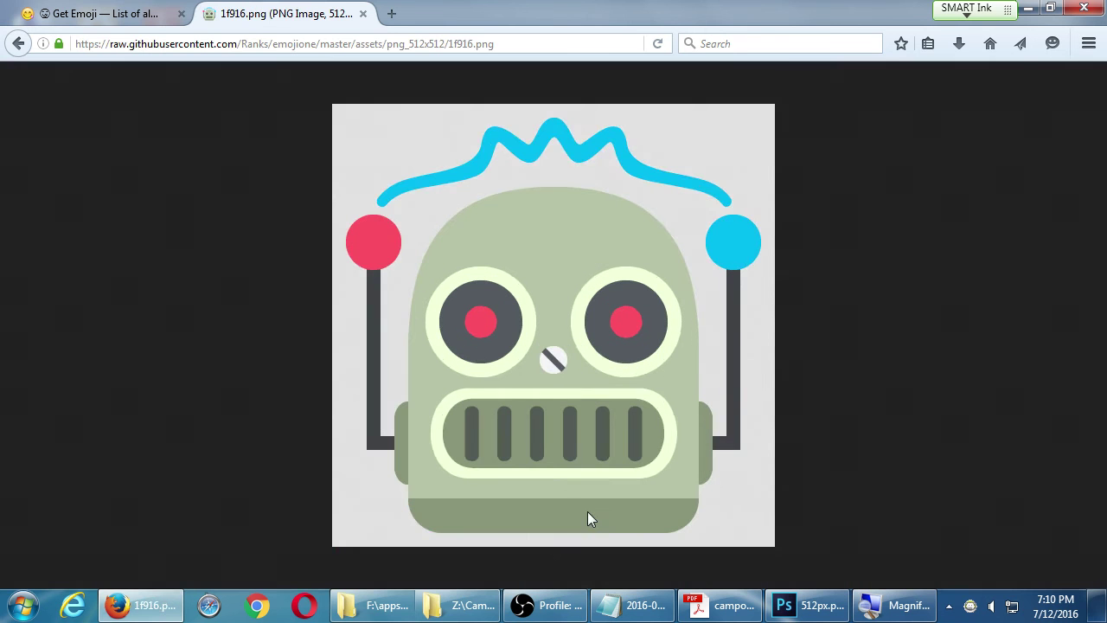
right_click(546, 296)
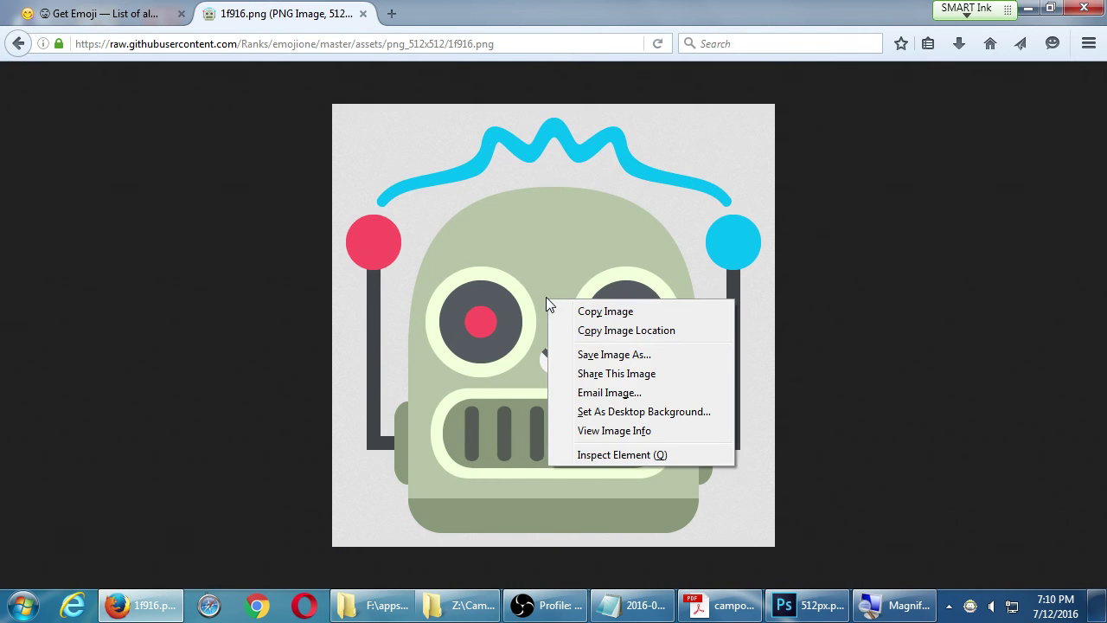
left_click(575, 351)
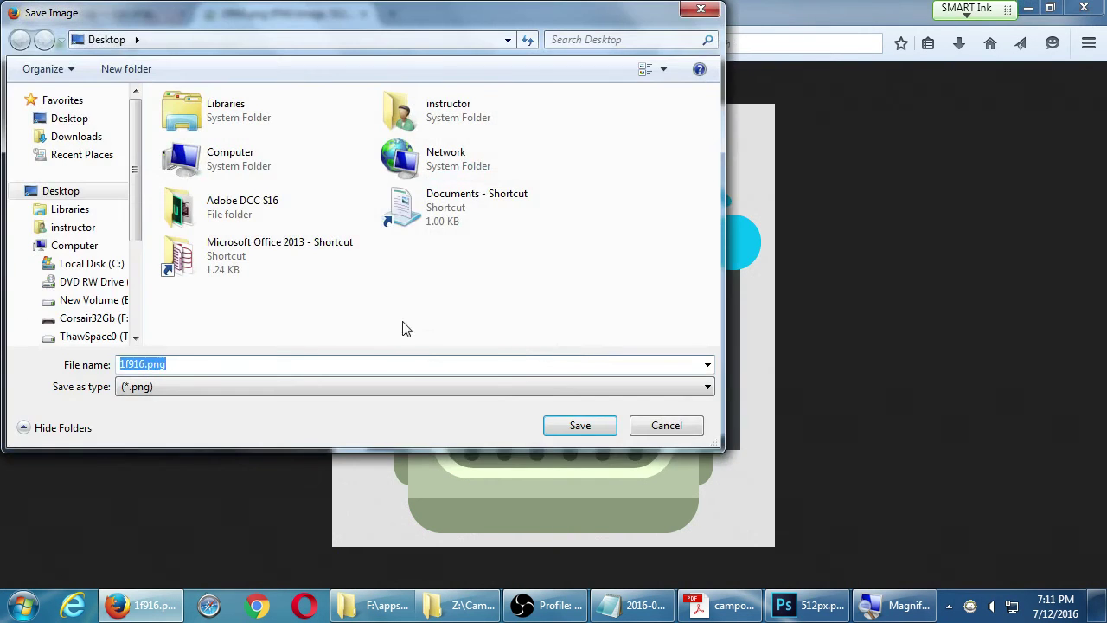
left_click(574, 424)
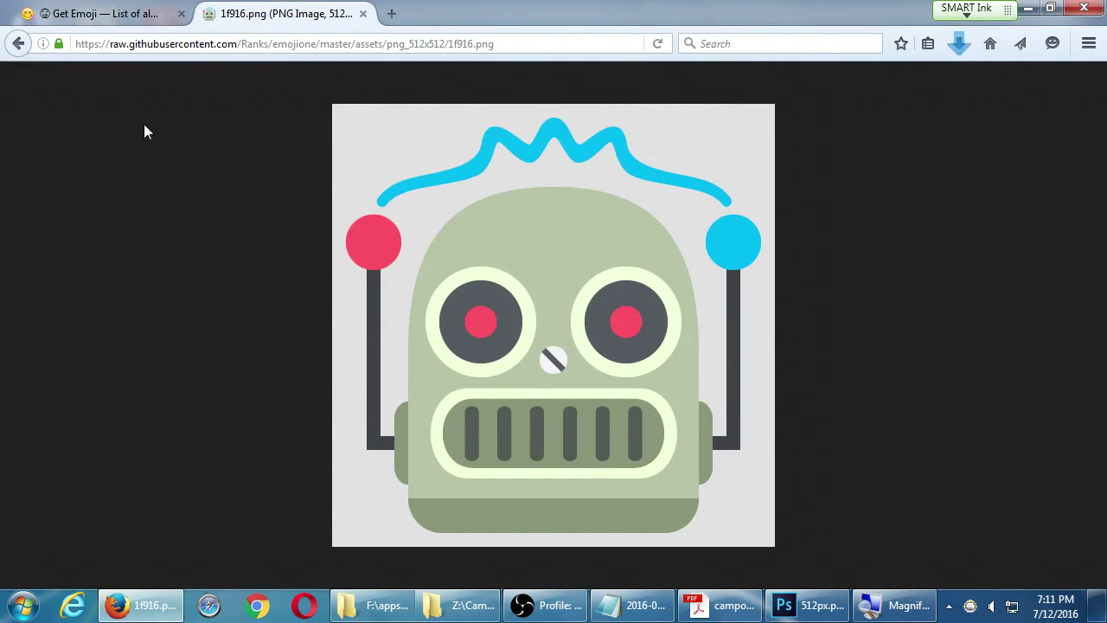
left_click(19, 43)
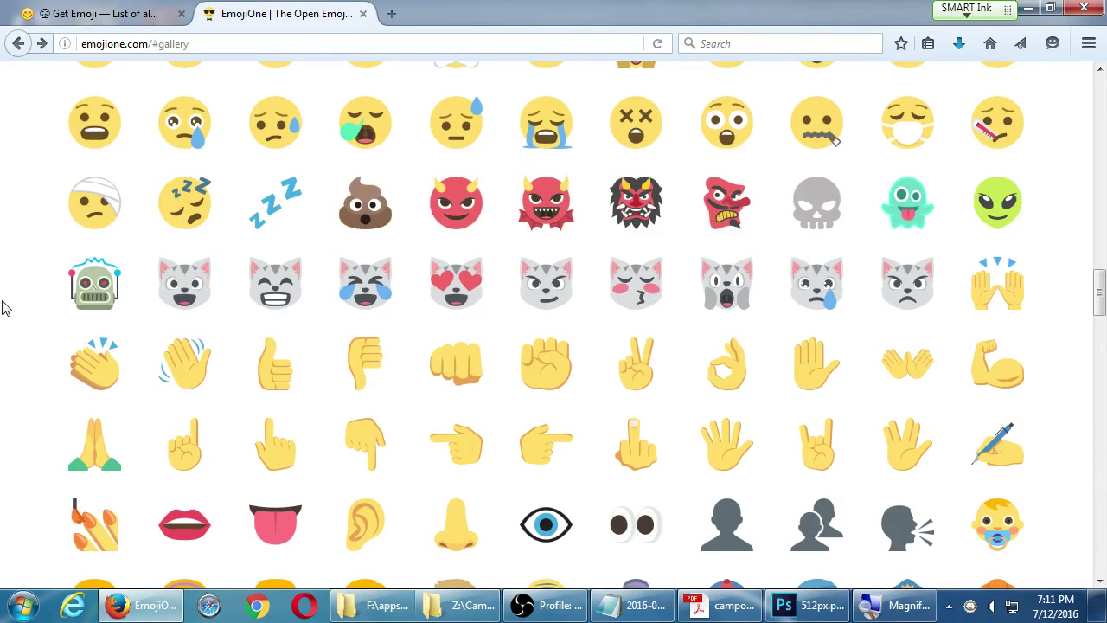
left_click(99, 284)
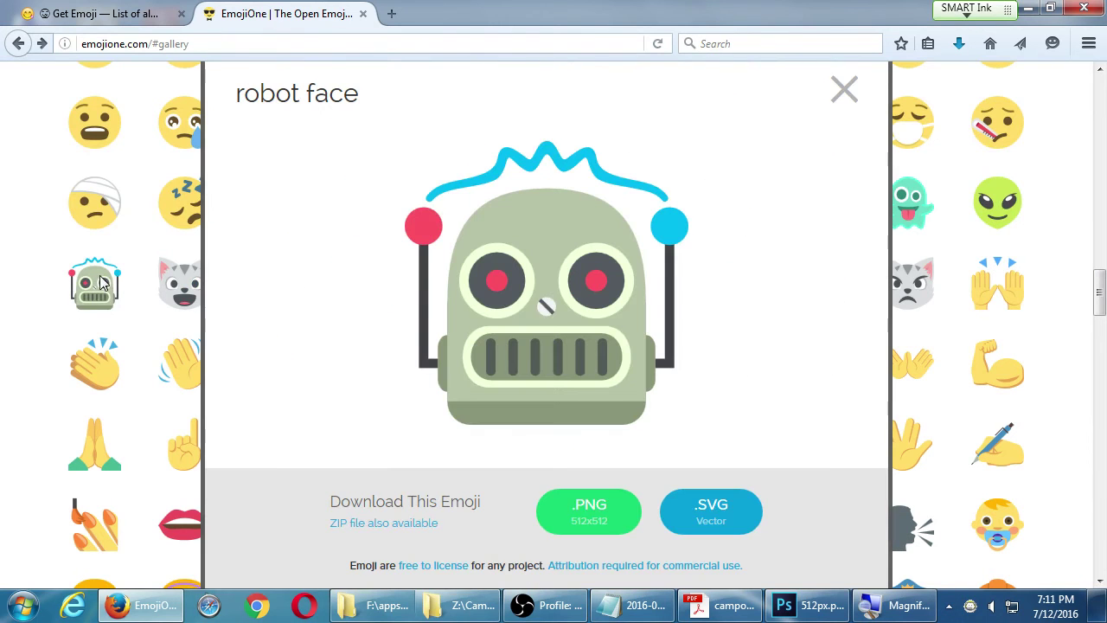
left_click(713, 513)
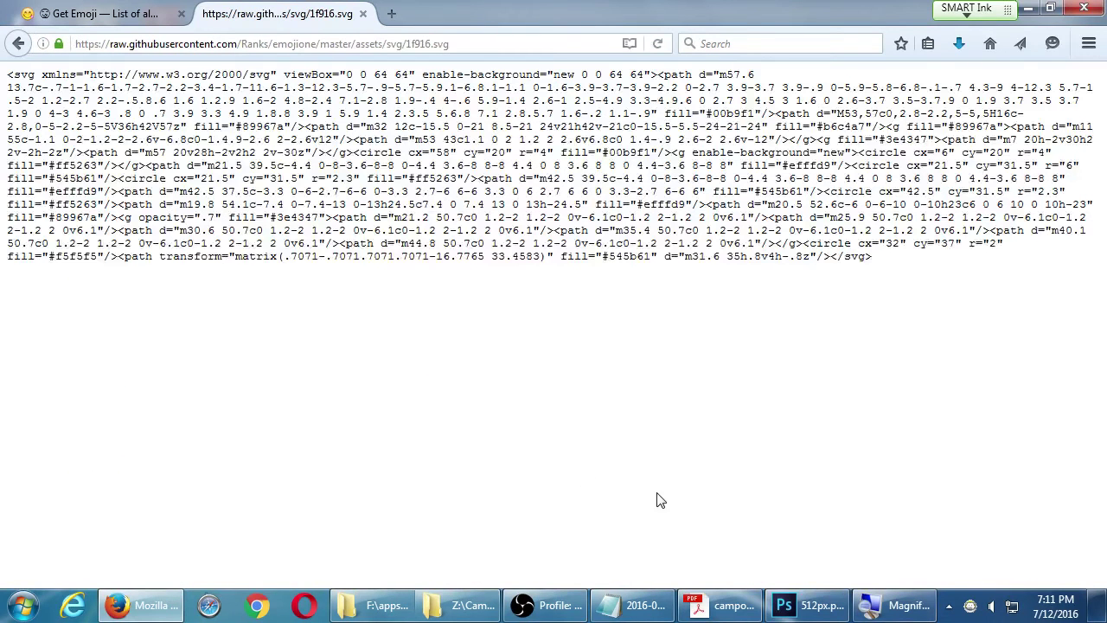
key("alt+Left")
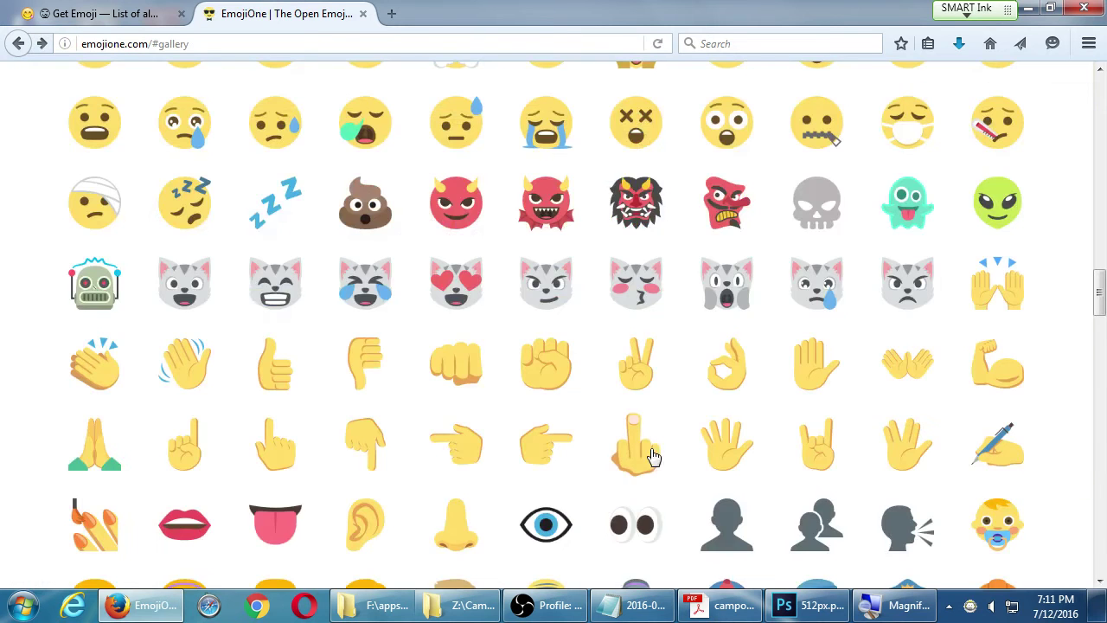
Step: Save the robot face's SVG vector file to the Desktop as 1f916.svg, and view the page offering the ZIP downloads
left_click(97, 290)
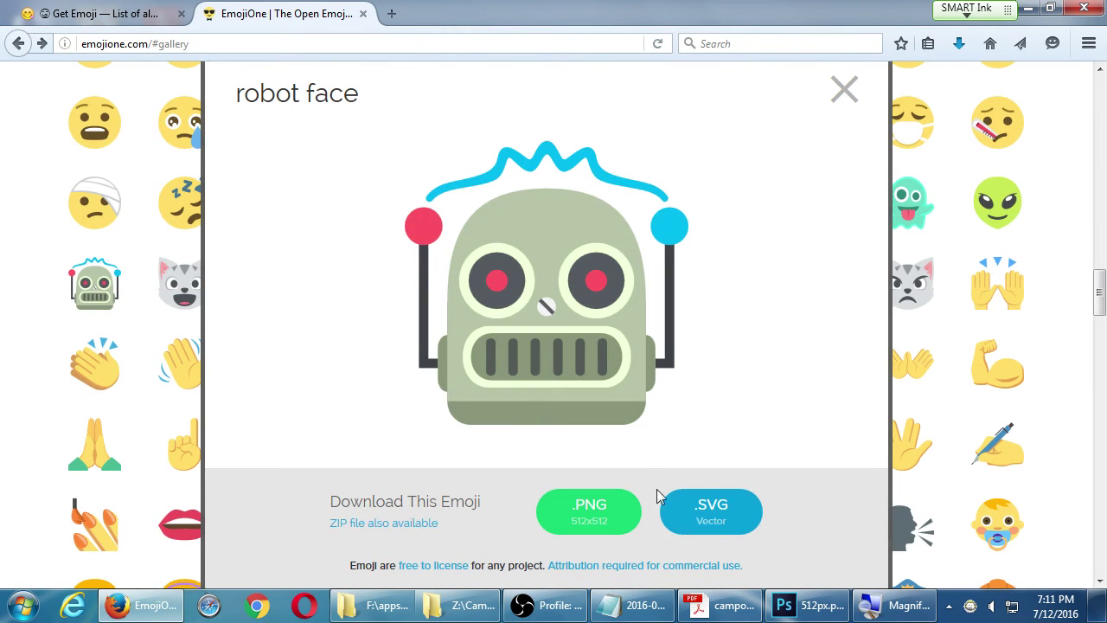
right_click(692, 512)
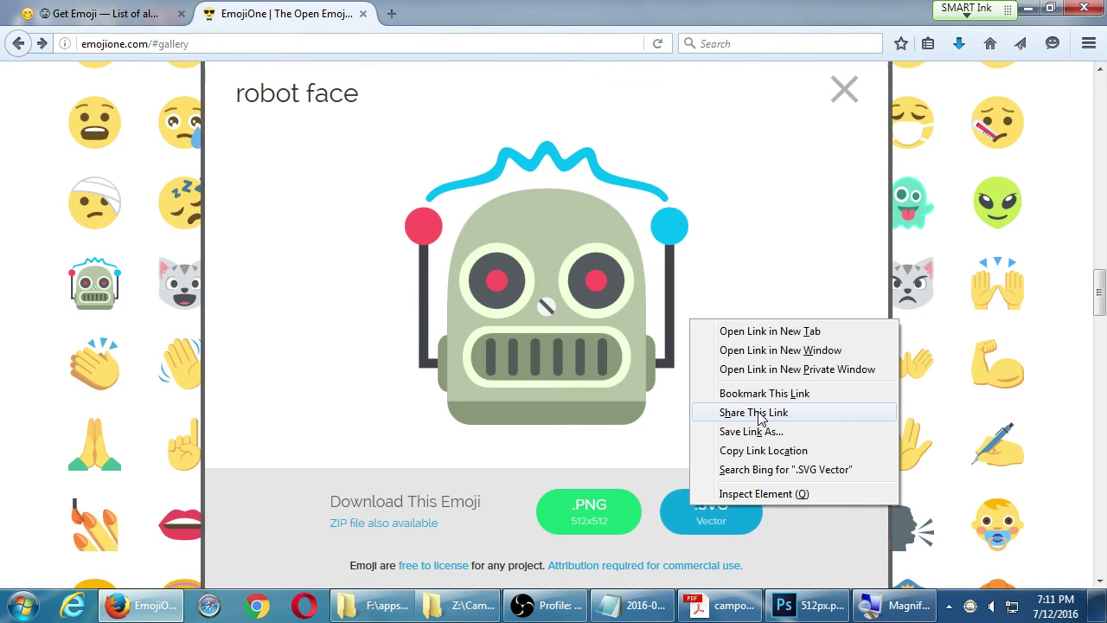
left_click(774, 434)
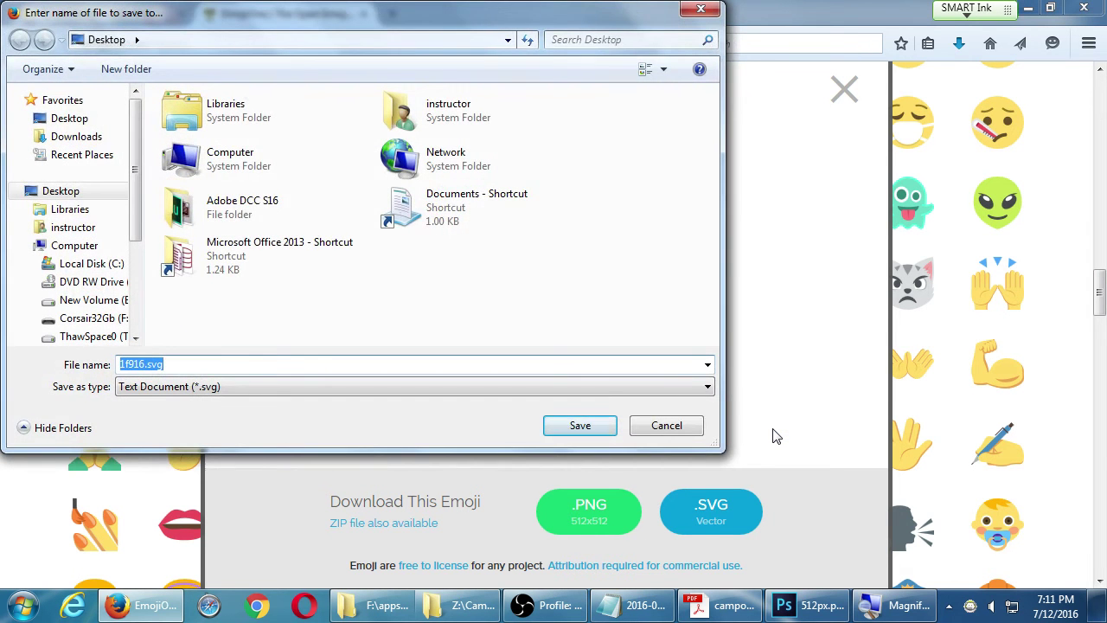
left_click(582, 427)
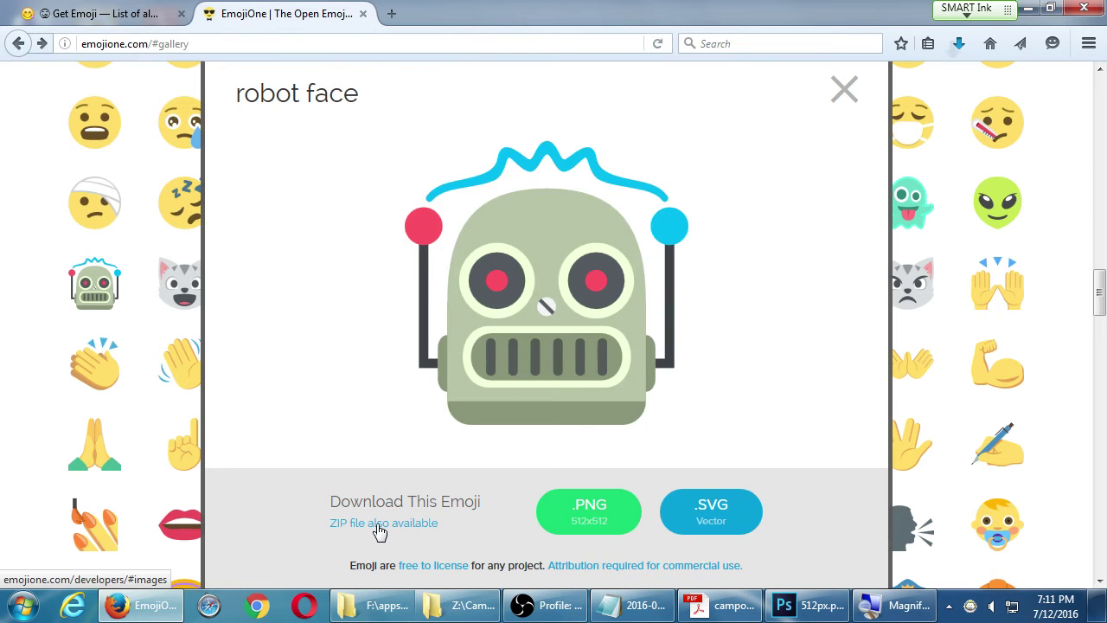
left_click(379, 524)
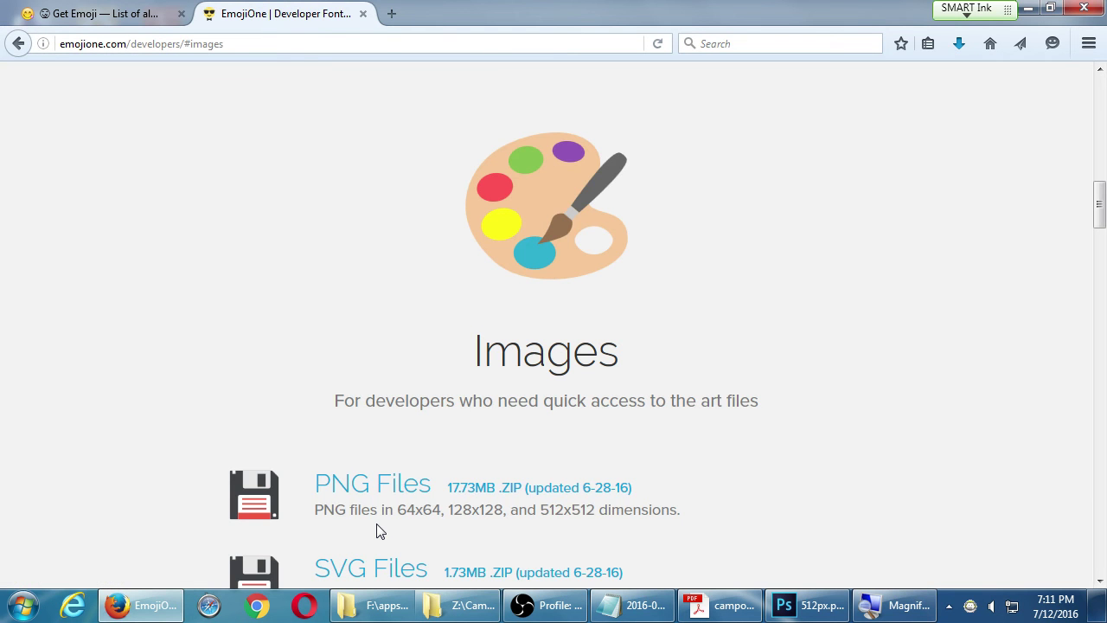
Step: View the Desktop, switch to Photoshop, and open the robot vector file 1f916.svg from the Desktop
left_click(1025, 9)
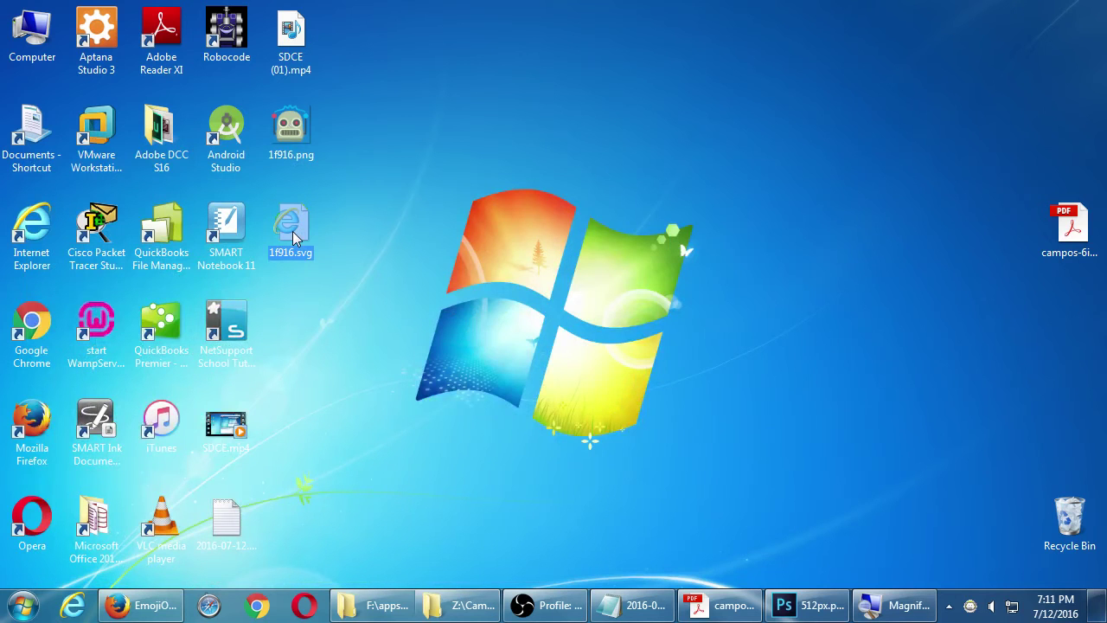
left_click(807, 605)
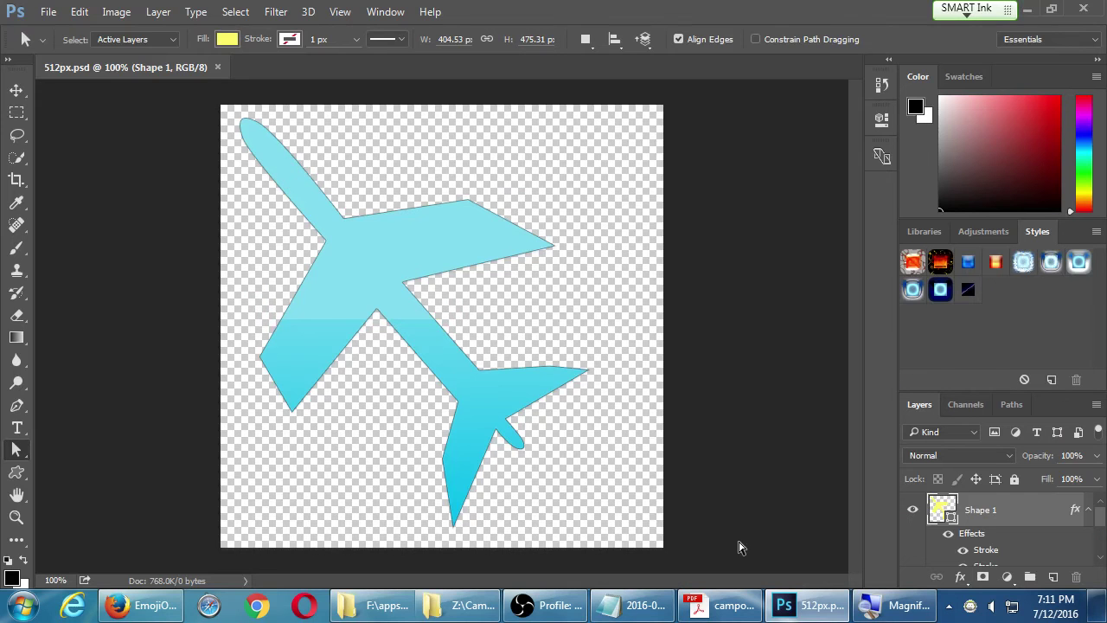
key("ctrl+o")
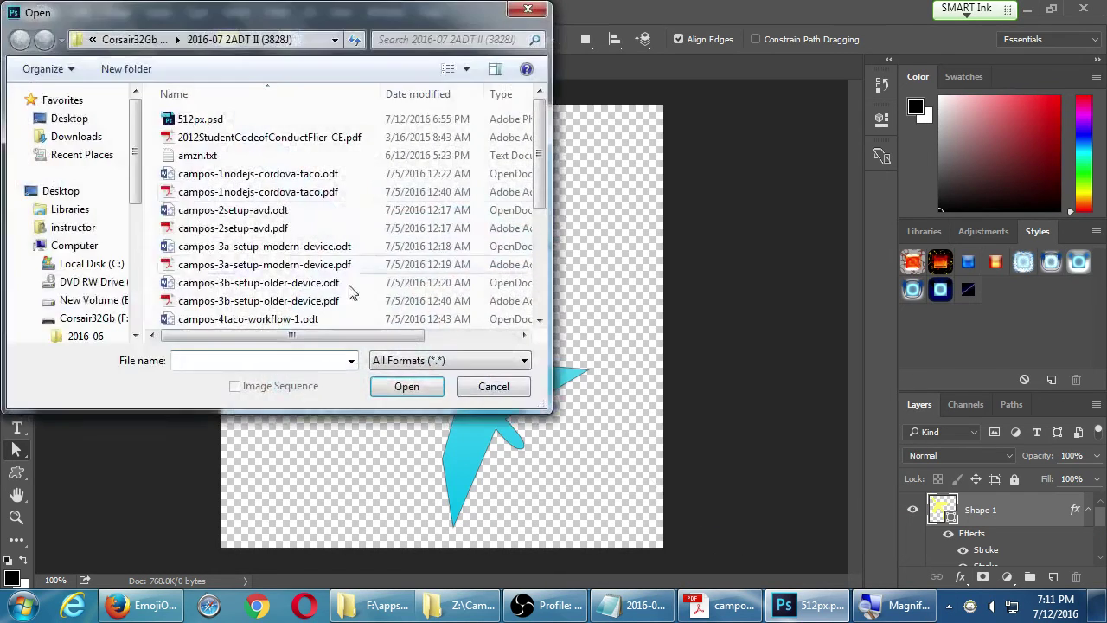
left_click(70, 117)
scroll(453, 303, "down", 5)
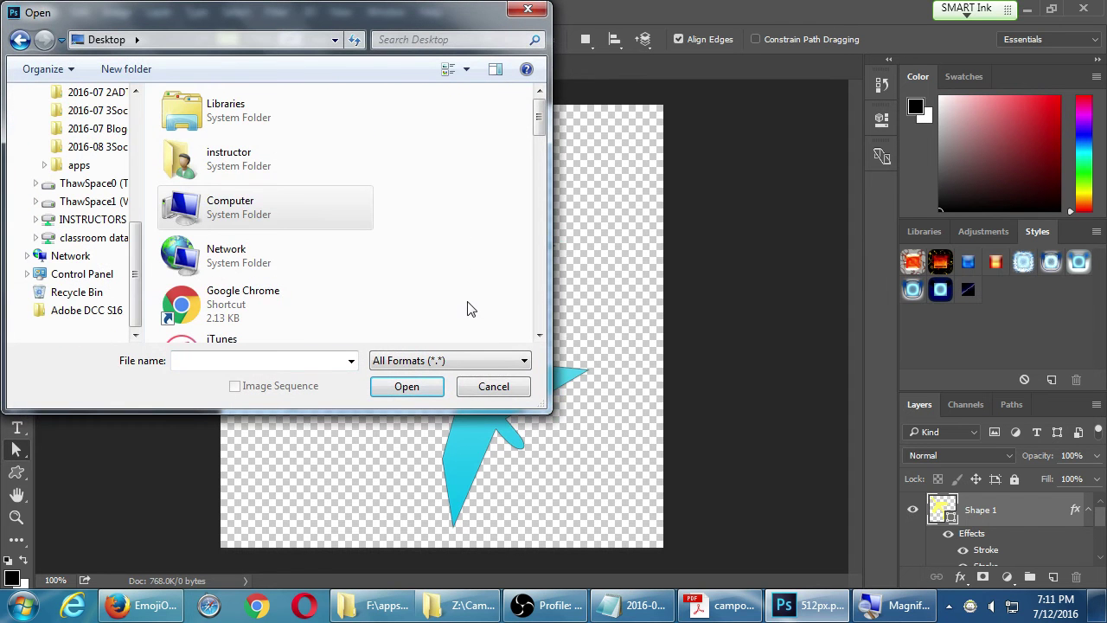
left_click_drag(542, 121, 529, 221)
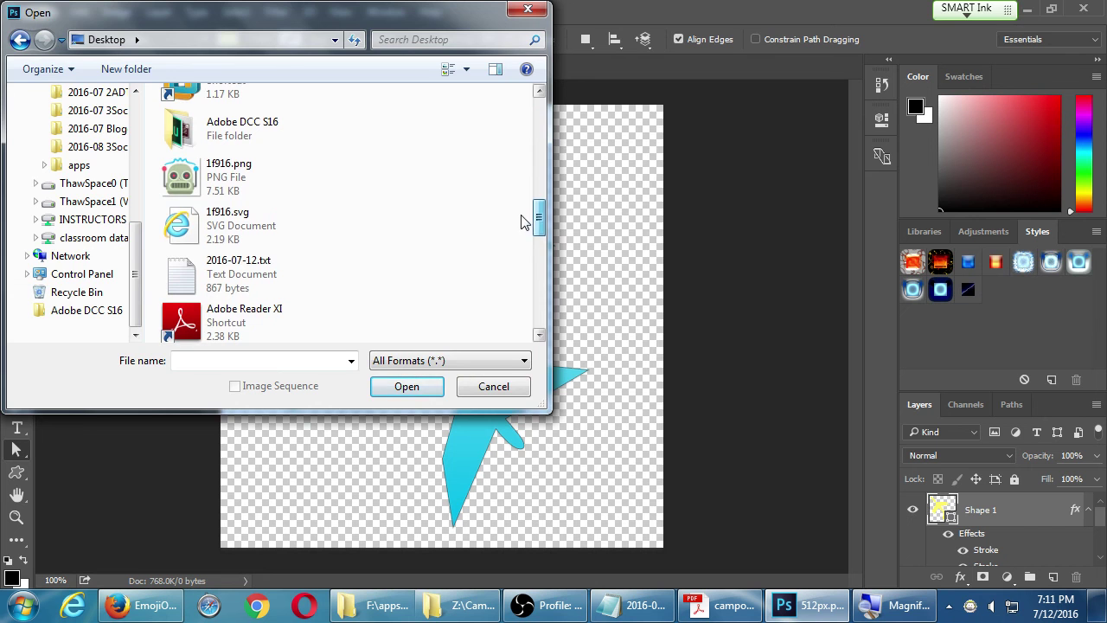
double_click(223, 230)
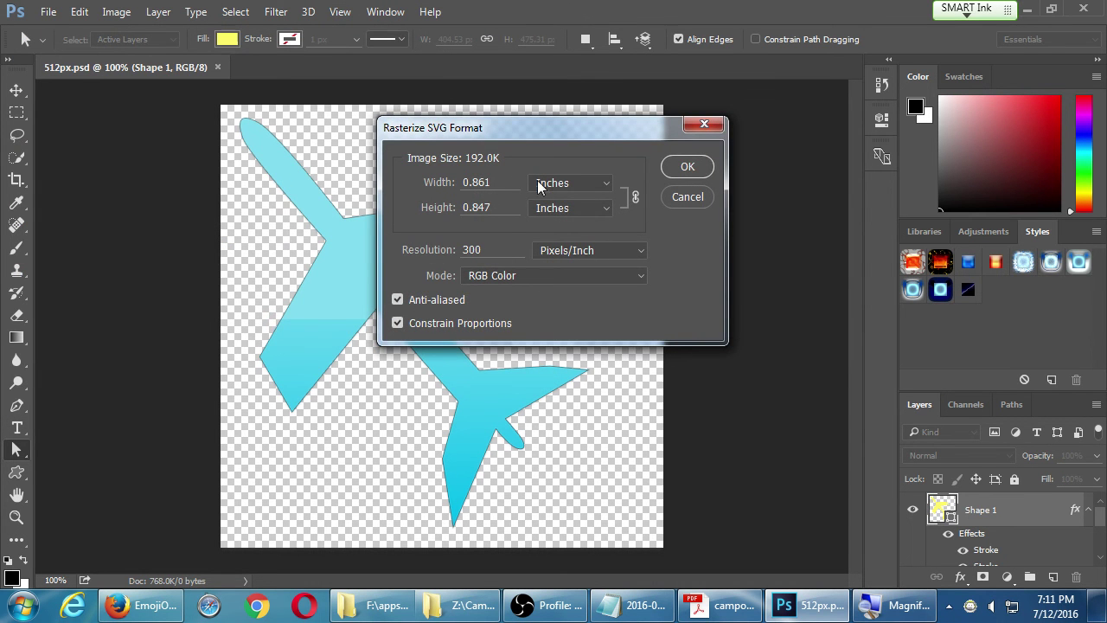
Step: Set the SVG rasterization width and height units to pixels and the width to 1024 pixels
left_click(541, 183)
left_click(544, 211)
left_click(542, 208)
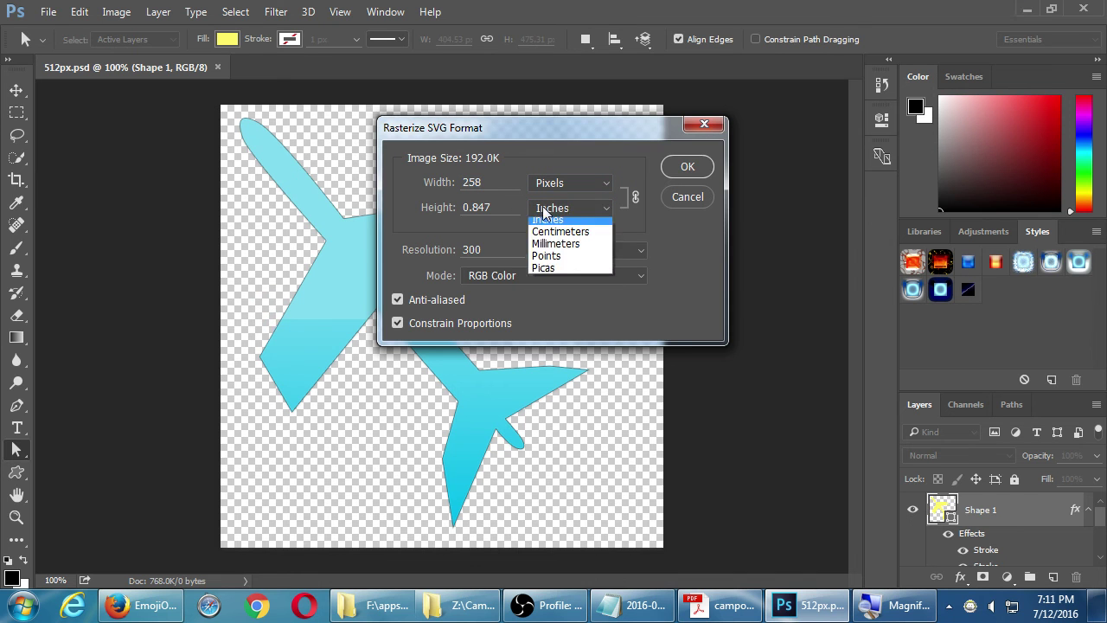
left_click(546, 237)
left_click(491, 179)
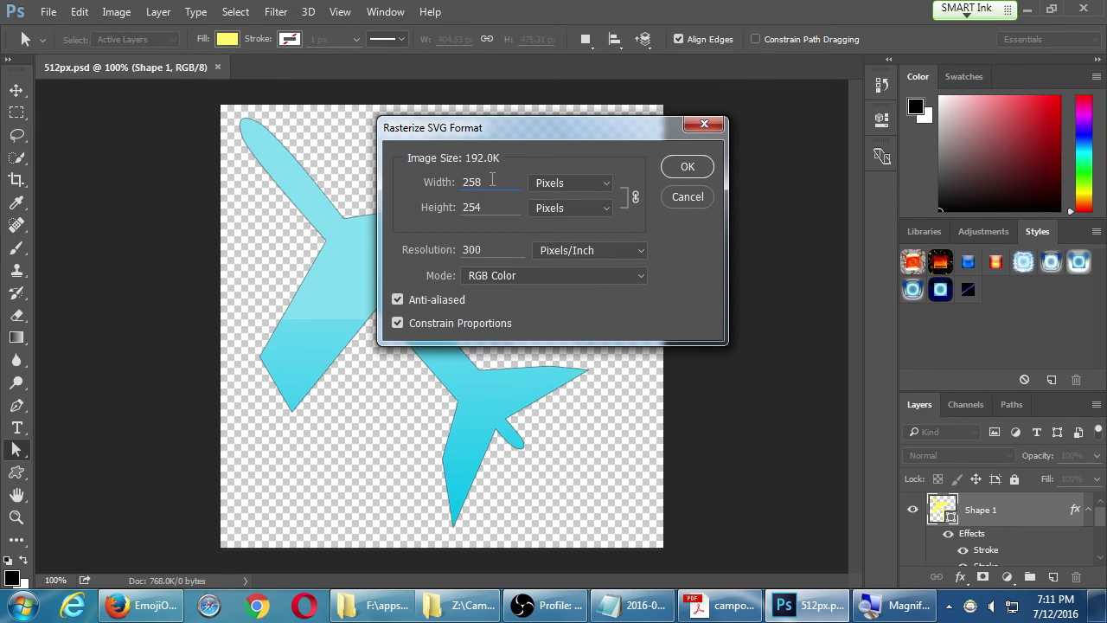
key("BackSpace")
key("BackSpace")
key("BackSpace")
type("1024")
Step: Set the resolution to 72 pixels/inch and the width to 512 pixels, and rasterize the robot SVG
double_click(504, 251)
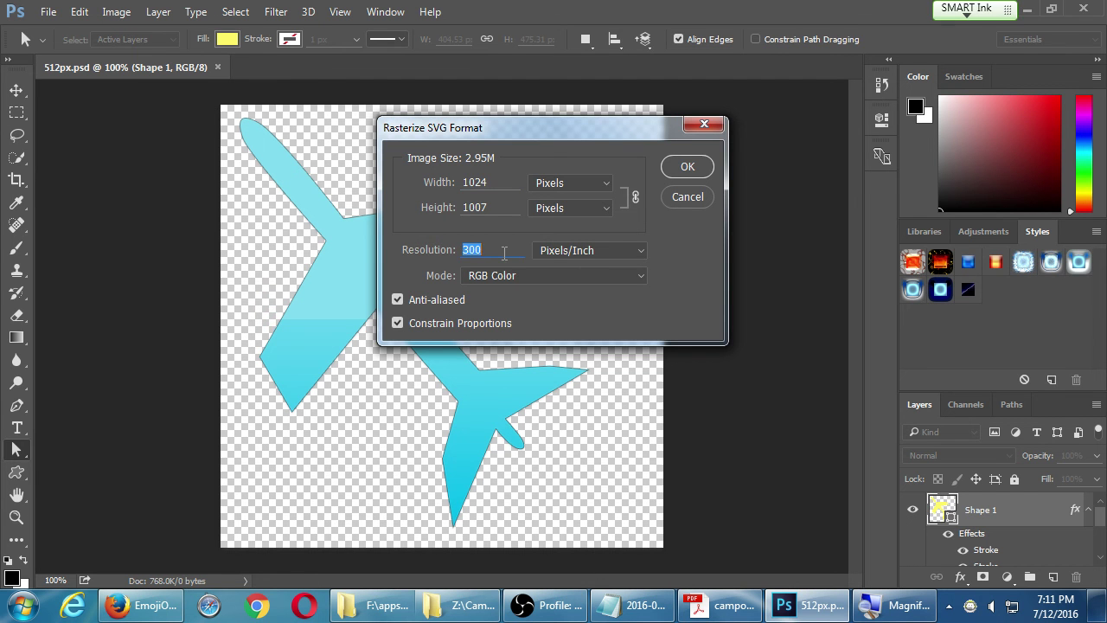
type("72")
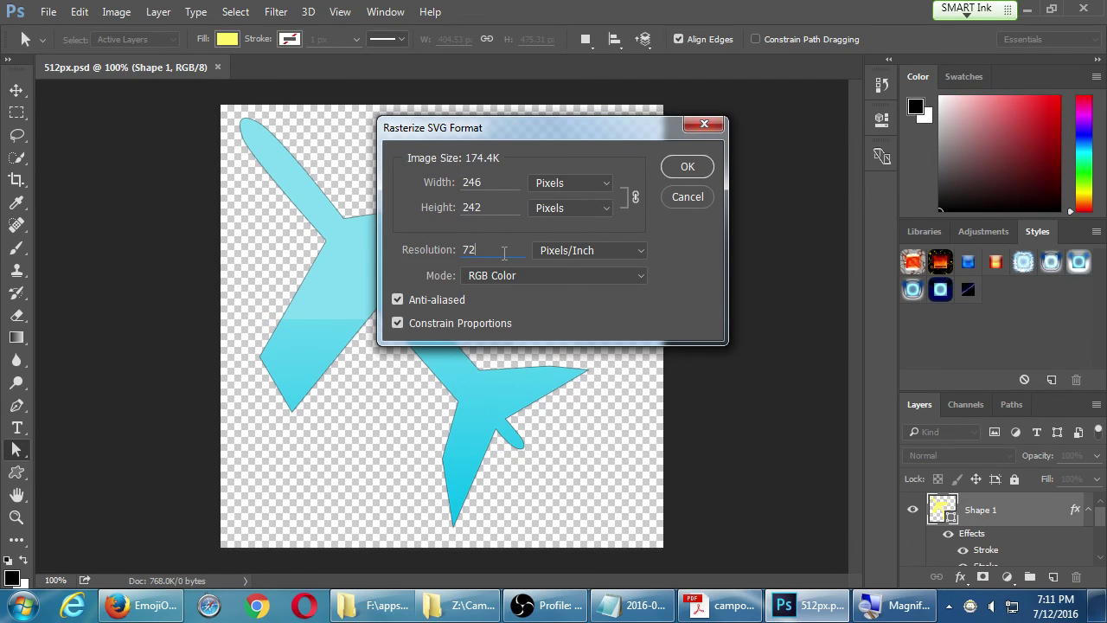
key("shift+Tab")
type("512")
key("shift+Tab")
type("512")
key("Return")
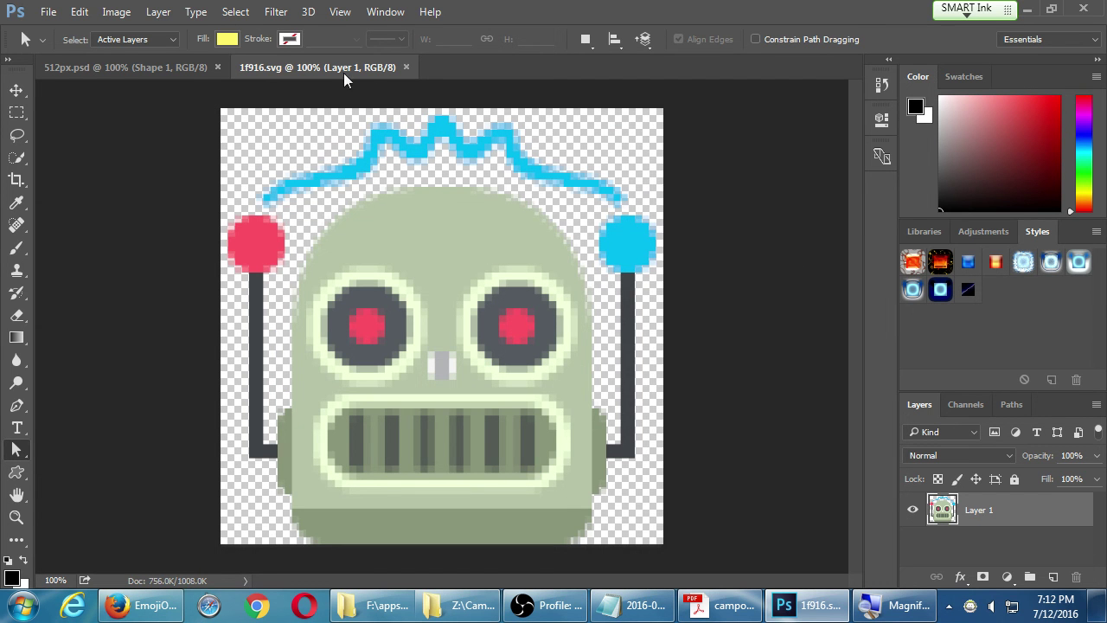
Step: Close the rasterized 1f916.svg without saving, and view the Desktop
left_click(405, 67)
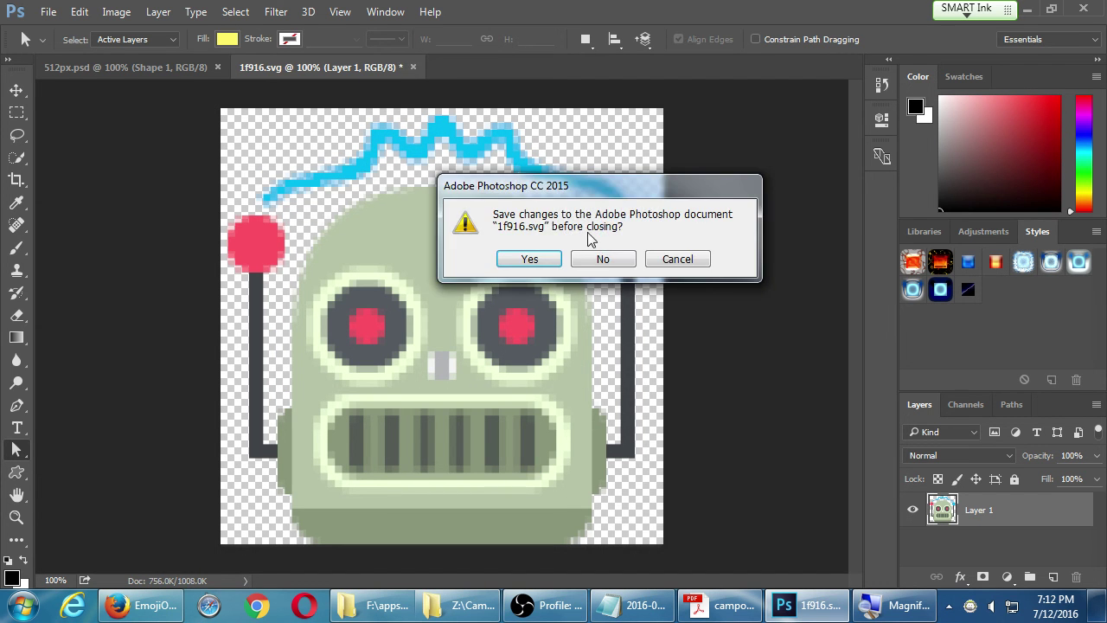
left_click(602, 261)
left_click(1027, 9)
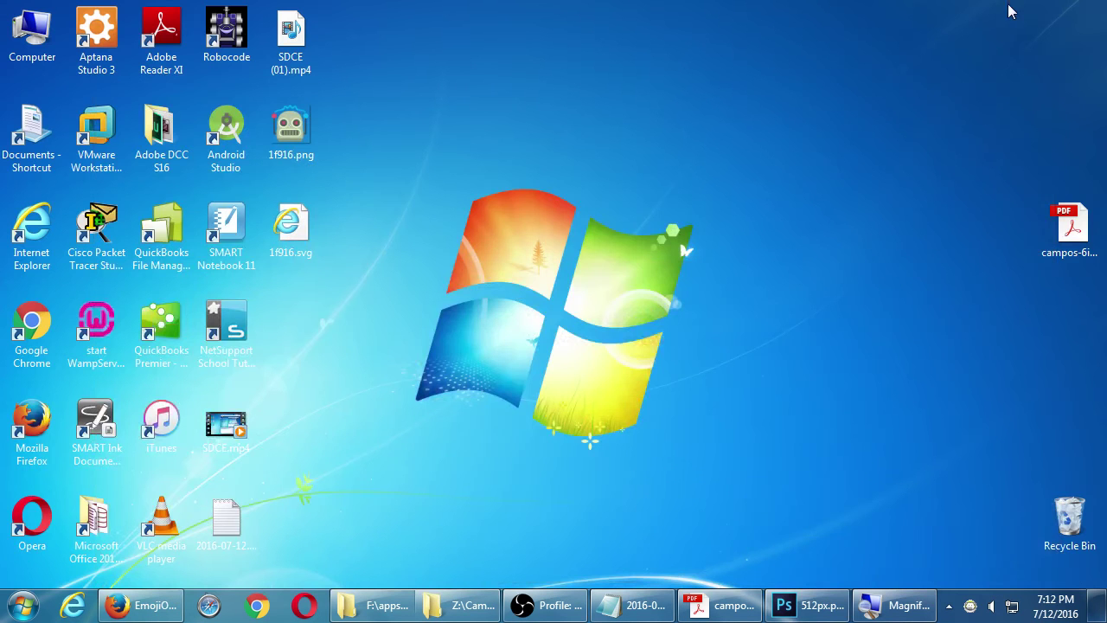
Step: Return to Photoshop and open the robot image 1f916.png from the Desktop
left_click(806, 604)
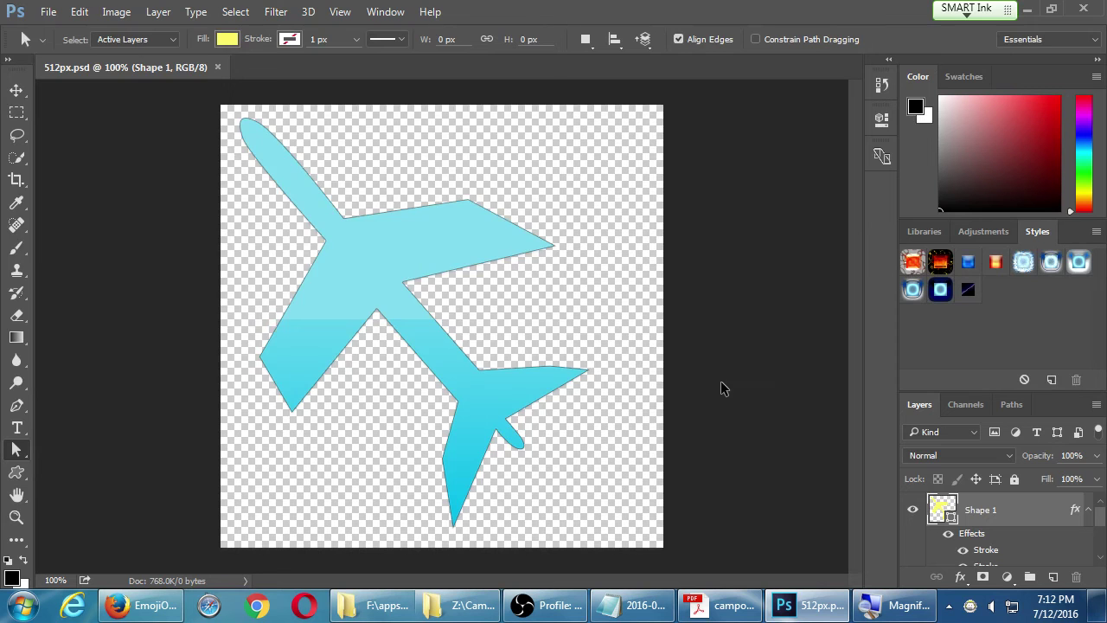
key("ctrl+o")
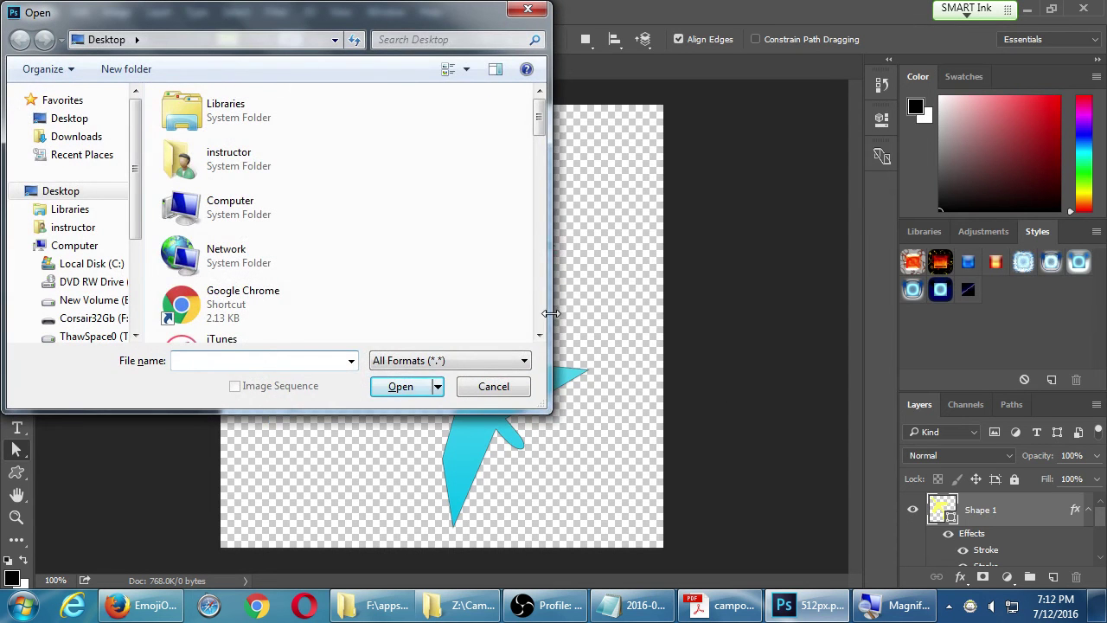
left_click_drag(550, 313, 831, 313)
left_click(825, 255)
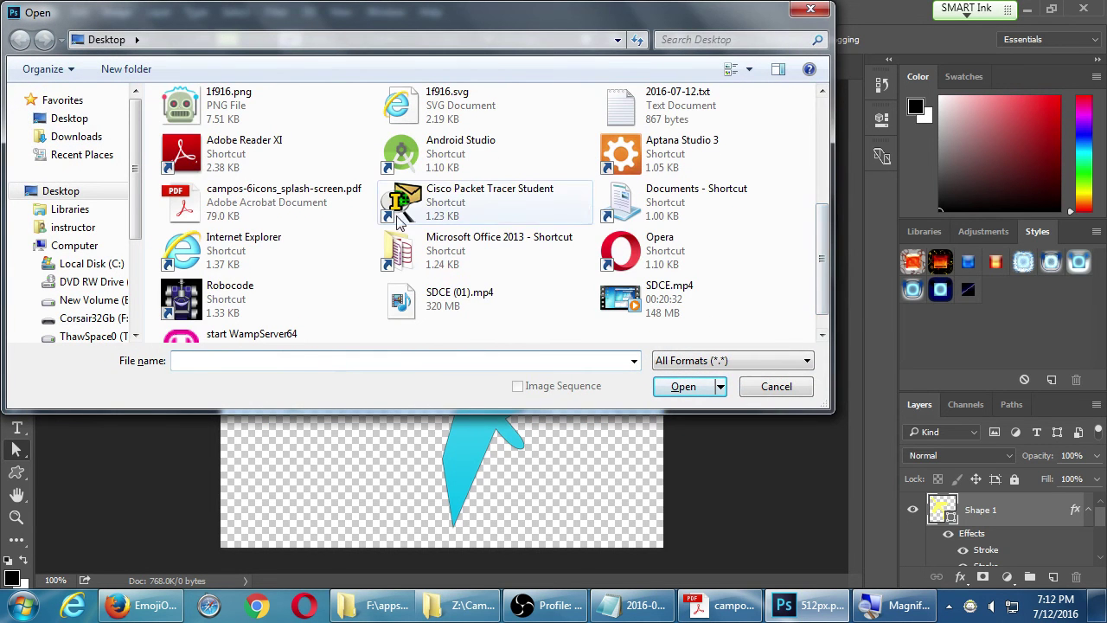
left_click(223, 104)
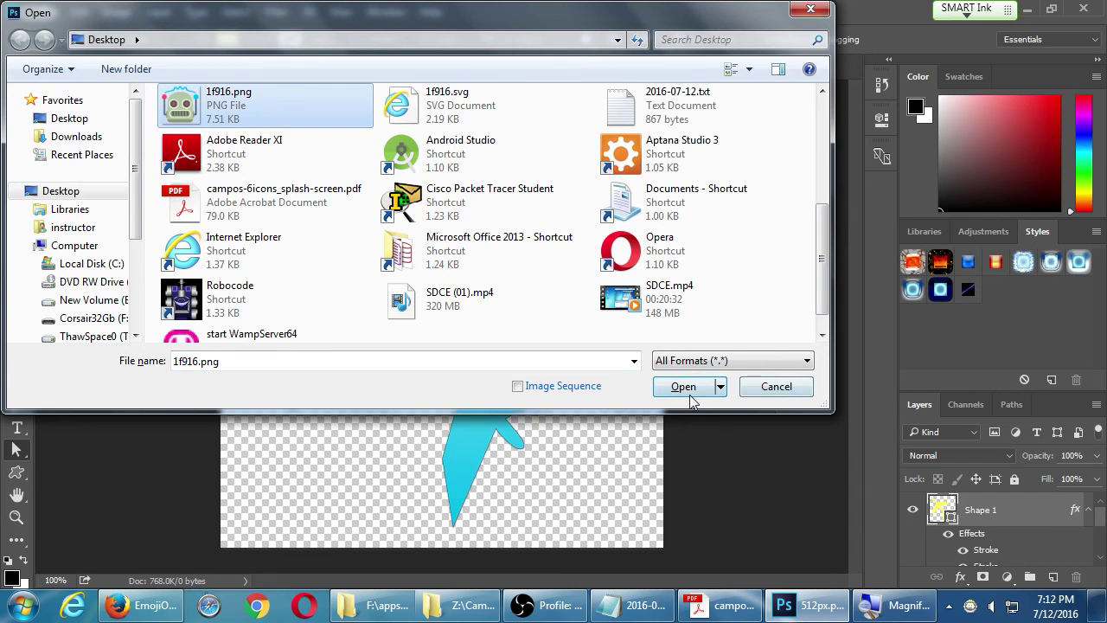
left_click(689, 396)
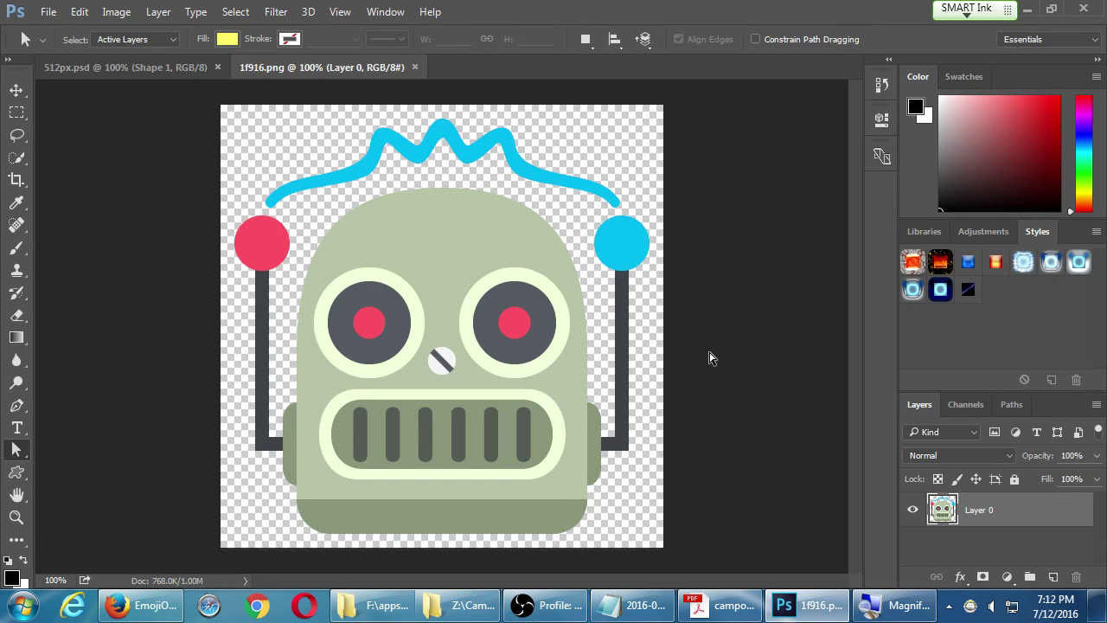
Step: Offset the original robot layer about 4 px right and 5 px down beneath a duplicate, and set its blend mode to Color Dodge
key("ctrl+j")
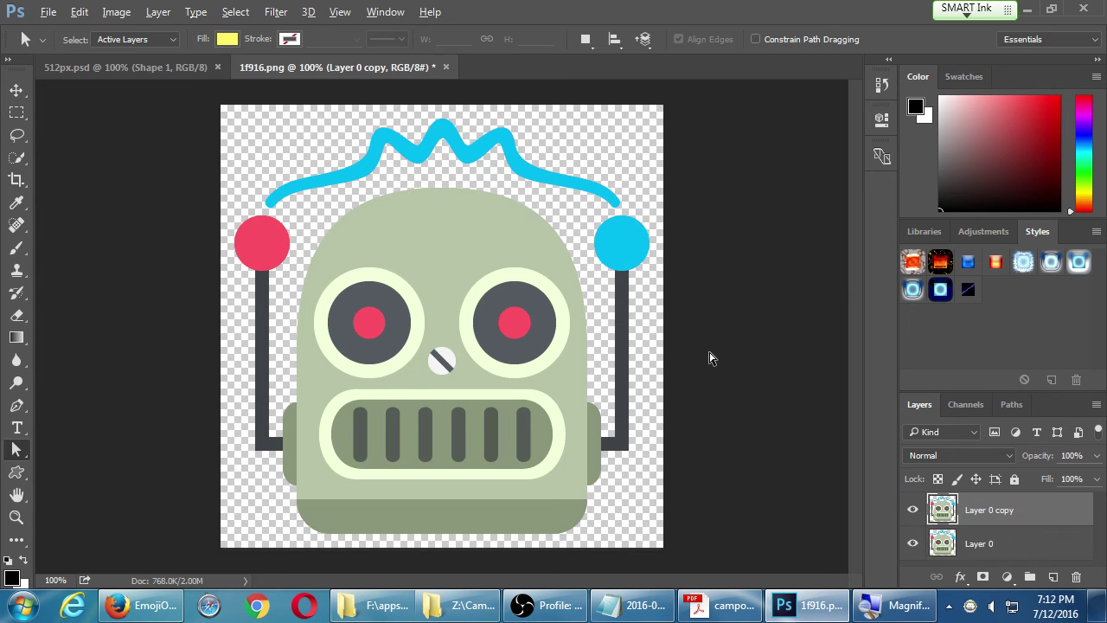
key("alt+bracketleft")
key("v")
key("Right")
key("Right")
key("Down")
key("Down")
key("Right")
key("Right")
key("Down")
key("Down")
key("Down")
key("Right")
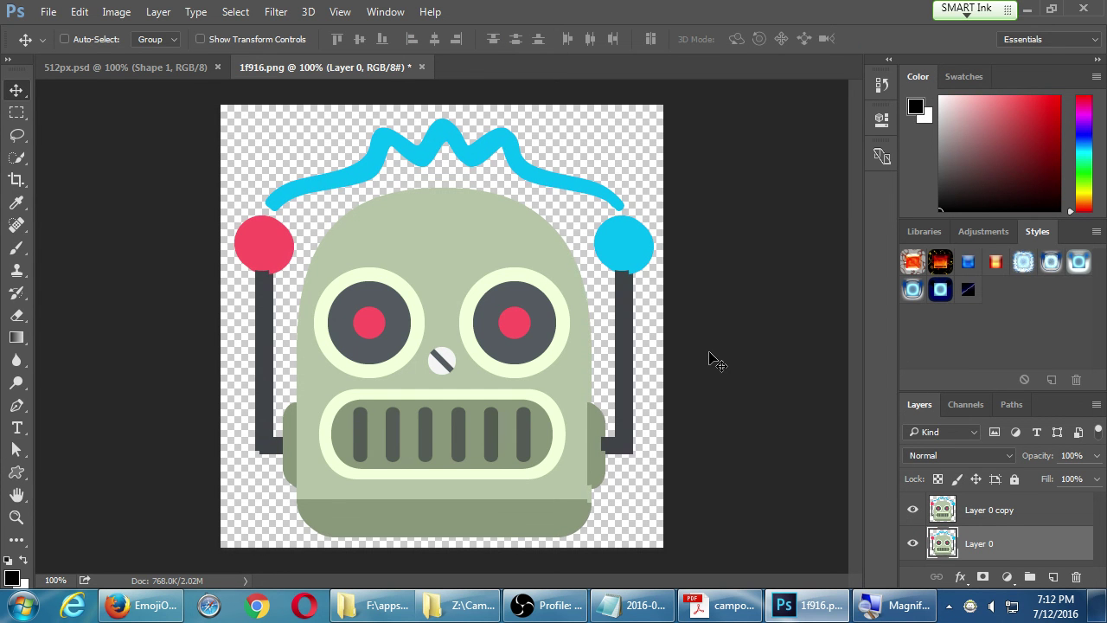
key("Down")
key("Left")
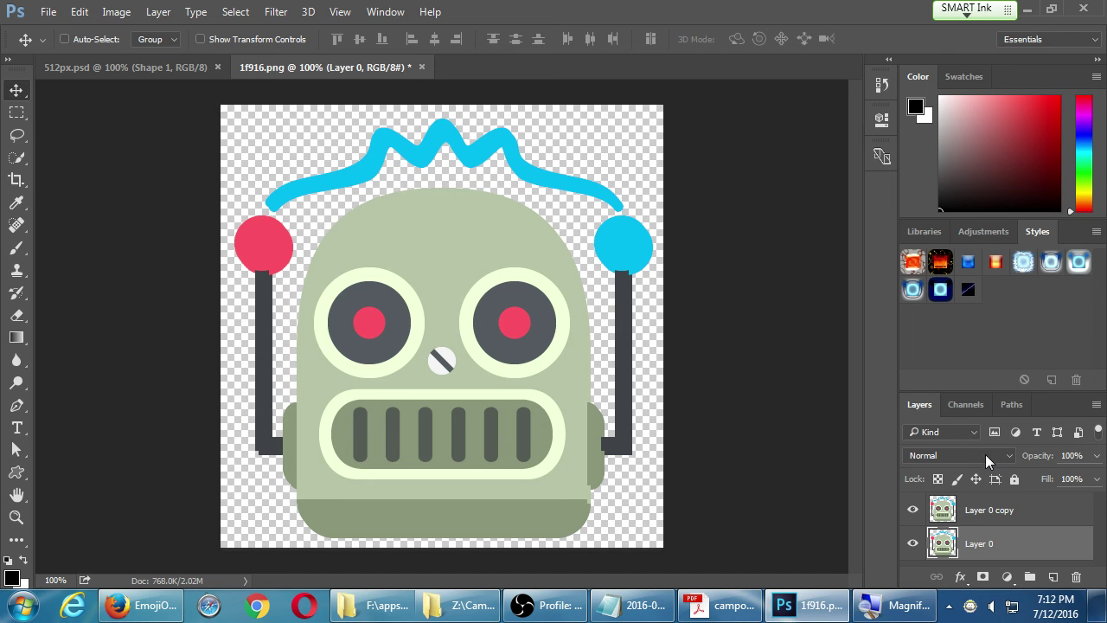
scroll(988, 444, "down", 9)
Step: Try filling the lower robot layer with black while filtering for pixel layers, and undo the fill and clear the filter
left_click(995, 431)
key("alt+BackSpace")
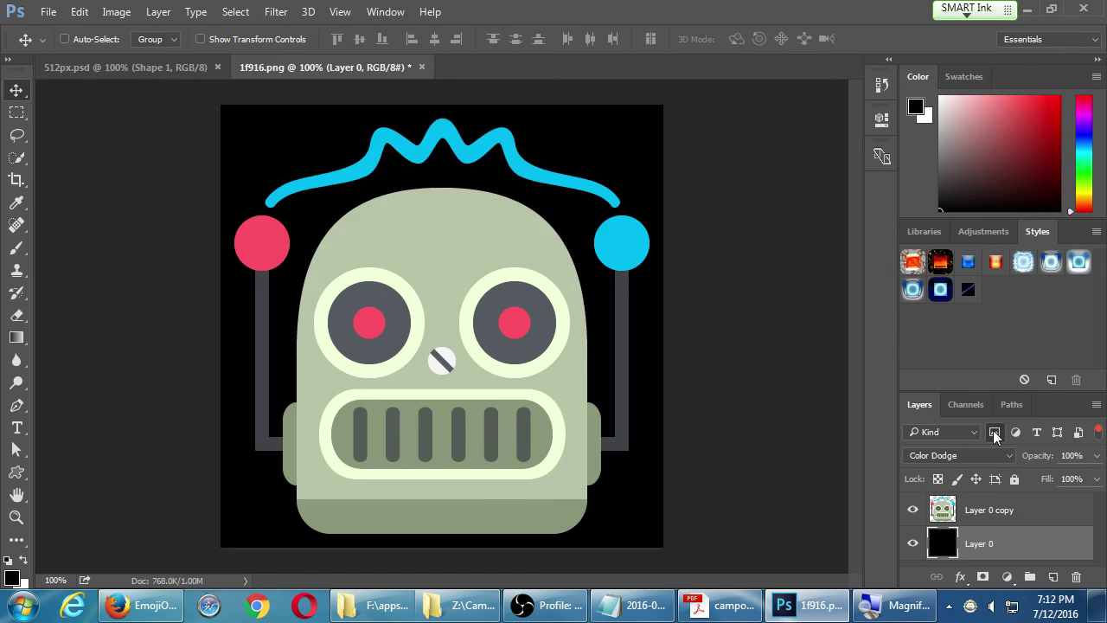
key("ctrl+z")
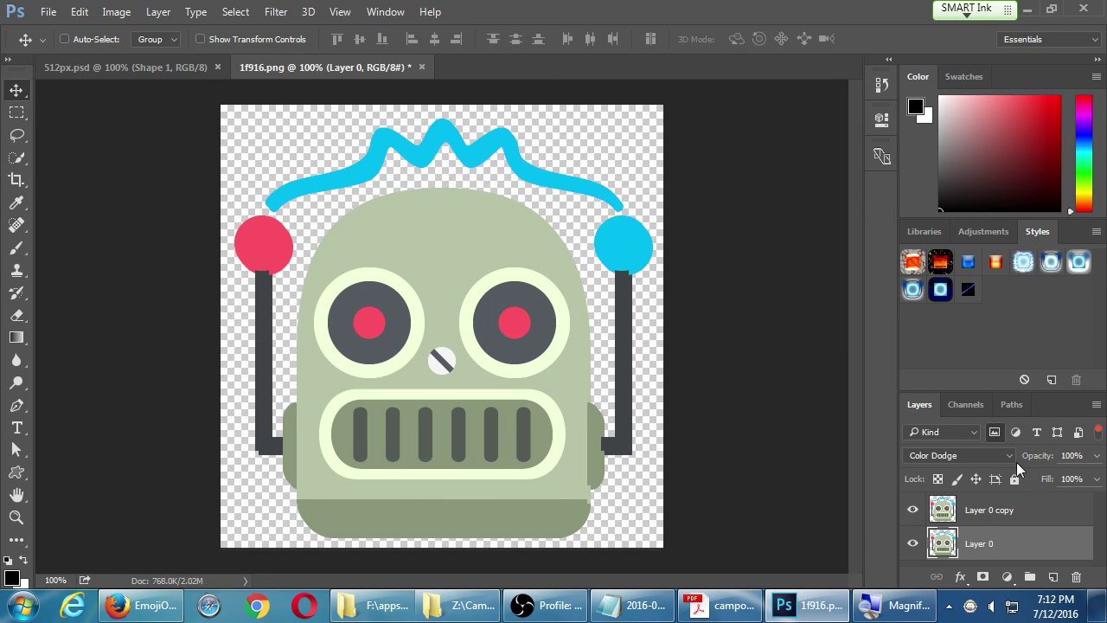
left_click(992, 434)
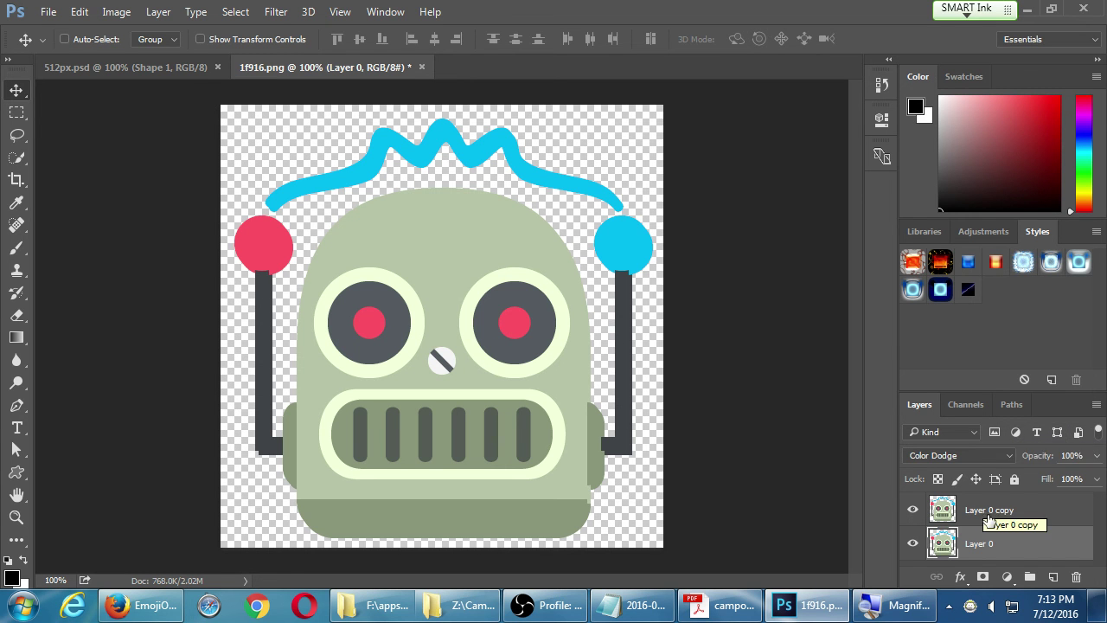
Step: Fill the lower robot layer with black while locking its transparent pixels, and set the layer's opacity to 90%
left_click(938, 479)
key("alt+BackSpace")
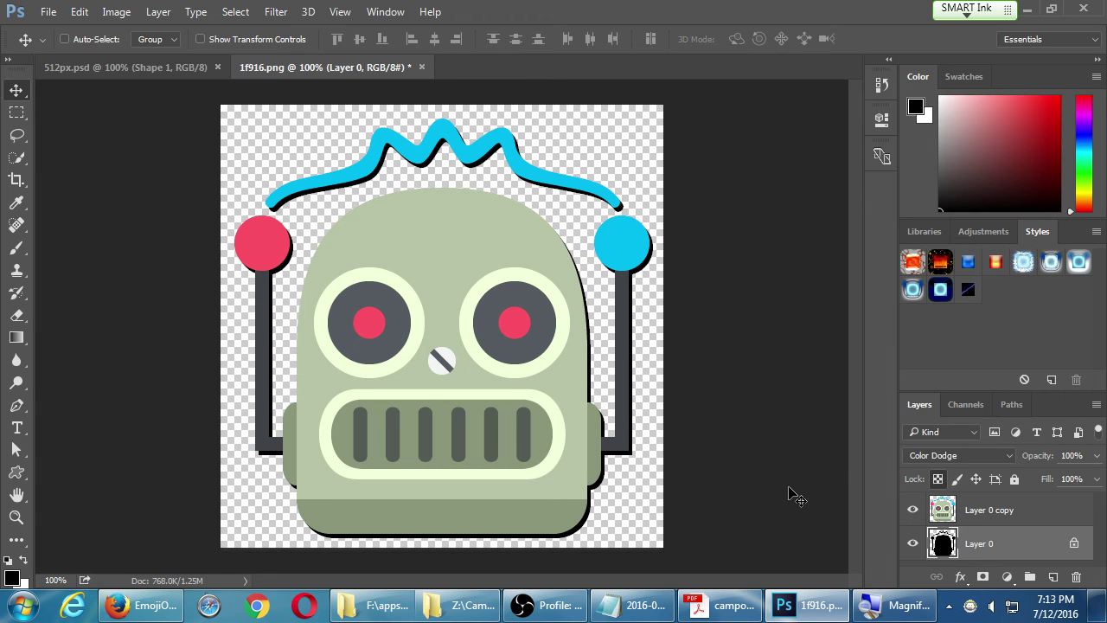
key("m")
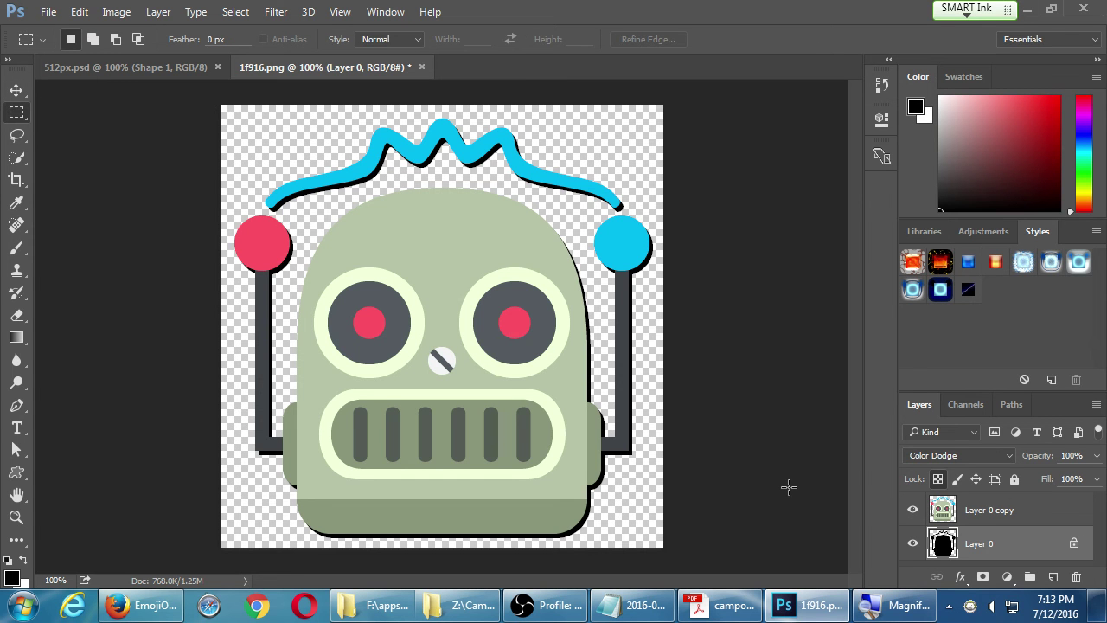
key("9")
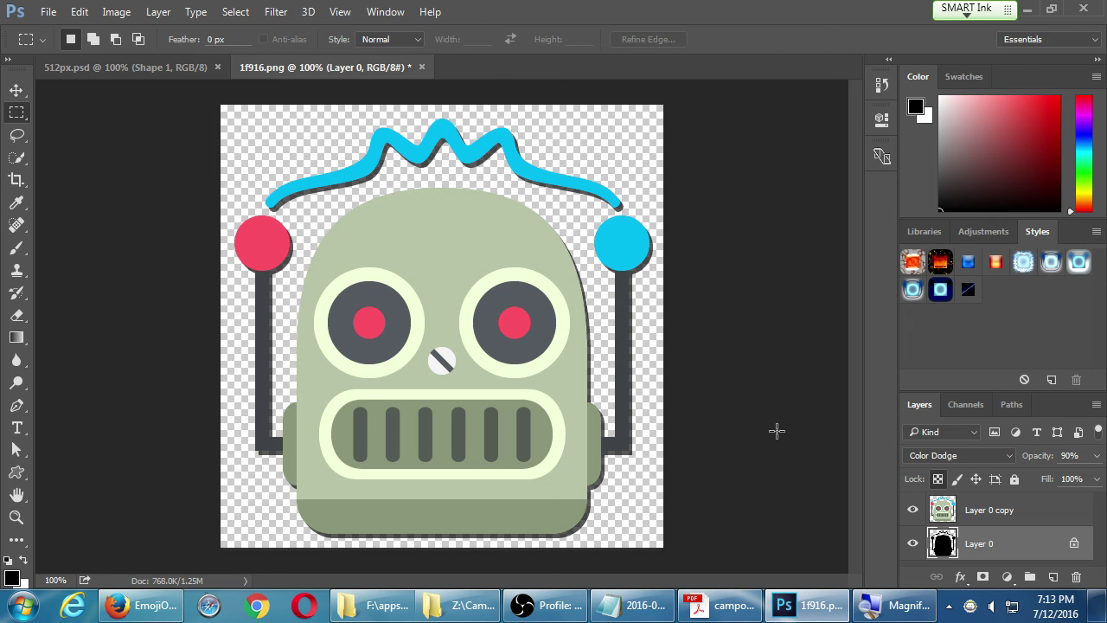
left_click(143, 605)
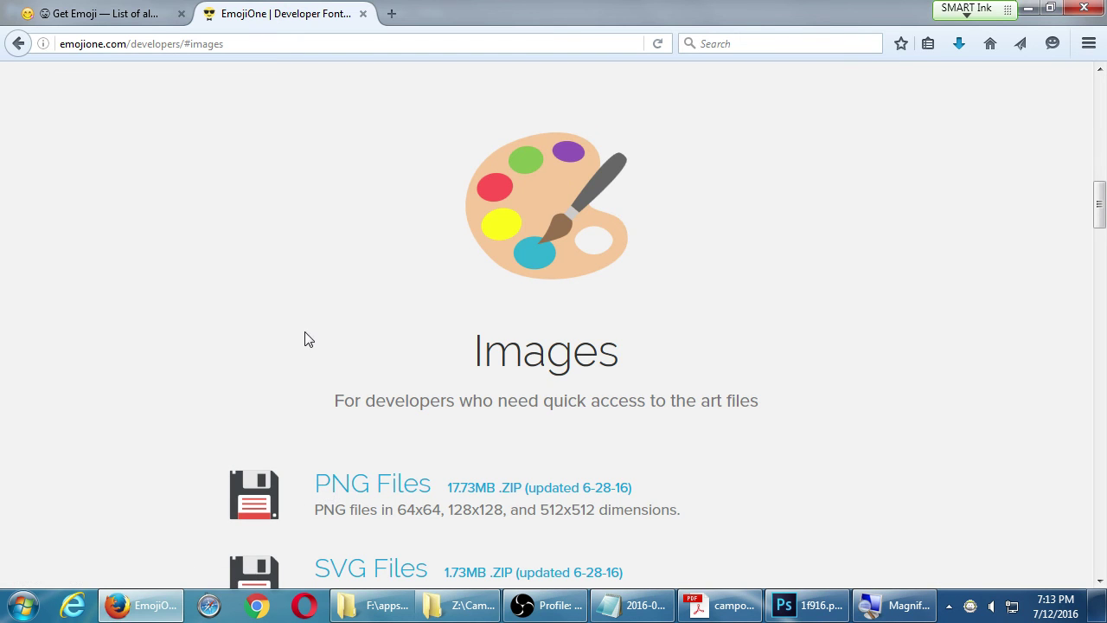
left_click(160, 607)
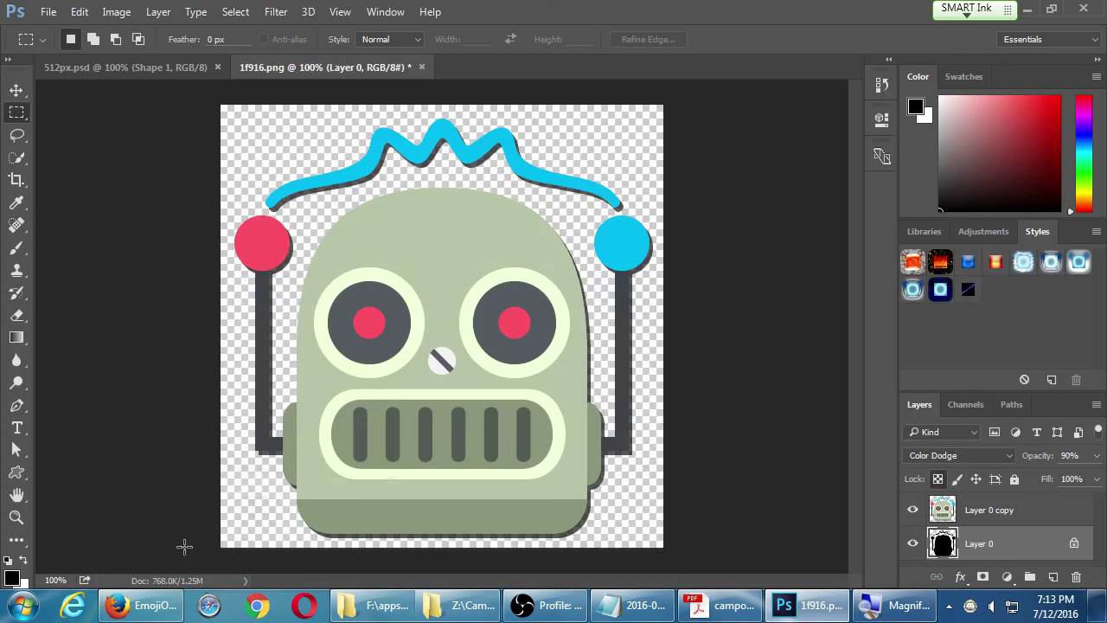